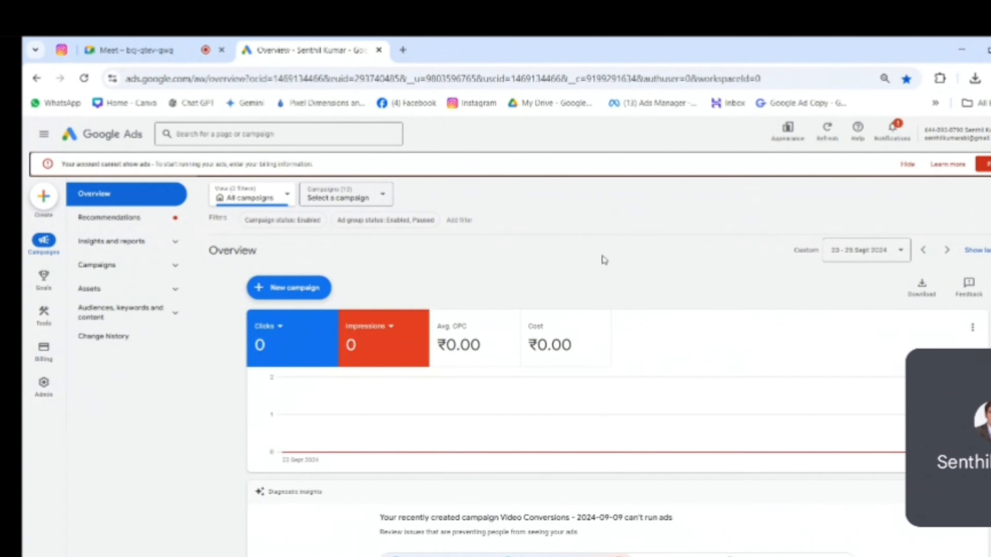
Start a new campaign without a goal's guidance and choose Video as the campaign type
{"action": "left_click", "coordinate": [297, 288]}
{"action": "left_click", "coordinate": [295, 292]}
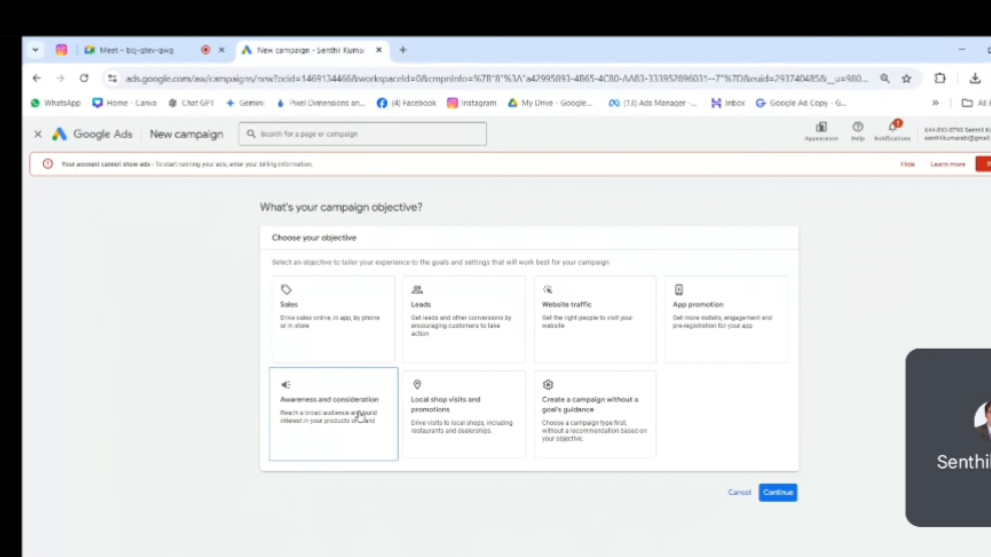
{"action": "left_click", "coordinate": [626, 413]}
{"action": "scroll", "coordinate": [663, 375], "scroll_direction": "down", "scroll_amount": 5}
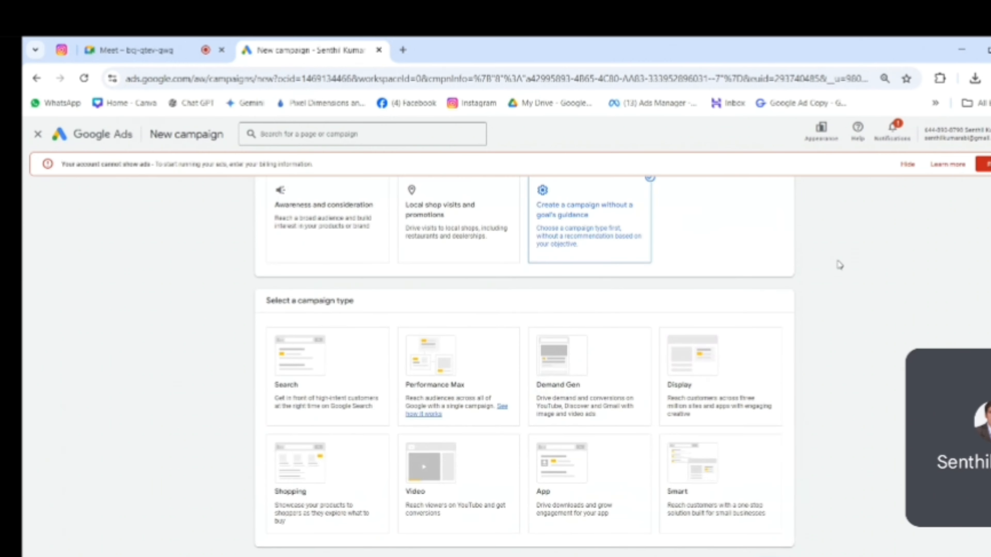
{"action": "scroll", "coordinate": [839, 266], "scroll_direction": "down", "scroll_amount": 1}
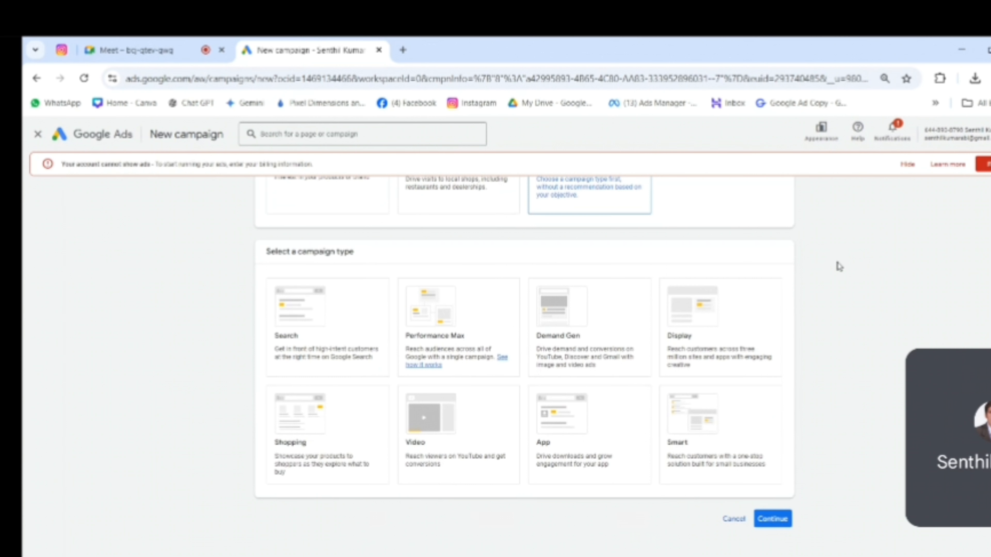
{"action": "left_click", "coordinate": [457, 419]}
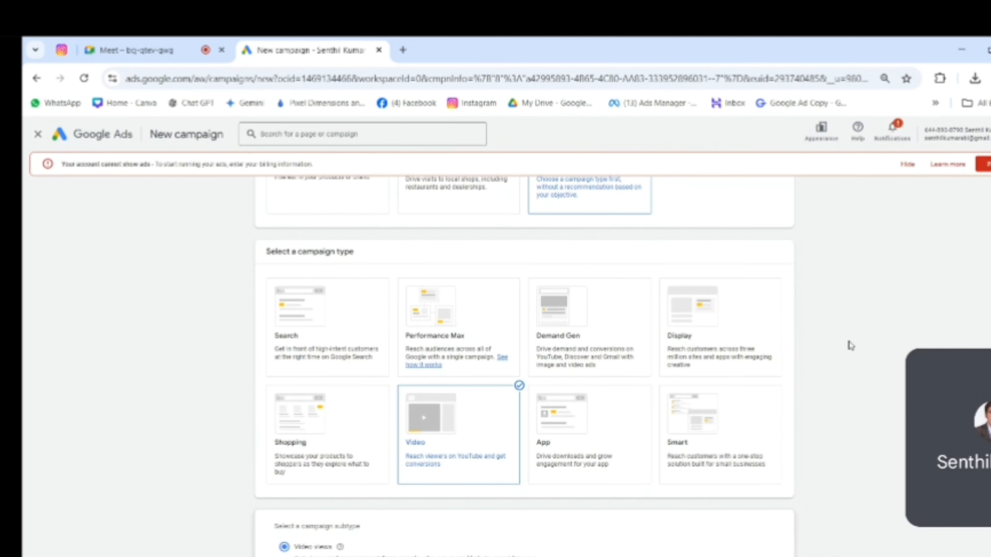
Review the campaign subtypes and continue to the campaign settings with Video views selected
{"action": "scroll", "coordinate": [850, 345], "scroll_direction": "down", "scroll_amount": 5}
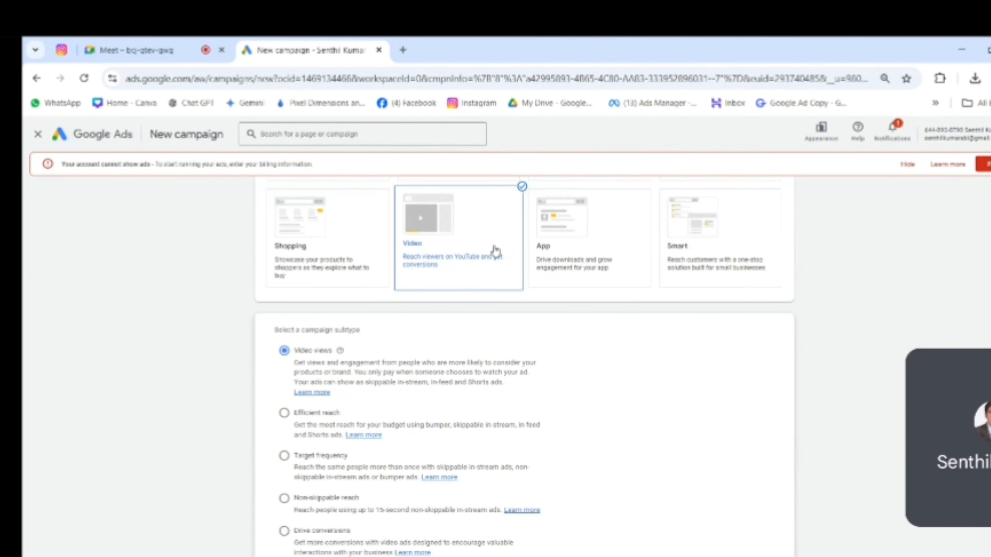
{"action": "scroll", "coordinate": [490, 277], "scroll_direction": "down", "scroll_amount": 2}
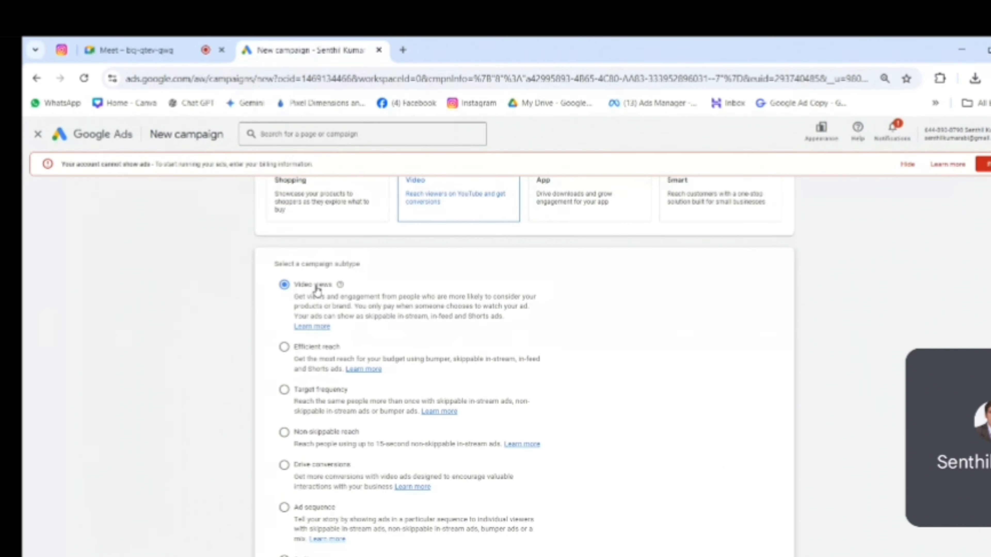
{"action": "left_click_drag", "start_coordinate": [369, 317], "coordinate": [417, 317]}
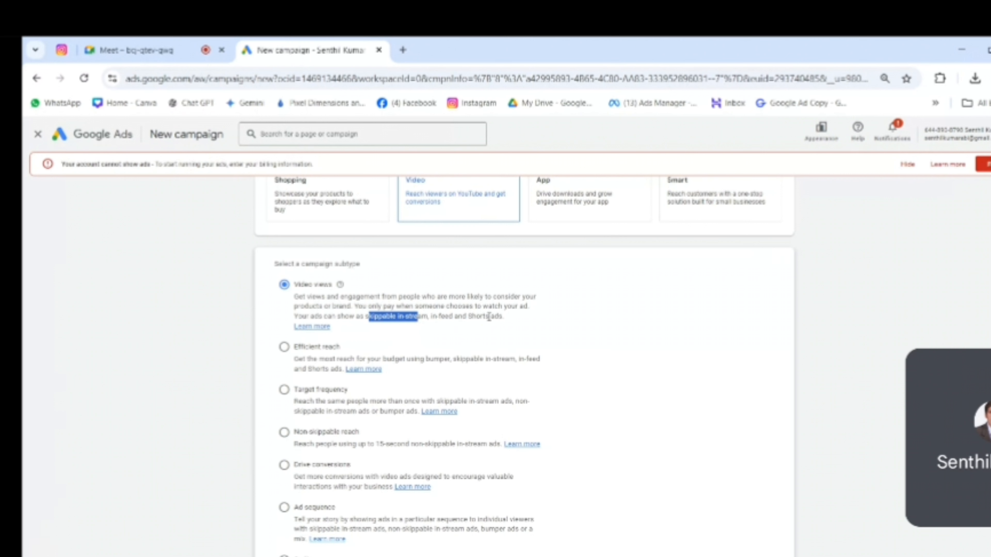
{"action": "left_click_drag", "start_coordinate": [504, 317], "coordinate": [468, 316]}
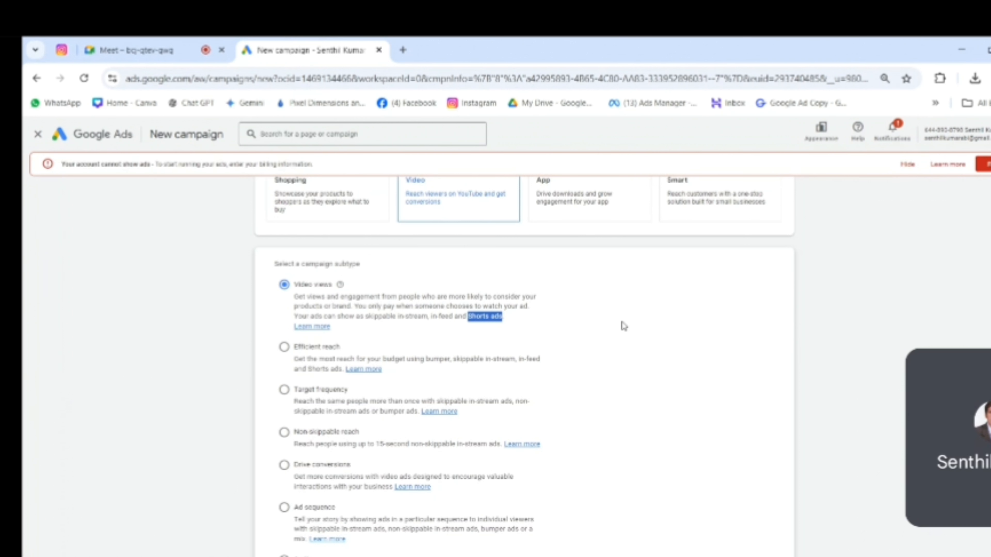
{"action": "scroll", "coordinate": [624, 326], "scroll_direction": "down", "scroll_amount": 4}
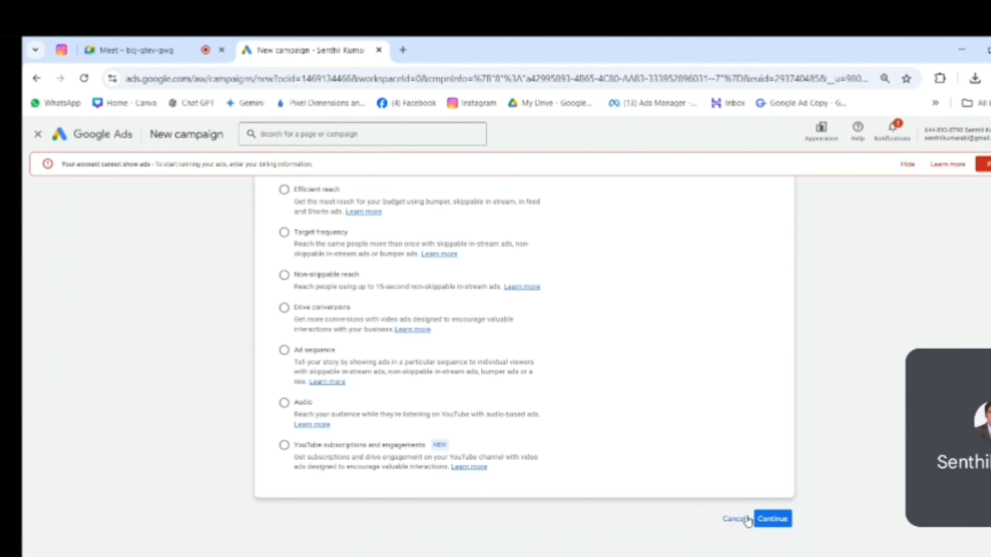
{"action": "left_click", "coordinate": [772, 523]}
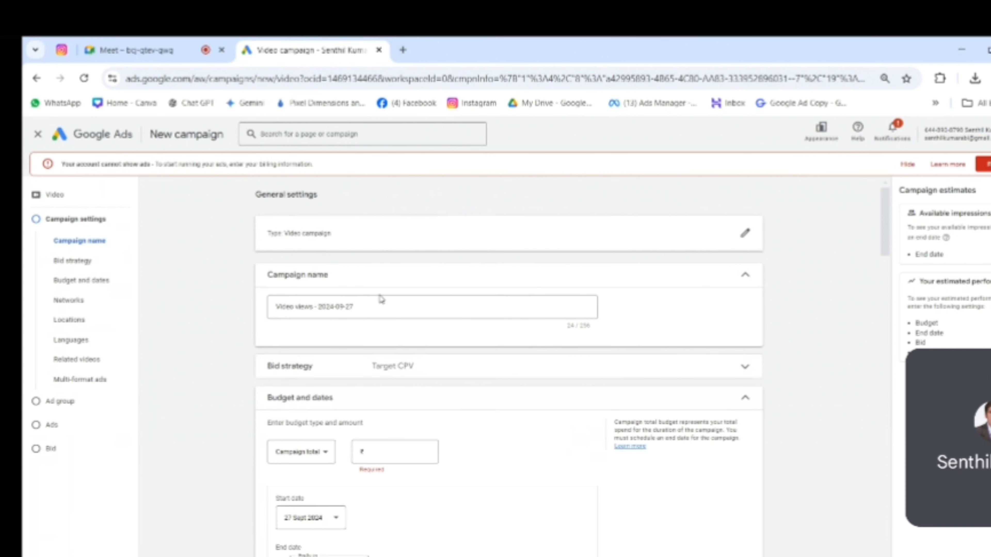
Switch to the GST Billing Software notes in Notepad and copy the full campaign name line containing GSTBS-VIDEO-TN-GE
{"action": "mouse_move", "coordinate": [389, 556]}
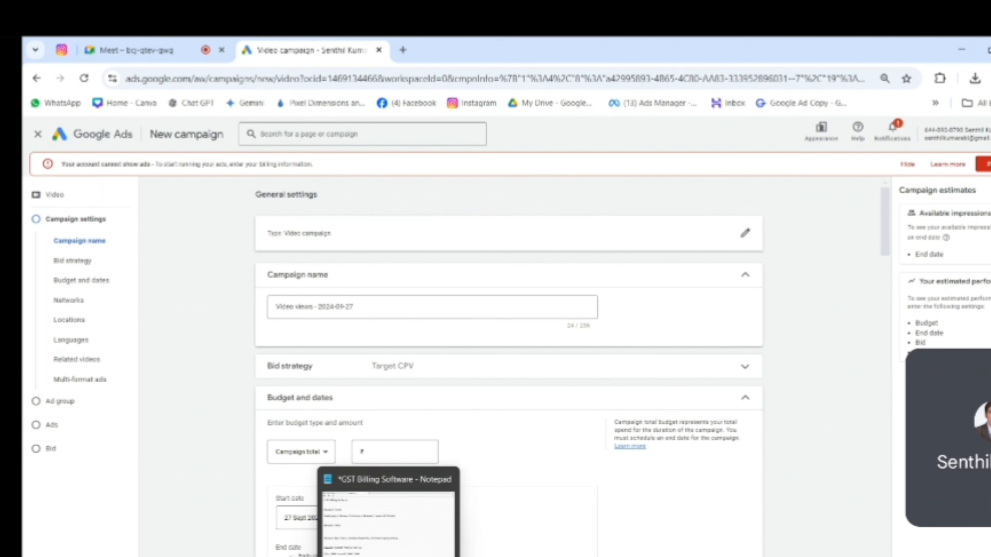
{"action": "left_click", "coordinate": [388, 556]}
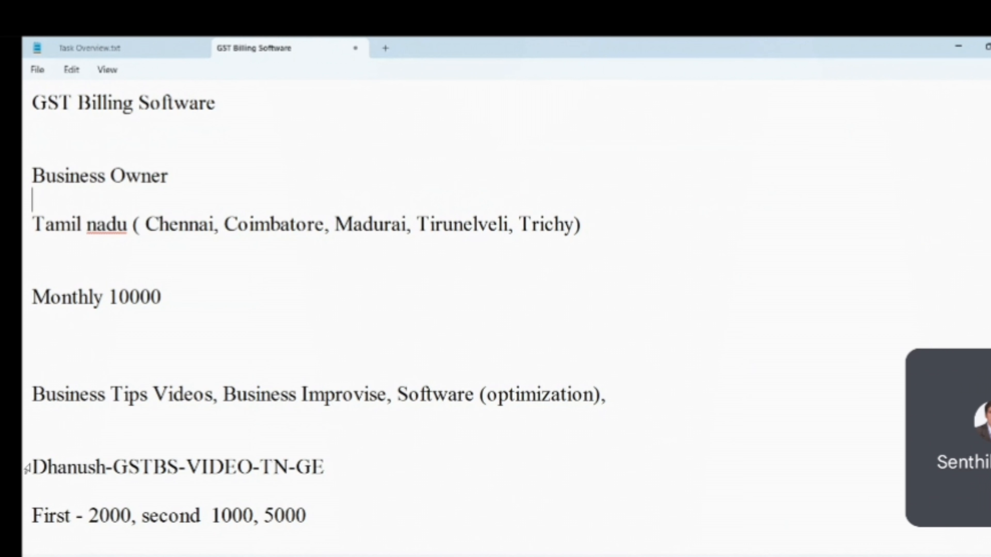
{"action": "left_click_drag", "start_coordinate": [254, 466], "coordinate": [192, 468]}
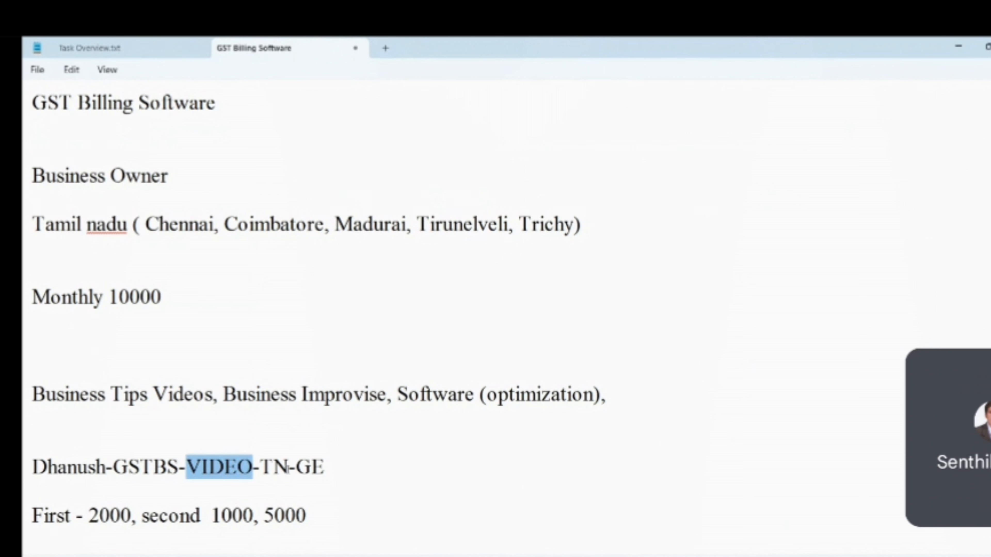
{"action": "left_click_drag", "start_coordinate": [289, 467], "coordinate": [262, 469]}
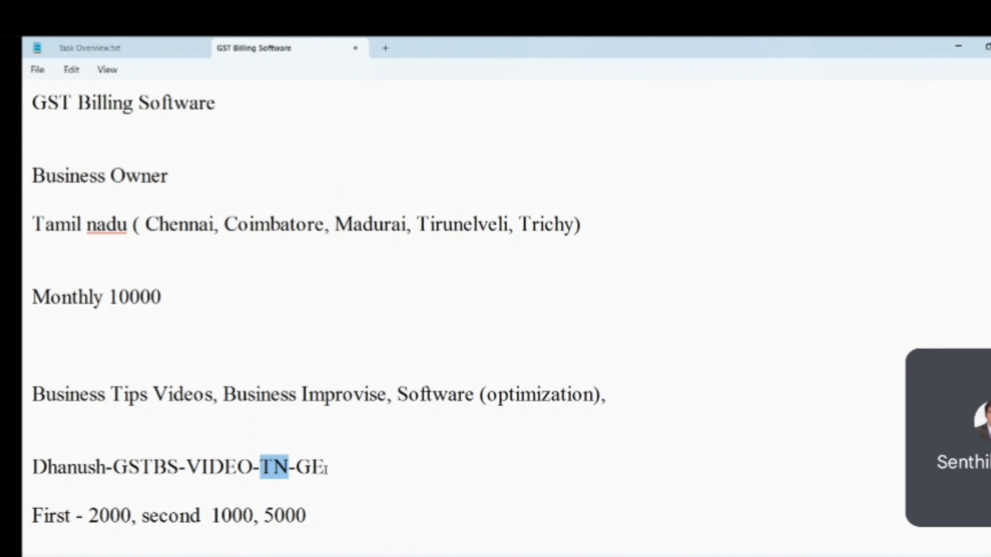
{"action": "left_click_drag", "start_coordinate": [325, 468], "coordinate": [25, 471]}
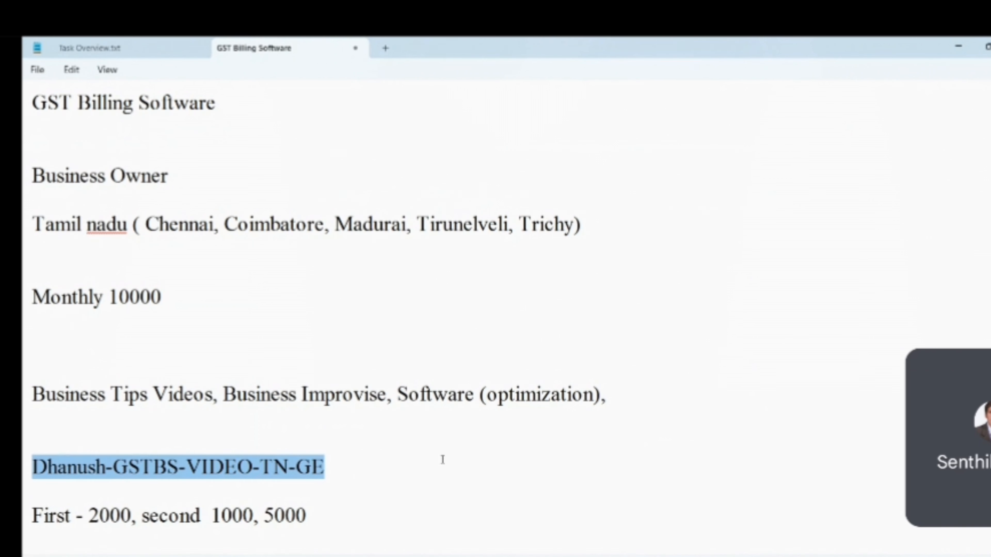
{"action": "left_click", "coordinate": [394, 447]}
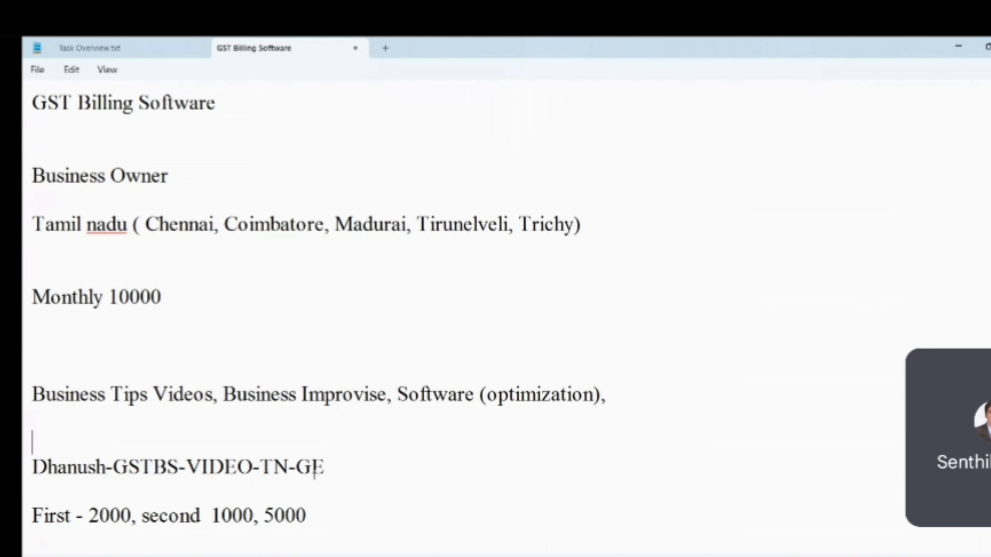
{"action": "left_click_drag", "start_coordinate": [328, 467], "coordinate": [24, 471]}
{"action": "key", "text": "ctrl+c"}
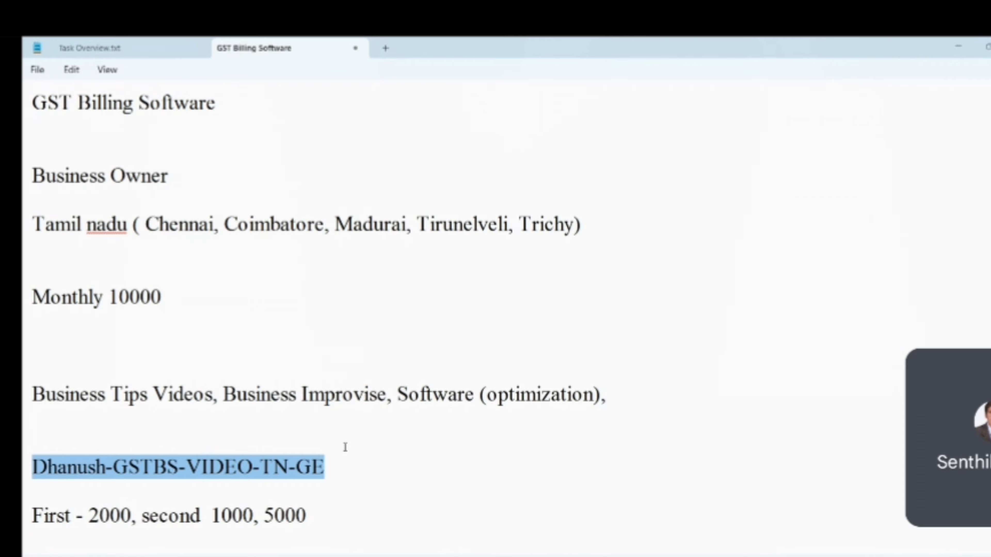
Return to Google Ads, replace the default campaign name with the copied one, and expand the bid strategy settings
{"action": "key", "text": "alt+Tab"}
{"action": "left_click", "coordinate": [390, 307]}
{"action": "left_click_drag", "start_coordinate": [370, 307], "coordinate": [256, 311]}
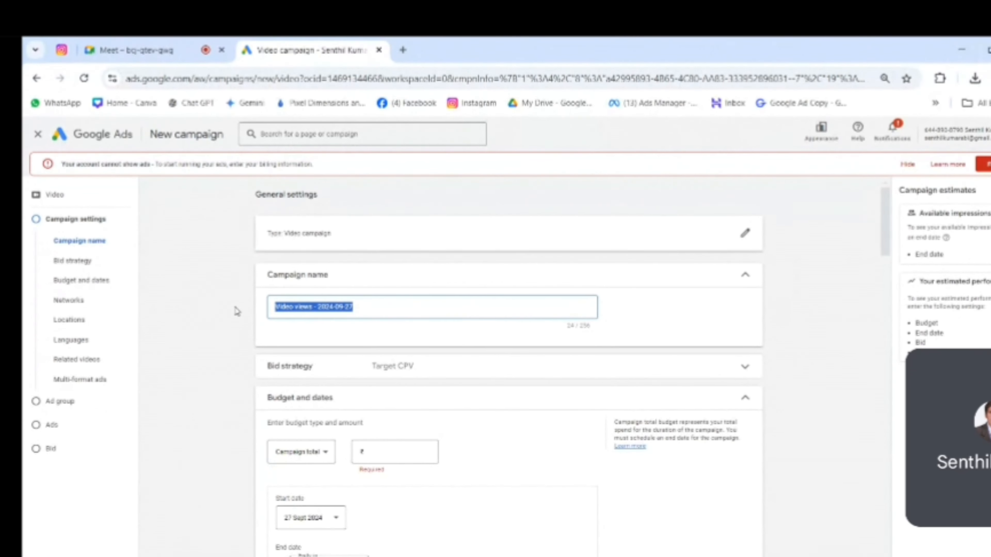
{"action": "key", "text": "ctrl+v"}
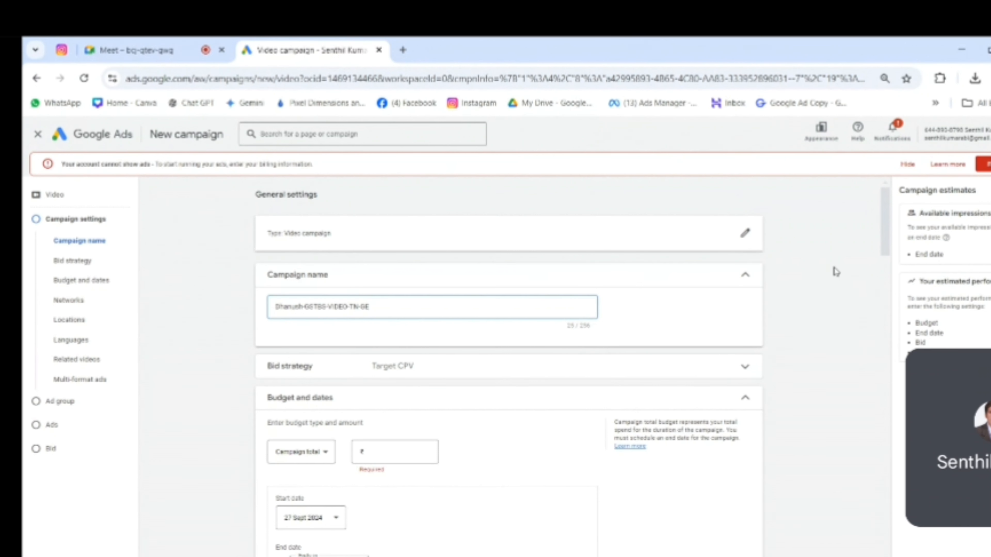
{"action": "scroll", "coordinate": [835, 271], "scroll_direction": "down", "scroll_amount": 2}
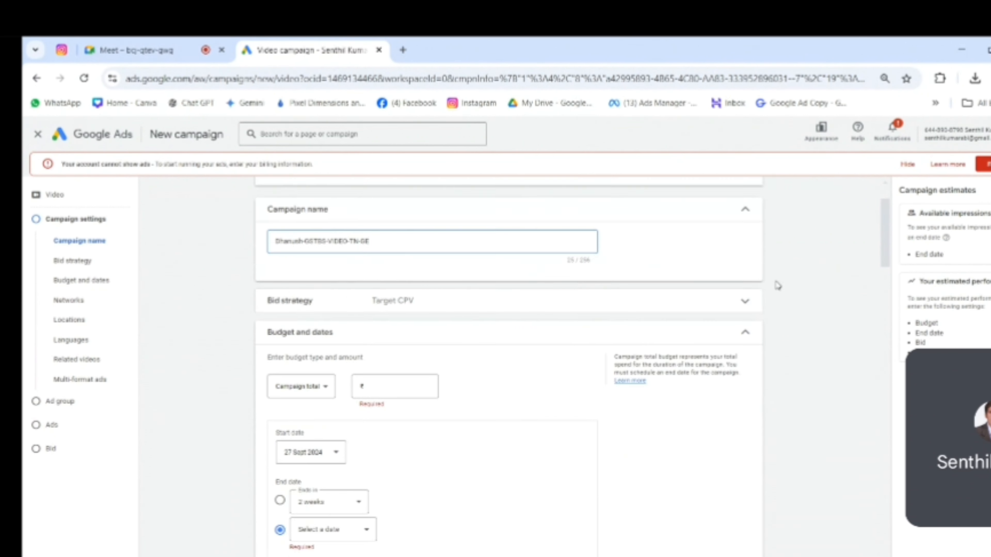
{"action": "left_click", "coordinate": [465, 303]}
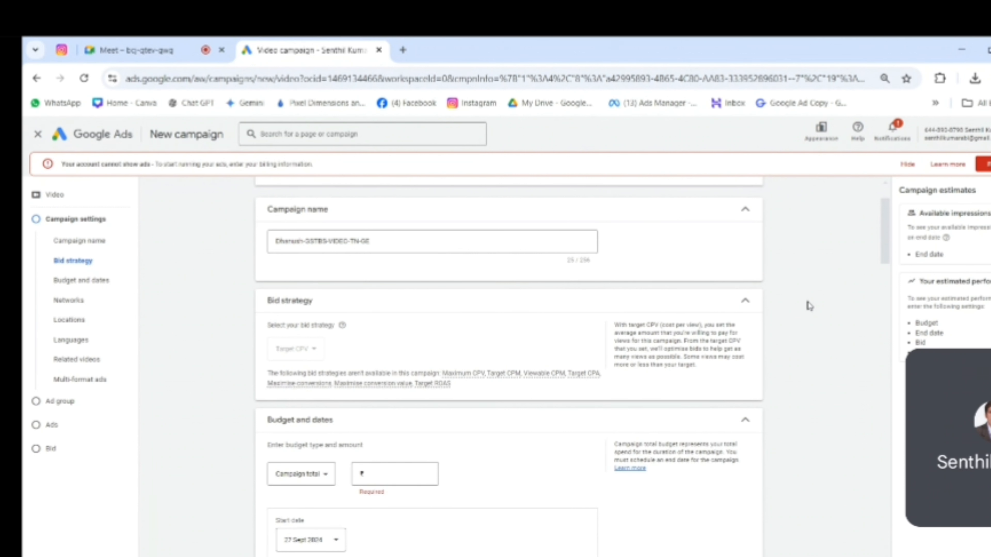
Set the campaign's budget type to Daily
{"action": "scroll", "coordinate": [810, 306], "scroll_direction": "down", "scroll_amount": 5}
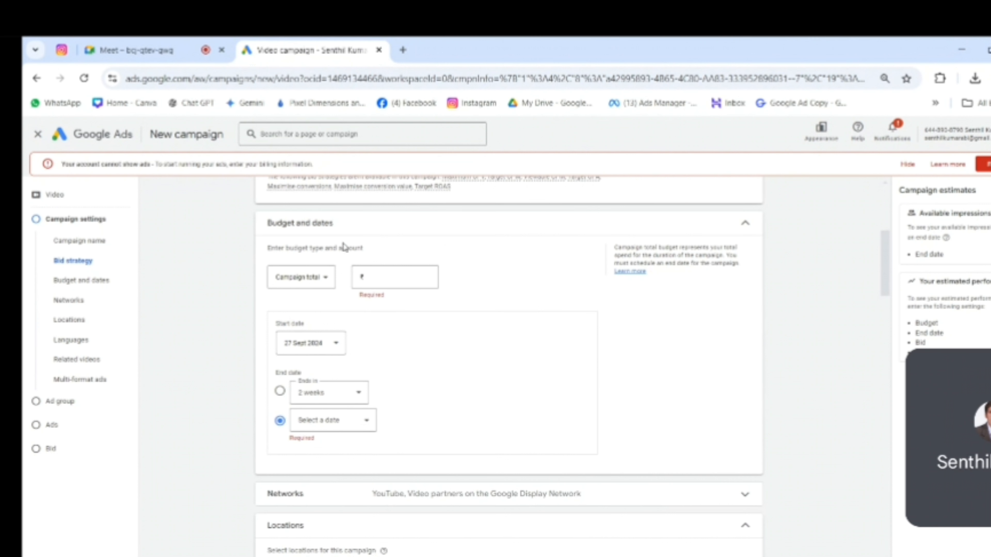
{"action": "left_click", "coordinate": [326, 278]}
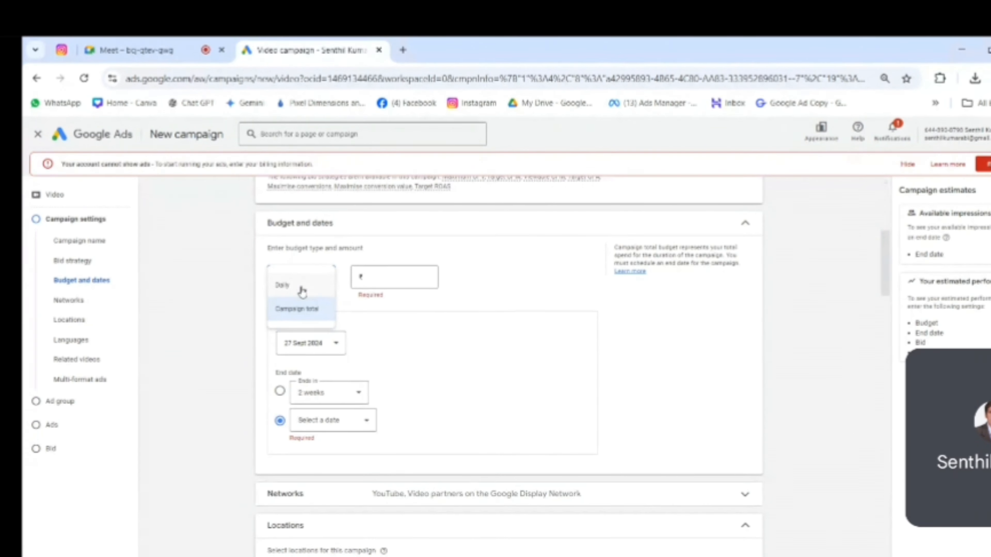
{"action": "left_click", "coordinate": [302, 290]}
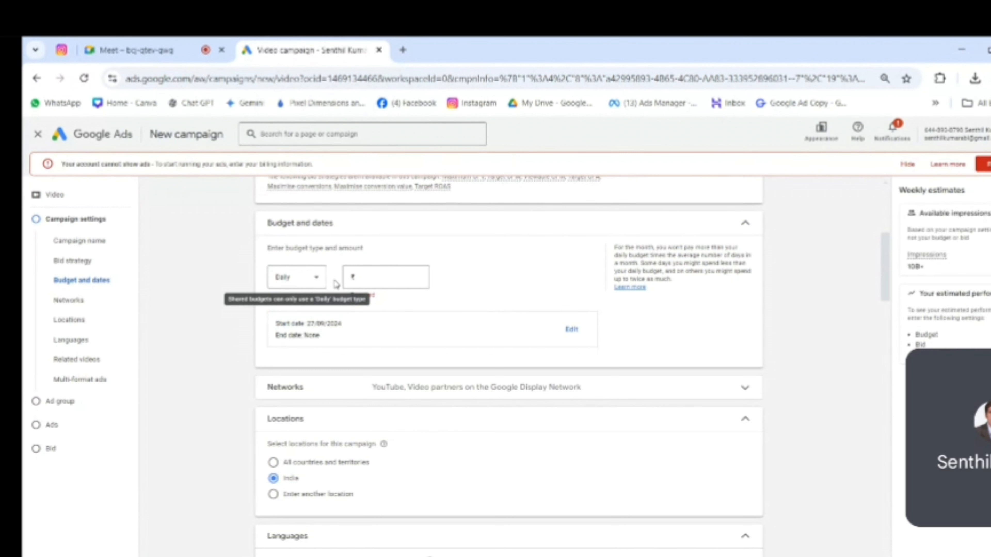
{"action": "left_click", "coordinate": [371, 275]}
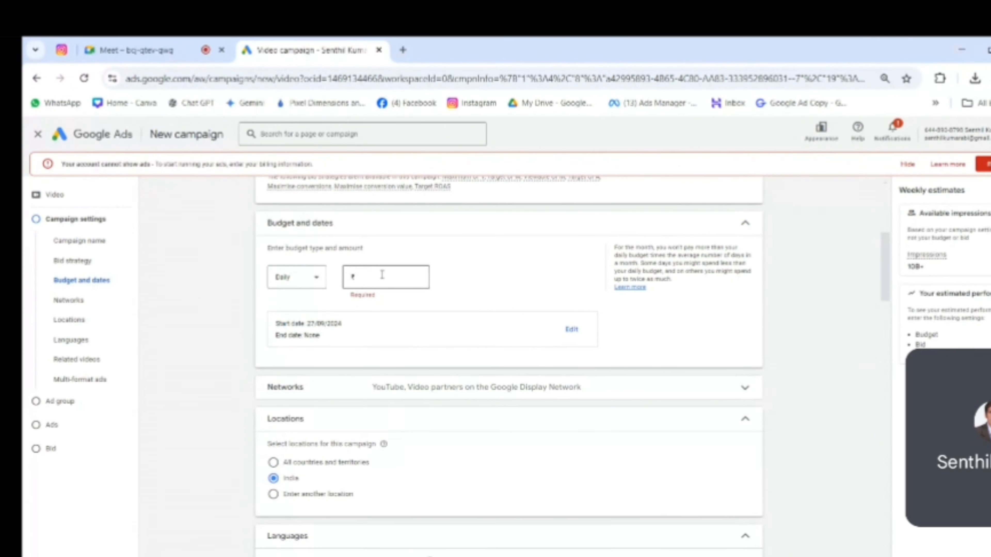
{"action": "left_click", "coordinate": [382, 275]}
Check the monthly budget in the Notepad notes, then set a Campaign total budget of ₹10,000.00 in Google Ads
{"action": "key", "text": "alt+Tab"}
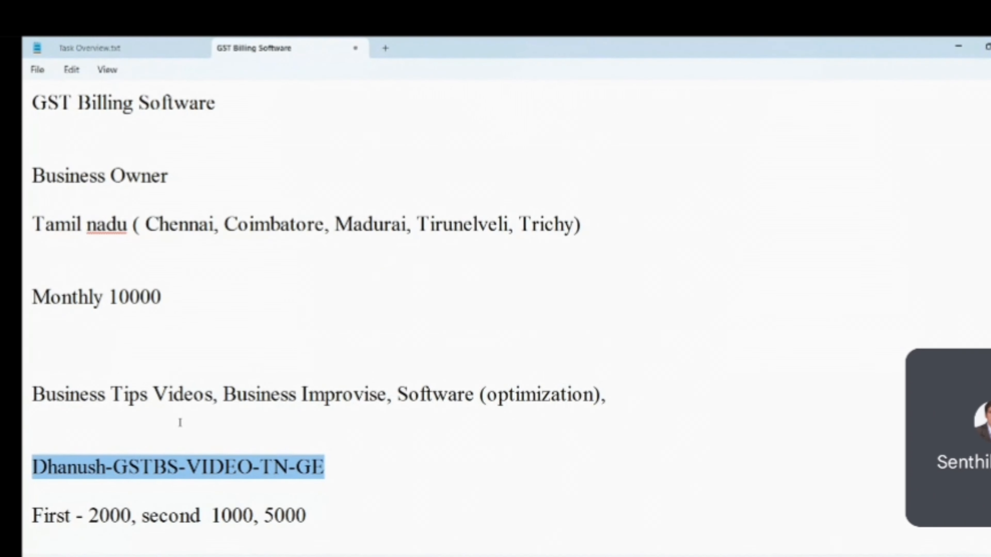
{"action": "left_click_drag", "start_coordinate": [173, 297], "coordinate": [112, 299]}
{"action": "key", "text": "alt+Tab"}
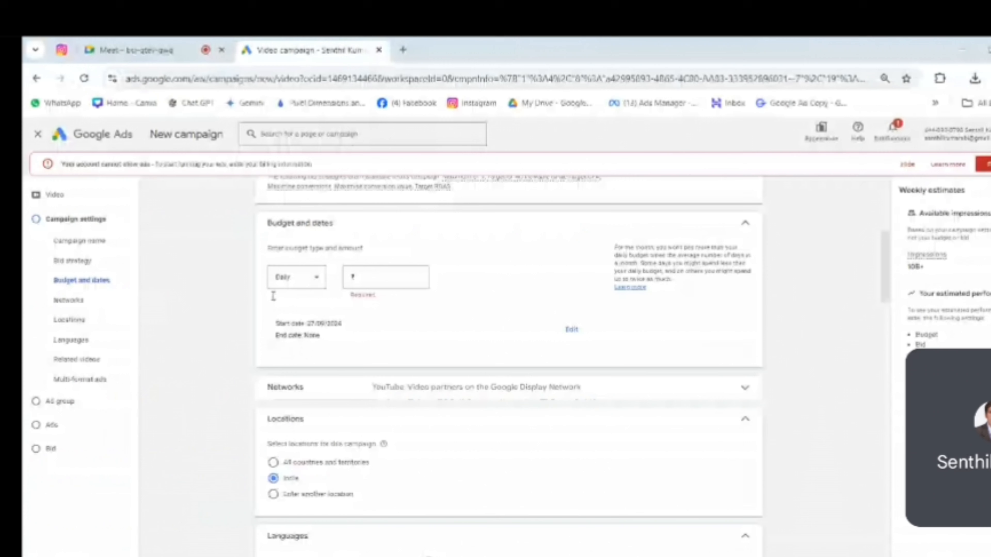
{"action": "left_click", "coordinate": [321, 285]}
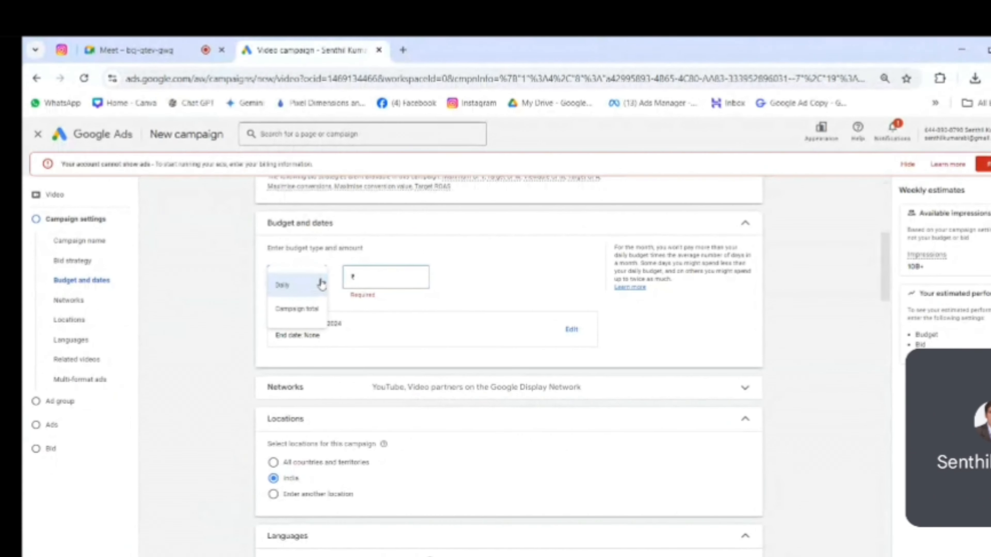
{"action": "left_click", "coordinate": [297, 310]}
{"action": "left_click", "coordinate": [387, 276]}
{"action": "type", "text": "10,000.00"}
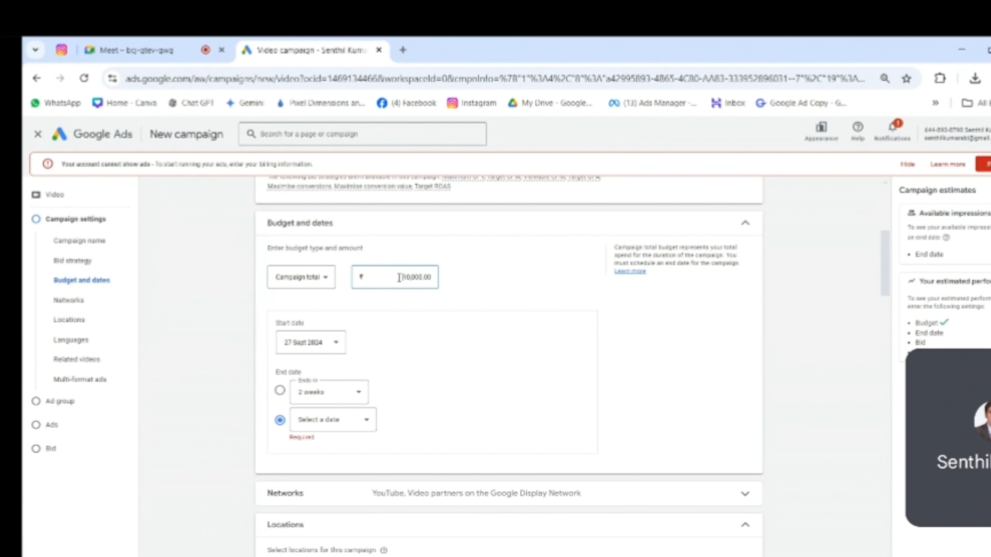
Set the campaign budget to ₹350 with the Daily budget type
{"action": "left_click_drag", "start_coordinate": [399, 277], "coordinate": [443, 285]}
{"action": "type", "text": "350"}
{"action": "left_click", "coordinate": [317, 284]}
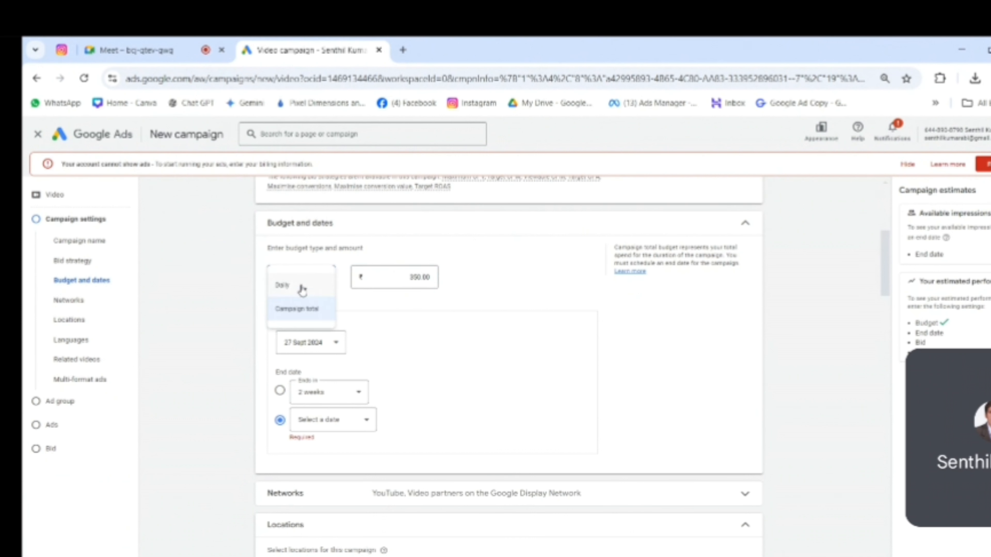
{"action": "left_click", "coordinate": [301, 290]}
{"action": "left_click", "coordinate": [403, 278]}
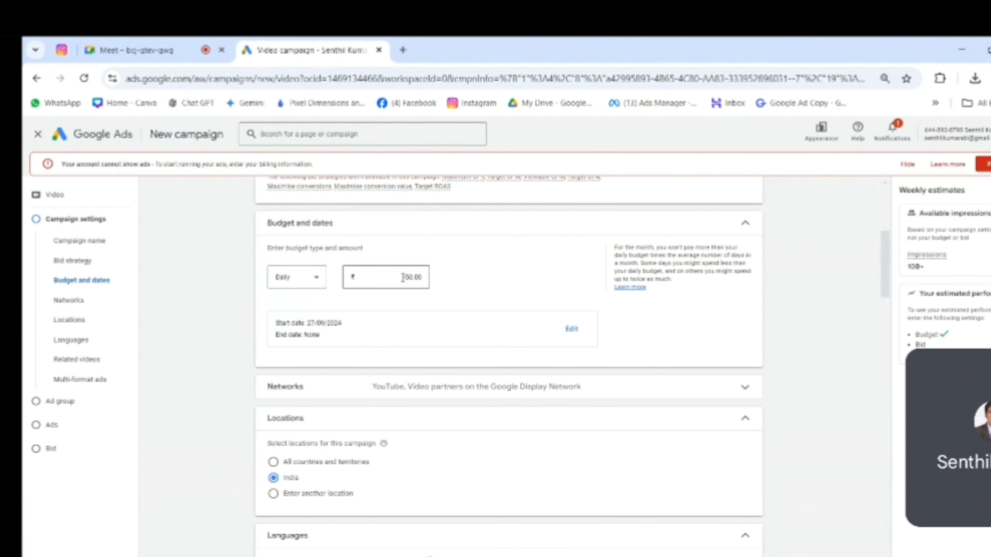
{"action": "left_click_drag", "start_coordinate": [402, 278], "coordinate": [431, 280]}
Set the campaign's end date to 27 Oct 2024, keeping the start date of 27 Sept 2024
{"action": "left_click_drag", "start_coordinate": [306, 323], "coordinate": [343, 324]}
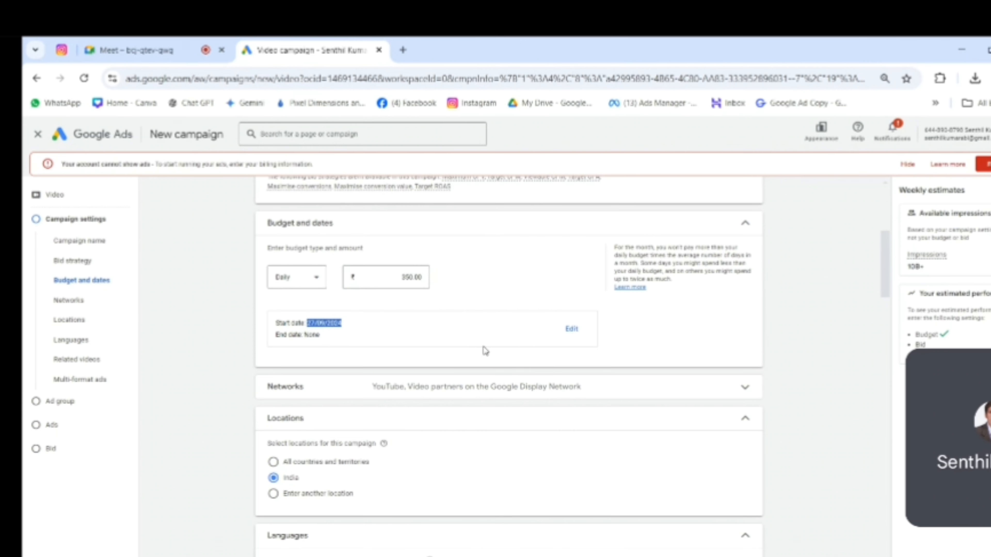
{"action": "left_click", "coordinate": [573, 330]}
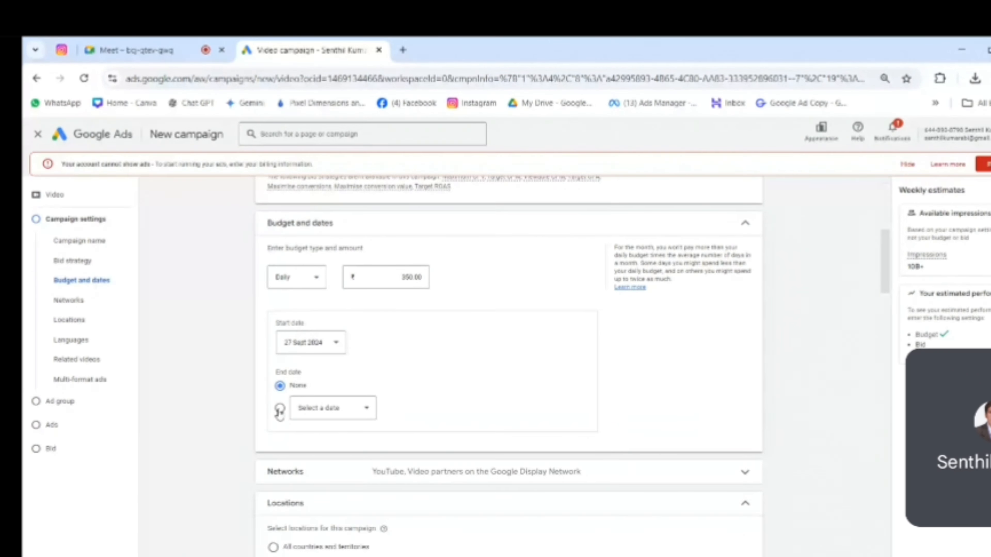
{"action": "left_click", "coordinate": [280, 410]}
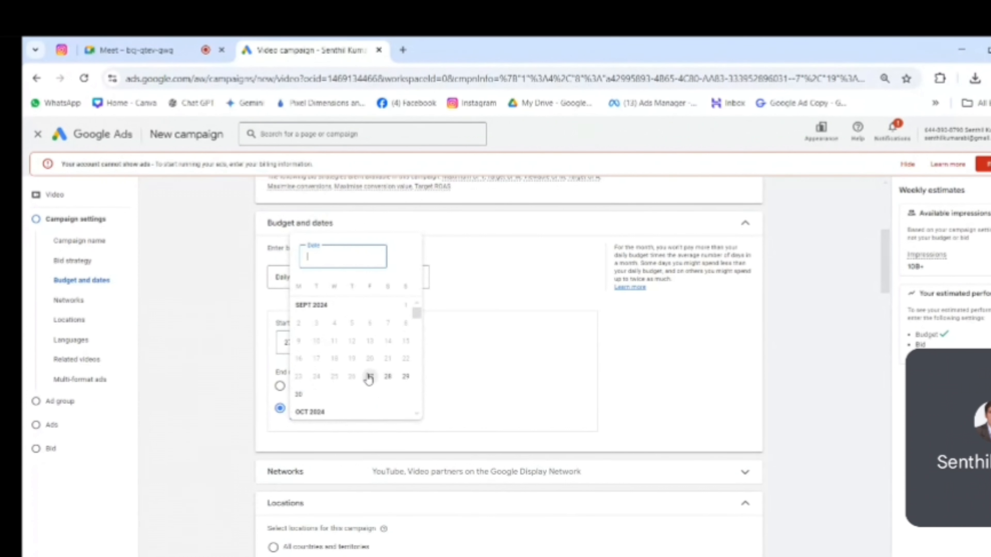
{"action": "scroll", "coordinate": [368, 379], "scroll_direction": "down", "scroll_amount": 3}
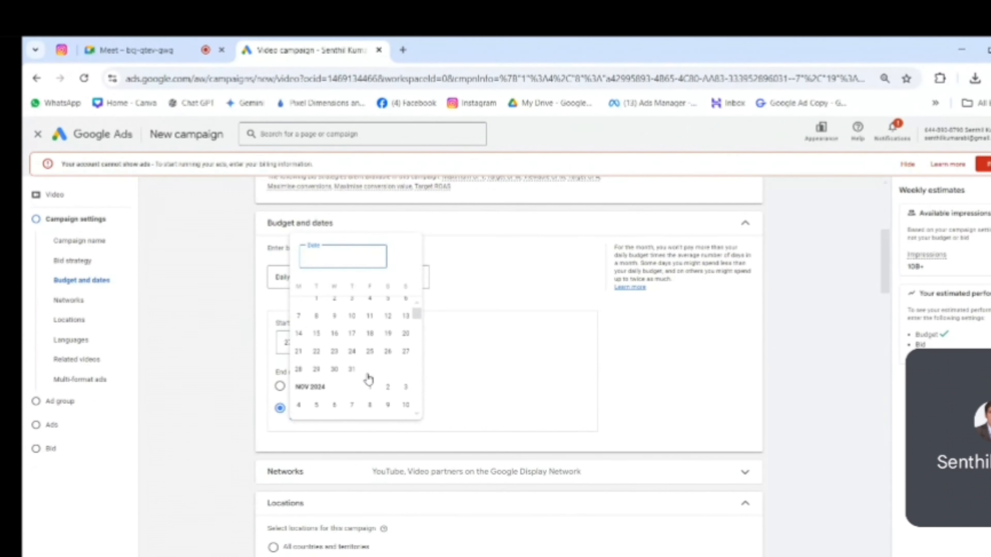
{"action": "left_click", "coordinate": [407, 358]}
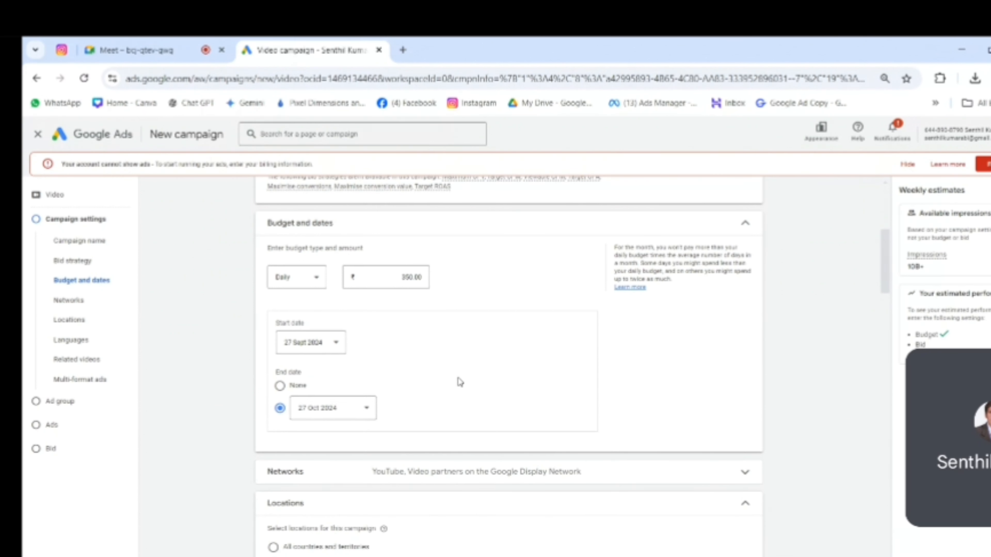
Exclude Video partners on the Google Display Network from the campaign's networks and check the availability notes for Google TV
{"action": "scroll", "coordinate": [458, 380], "scroll_direction": "down", "scroll_amount": 3}
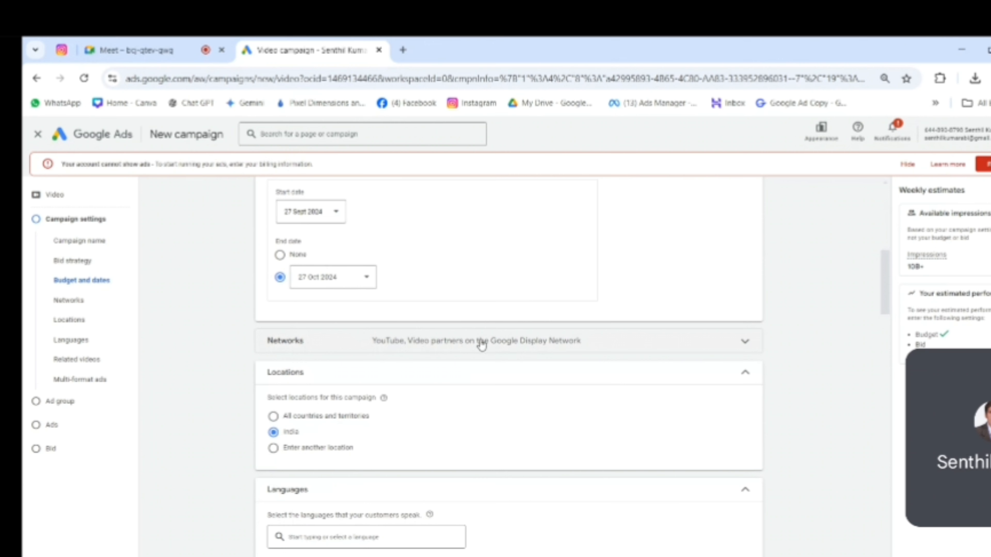
{"action": "left_click", "coordinate": [498, 346]}
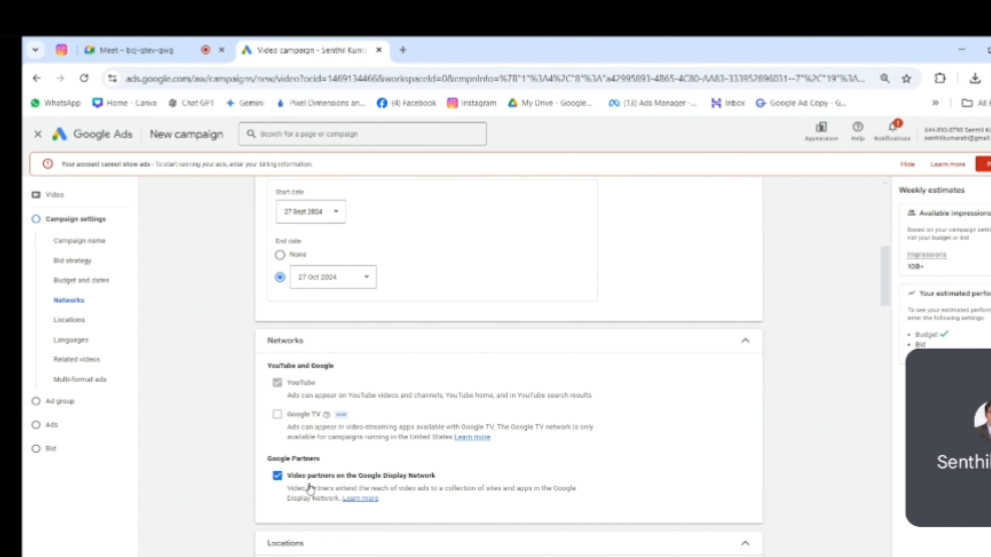
{"action": "left_click", "coordinate": [278, 476]}
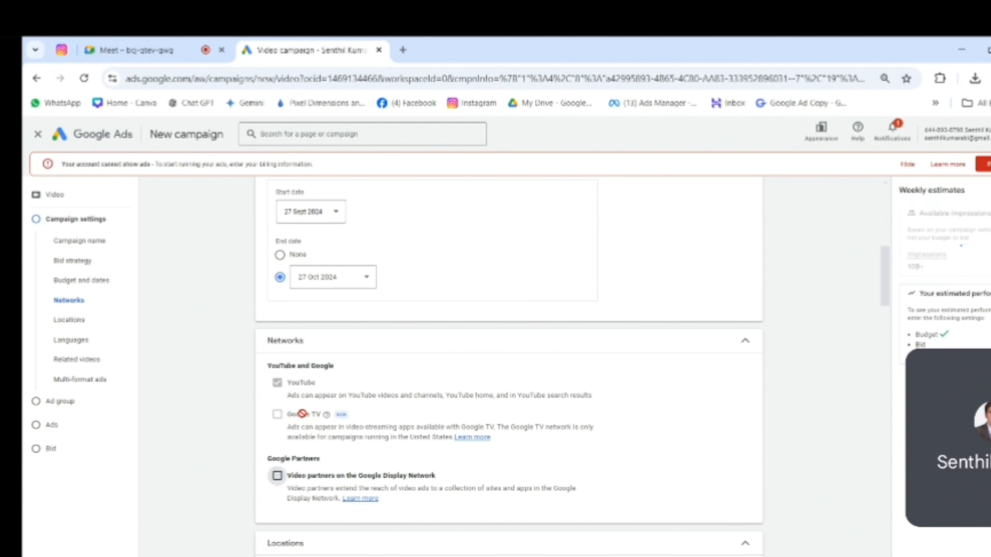
{"action": "mouse_move", "coordinate": [302, 414]}
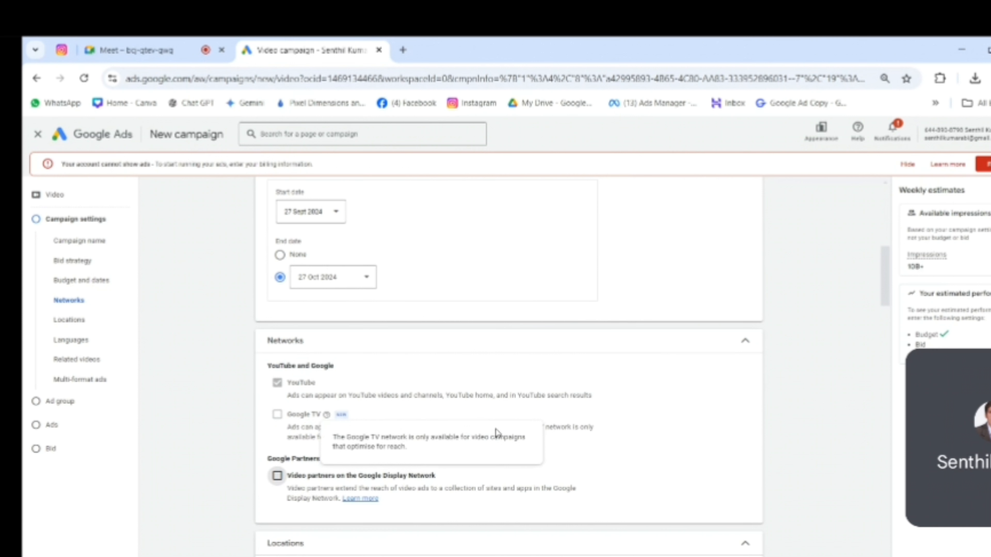
{"action": "left_click_drag", "start_coordinate": [288, 427], "coordinate": [454, 441]}
{"action": "left_click", "coordinate": [442, 452]}
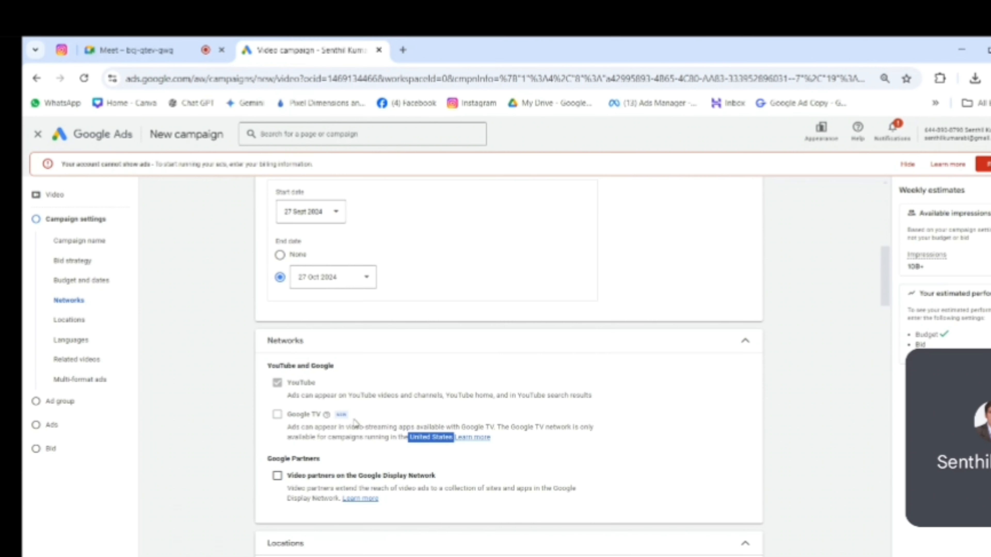
{"action": "mouse_move", "coordinate": [286, 414]}
{"action": "left_click", "coordinate": [744, 342]}
Switch the campaign's locations to Enter another location and look at the radius targeting options and units in the advanced search
{"action": "scroll", "coordinate": [729, 367], "scroll_direction": "down", "scroll_amount": 2}
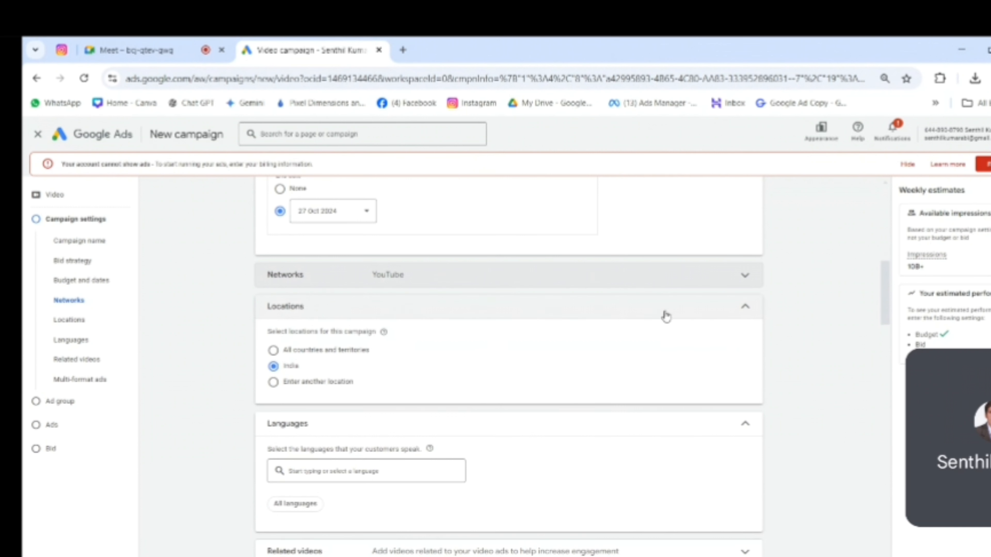
{"action": "left_click", "coordinate": [300, 382]}
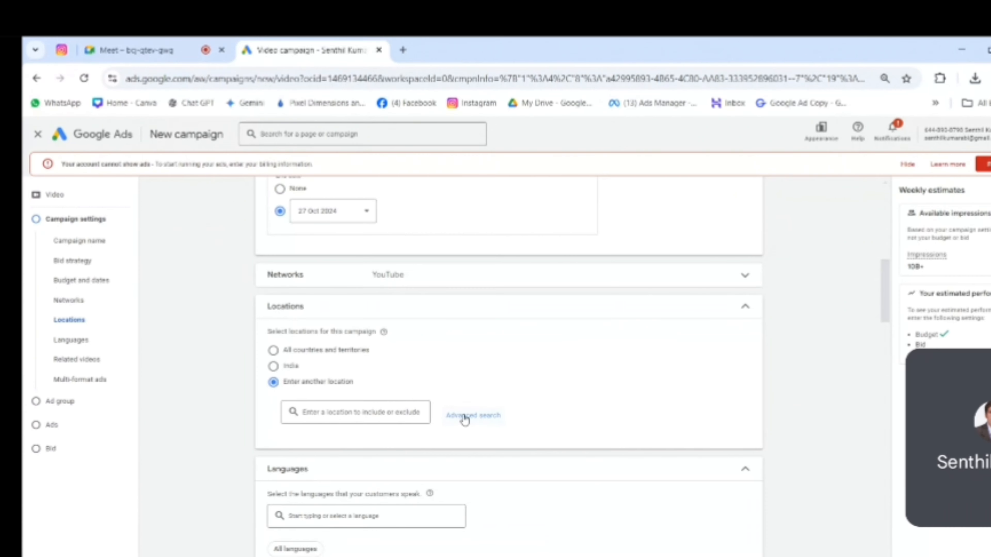
{"action": "left_click", "coordinate": [464, 417]}
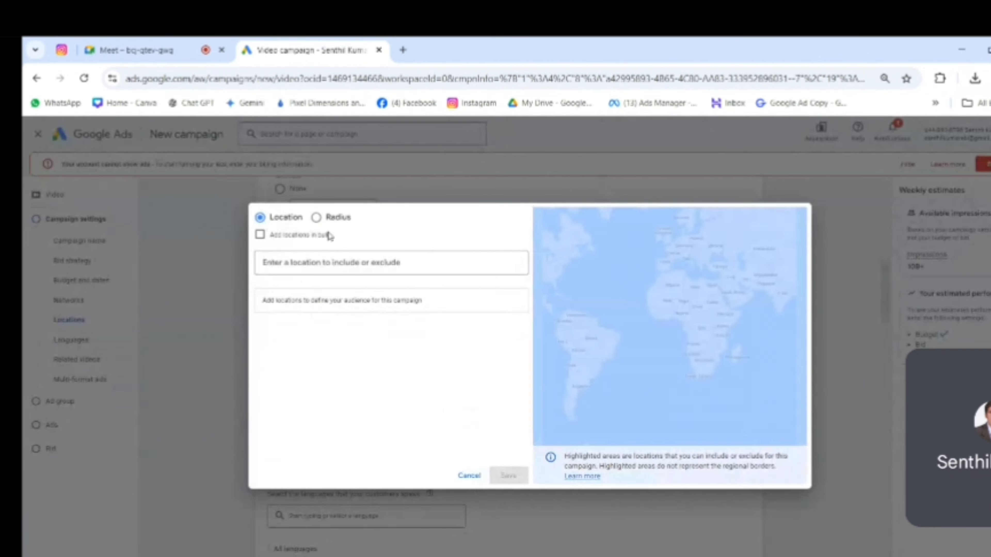
{"action": "left_click", "coordinate": [316, 218]}
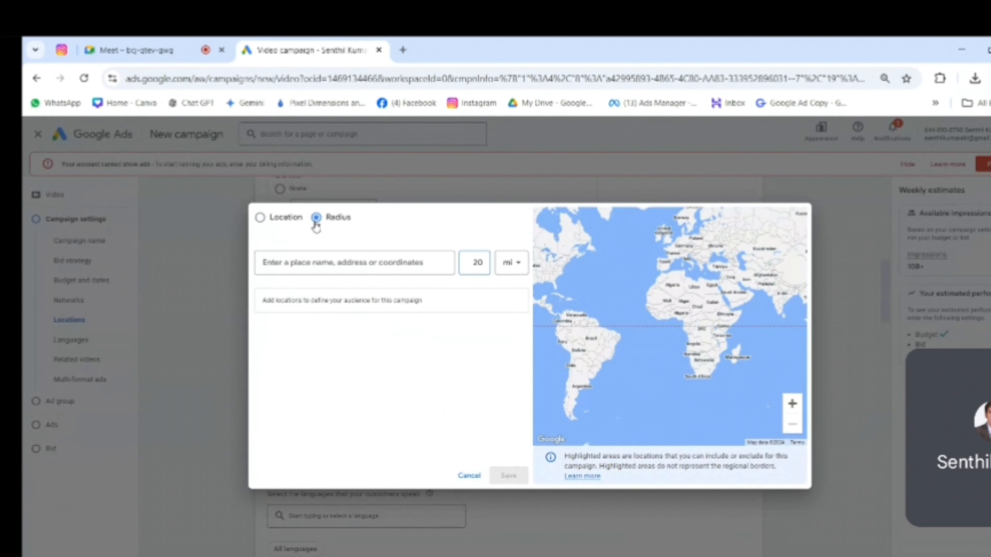
{"action": "left_click", "coordinate": [521, 267]}
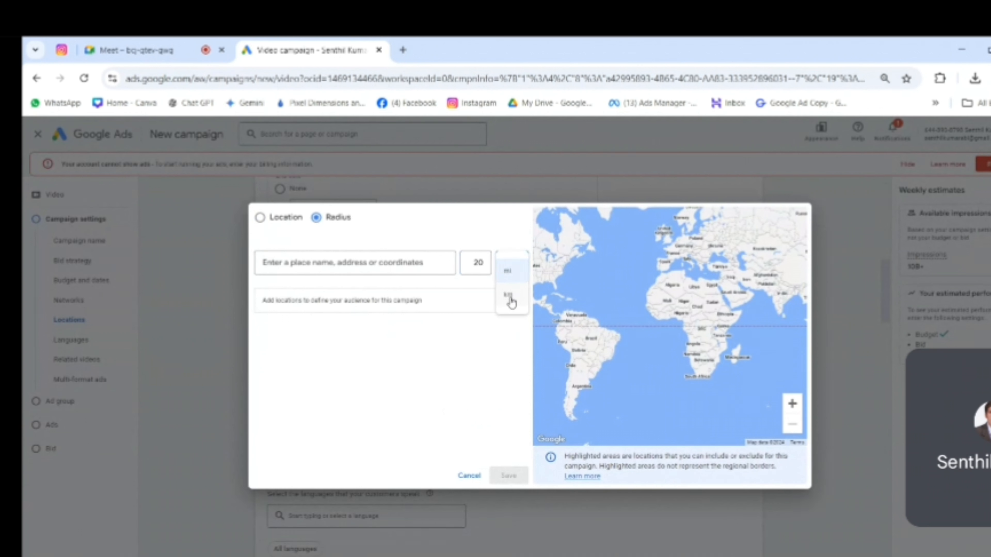
{"action": "left_click", "coordinate": [473, 350]}
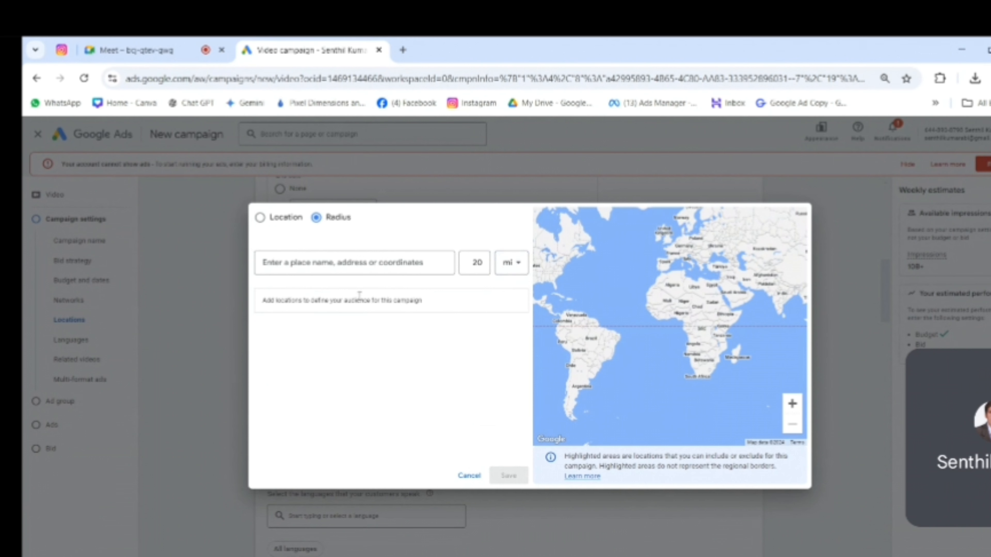
{"action": "left_click", "coordinate": [470, 476]}
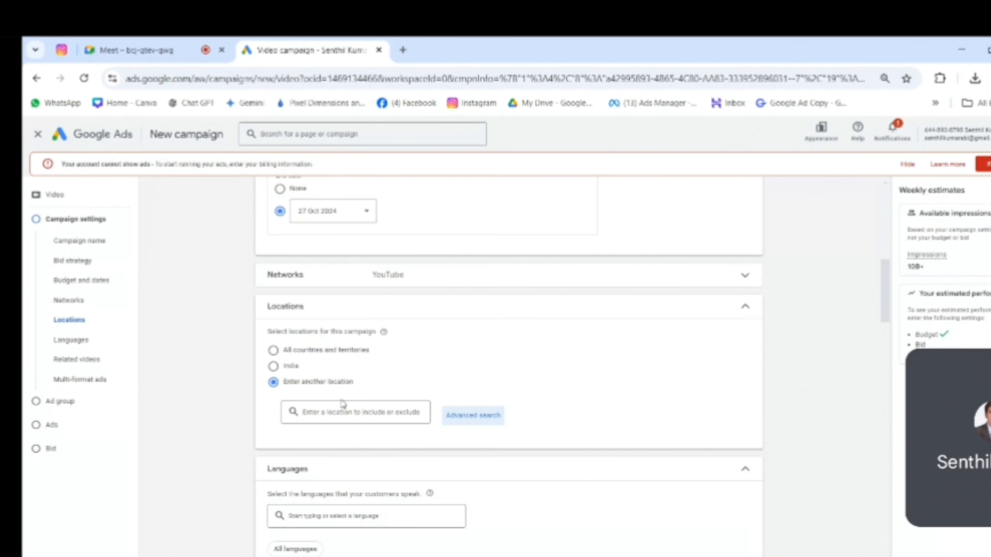
Review the campaign's location search field and its Languages, Related videos and Multi-format ads settings
{"action": "left_click", "coordinate": [354, 413]}
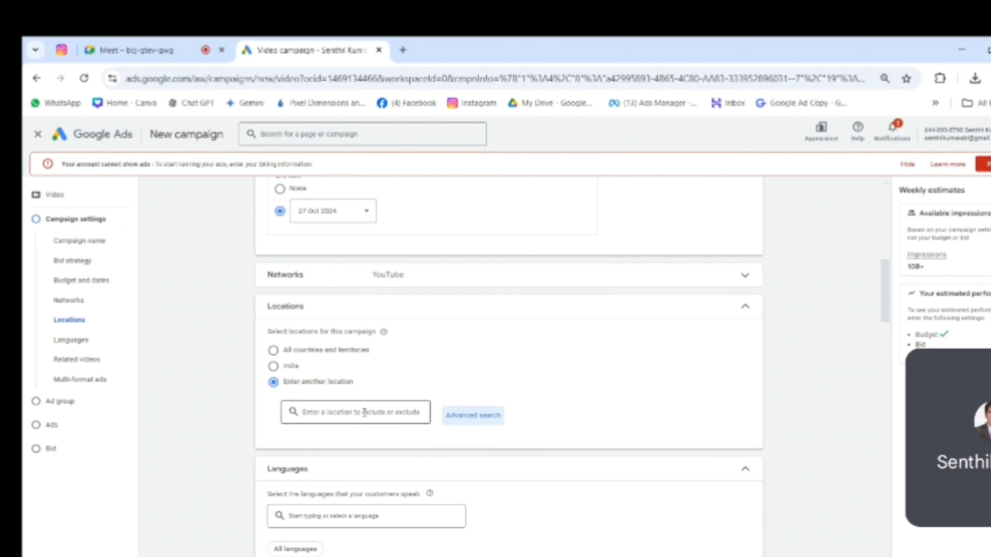
{"action": "scroll", "coordinate": [432, 424], "scroll_direction": "down", "scroll_amount": 5}
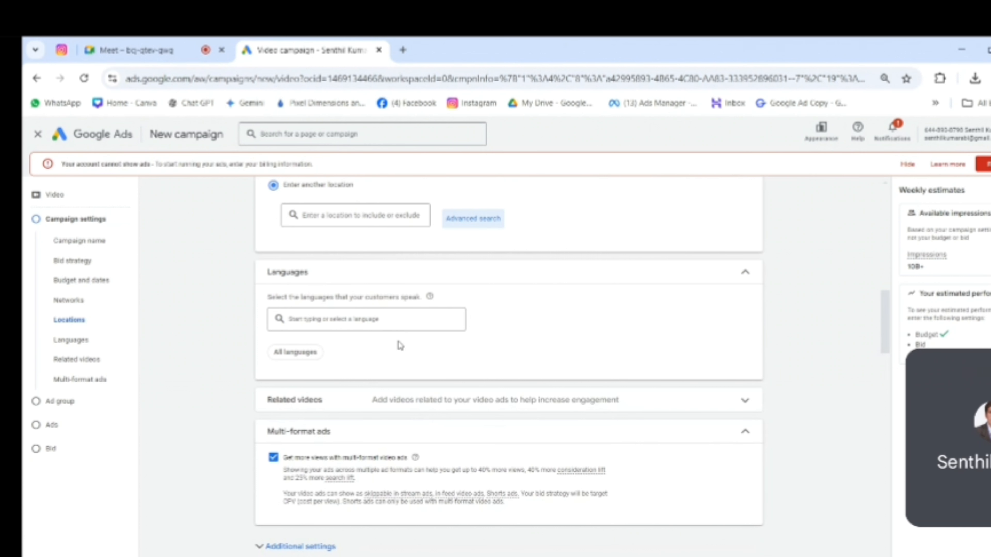
{"action": "scroll", "coordinate": [584, 328], "scroll_direction": "up", "scroll_amount": 2}
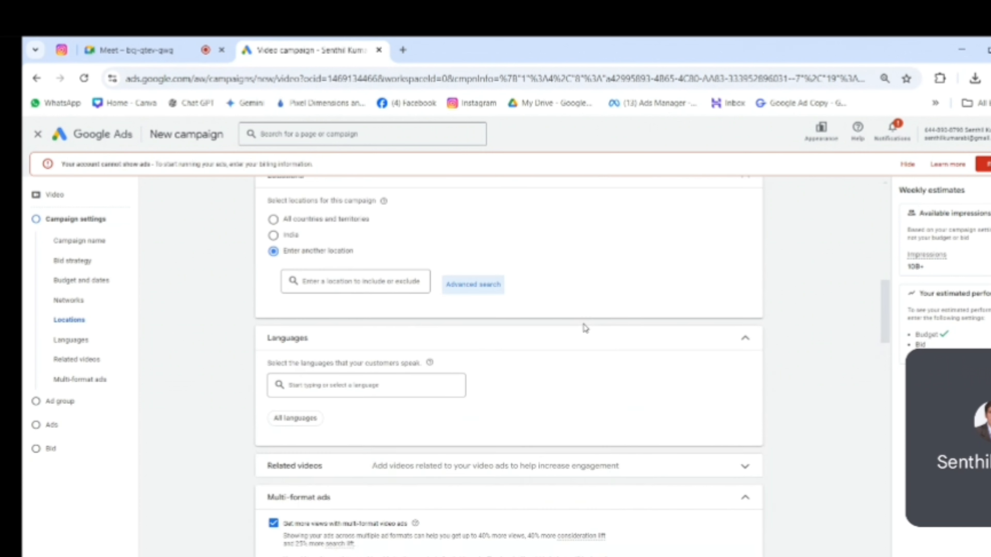
{"action": "scroll", "coordinate": [584, 330], "scroll_direction": "down", "scroll_amount": 3}
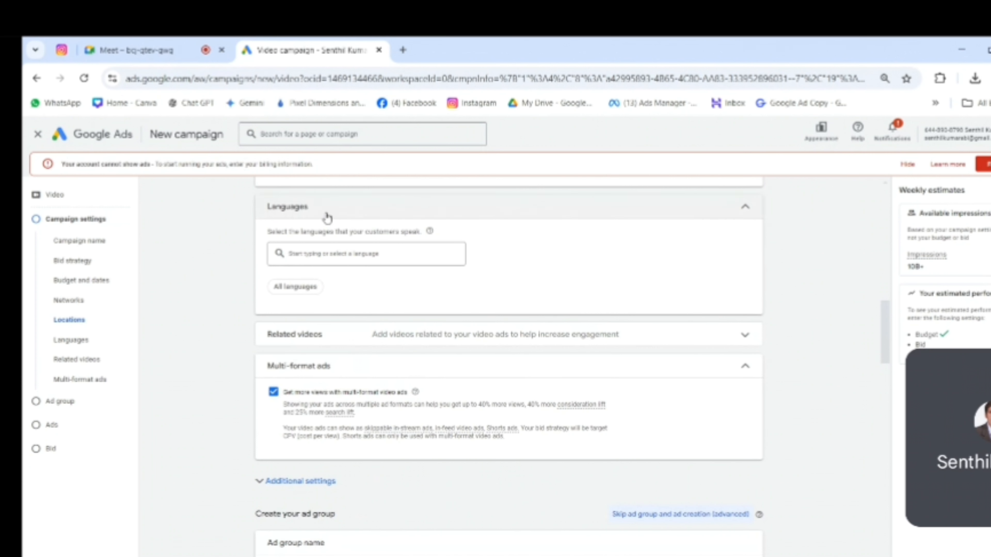
{"action": "scroll", "coordinate": [801, 365], "scroll_direction": "down", "scroll_amount": 3}
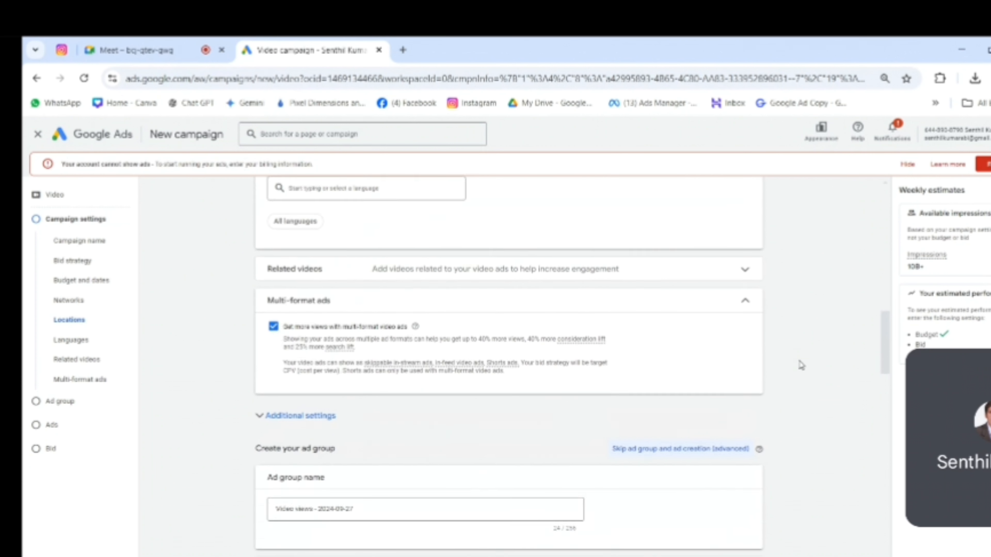
{"action": "scroll", "coordinate": [273, 252], "scroll_direction": "up", "scroll_amount": 2}
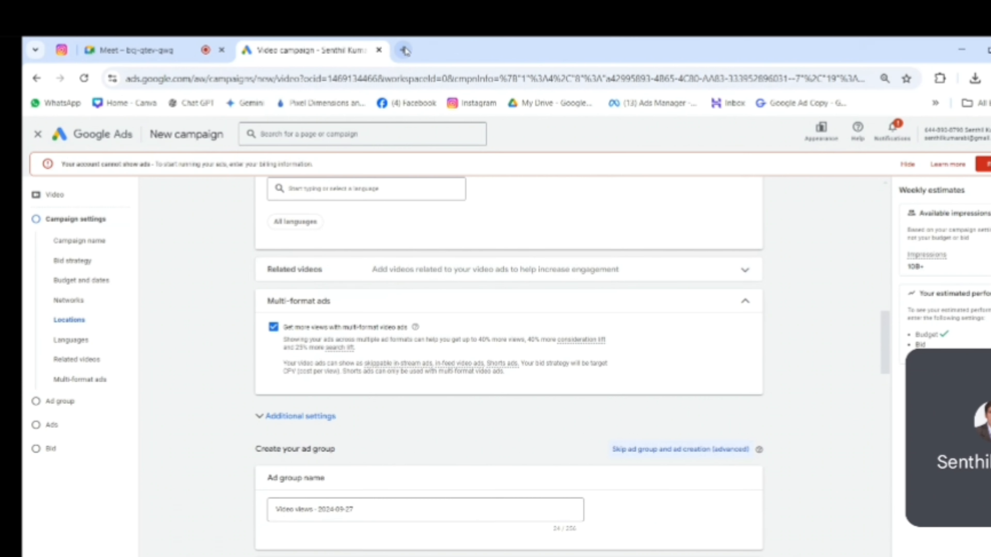
Open the India Vs Bangladesh 2nd Test Day 1 highlights video on YouTube in a new browser tab, and mute and pause its ad
{"action": "left_click", "coordinate": [403, 50]}
{"action": "left_click", "coordinate": [379, 73]}
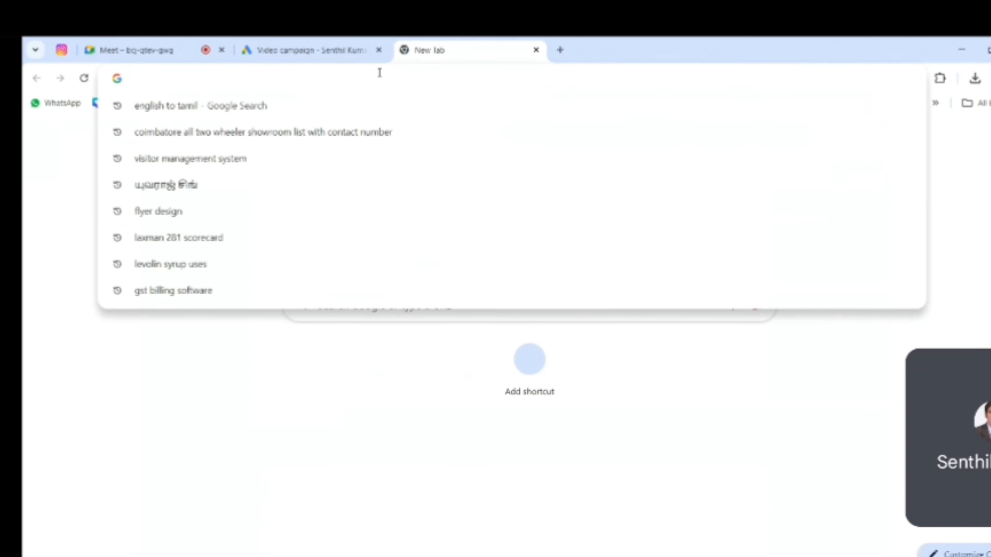
{"action": "type", "text": "you"}
{"action": "key", "text": "Return"}
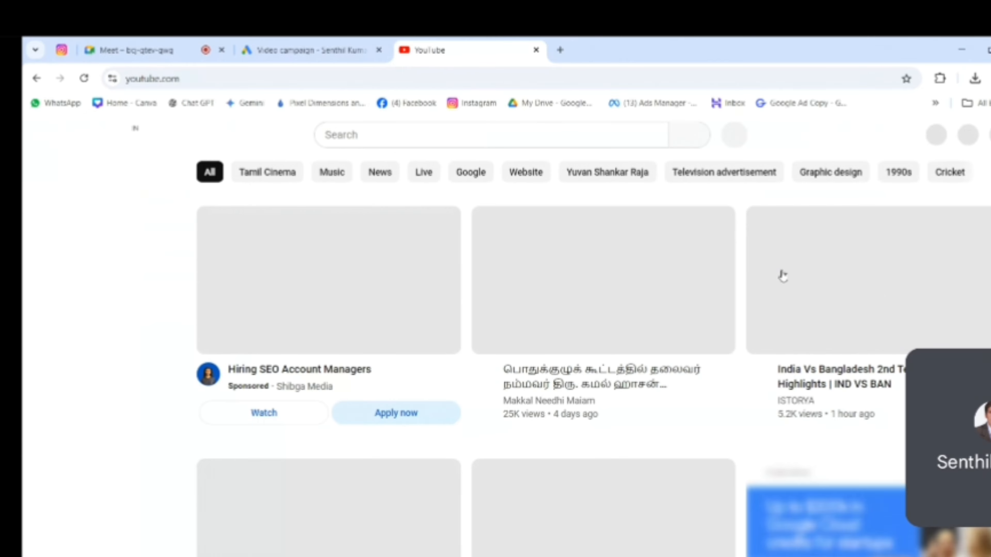
{"action": "left_click", "coordinate": [813, 248]}
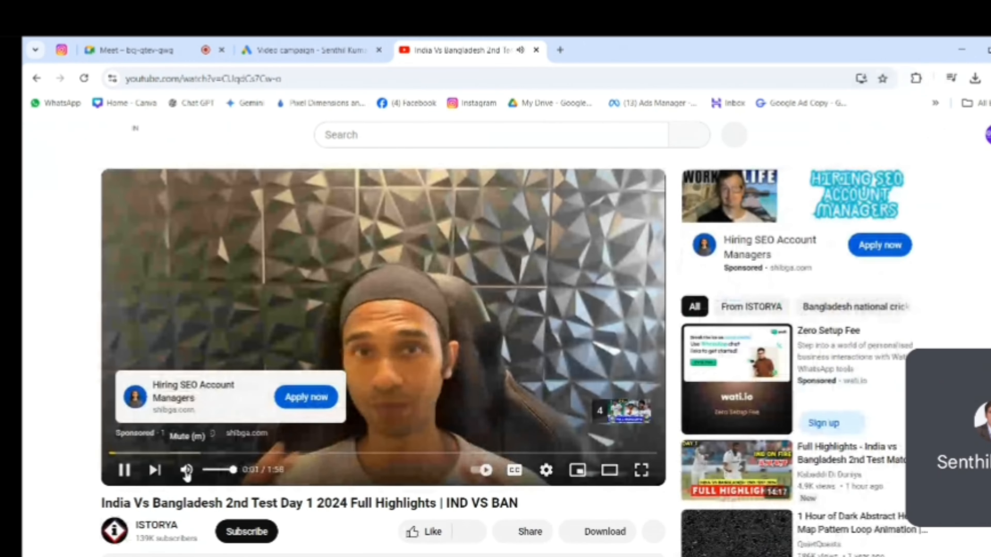
{"action": "left_click", "coordinate": [186, 470]}
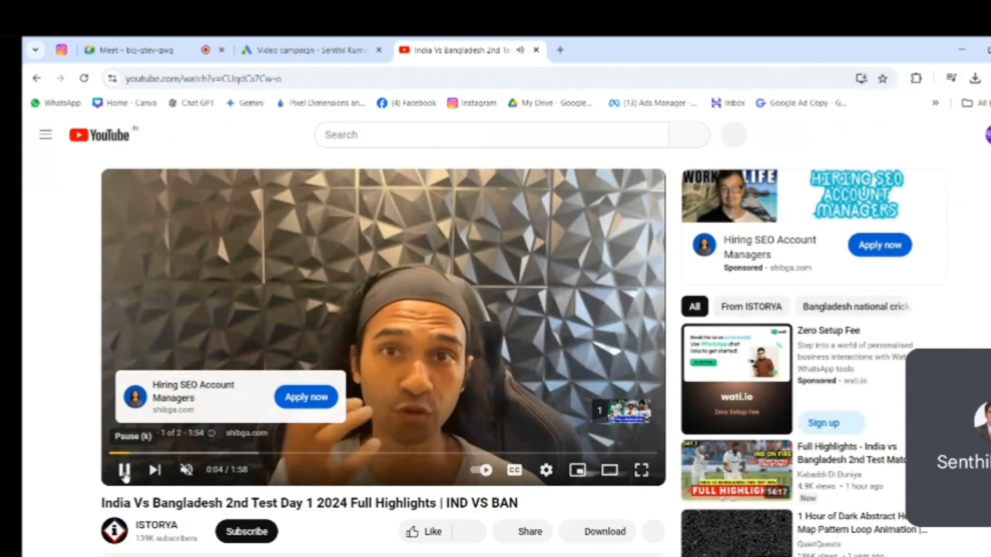
{"action": "left_click", "coordinate": [124, 471]}
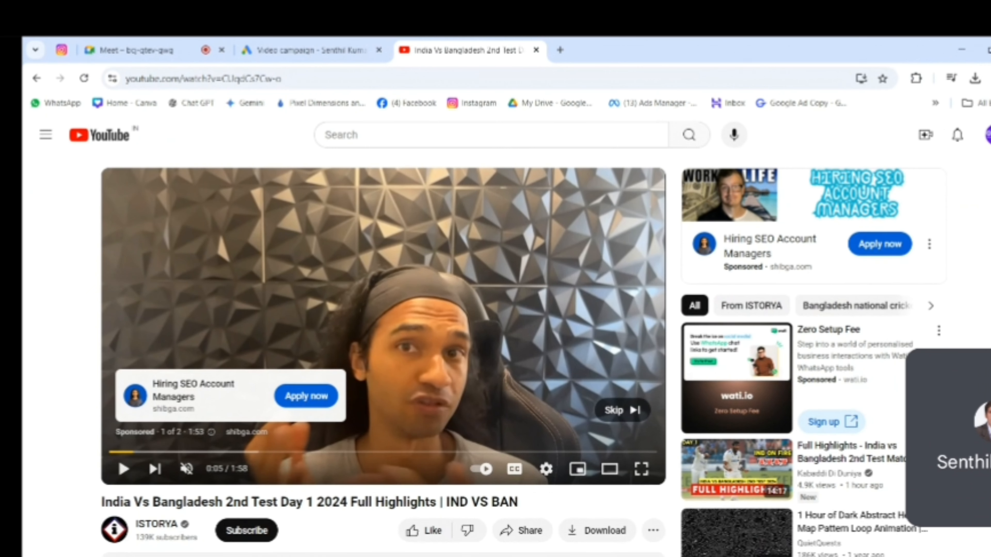
Examine the sponsored placements and related videos around the YouTube player, and return to the Google Ads campaign
{"action": "scroll", "coordinate": [800, 261], "scroll_direction": "down", "scroll_amount": 2}
{"action": "scroll", "coordinate": [800, 261], "scroll_direction": "up", "scroll_amount": 2}
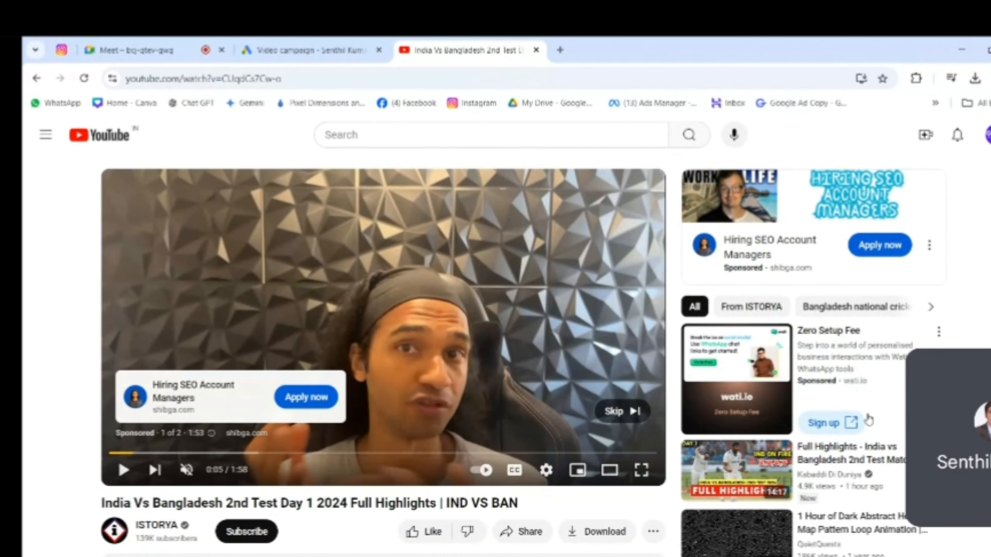
{"action": "scroll", "coordinate": [868, 420], "scroll_direction": "down", "scroll_amount": 8}
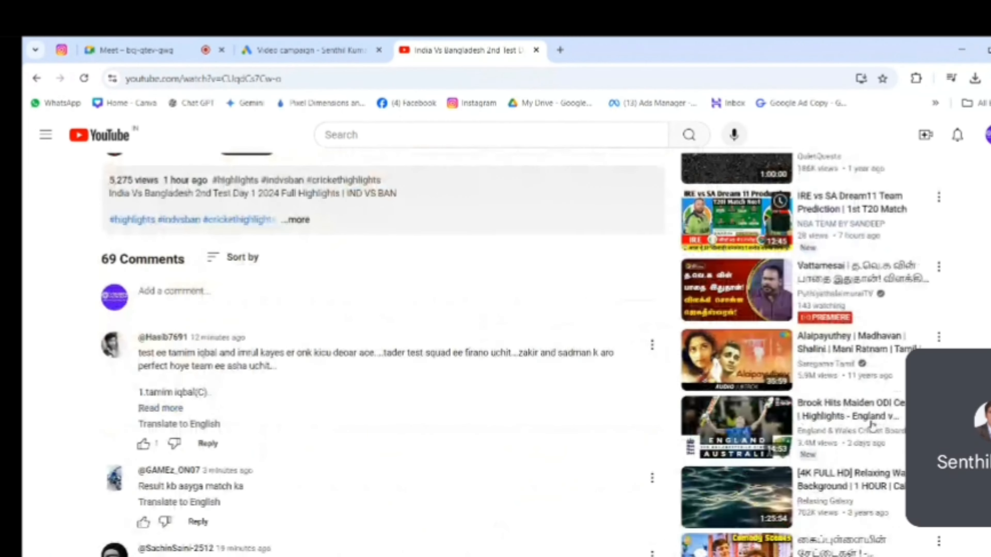
{"action": "scroll", "coordinate": [871, 423], "scroll_direction": "down", "scroll_amount": 5}
{"action": "scroll", "coordinate": [859, 437], "scroll_direction": "up", "scroll_amount": 15}
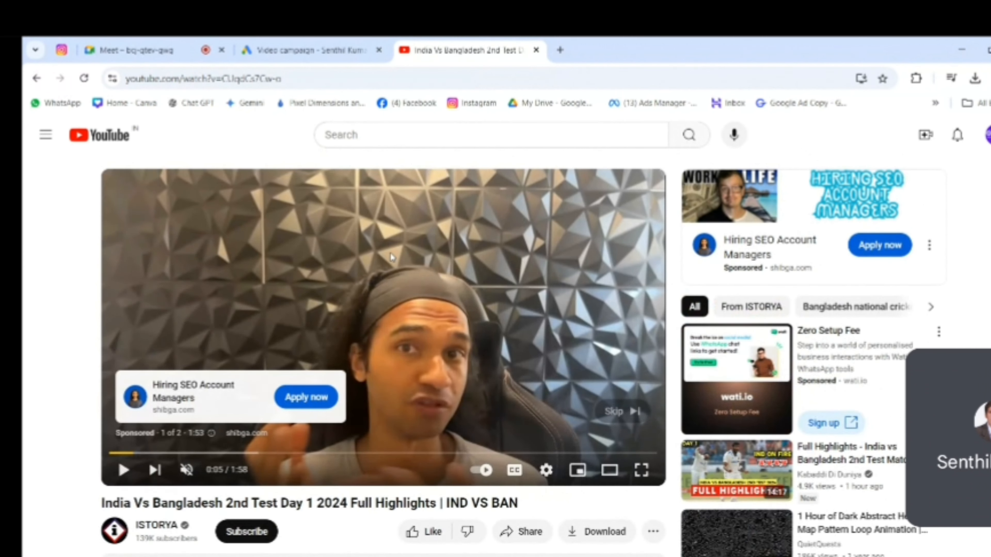
{"action": "scroll", "coordinate": [875, 361], "scroll_direction": "down", "scroll_amount": 5}
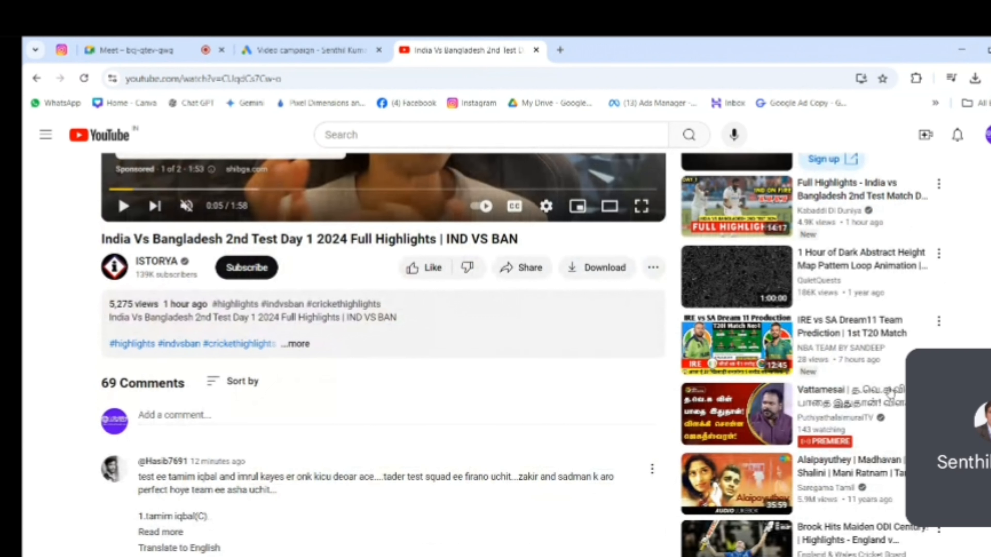
{"action": "scroll", "coordinate": [965, 319], "scroll_direction": "up", "scroll_amount": 7}
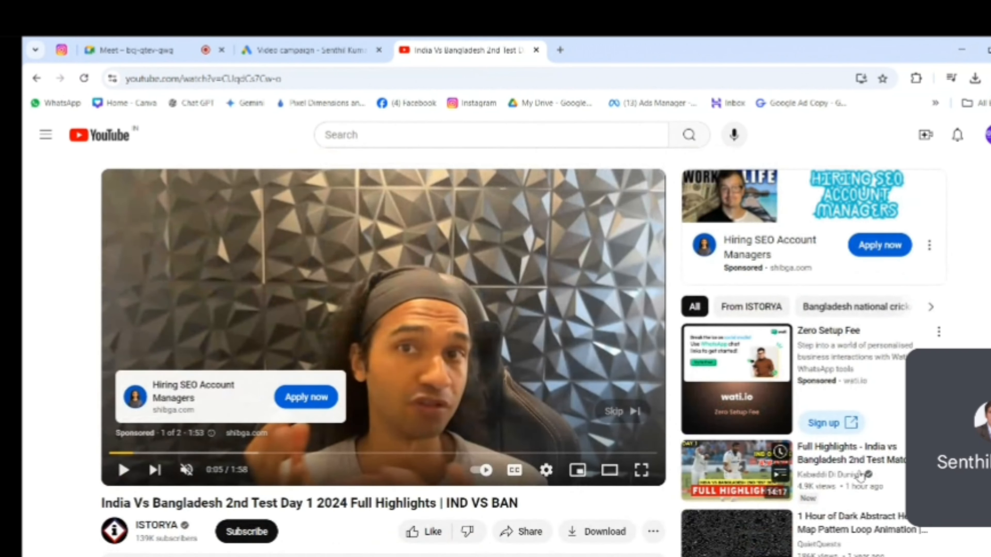
{"action": "scroll", "coordinate": [862, 357], "scroll_direction": "down", "scroll_amount": 5}
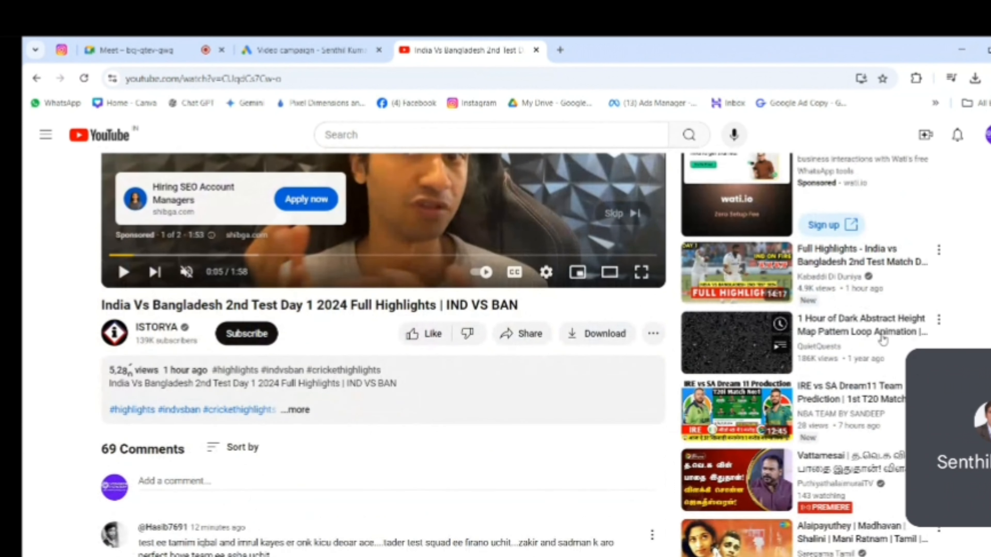
{"action": "left_click", "coordinate": [283, 51]}
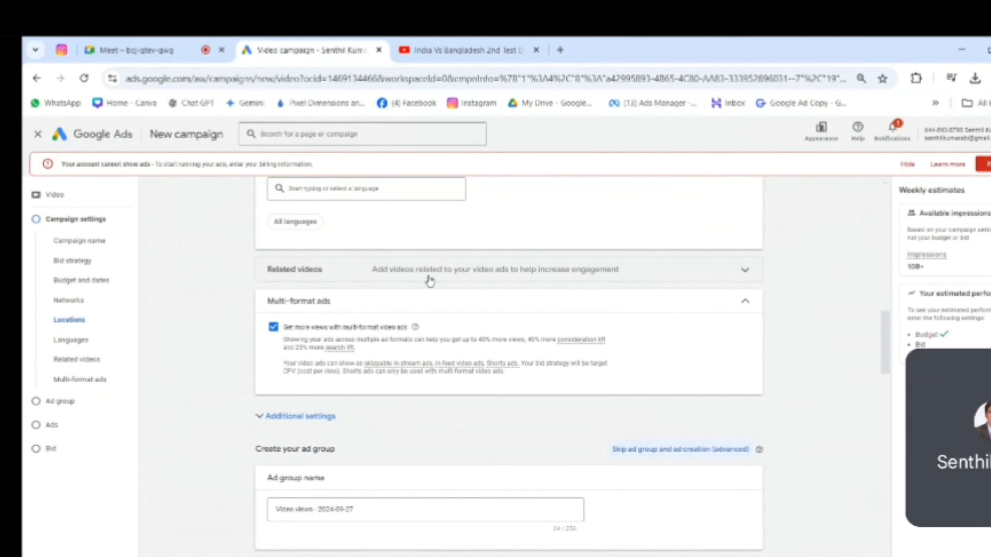
Switch to the Notepad notes and append ", (1 ad 3 min) 10 videos" to the GST Billing Software line
{"action": "left_click", "coordinate": [483, 50]}
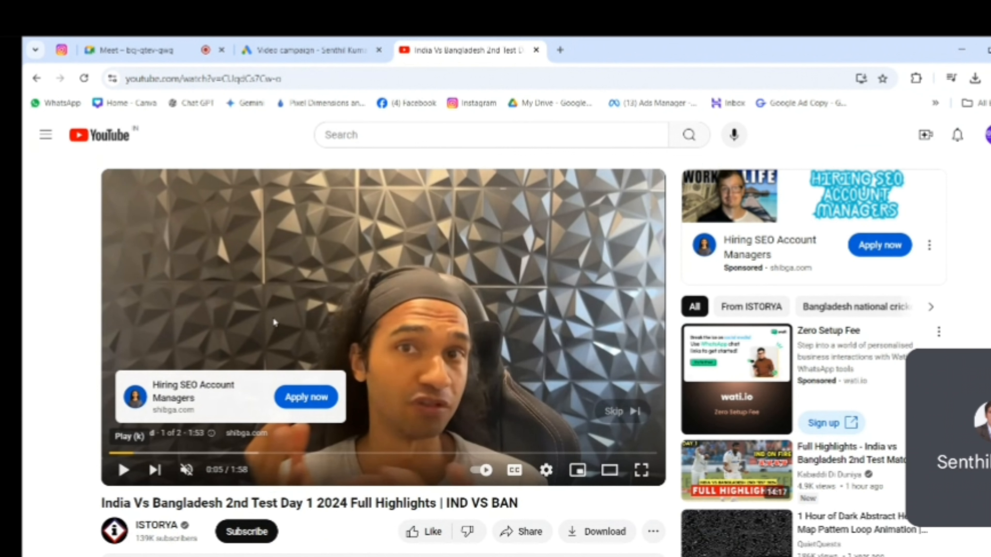
{"action": "key", "text": "alt+Tab"}
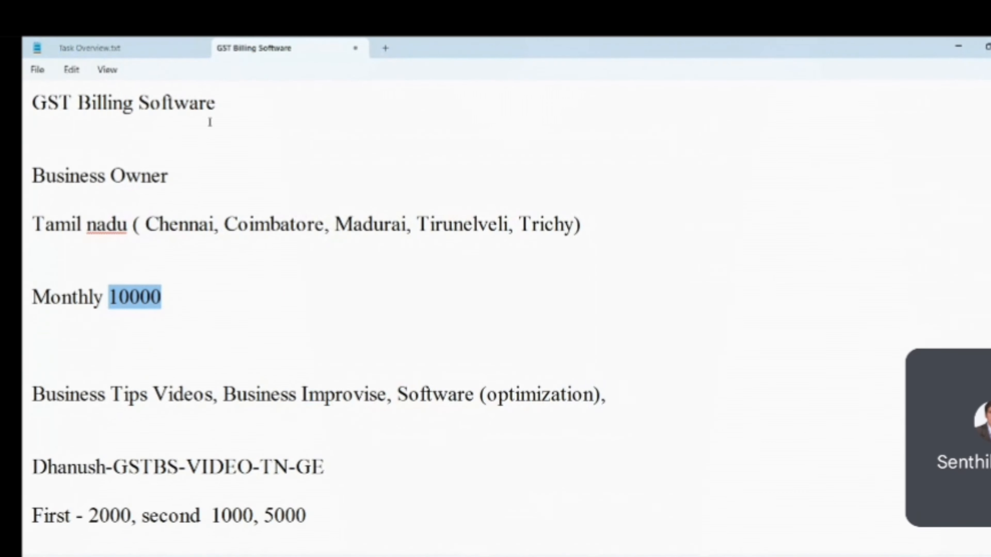
{"action": "left_click", "coordinate": [241, 101]}
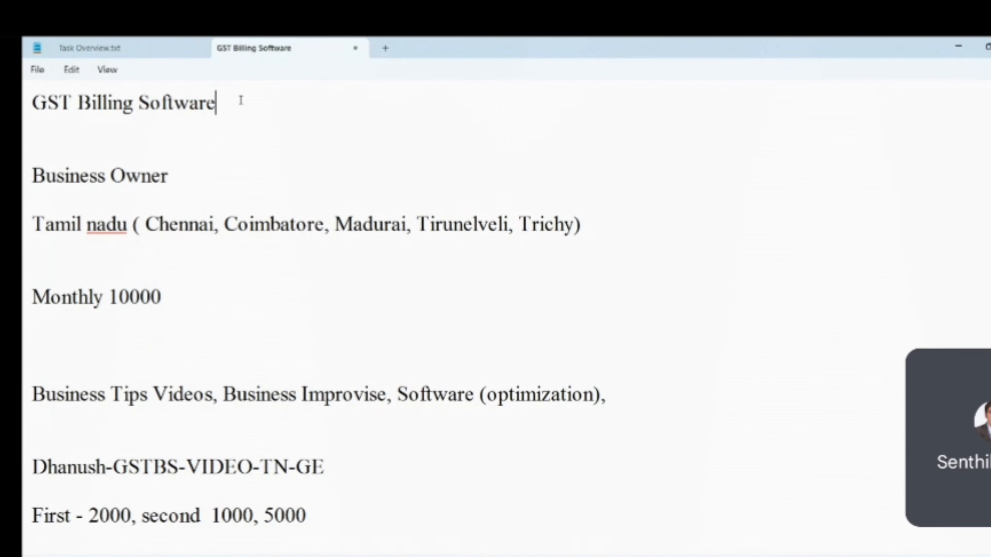
{"action": "type", "text": ", (1 ad "}
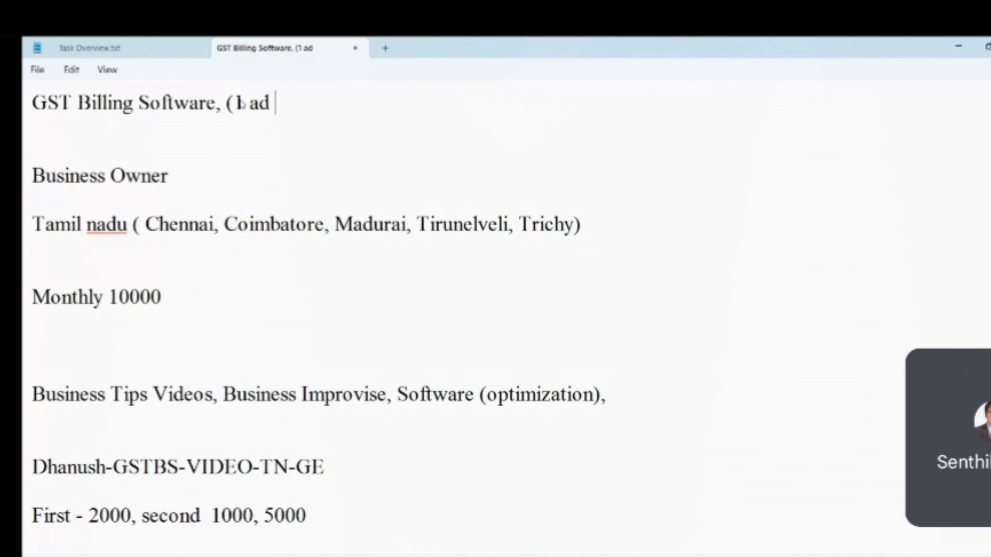
{"action": "type", "text": "3 min)"}
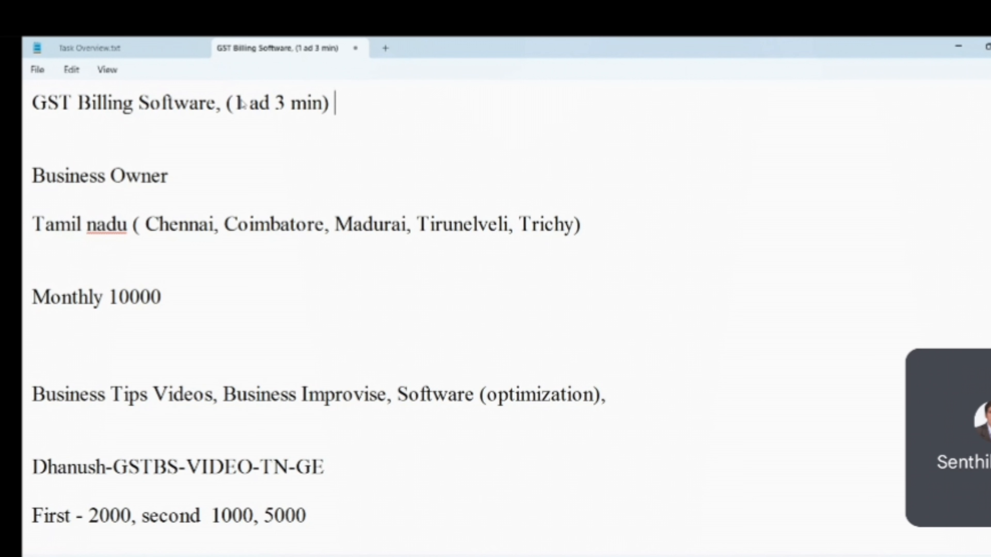
{"action": "type", "text": "10 videos"}
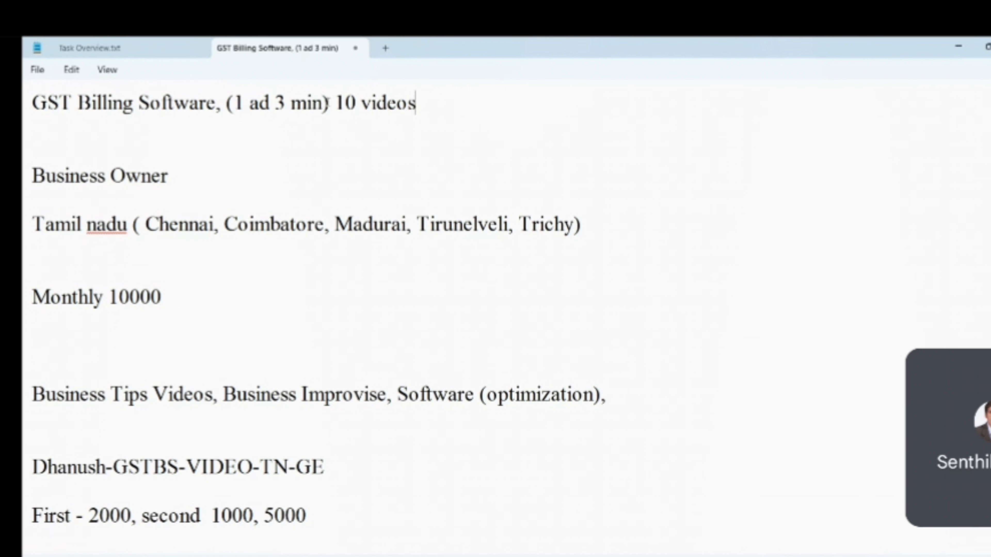
Highlight the phrases "1 ad 3 min" and "10 videos" in the first line of the notes
{"action": "mouse_move", "coordinate": [322, 105]}
{"action": "left_mouse_down"}
{"action": "mouse_move", "coordinate": [238, 105]}
{"action": "mouse_move", "coordinate": [323, 107]}
{"action": "left_mouse_up"}
{"action": "left_click", "coordinate": [242, 121]}
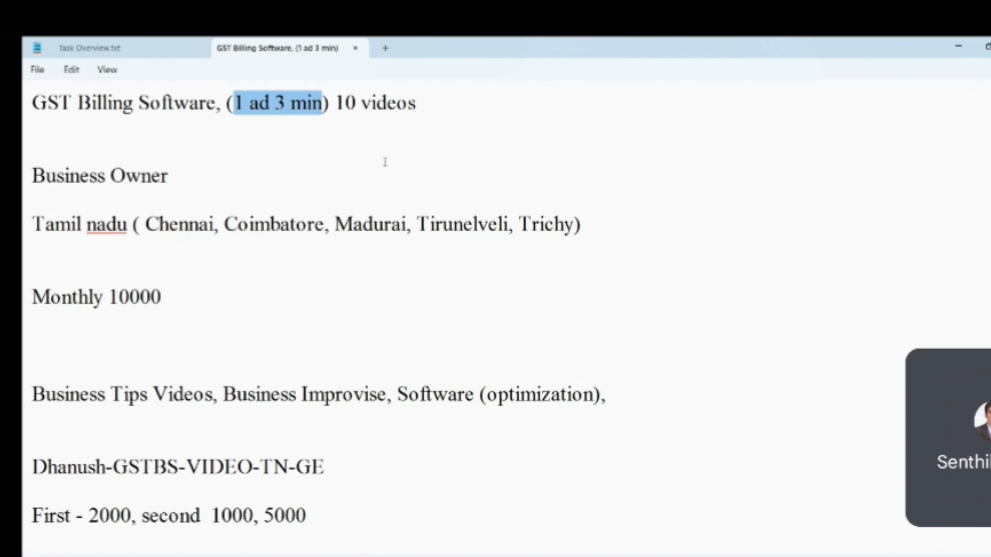
{"action": "left_click", "coordinate": [364, 154]}
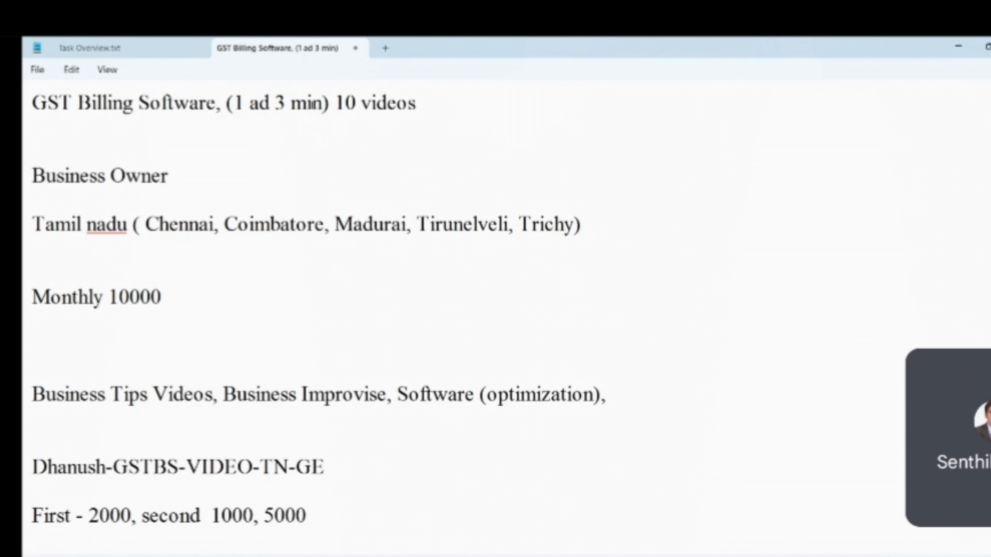
{"action": "left_click_drag", "start_coordinate": [323, 105], "coordinate": [234, 104]}
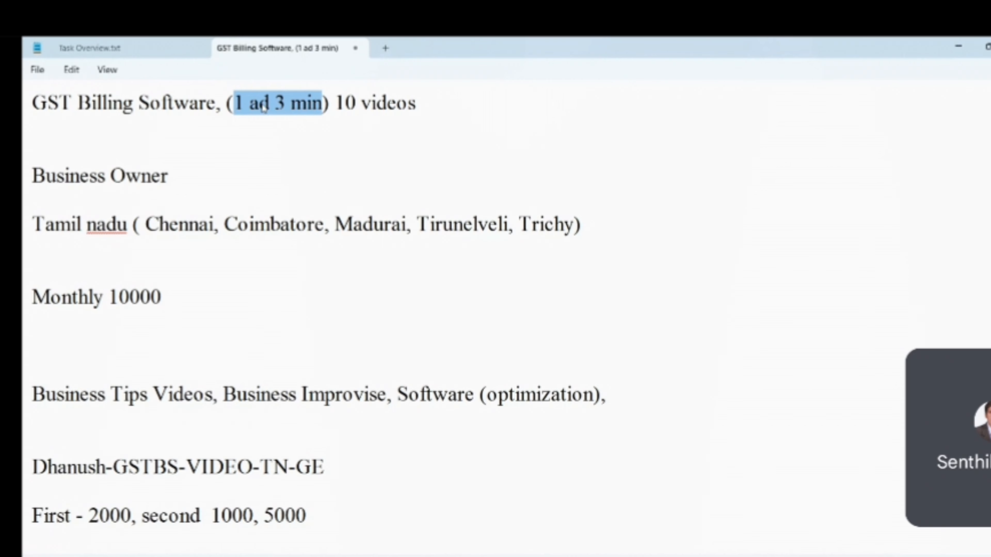
{"action": "left_click", "coordinate": [239, 107]}
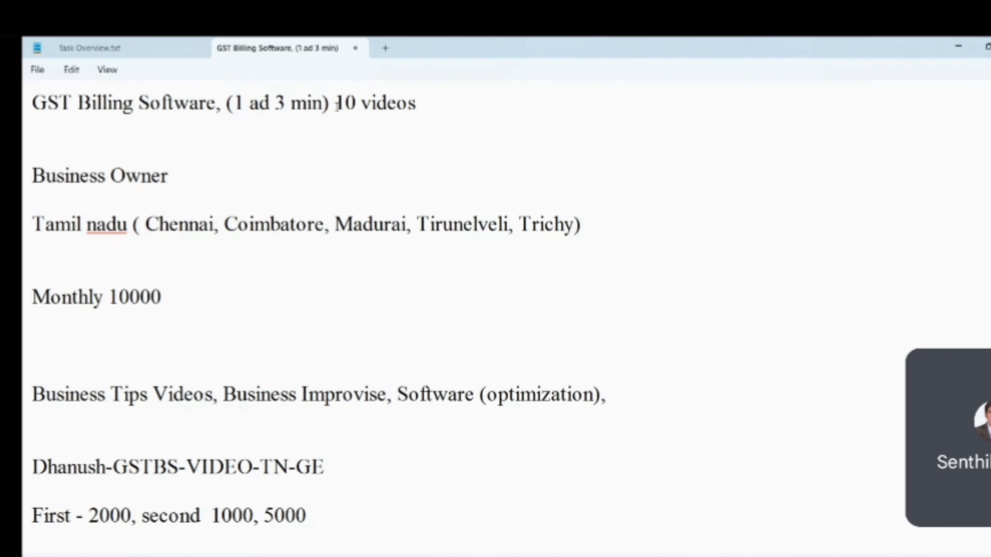
{"action": "left_click_drag", "start_coordinate": [334, 108], "coordinate": [441, 106]}
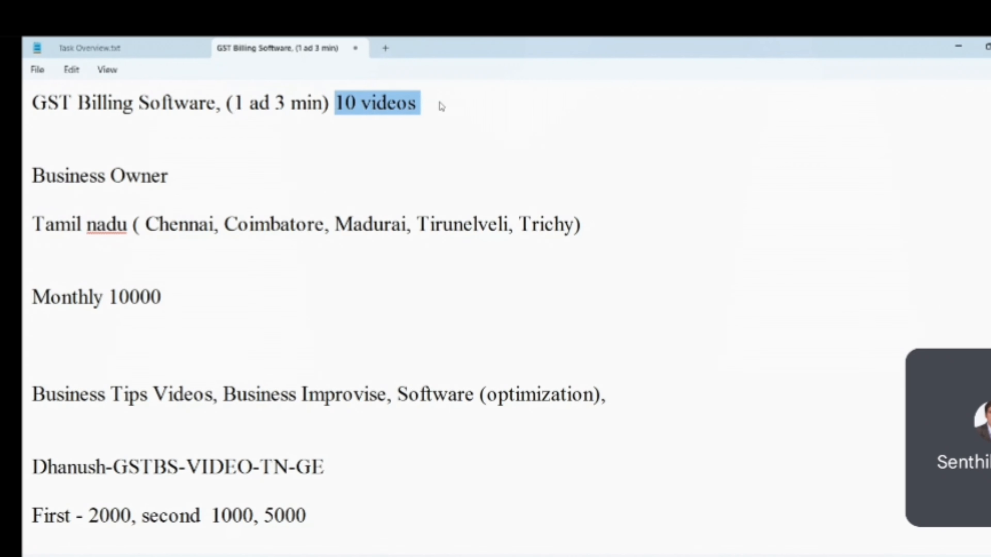
Review the ad, comments and suggested videos on the YouTube cricket highlights page, and return to the Google Ads campaign
{"action": "key", "text": "alt+Tab"}
{"action": "scroll", "coordinate": [382, 312], "scroll_direction": "down", "scroll_amount": 3}
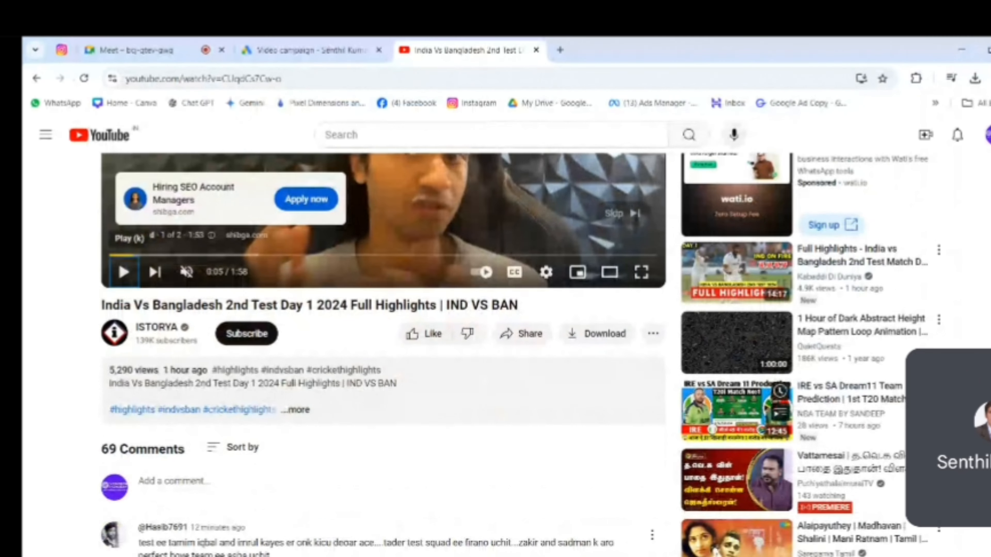
{"action": "scroll", "coordinate": [382, 312], "scroll_direction": "up", "scroll_amount": 2}
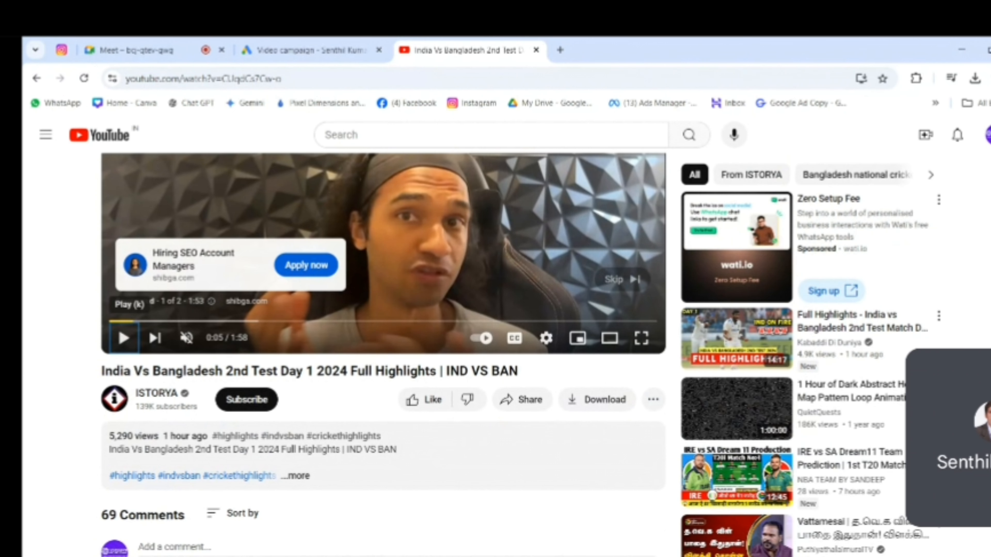
{"action": "scroll", "coordinate": [382, 312], "scroll_direction": "up", "scroll_amount": 3}
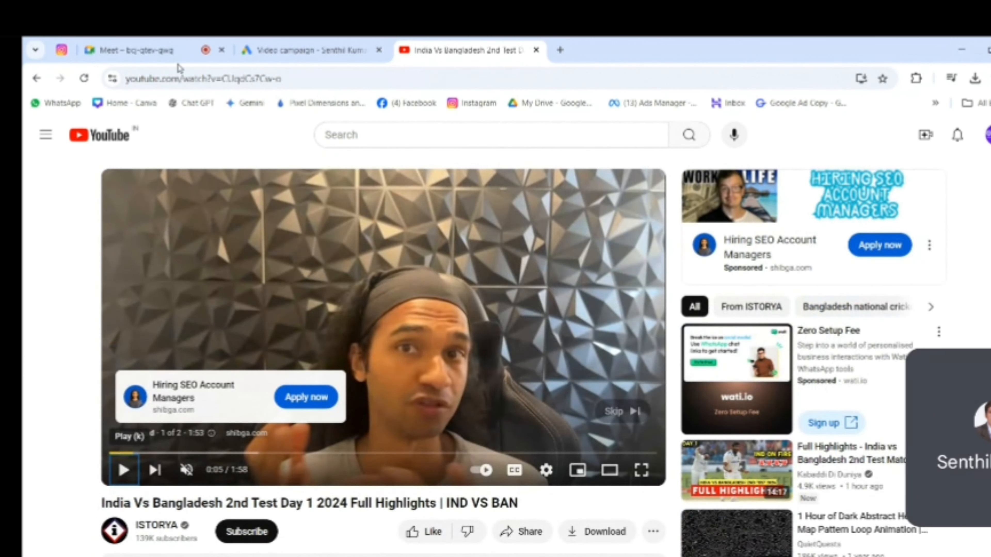
{"action": "left_click", "coordinate": [312, 50]}
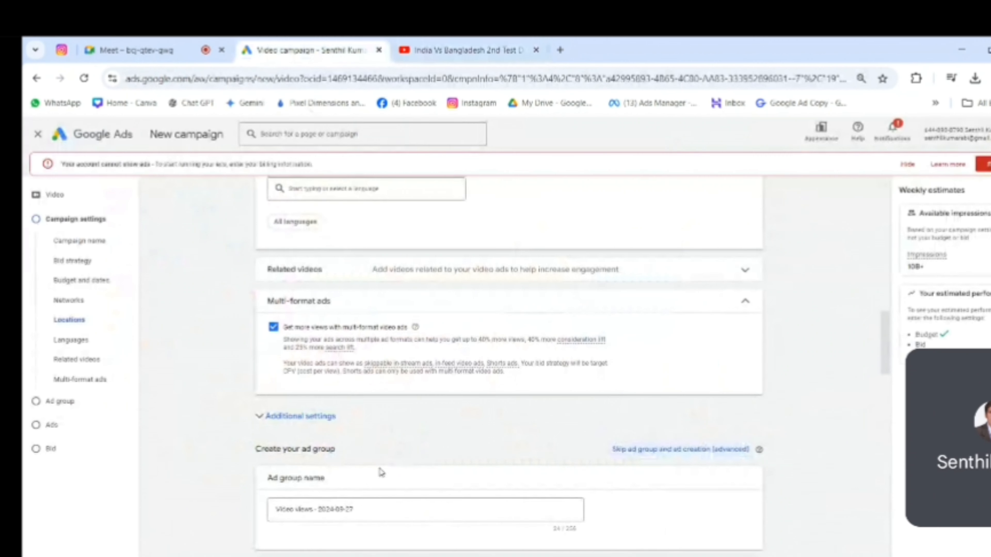
Highlight "10 videos" in the Notepad notes and look through the suggested videos beside the YouTube player
{"action": "key", "text": "alt+Tab"}
{"action": "left_click", "coordinate": [449, 146]}
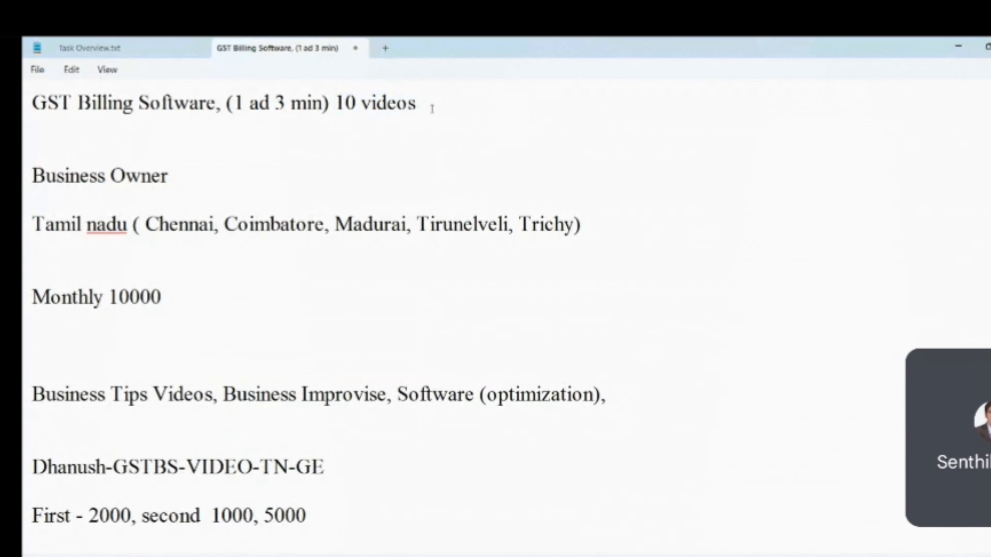
{"action": "left_click_drag", "start_coordinate": [429, 105], "coordinate": [335, 104]}
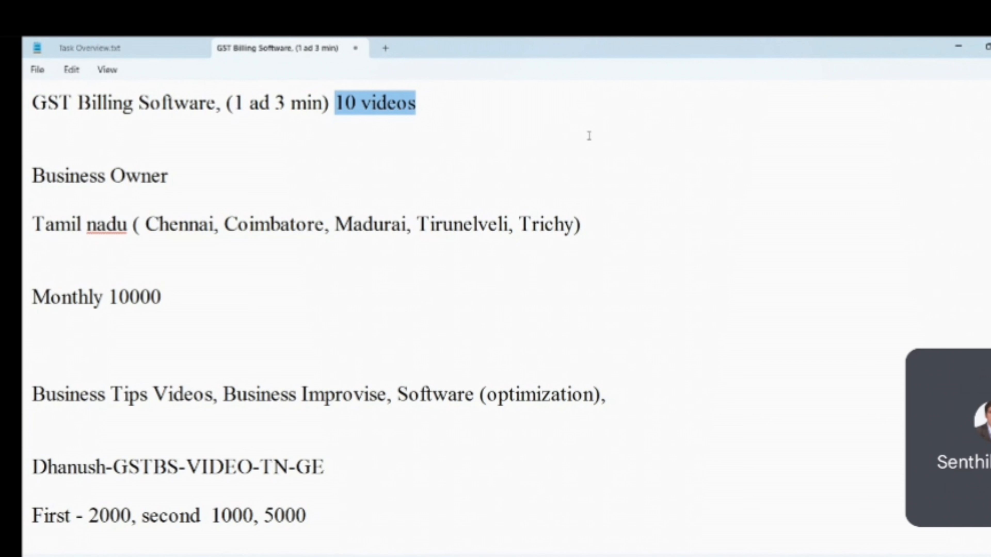
{"action": "key", "text": "alt+Tab"}
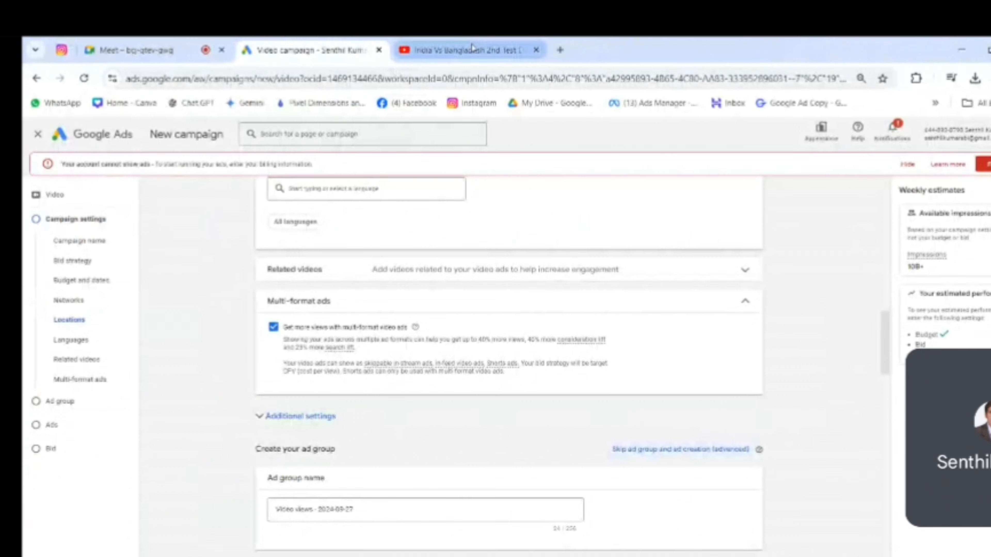
{"action": "left_click", "coordinate": [486, 52]}
{"action": "scroll", "coordinate": [866, 328], "scroll_direction": "down", "scroll_amount": 3}
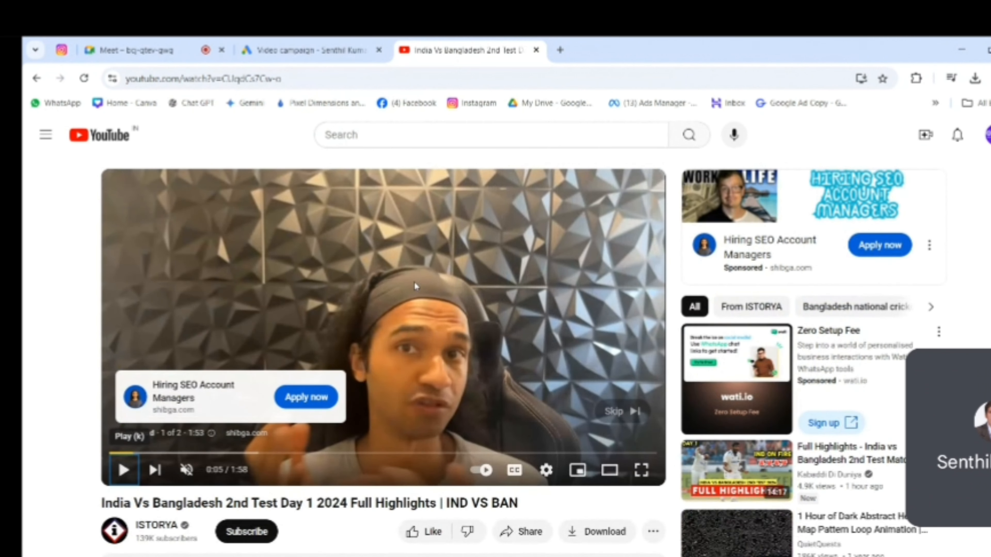
{"action": "scroll", "coordinate": [745, 383], "scroll_direction": "down", "scroll_amount": 3}
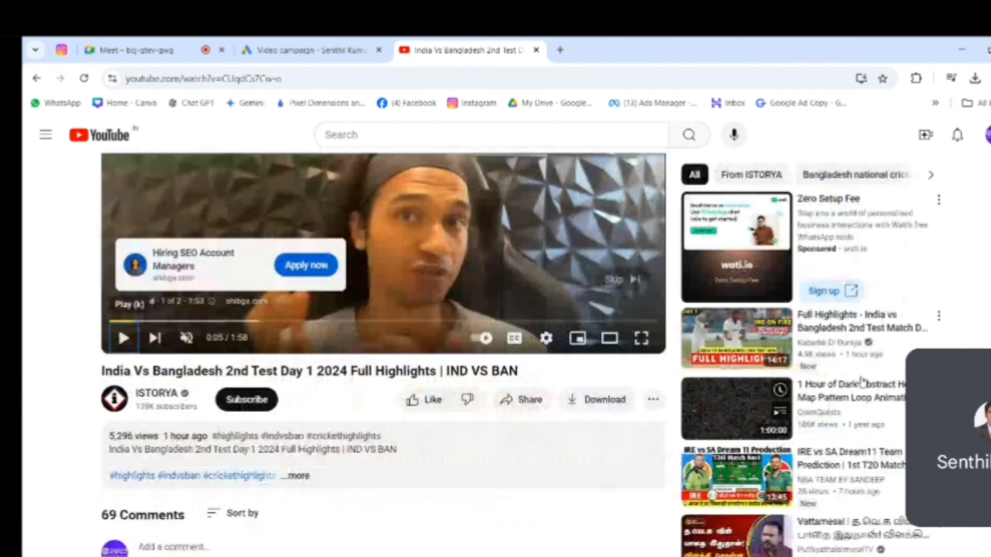
Check the Google Meet call and return to the Google Ads campaign
{"action": "left_click", "coordinate": [169, 54]}
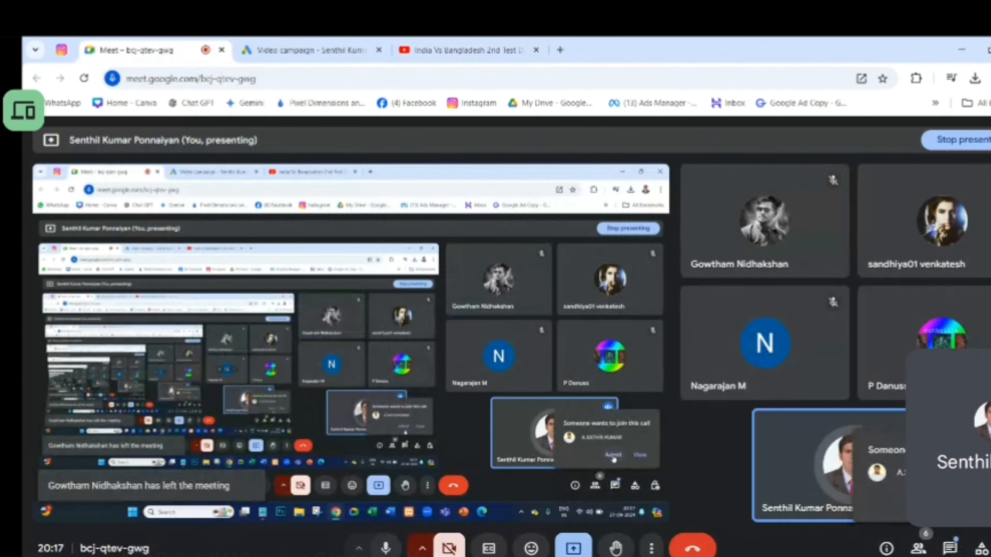
{"action": "left_click", "coordinate": [294, 53]}
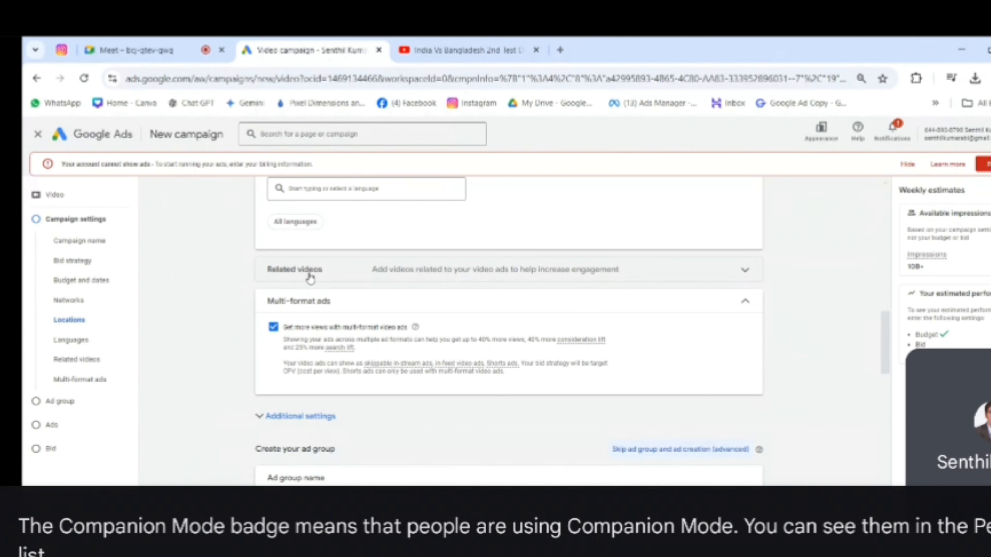
Open the dialog for adding related videos to the campaign and compare its desktop and mobile previews
{"action": "left_click", "coordinate": [541, 273]}
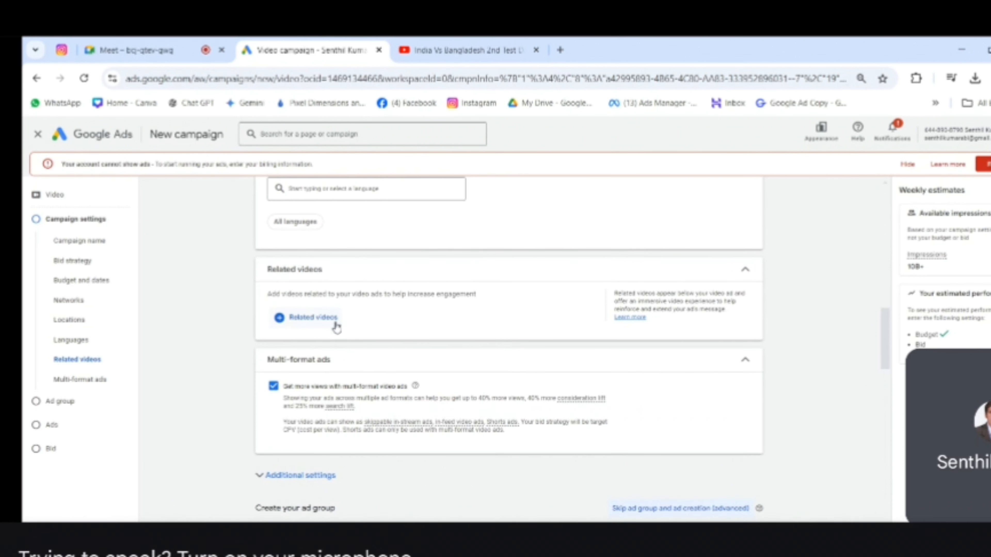
{"action": "left_click", "coordinate": [305, 320]}
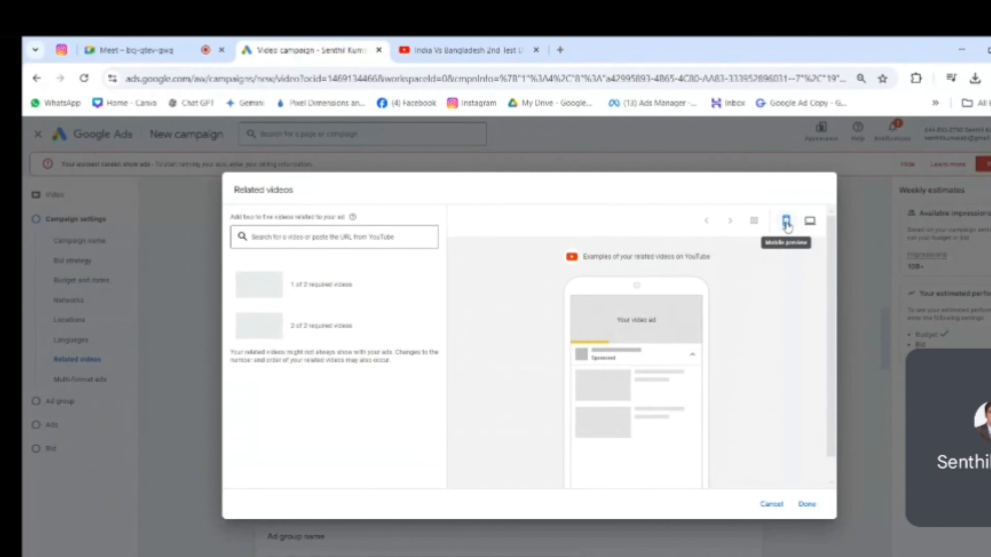
{"action": "left_click", "coordinate": [809, 221]}
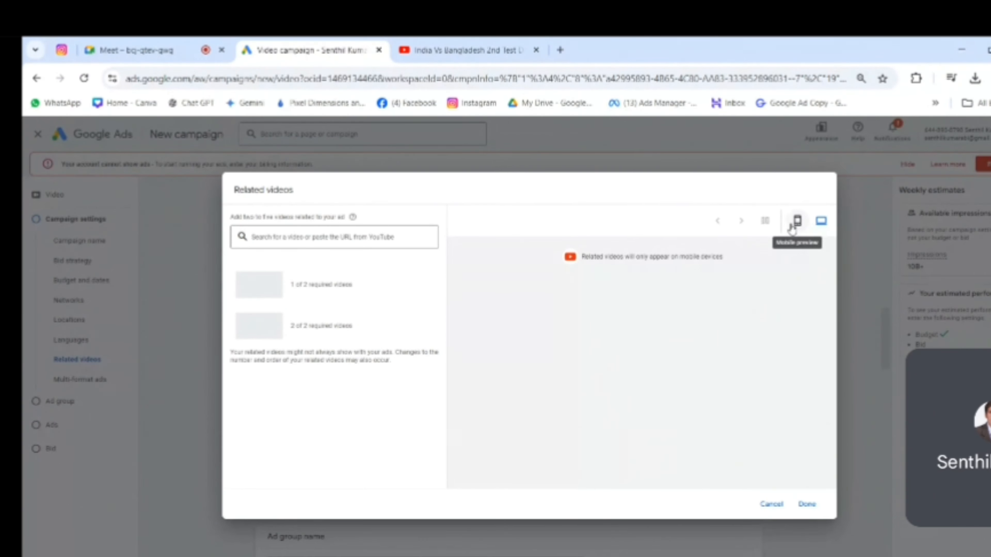
{"action": "left_click", "coordinate": [796, 222]}
{"action": "left_click", "coordinate": [819, 222]}
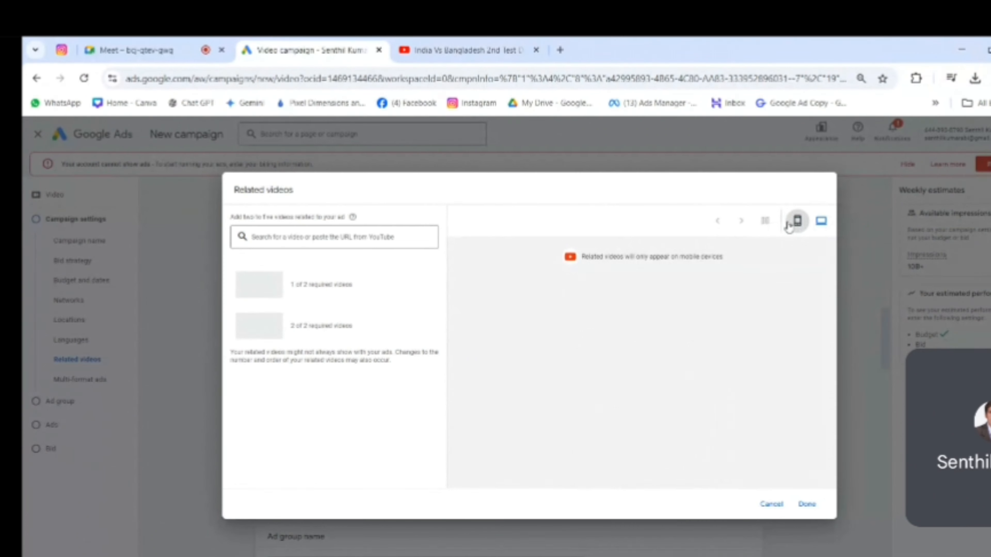
{"action": "left_click", "coordinate": [791, 222]}
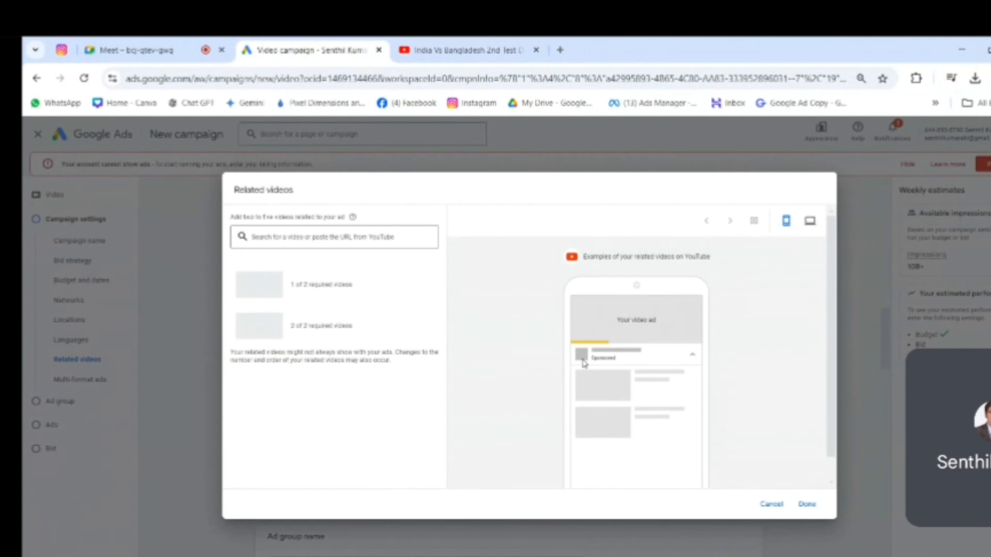
{"action": "left_click_drag", "start_coordinate": [591, 358], "coordinate": [616, 359]}
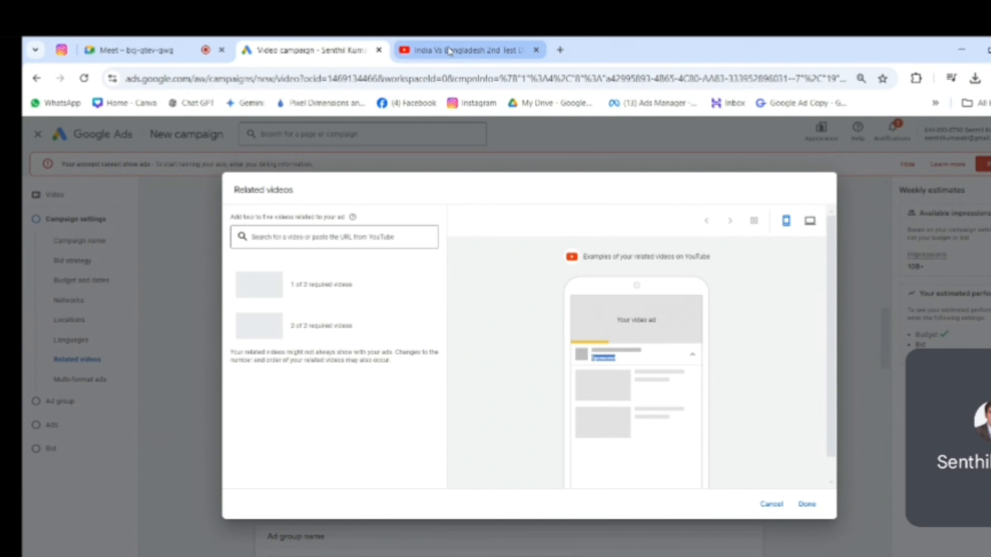
Open the Alaipayuthey Movie Audio Jukebox video from the YouTube suggestions, pause it and copy its URL
{"action": "mouse_move", "coordinate": [449, 51]}
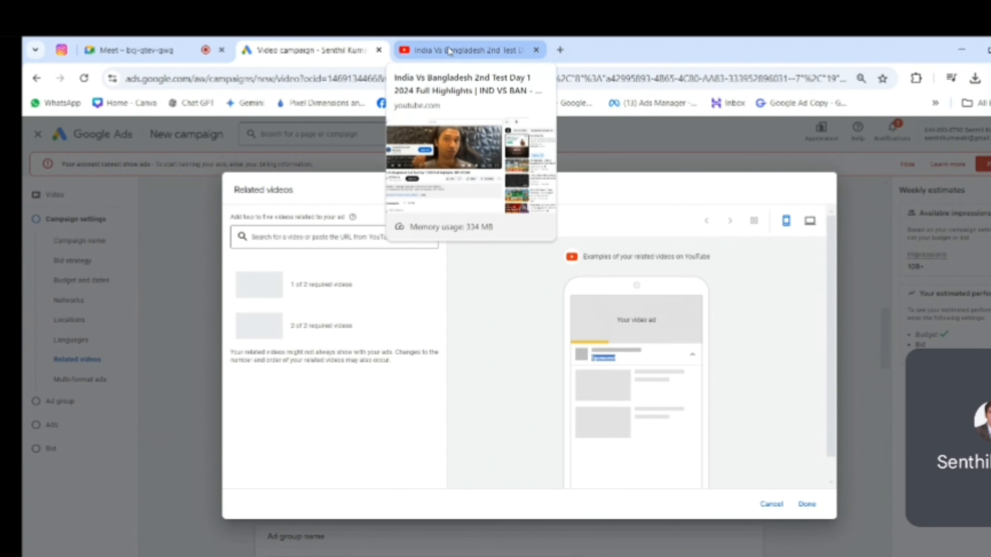
{"action": "left_click", "coordinate": [449, 51]}
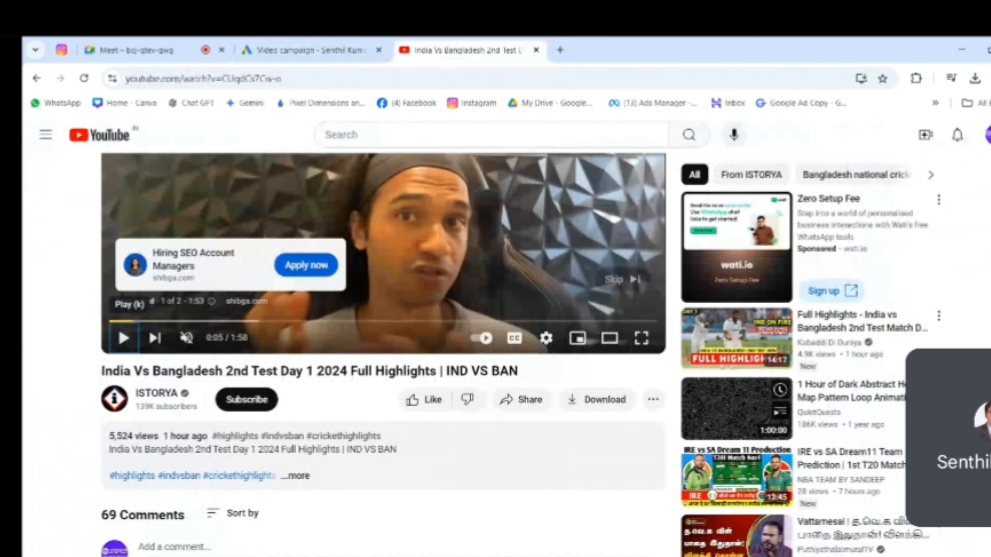
{"action": "scroll", "coordinate": [855, 342], "scroll_direction": "down", "scroll_amount": 3}
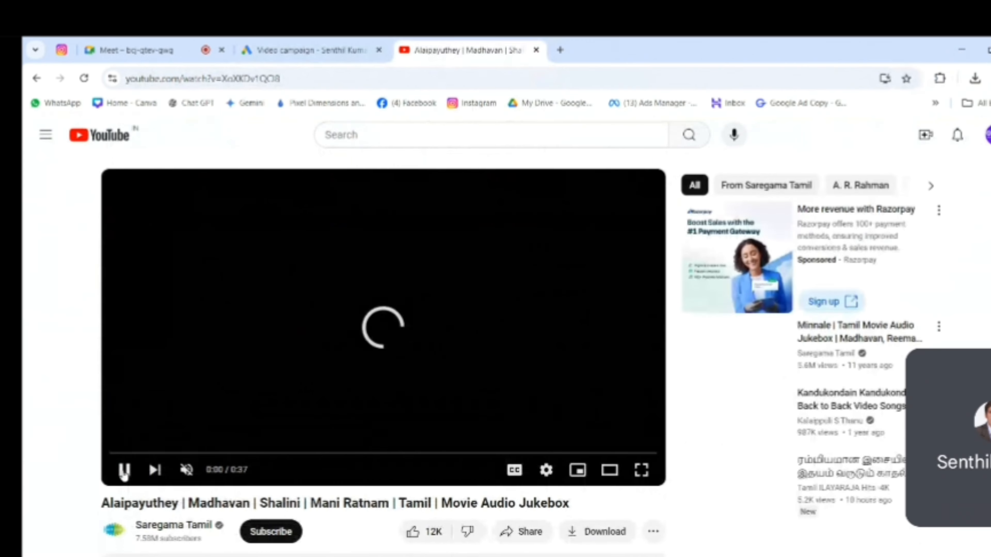
{"action": "left_click", "coordinate": [124, 470]}
{"action": "left_click", "coordinate": [311, 78]}
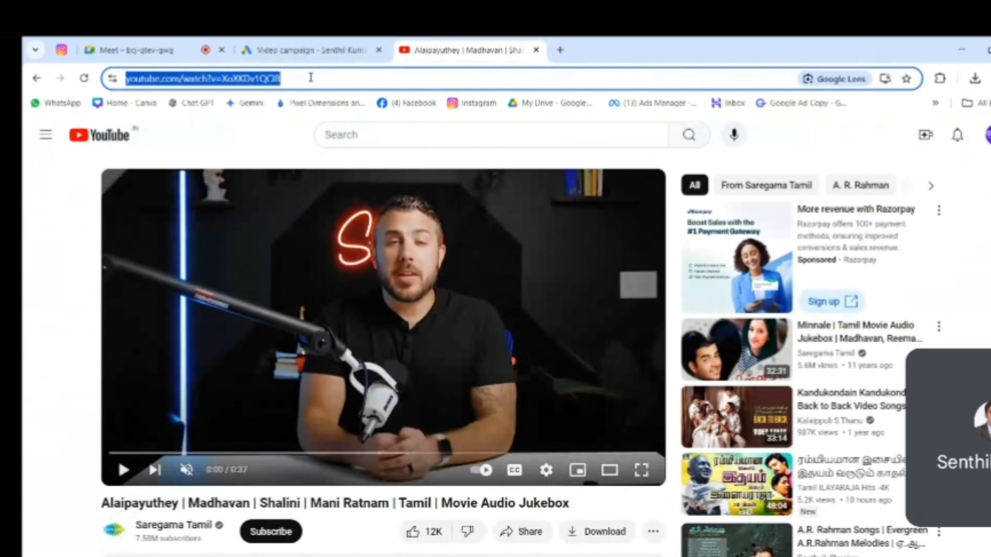
Add the Alaipayuthey video as the campaign's first related video in Google Ads, using its copied YouTube URL
{"action": "left_click", "coordinate": [311, 50]}
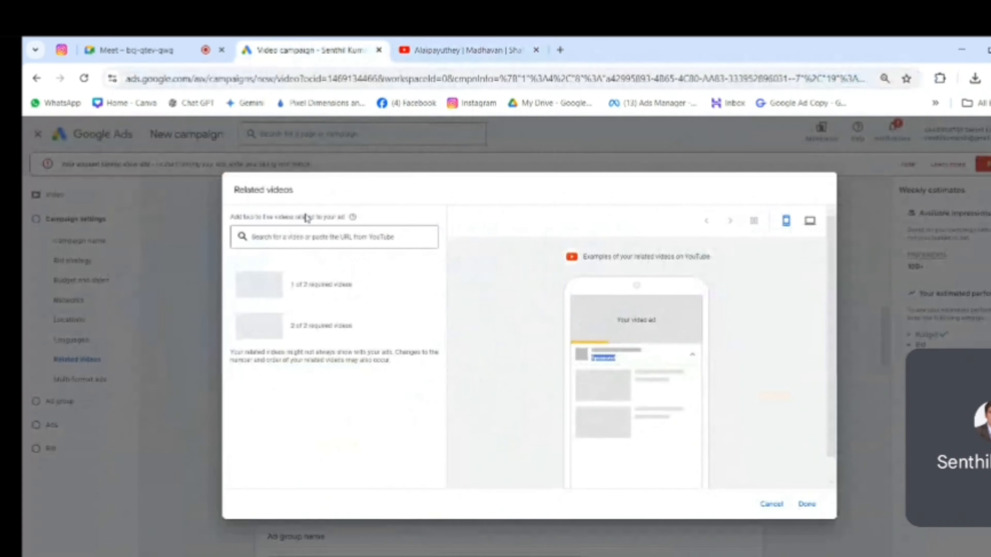
{"action": "left_click", "coordinate": [294, 237]}
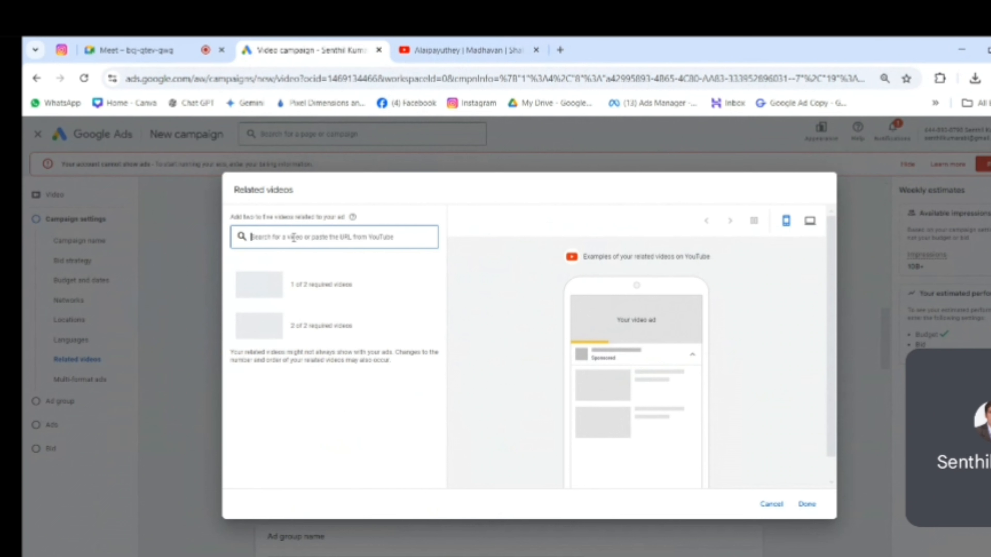
{"action": "type", "text": "https://www.youtube.com/watch?v=XoXKDv1QOI8"}
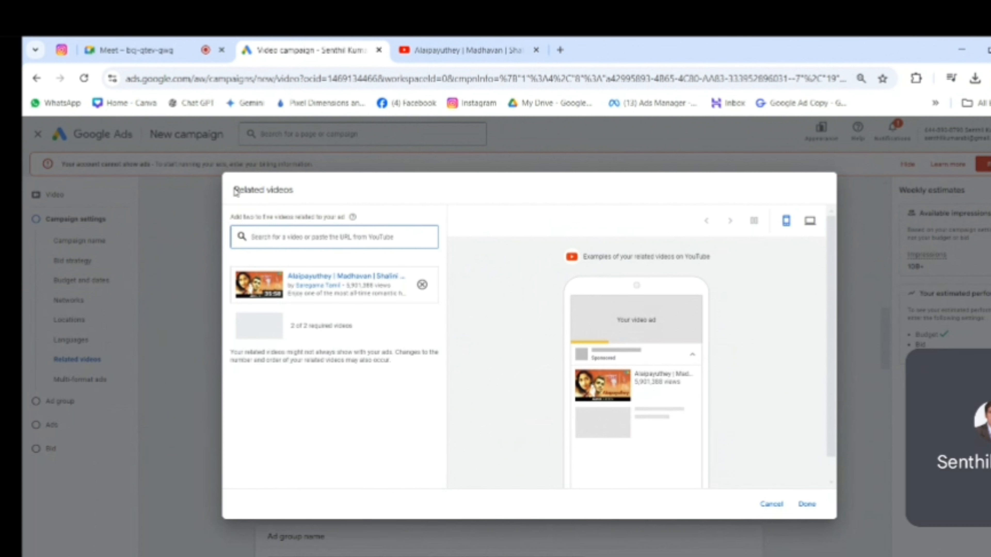
Try to save the related videos with only the Alaipayuthey video added, and check how many videos are required
{"action": "left_click_drag", "start_coordinate": [234, 190], "coordinate": [318, 197]}
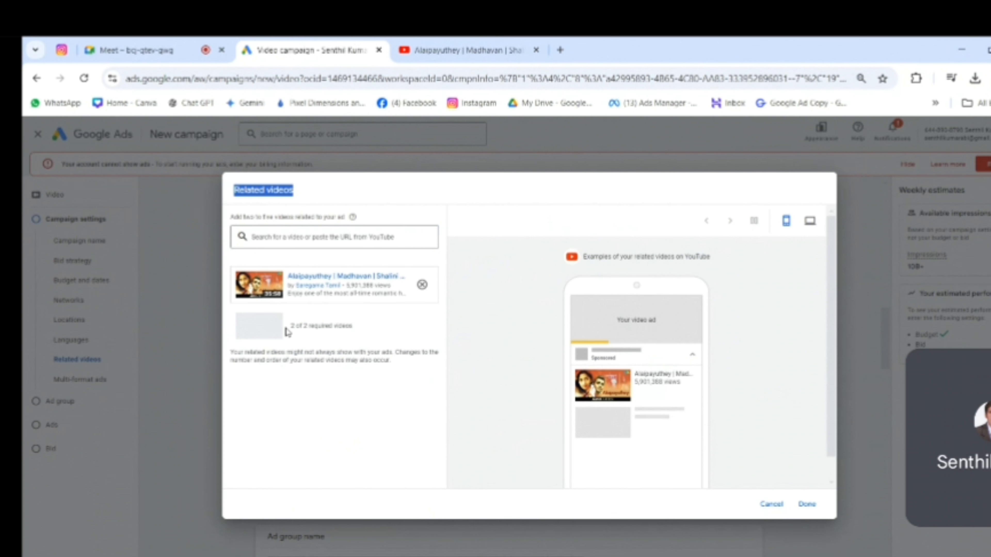
{"action": "left_click_drag", "start_coordinate": [290, 326], "coordinate": [358, 329]}
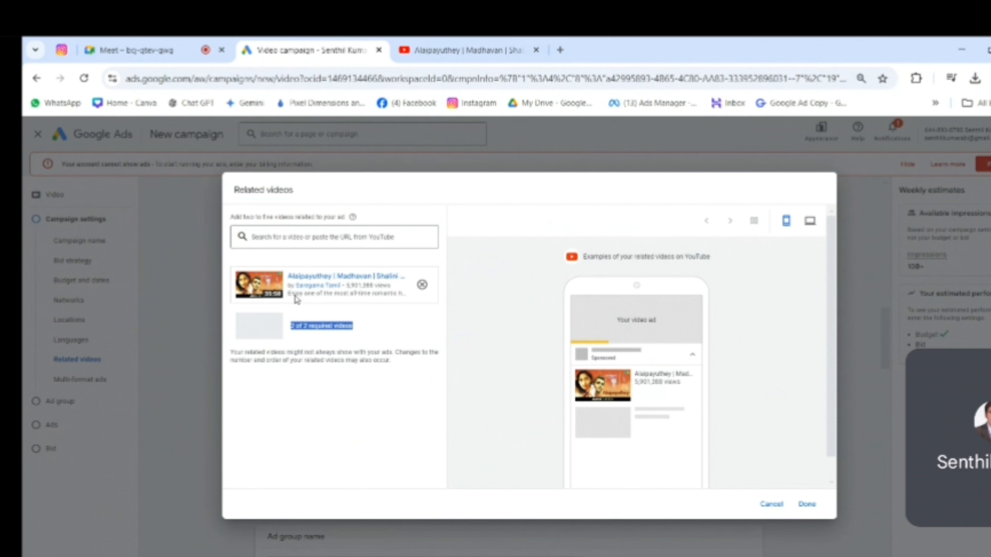
{"action": "left_click", "coordinate": [807, 504]}
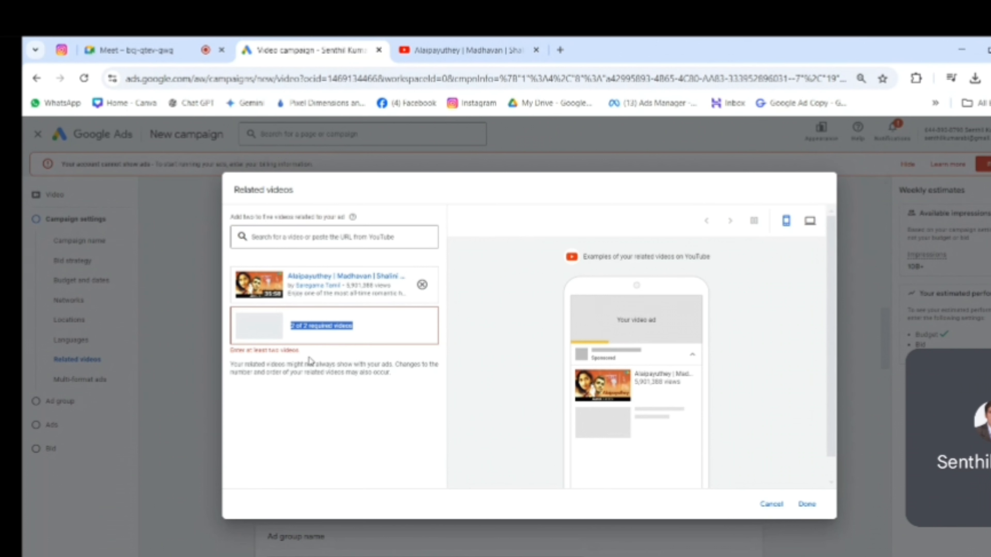
{"action": "left_click_drag", "start_coordinate": [299, 350], "coordinate": [227, 357]}
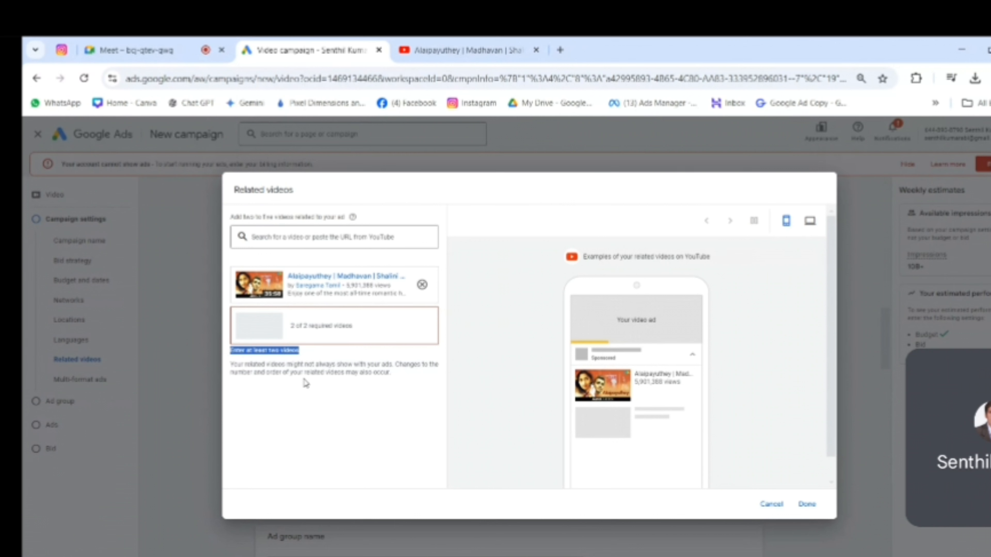
Open the Kandukondain Kandukondain Back to Back Video Songs video on YouTube and add its URL as the second related video in Google Ads
{"action": "left_click", "coordinate": [311, 236]}
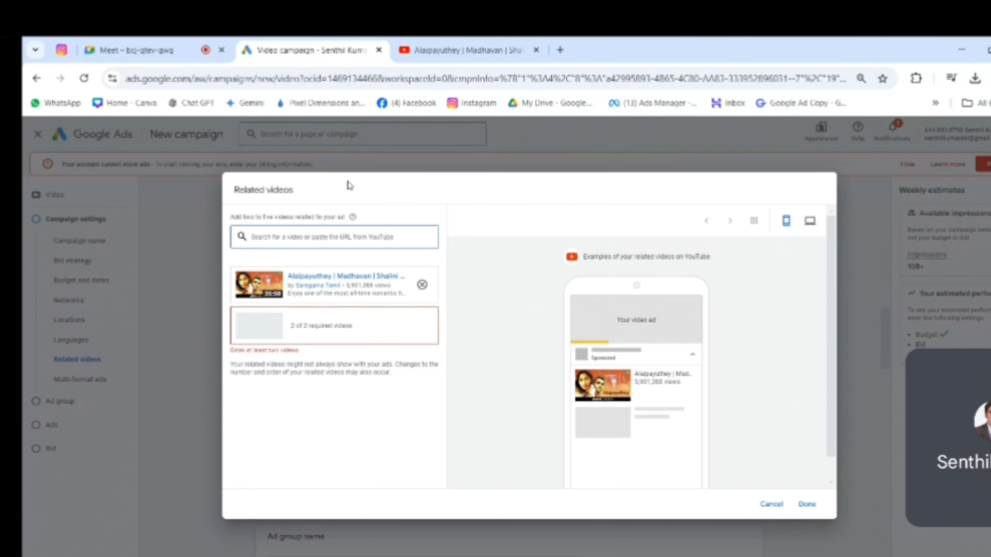
{"action": "left_click", "coordinate": [453, 49]}
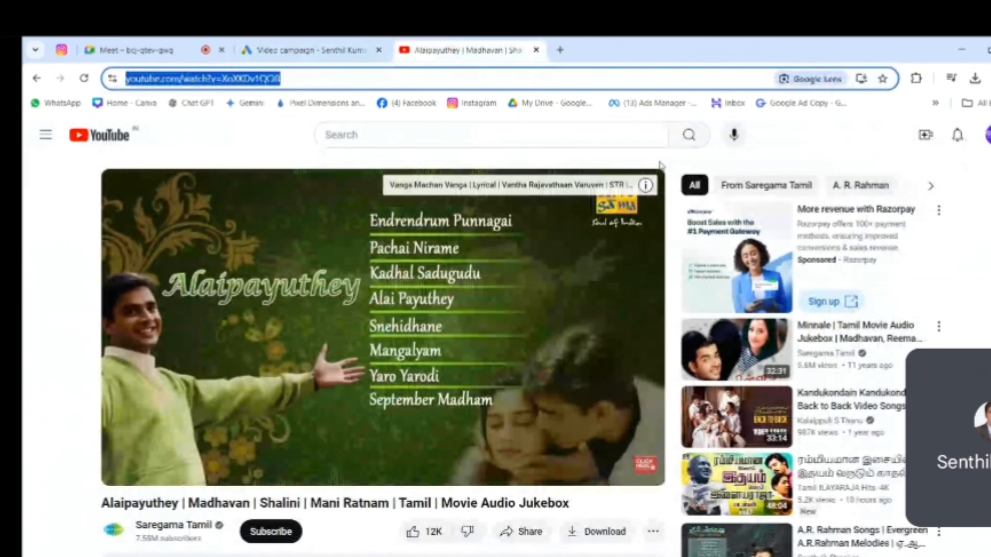
{"action": "left_click", "coordinate": [826, 405]}
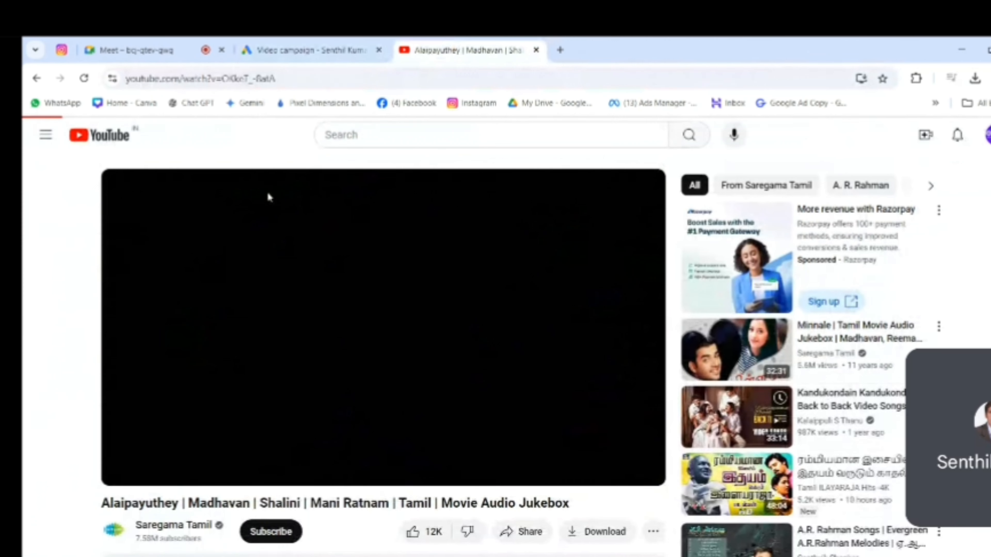
{"action": "left_click", "coordinate": [300, 74]}
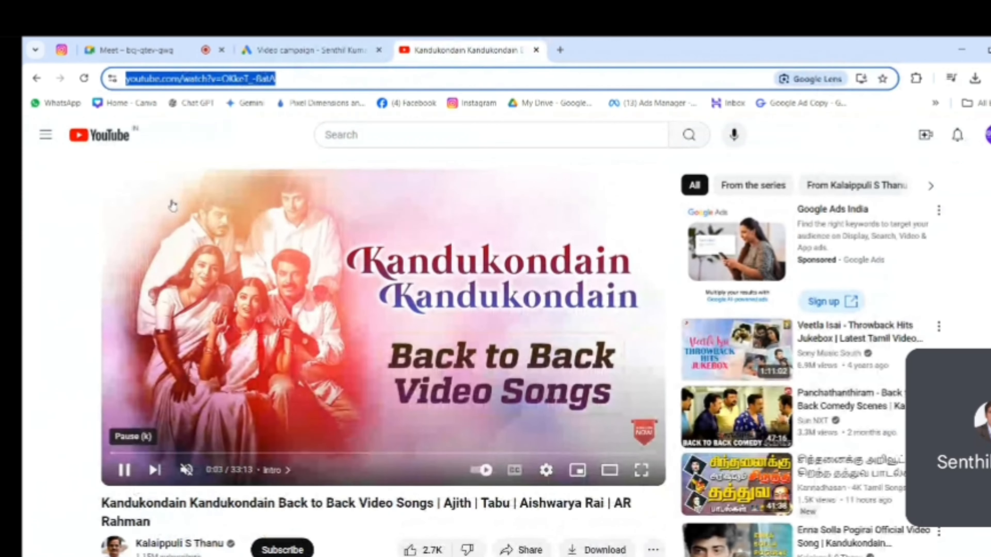
{"action": "left_click", "coordinate": [300, 59]}
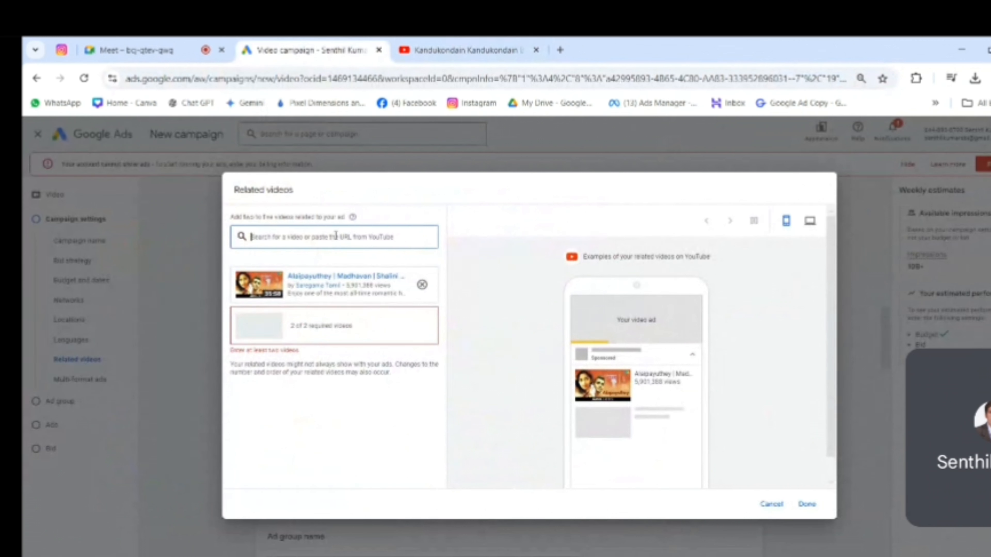
{"action": "key", "text": "ctrl+v"}
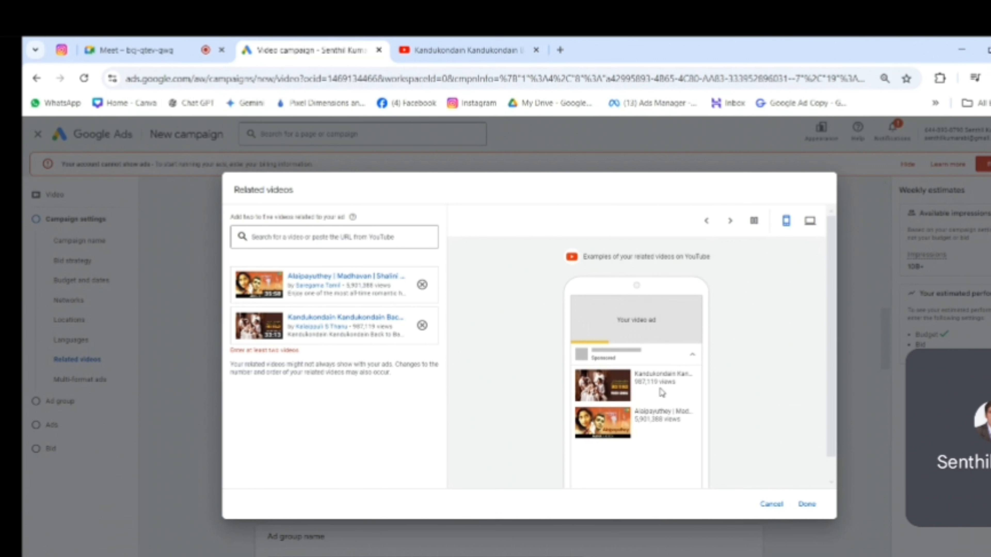
Open the Panchathanthiram Back to Back Comedy Scenes video on YouTube and add its URL as the third related video in Google Ads
{"action": "left_click", "coordinate": [450, 52]}
{"action": "left_click", "coordinate": [323, 79]}
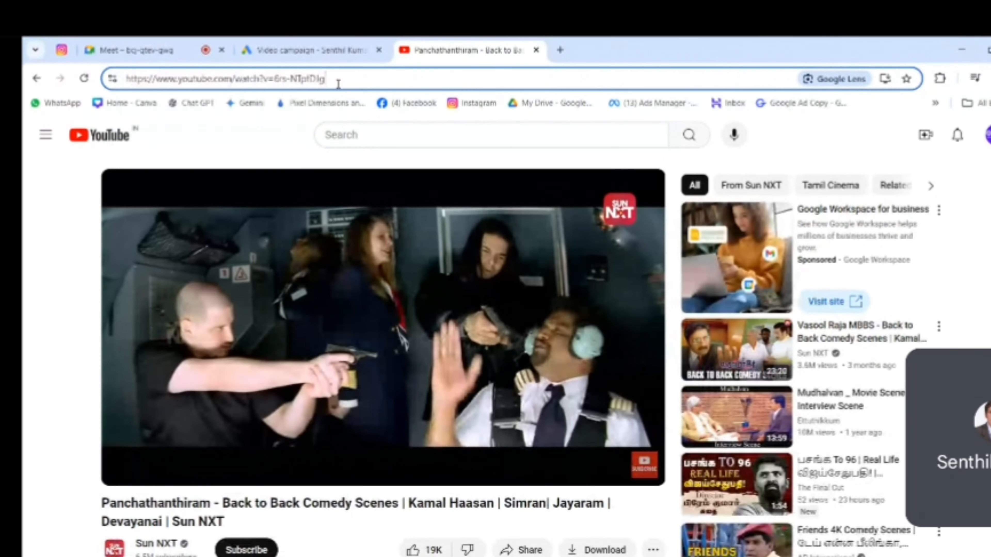
{"action": "left_click", "coordinate": [308, 50]}
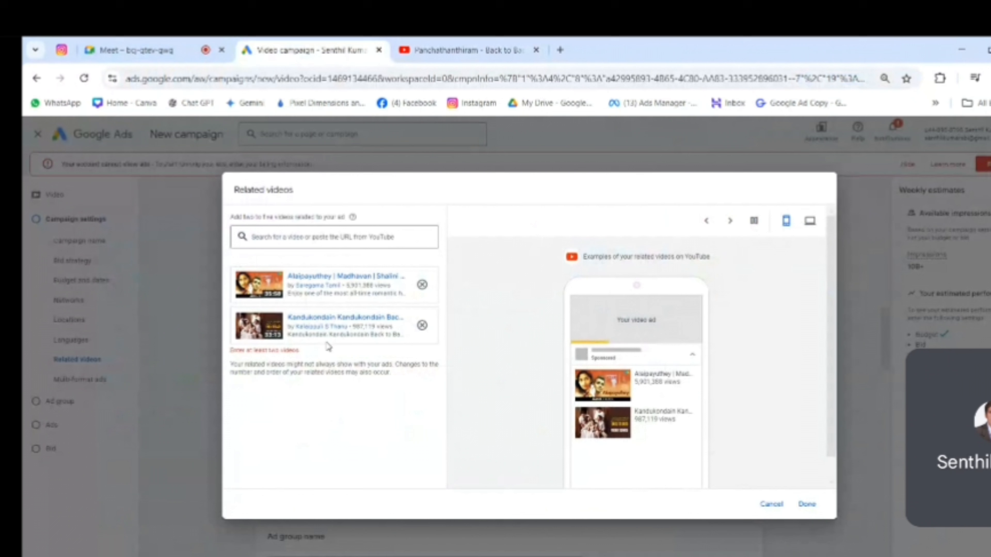
{"action": "left_click", "coordinate": [309, 238]}
{"action": "key", "text": "ctrl+v"}
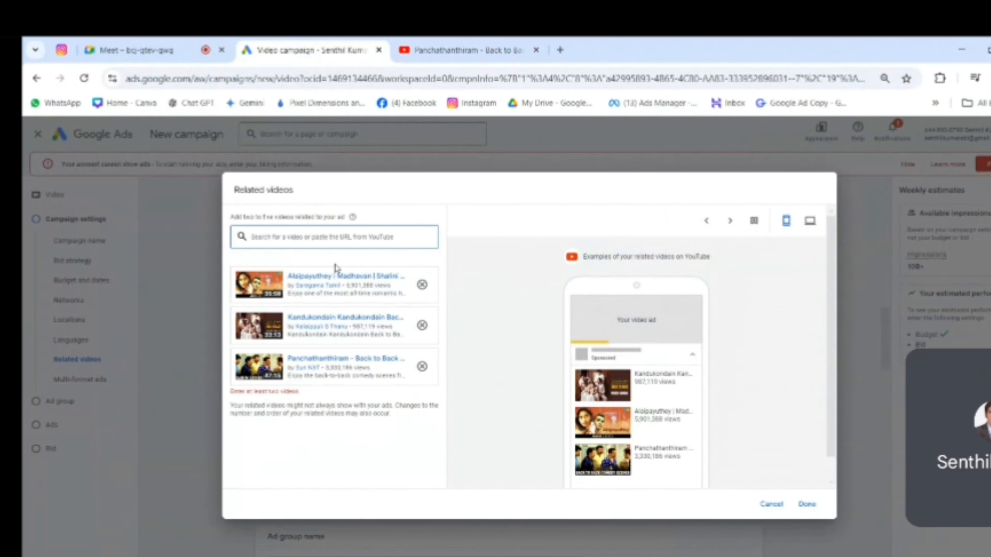
Read the note on how related videos are shown and ordered, and save the three related videos to the campaign
{"action": "scroll", "coordinate": [667, 388], "scroll_direction": "down", "scroll_amount": 1}
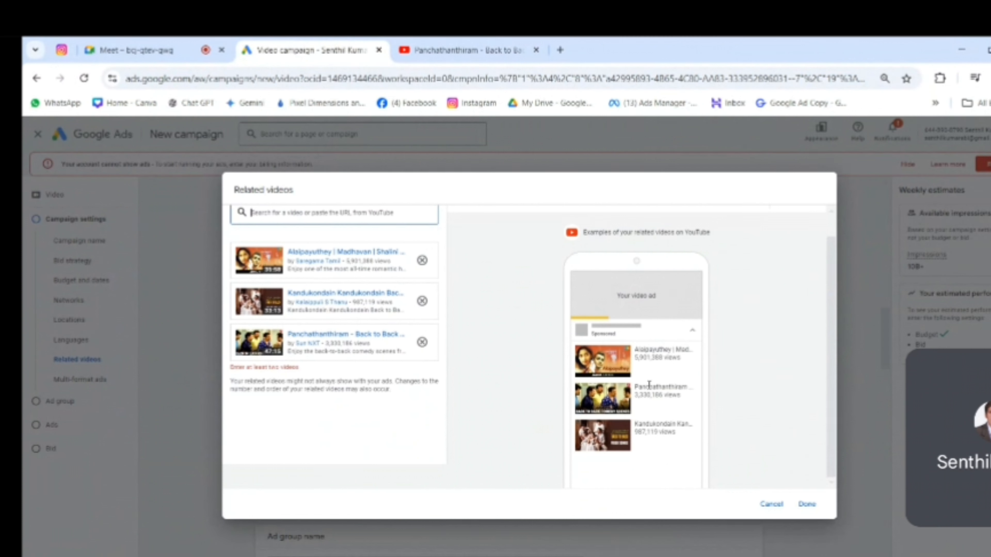
{"action": "left_click_drag", "start_coordinate": [391, 389], "coordinate": [226, 383]}
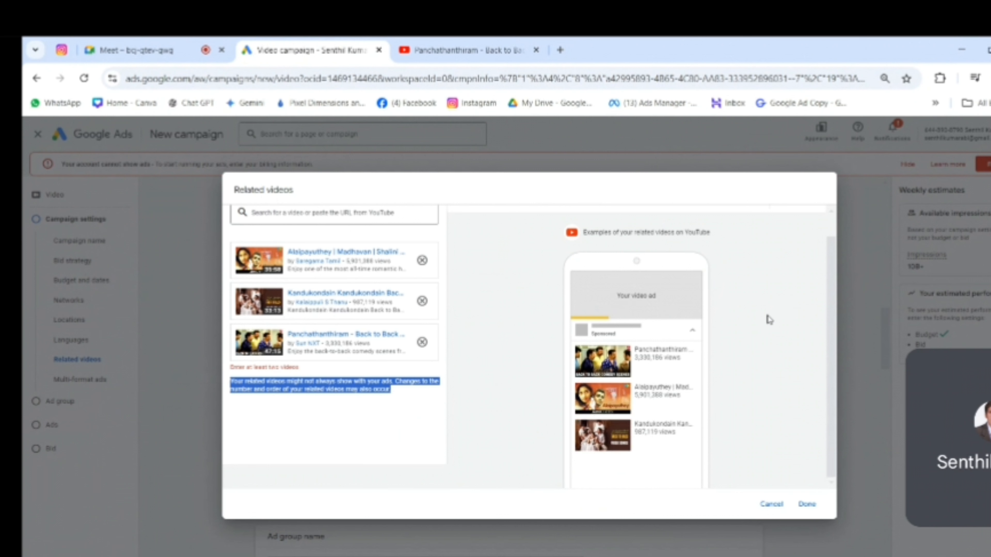
{"action": "left_click", "coordinate": [244, 389]}
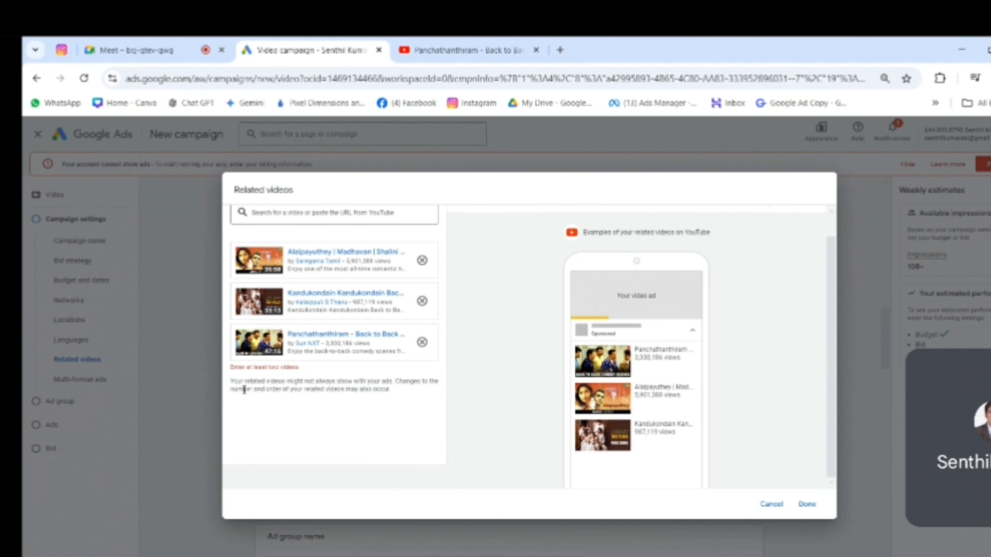
{"action": "left_click_drag", "start_coordinate": [233, 384], "coordinate": [425, 410]}
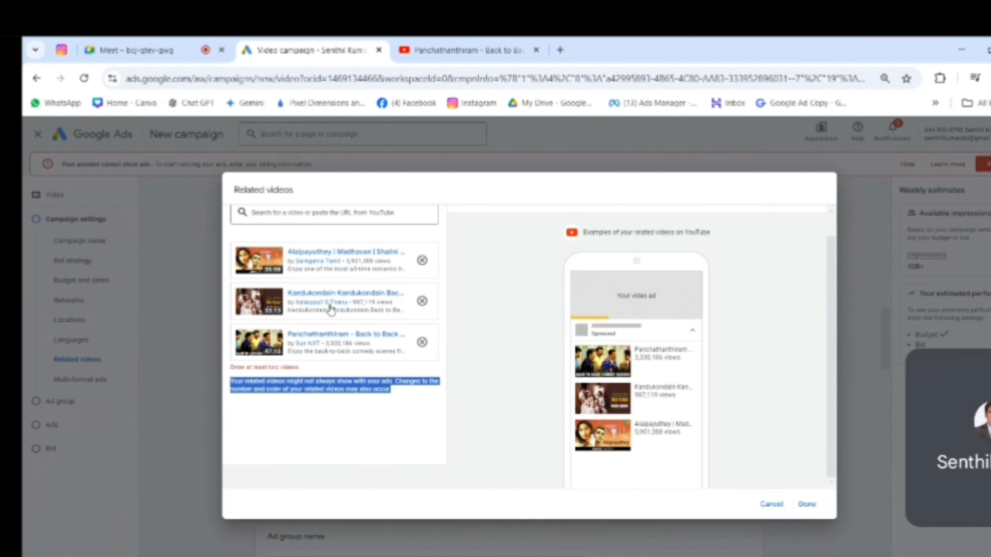
{"action": "left_click", "coordinate": [312, 416]}
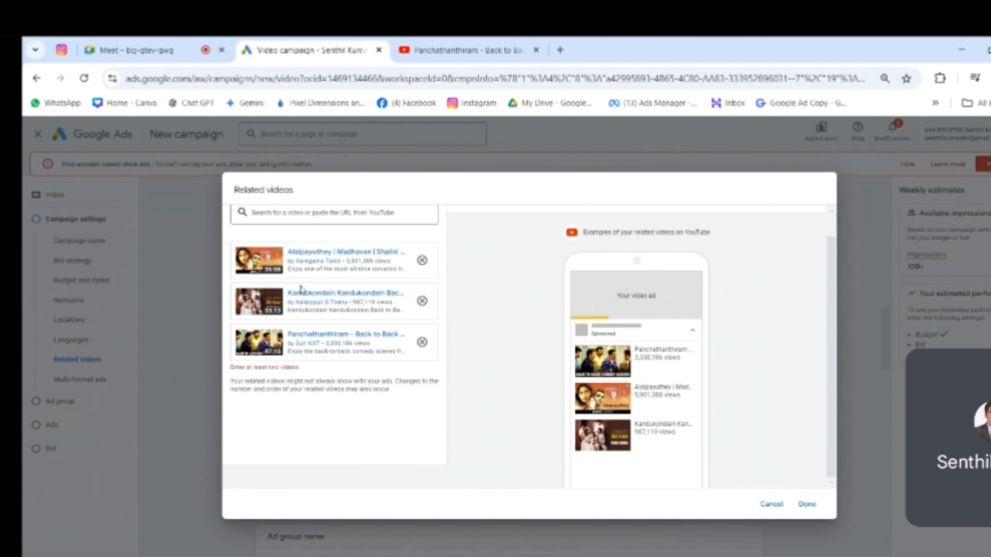
{"action": "left_click", "coordinate": [805, 504]}
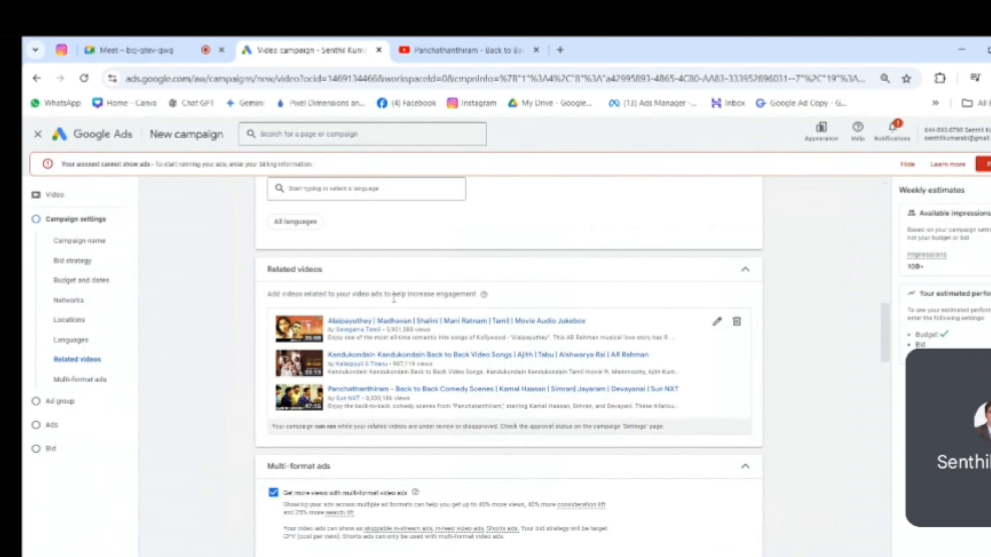
Reopen the saved related videos for editing and close the dialog without changing them
{"action": "left_click", "coordinate": [718, 323]}
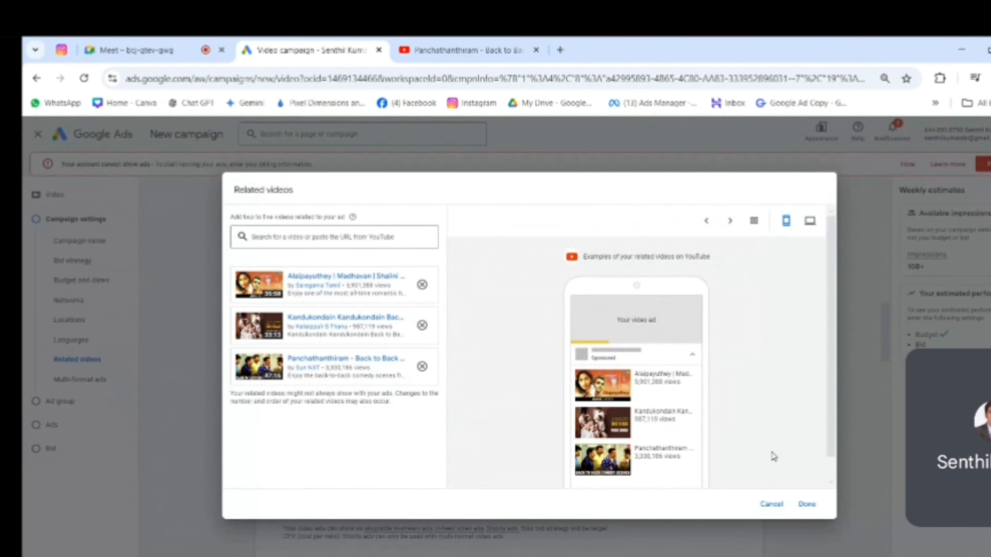
{"action": "left_click", "coordinate": [771, 505]}
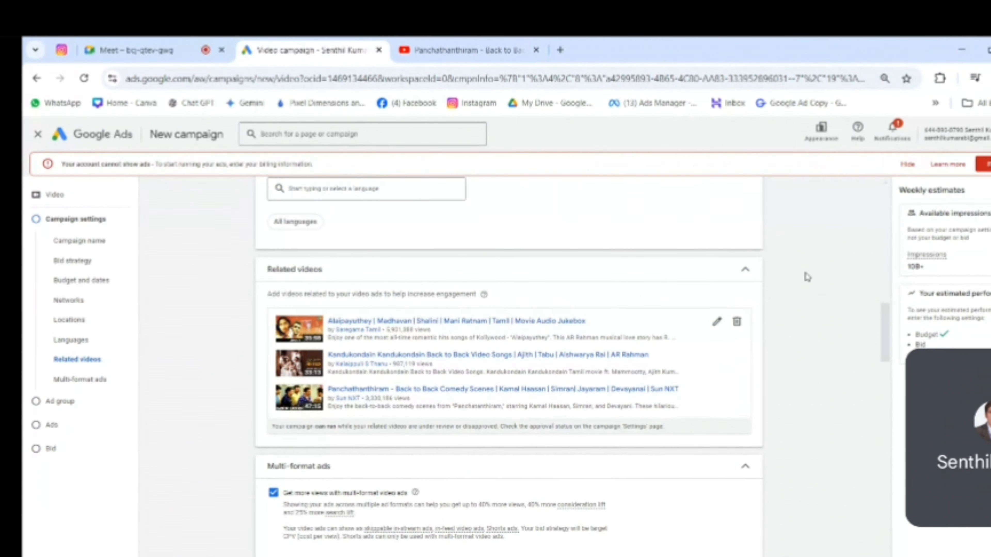
Examine the campaign's multi-format ads setting and the explanations of its skippable in-stream and in-feed video ad formats
{"action": "scroll", "coordinate": [806, 277], "scroll_direction": "down", "scroll_amount": 5}
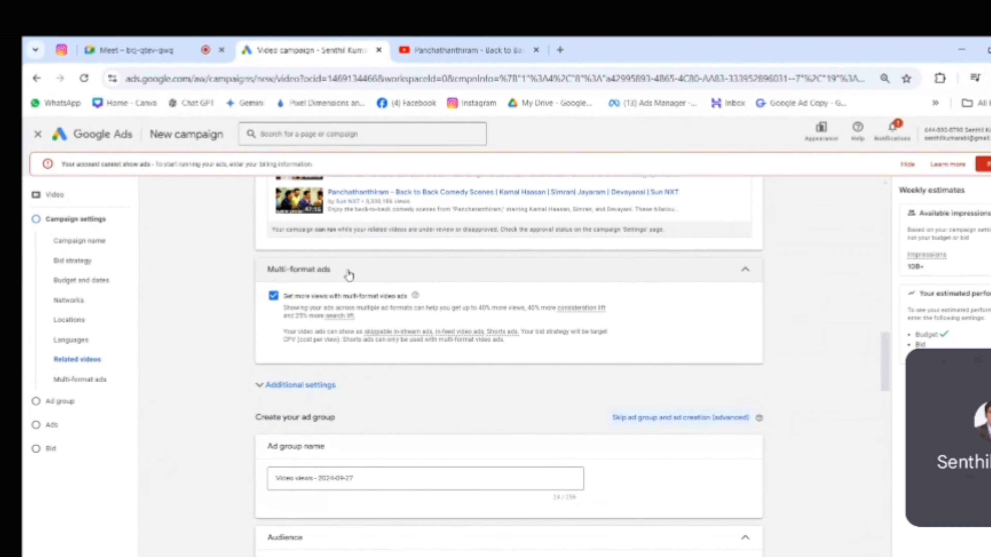
{"action": "scroll", "coordinate": [468, 259], "scroll_direction": "up", "scroll_amount": 20}
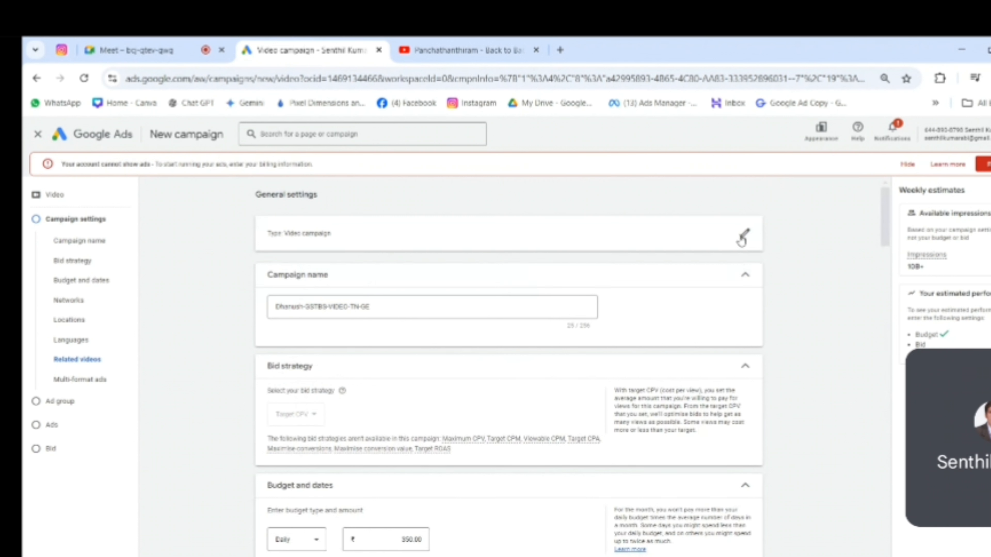
{"action": "scroll", "coordinate": [693, 269], "scroll_direction": "down", "scroll_amount": 20}
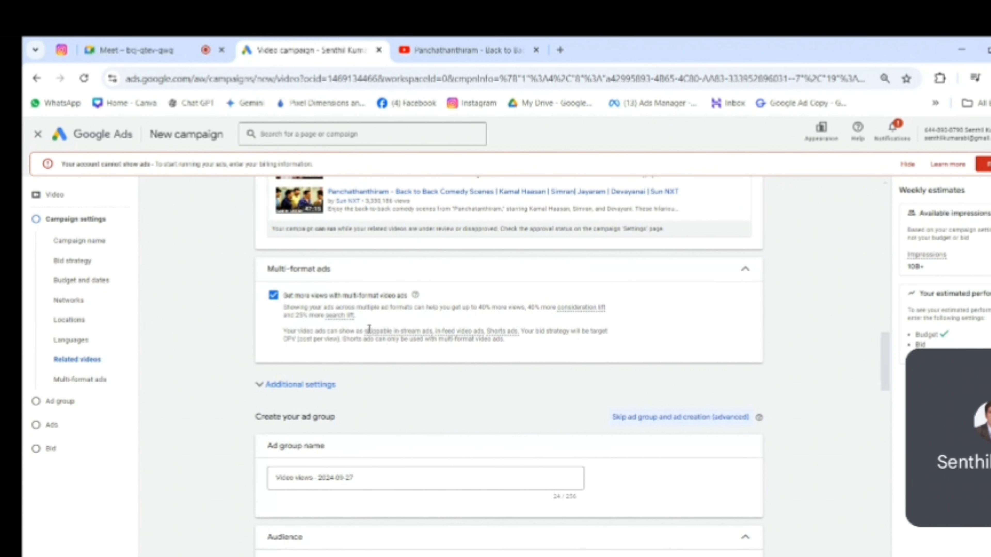
{"action": "mouse_move", "coordinate": [379, 329]}
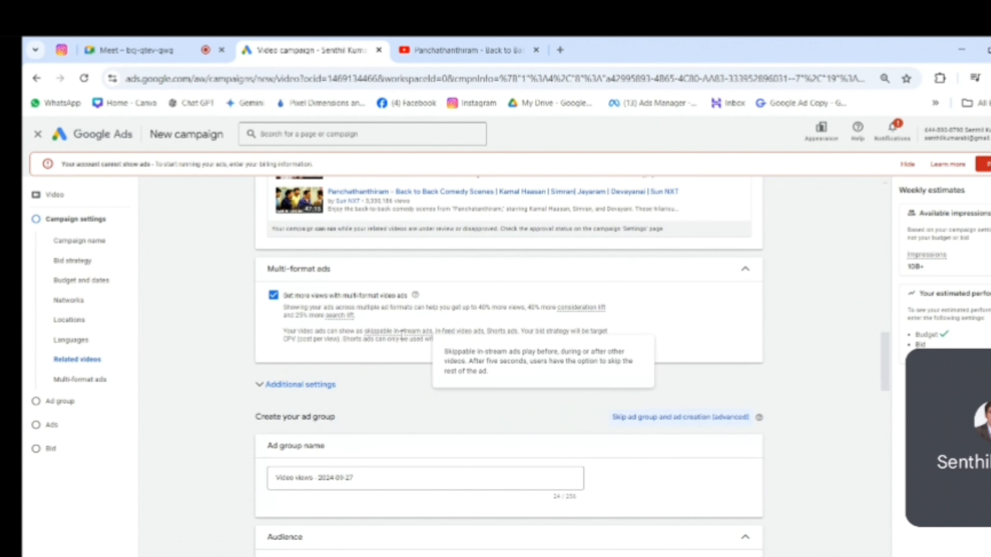
{"action": "mouse_move", "coordinate": [482, 332]}
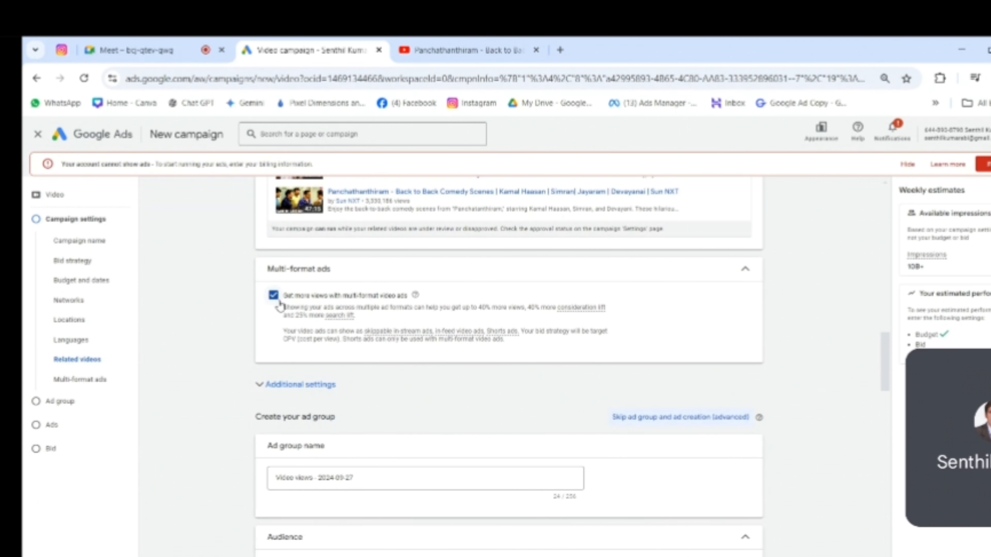
Add the Panchathanthiram video as the campaign's YouTube video ad using its copied URL
{"action": "scroll", "coordinate": [576, 372], "scroll_direction": "down", "scroll_amount": 15}
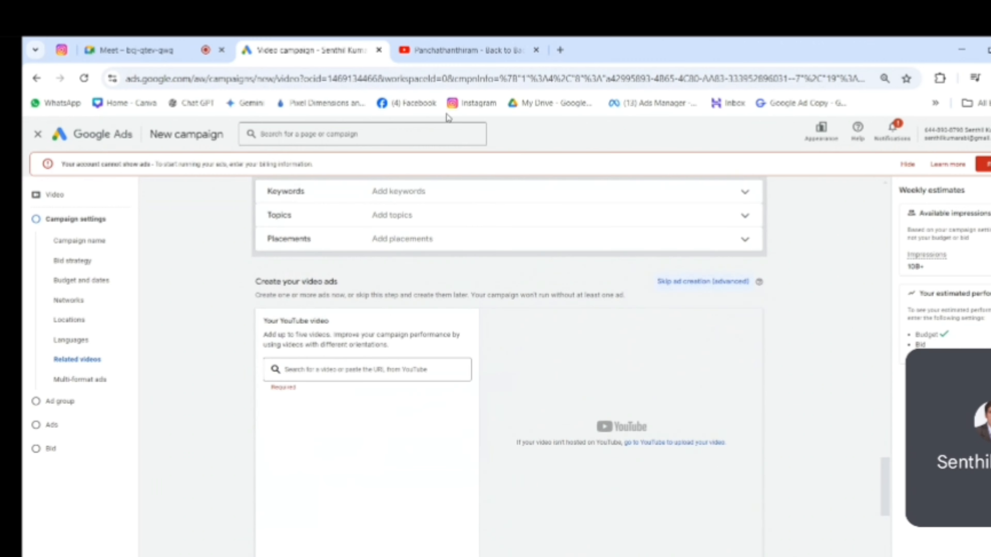
{"action": "left_click", "coordinate": [304, 370]}
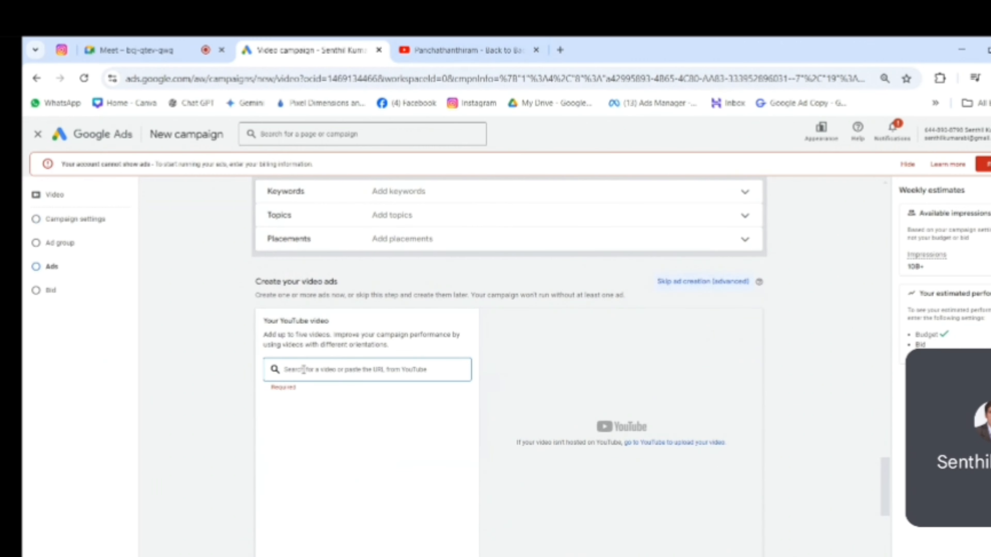
{"action": "key", "text": "ctrl+v"}
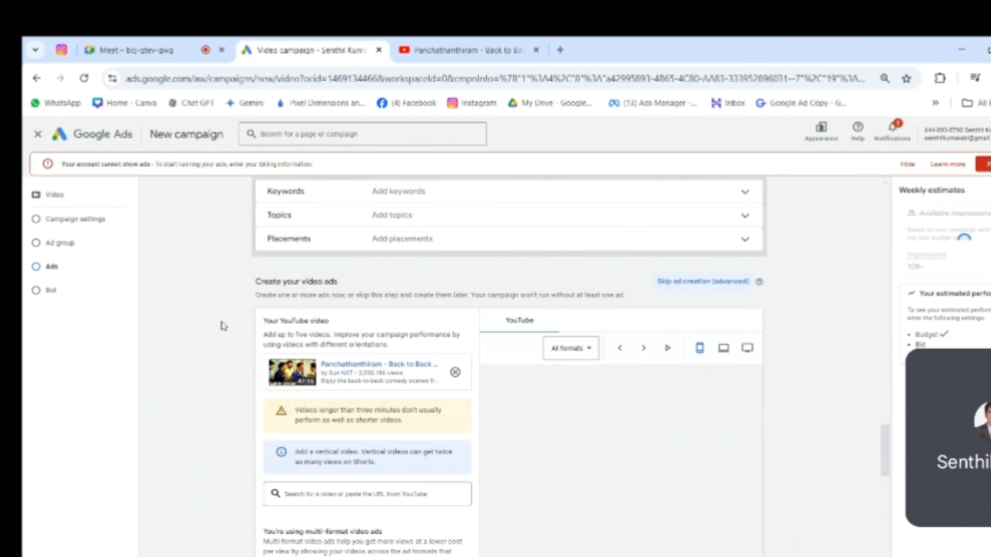
Preview the Panchathanthiram ad in the In-feed video and Shorts formats, and compare them with the multi-format ads setting
{"action": "scroll", "coordinate": [364, 378], "scroll_direction": "down", "scroll_amount": 2}
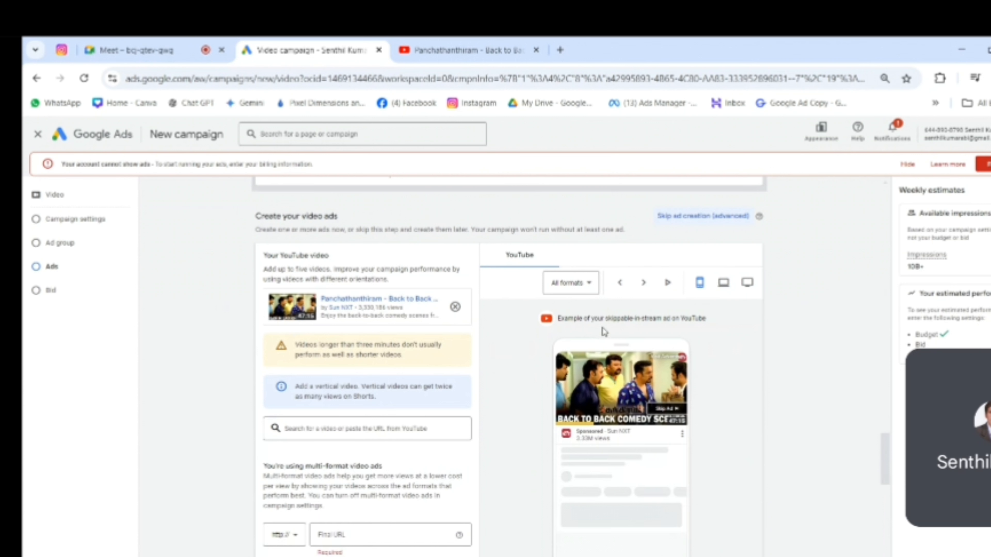
{"action": "left_click", "coordinate": [590, 287]}
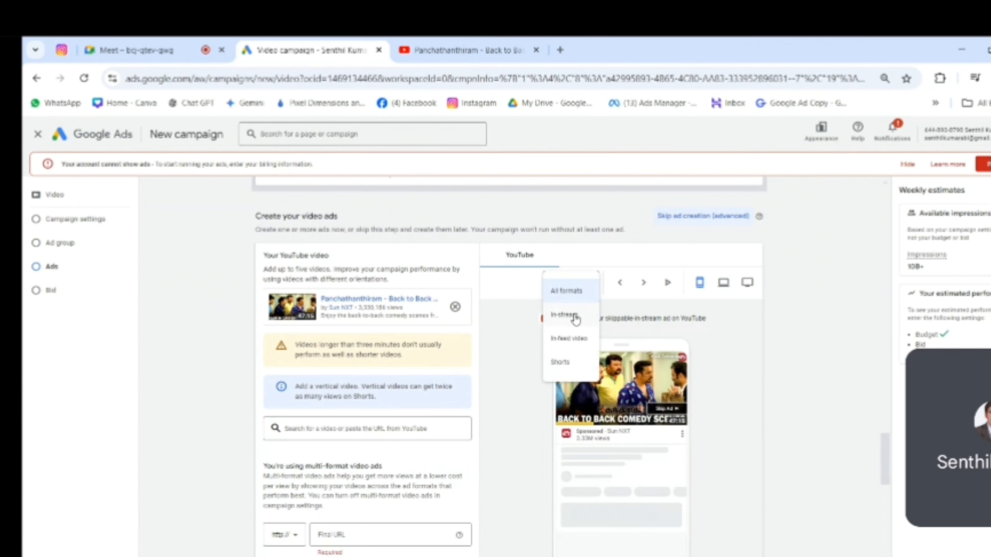
{"action": "left_click", "coordinate": [570, 339]}
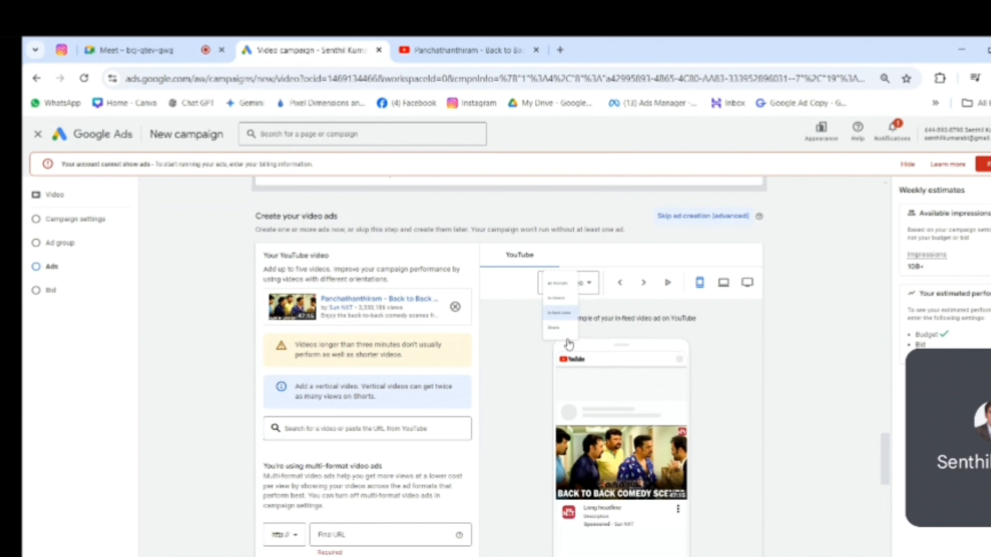
{"action": "left_click", "coordinate": [591, 286]}
{"action": "left_click", "coordinate": [555, 363]}
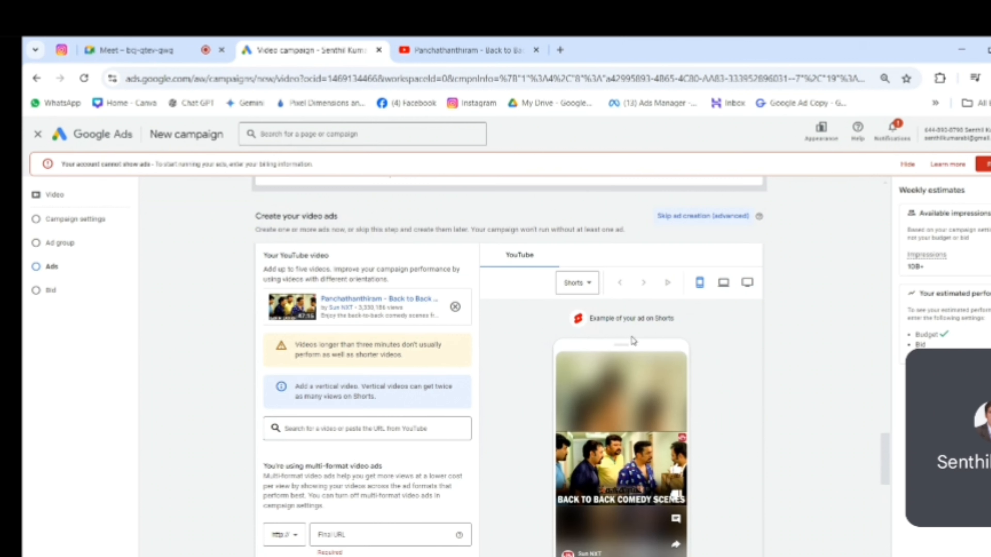
{"action": "scroll", "coordinate": [366, 339], "scroll_direction": "up", "scroll_amount": 8}
{"action": "scroll", "coordinate": [367, 339], "scroll_direction": "up", "scroll_amount": 10}
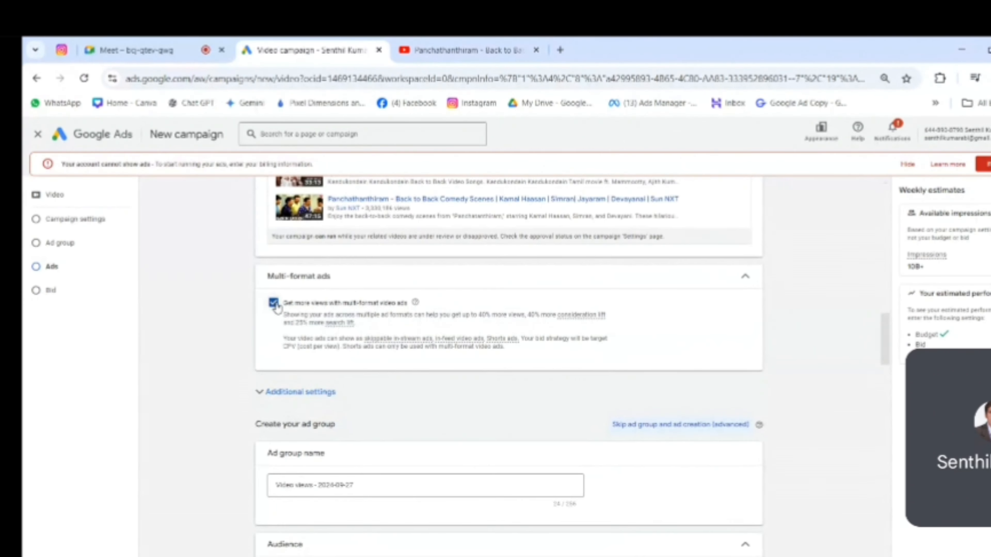
{"action": "scroll", "coordinate": [417, 391], "scroll_direction": "down", "scroll_amount": 15}
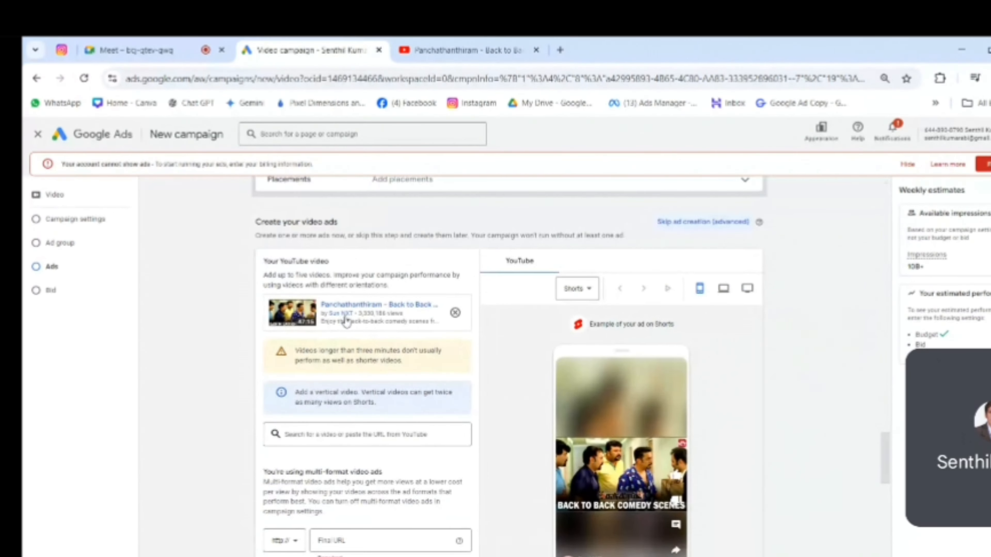
Turn off multi-format video ads for the campaign and accept the inventory control change
{"action": "left_click", "coordinate": [589, 289]}
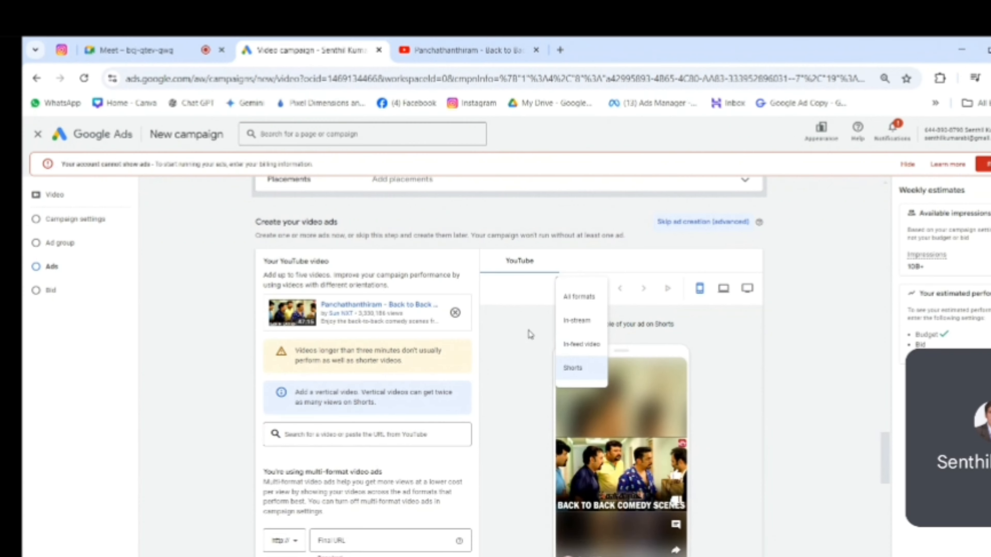
{"action": "scroll", "coordinate": [529, 334], "scroll_direction": "up", "scroll_amount": 15}
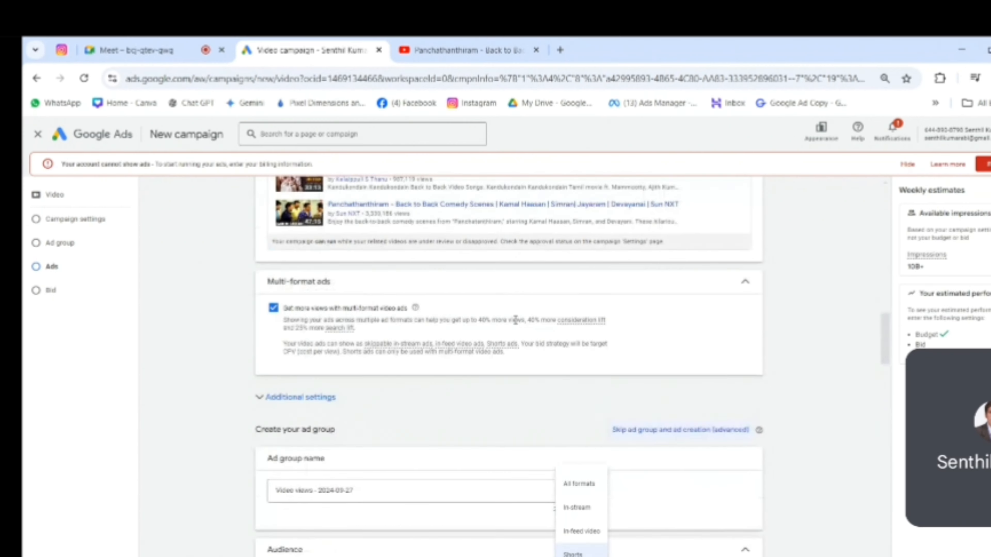
{"action": "scroll", "coordinate": [515, 319], "scroll_direction": "up", "scroll_amount": 5}
{"action": "scroll", "coordinate": [515, 319], "scroll_direction": "down", "scroll_amount": 5}
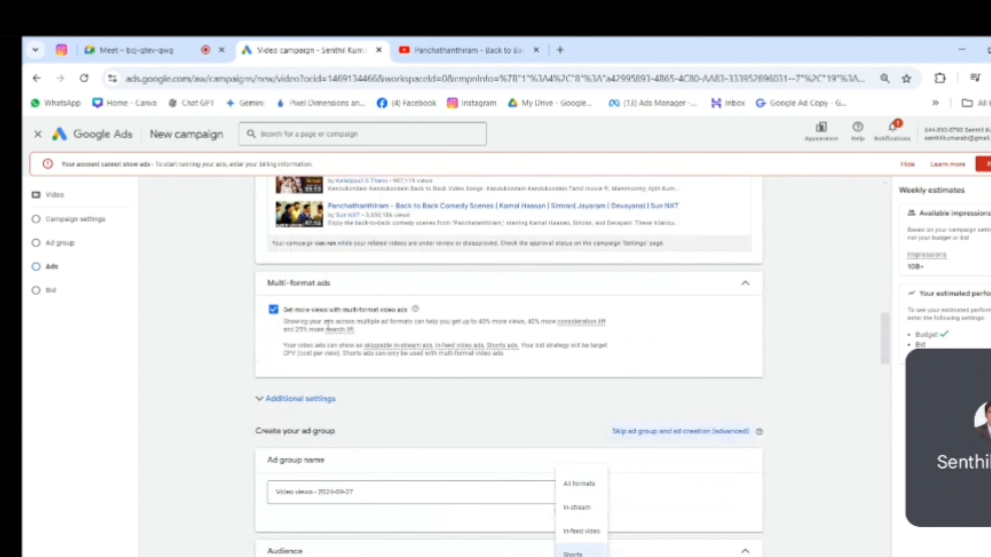
{"action": "left_click", "coordinate": [273, 310]}
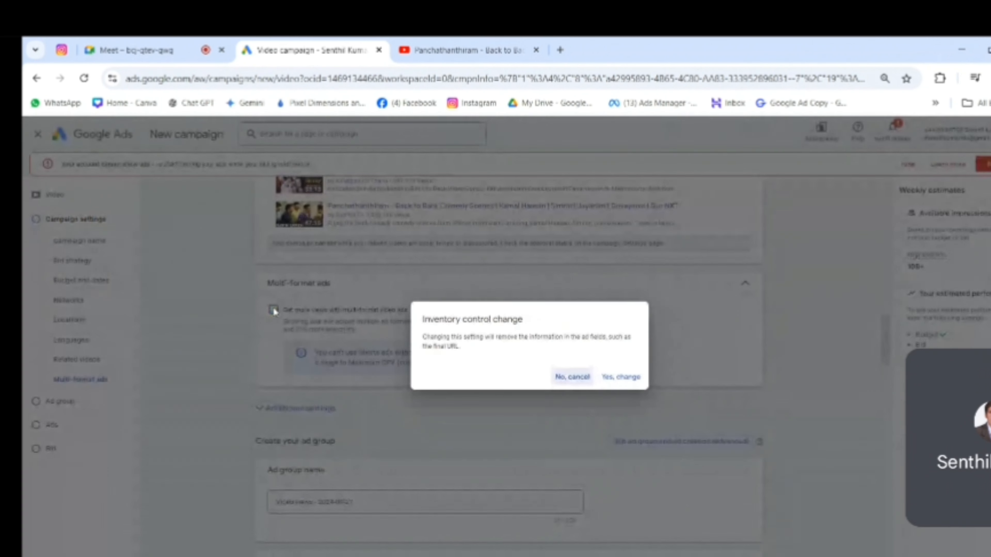
{"action": "left_click", "coordinate": [620, 377]}
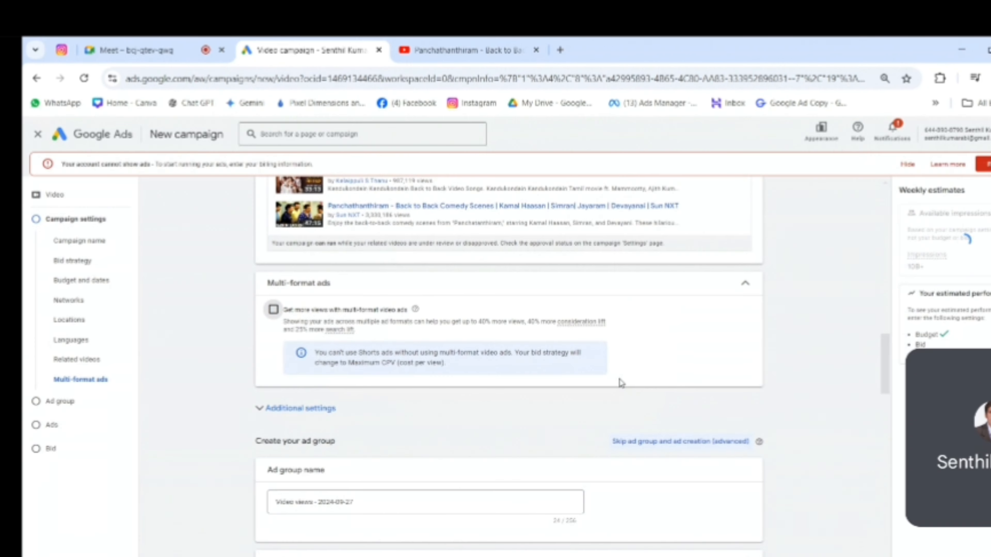
Examine the video ad format choices for the Panchathanthiram video and compare them with the campaign's multi-format ads setting
{"action": "scroll", "coordinate": [443, 351], "scroll_direction": "down", "scroll_amount": 10}
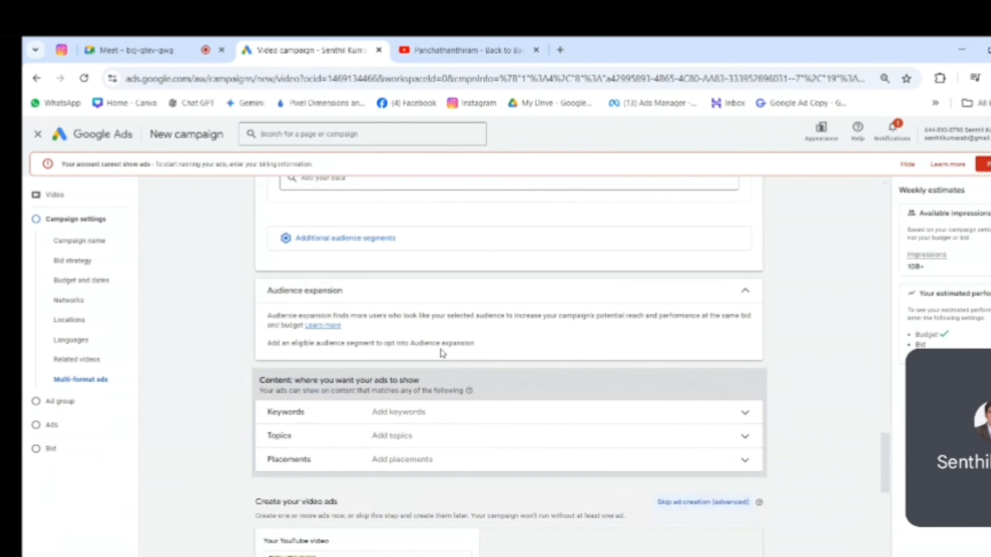
{"action": "scroll", "coordinate": [442, 353], "scroll_direction": "down", "scroll_amount": 5}
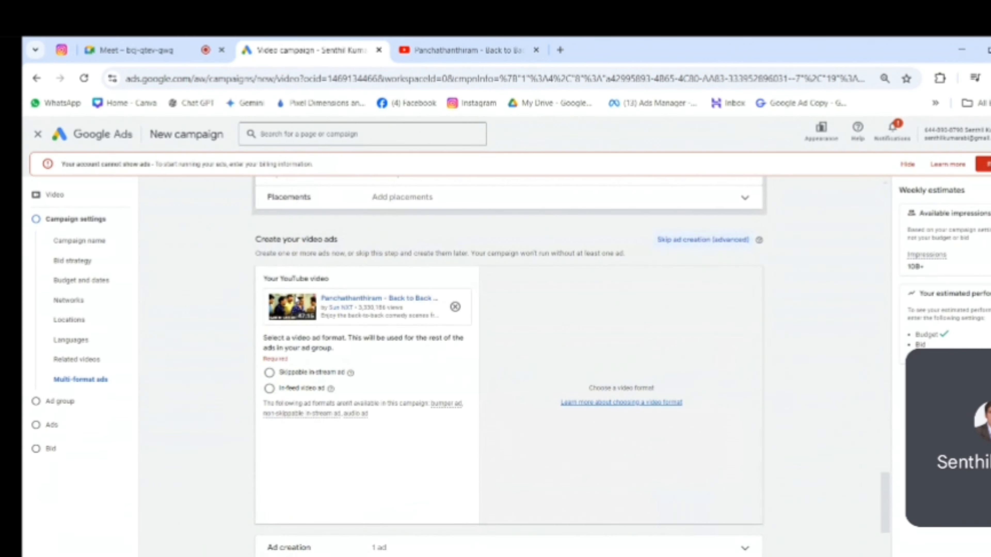
{"action": "scroll", "coordinate": [454, 397], "scroll_direction": "down", "scroll_amount": 2}
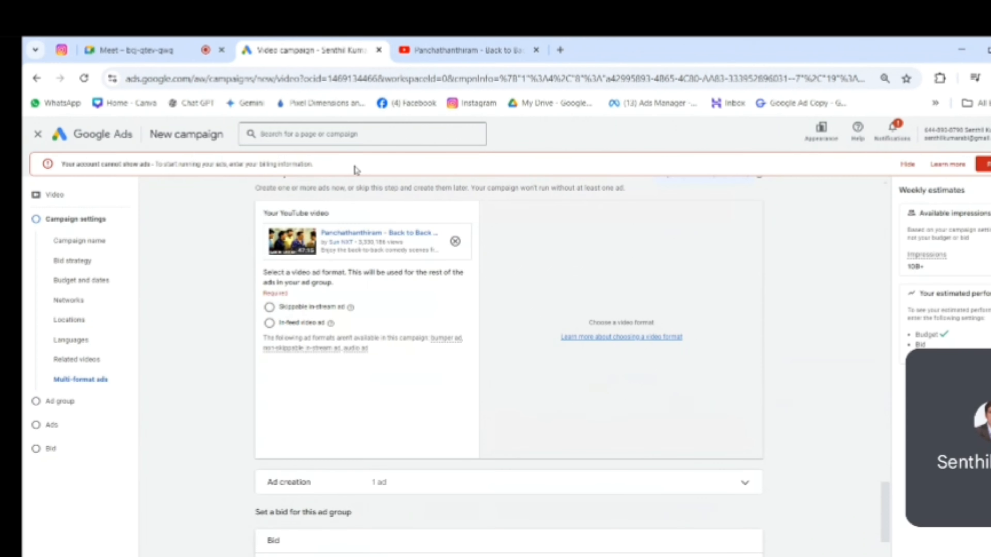
{"action": "scroll", "coordinate": [427, 283], "scroll_direction": "up", "scroll_amount": 15}
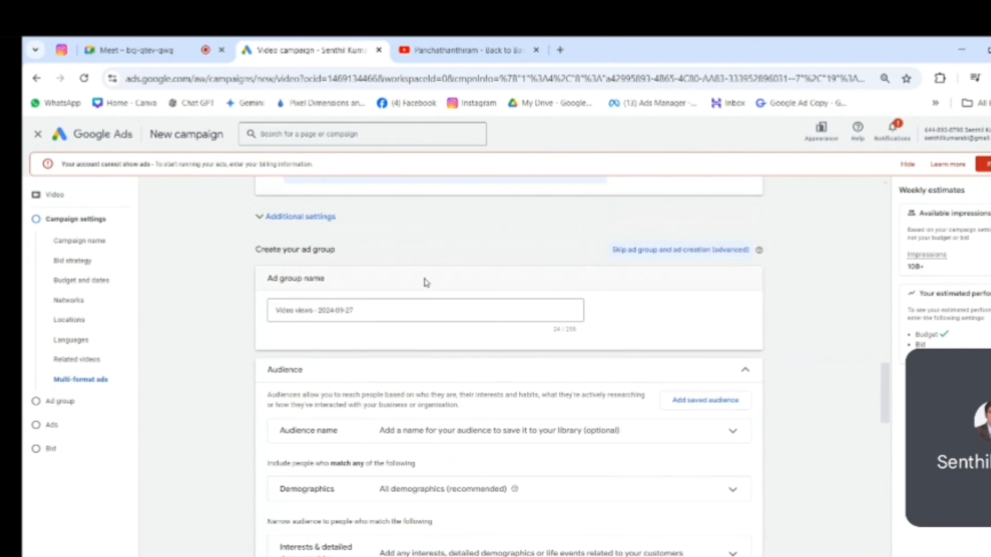
{"action": "scroll", "coordinate": [427, 283], "scroll_direction": "up", "scroll_amount": 5}
{"action": "scroll", "coordinate": [434, 329], "scroll_direction": "up", "scroll_amount": 5}
{"action": "scroll", "coordinate": [418, 358], "scroll_direction": "down", "scroll_amount": 4}
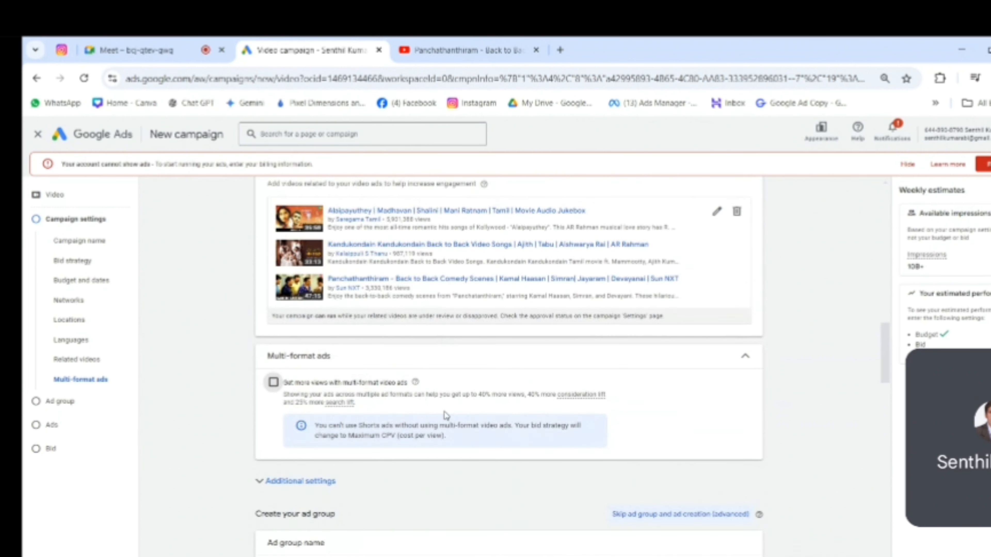
{"action": "scroll", "coordinate": [443, 430], "scroll_direction": "down", "scroll_amount": 10}
{"action": "scroll", "coordinate": [468, 391], "scroll_direction": "down", "scroll_amount": 5}
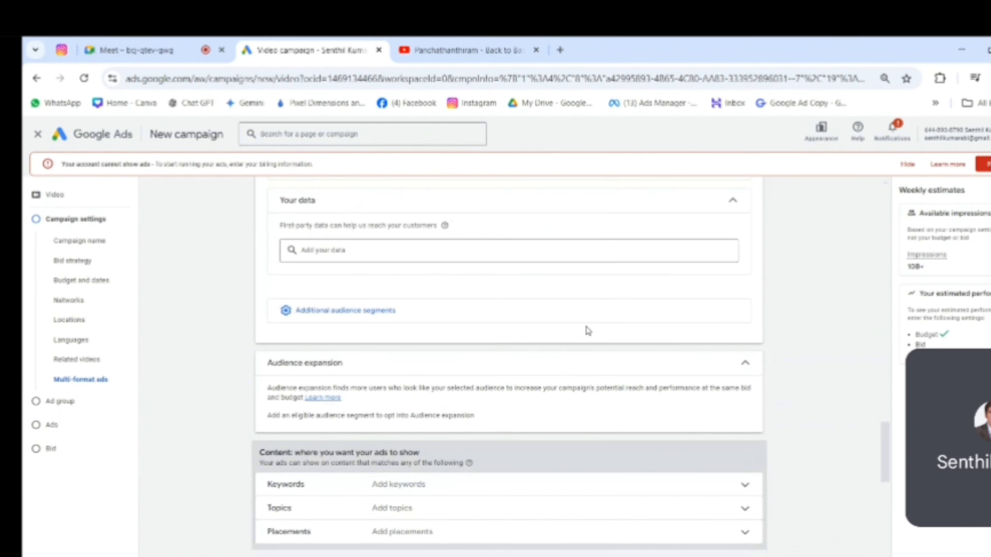
{"action": "scroll", "coordinate": [588, 331], "scroll_direction": "down", "scroll_amount": 3}
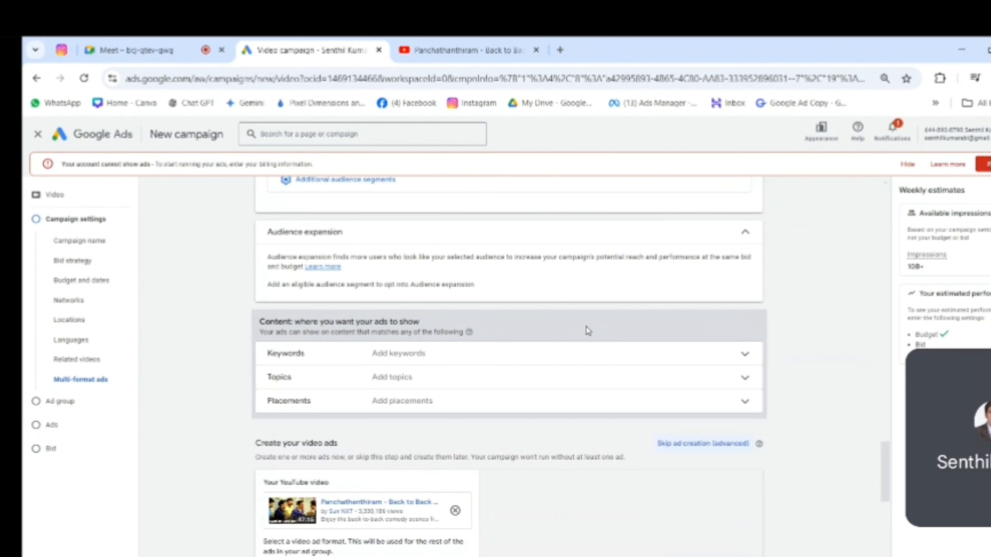
{"action": "scroll", "coordinate": [588, 331], "scroll_direction": "down", "scroll_amount": 3}
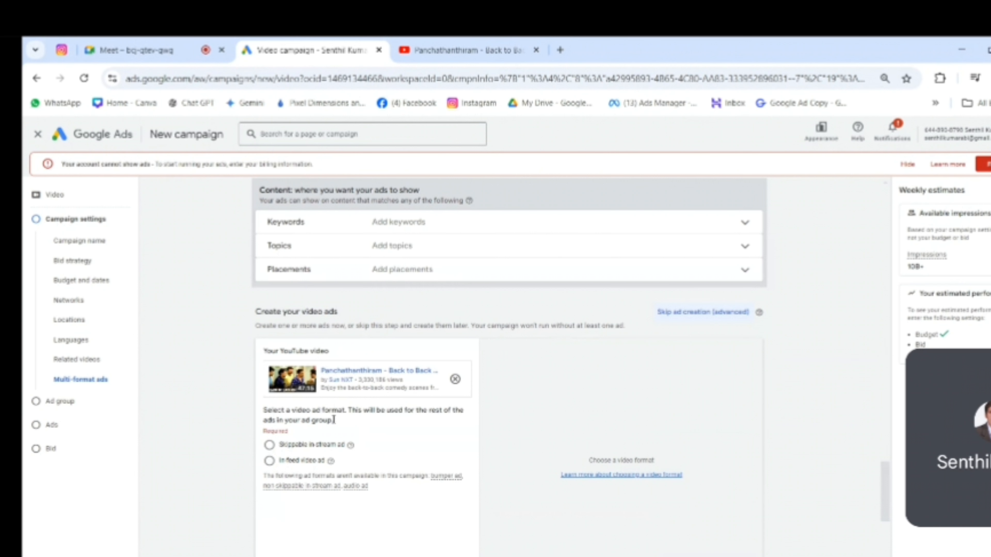
Try the Skippable in-stream ad format and the In-feed video ad format for the Panchathanthiram video, viewing each one's fields and preview
{"action": "left_click", "coordinate": [269, 445]}
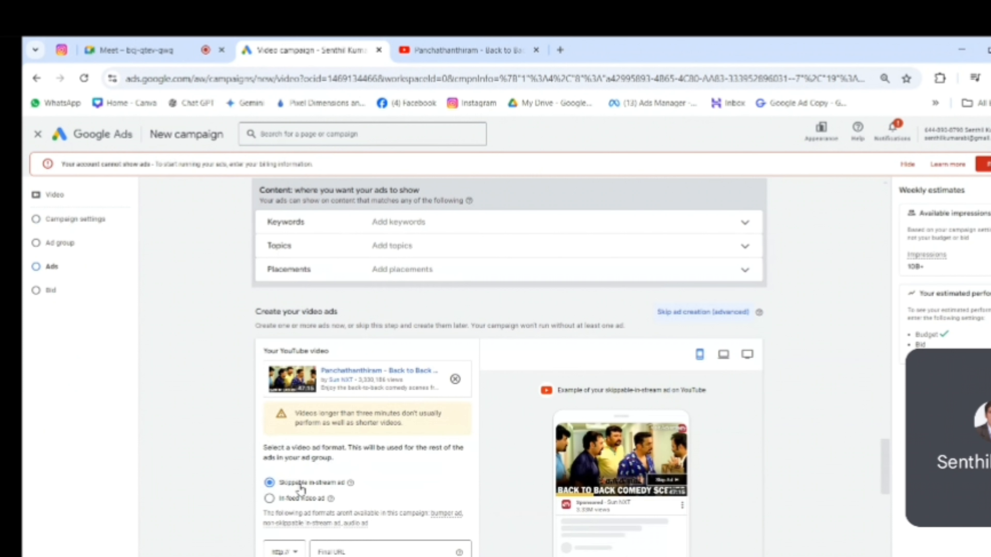
{"action": "scroll", "coordinate": [743, 441], "scroll_direction": "down", "scroll_amount": 3}
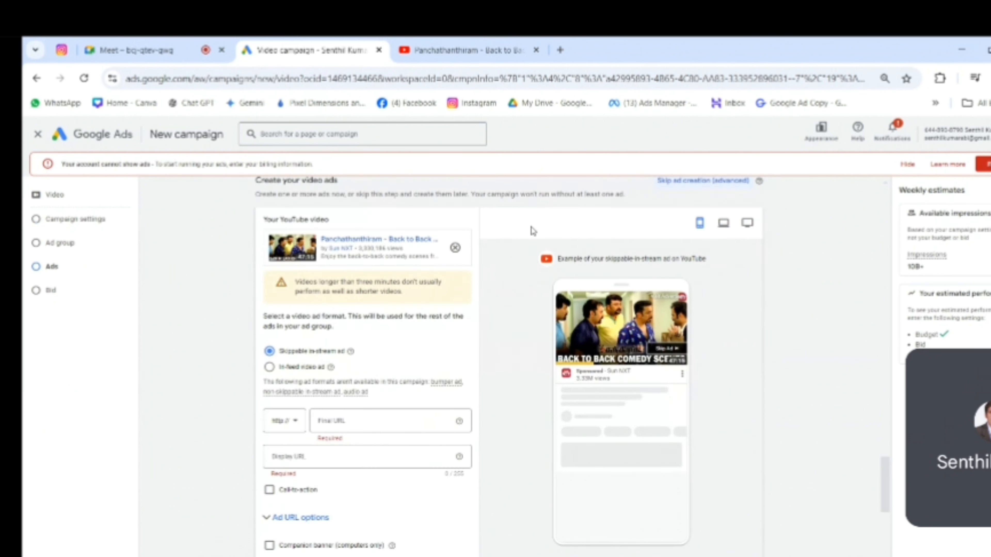
{"action": "left_click", "coordinate": [270, 368]}
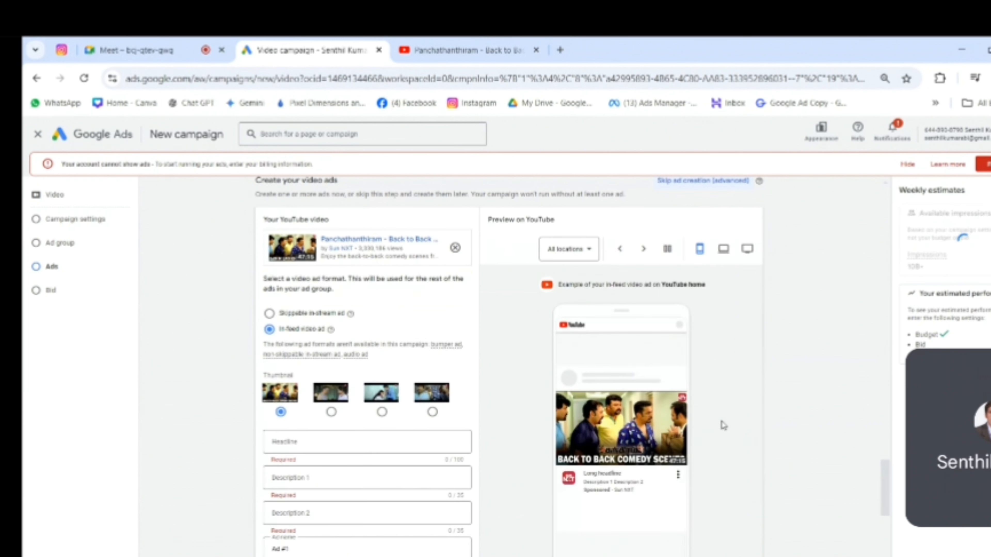
{"action": "scroll", "coordinate": [724, 425], "scroll_direction": "down", "scroll_amount": 2}
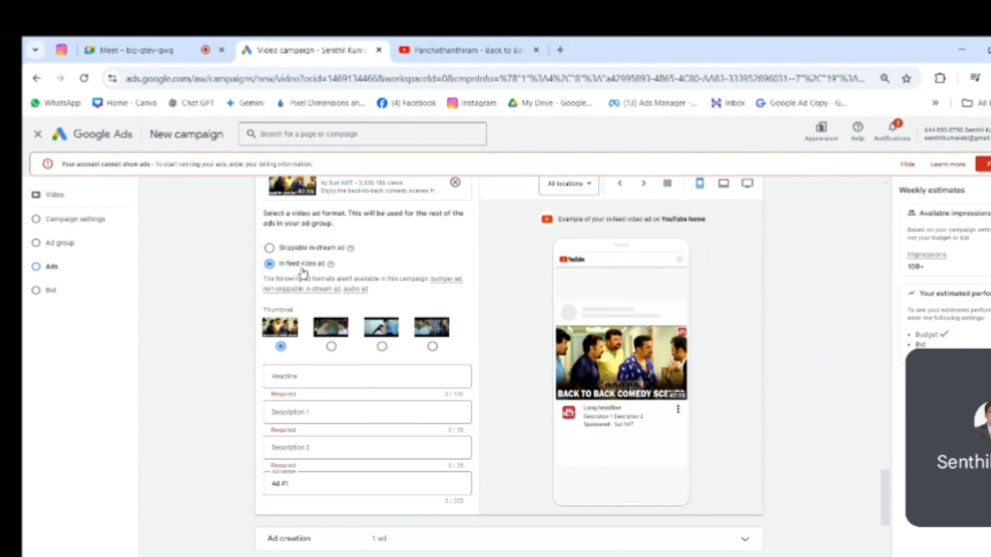
Turn multi-format video ads back on for the campaign and accept the inventory control change
{"action": "scroll", "coordinate": [371, 290], "scroll_direction": "up", "scroll_amount": 10}
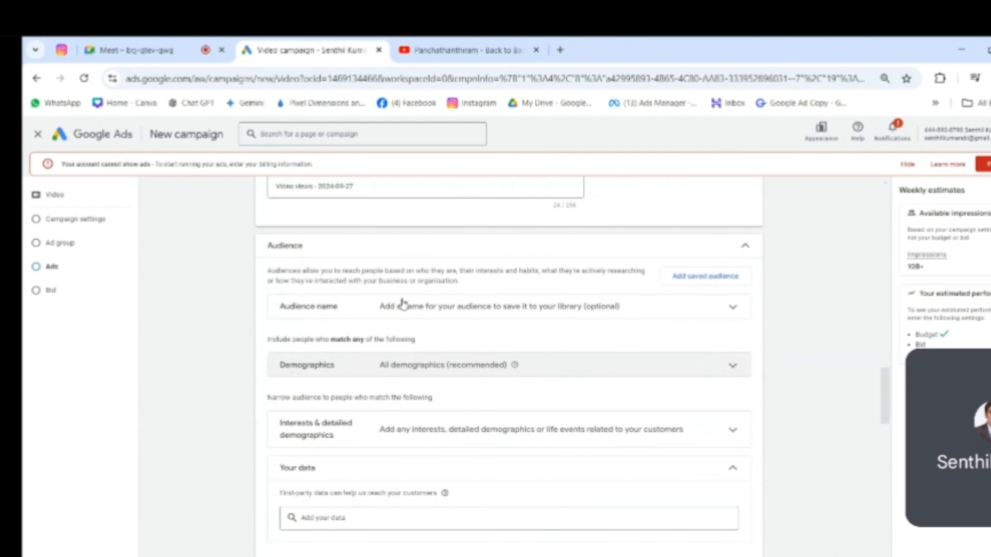
{"action": "scroll", "coordinate": [403, 304], "scroll_direction": "up", "scroll_amount": 8}
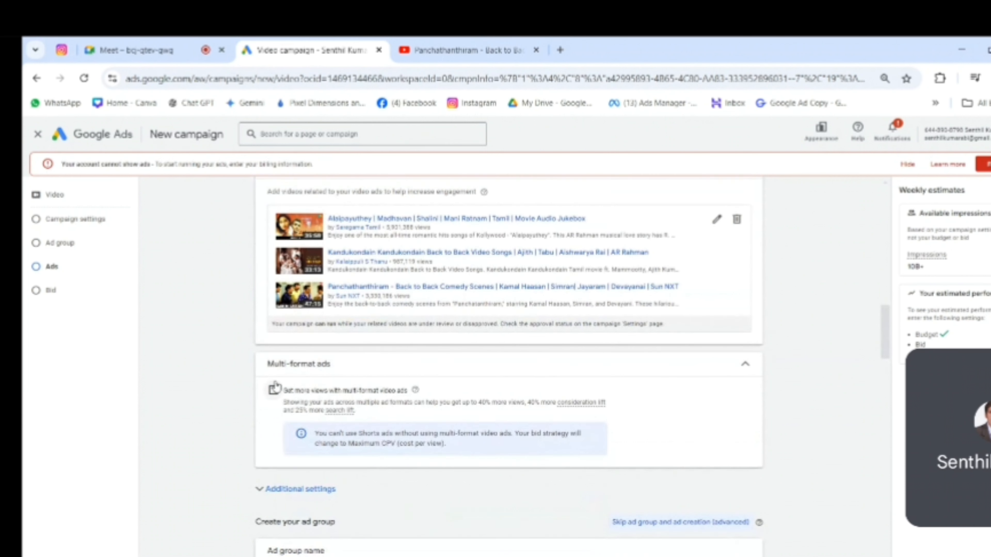
{"action": "scroll", "coordinate": [274, 388], "scroll_direction": "down", "scroll_amount": 3}
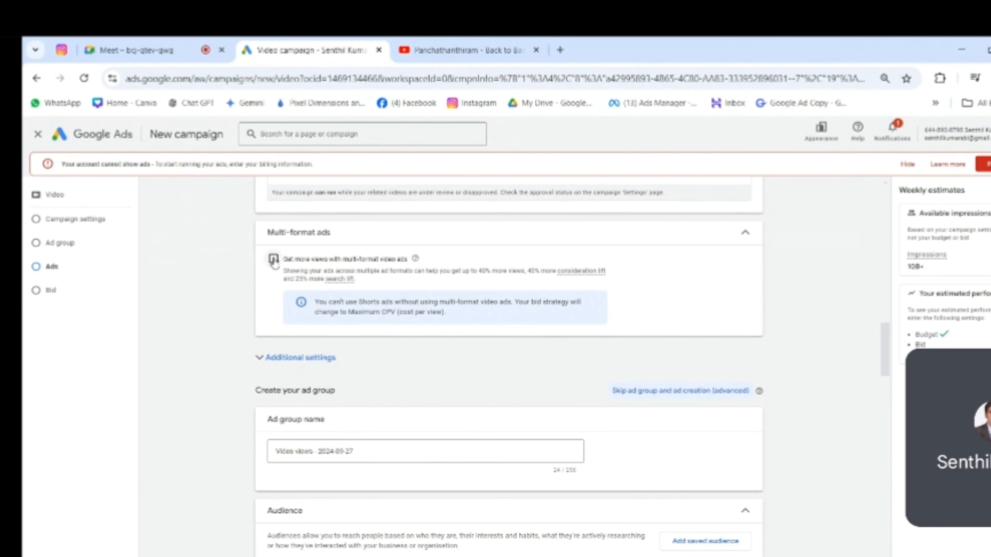
{"action": "left_click", "coordinate": [273, 259]}
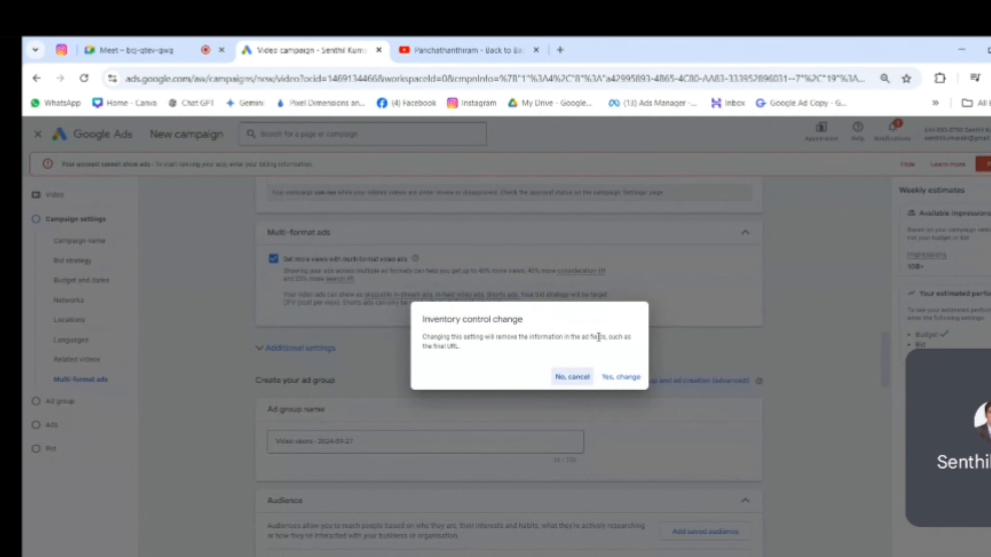
{"action": "left_click", "coordinate": [622, 377]}
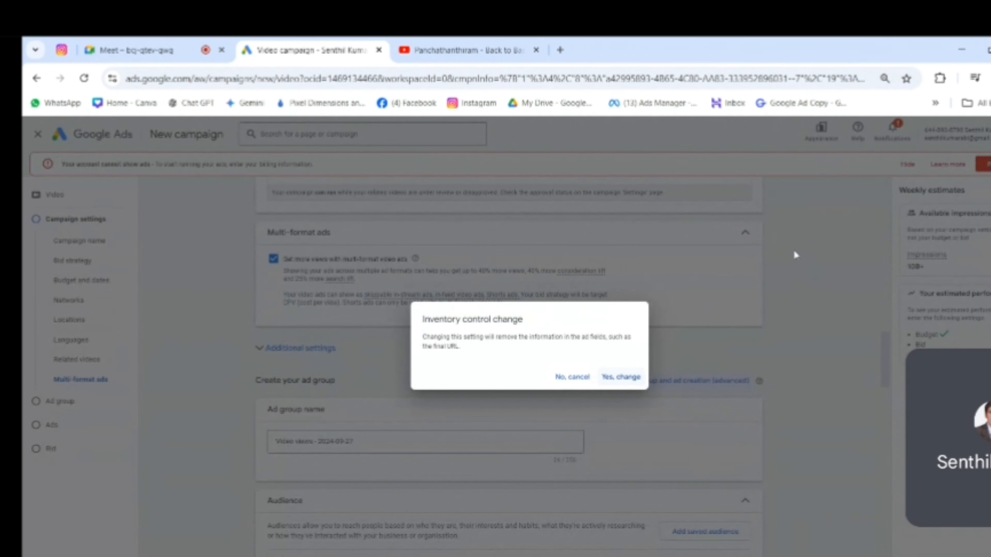
Review the campaign's name, bid strategy, budget and date settings from the start of the form to the locations
{"action": "scroll", "coordinate": [566, 291], "scroll_direction": "up", "scroll_amount": 15}
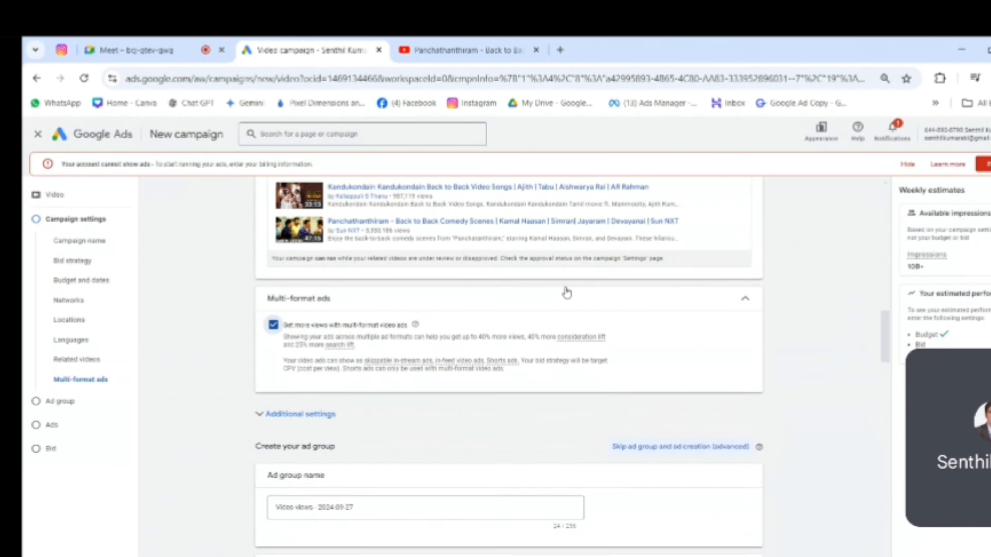
{"action": "scroll", "coordinate": [564, 290], "scroll_direction": "up", "scroll_amount": 1}
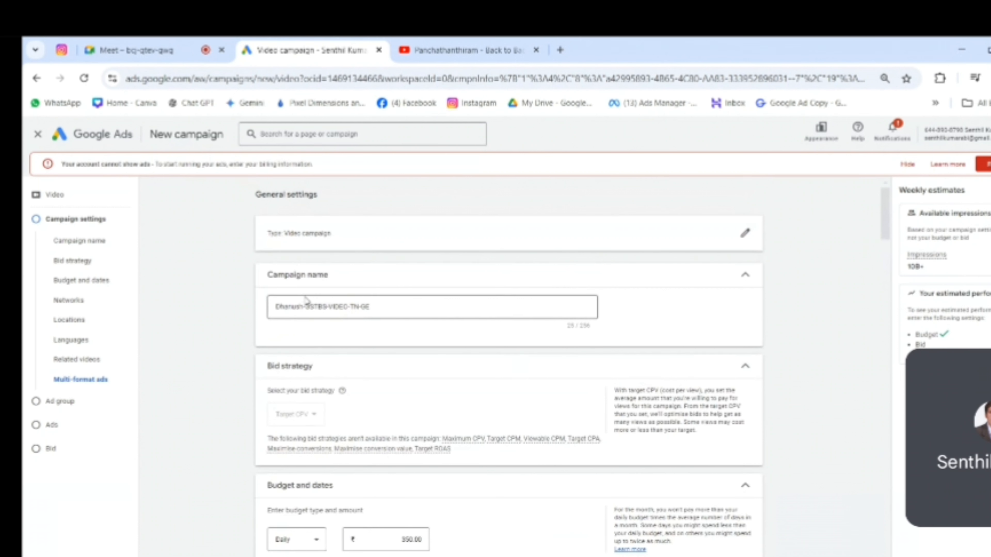
{"action": "scroll", "coordinate": [378, 355], "scroll_direction": "down", "scroll_amount": 2}
{"action": "scroll", "coordinate": [359, 313], "scroll_direction": "down", "scroll_amount": 2}
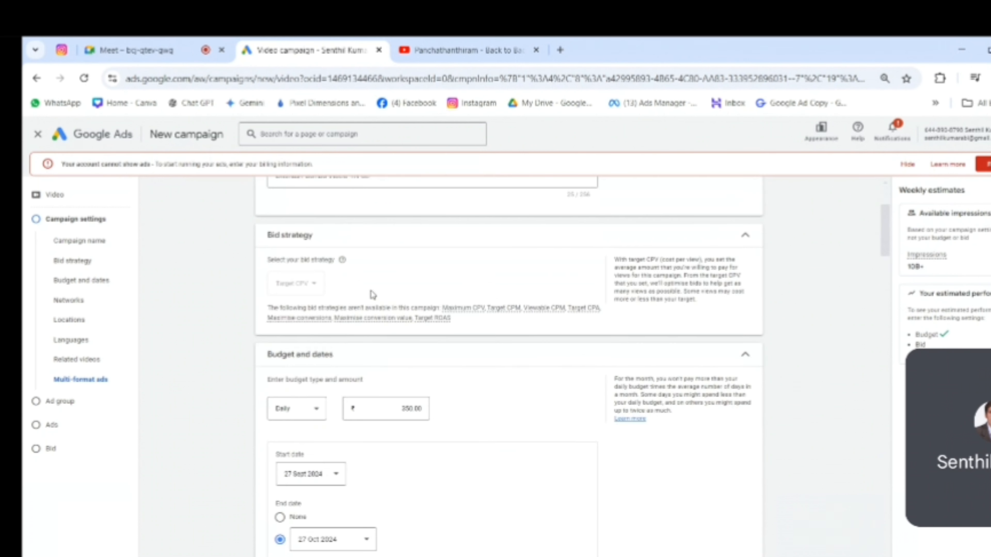
{"action": "scroll", "coordinate": [405, 296], "scroll_direction": "down", "scroll_amount": 2}
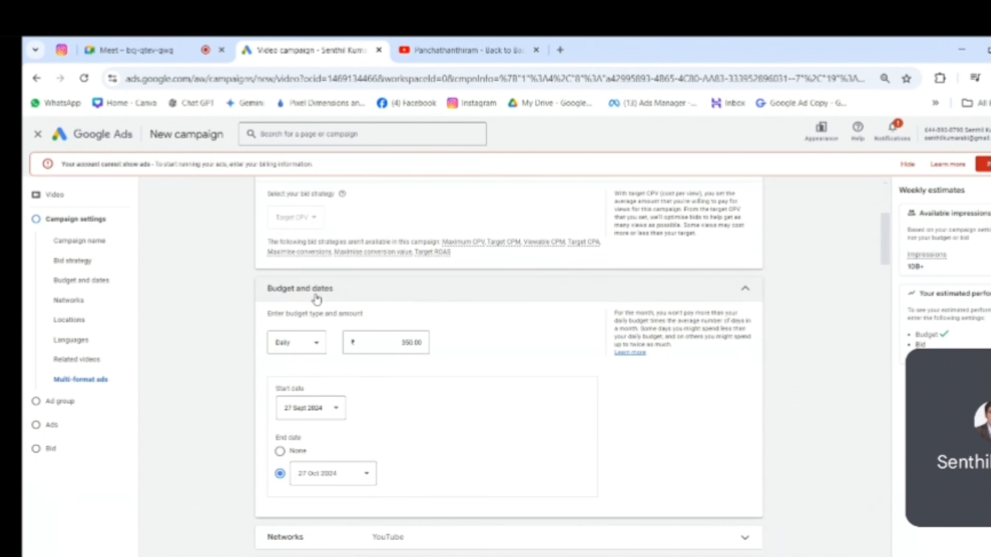
{"action": "scroll", "coordinate": [410, 373], "scroll_direction": "down", "scroll_amount": 3}
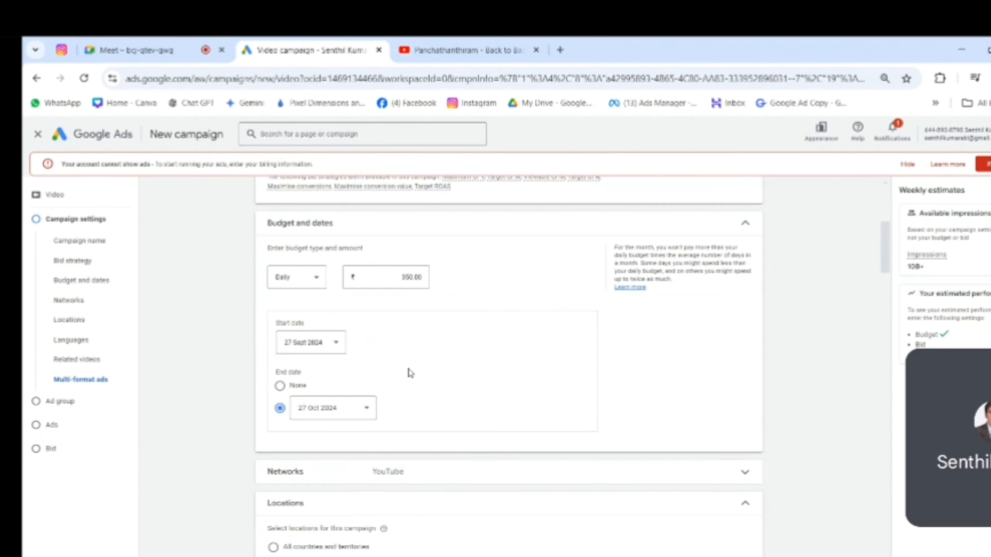
{"action": "scroll", "coordinate": [416, 259], "scroll_direction": "down", "scroll_amount": 2}
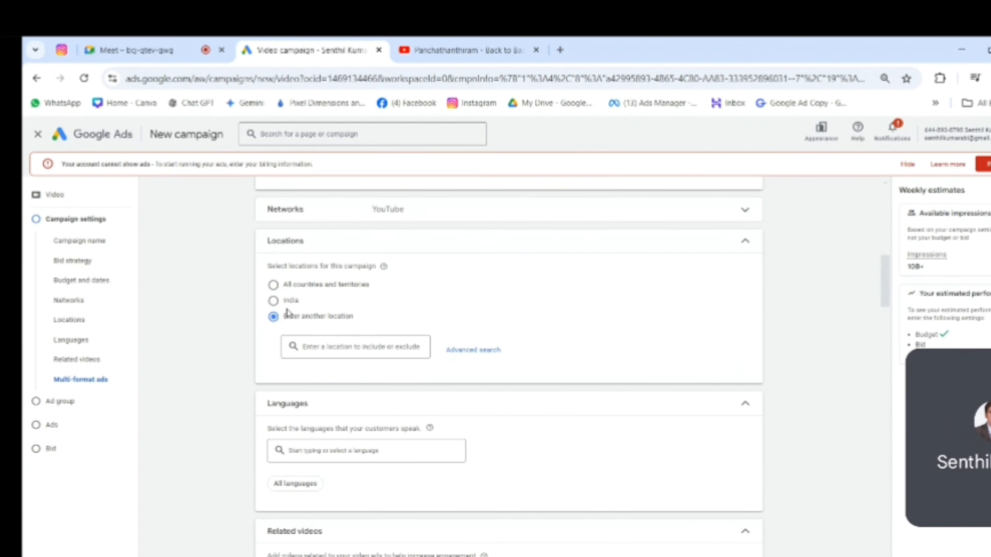
Check the target region in the notes and include Tamil Nadu, India state as the campaign's location
{"action": "left_click", "coordinate": [331, 346]}
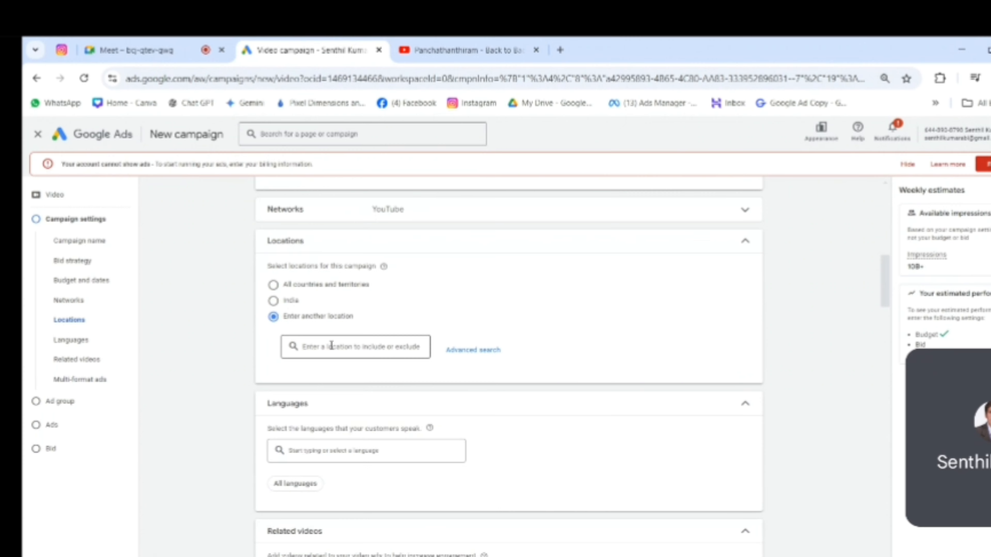
{"action": "key", "text": "alt+Tab"}
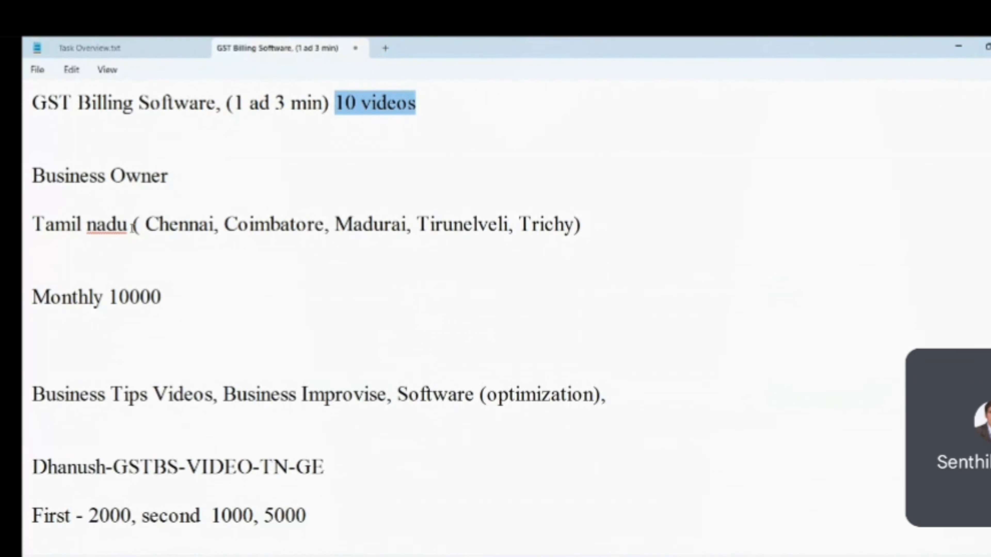
{"action": "left_click_drag", "start_coordinate": [131, 226], "coordinate": [23, 226]}
{"action": "key", "text": "alt+Tab"}
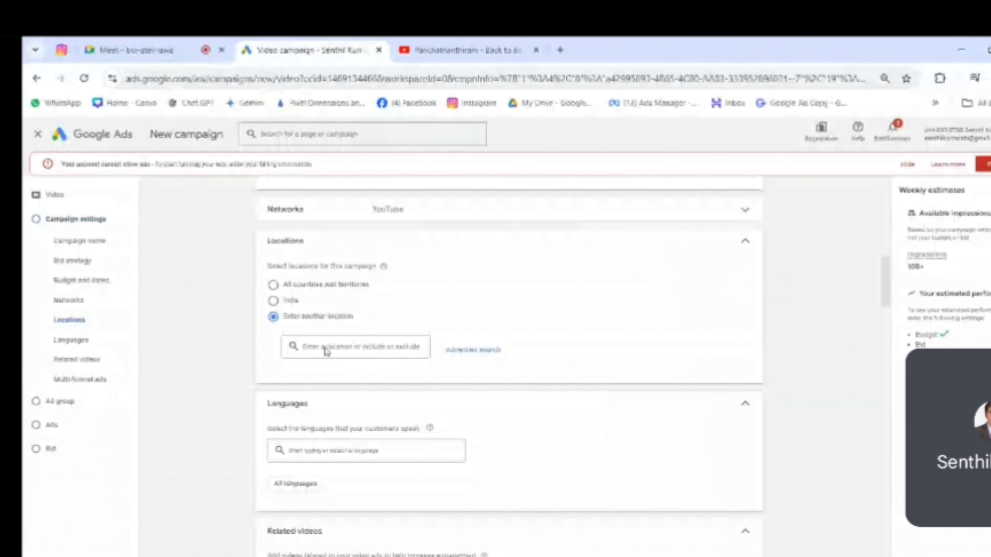
{"action": "left_click", "coordinate": [327, 347]}
{"action": "type", "text": "tamil n"}
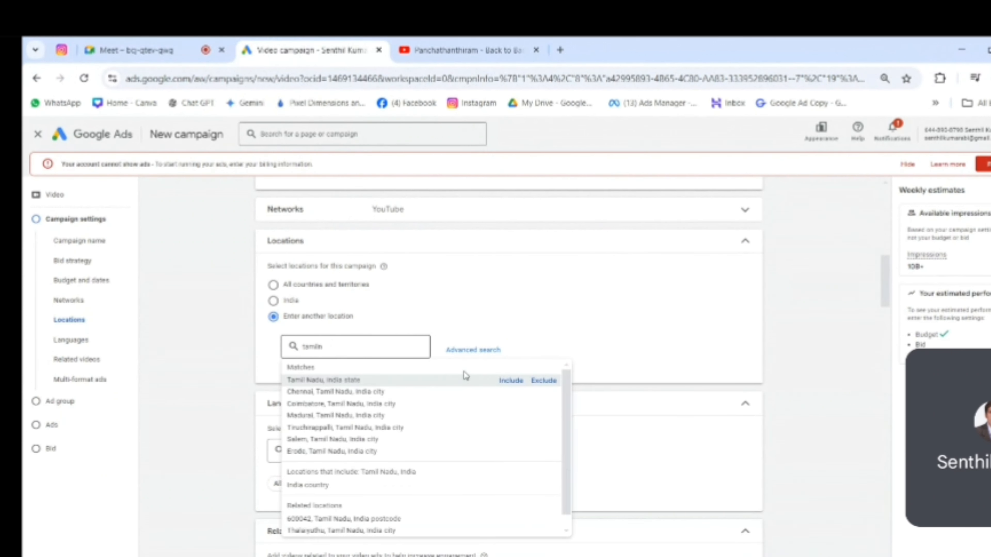
{"action": "left_click", "coordinate": [511, 381]}
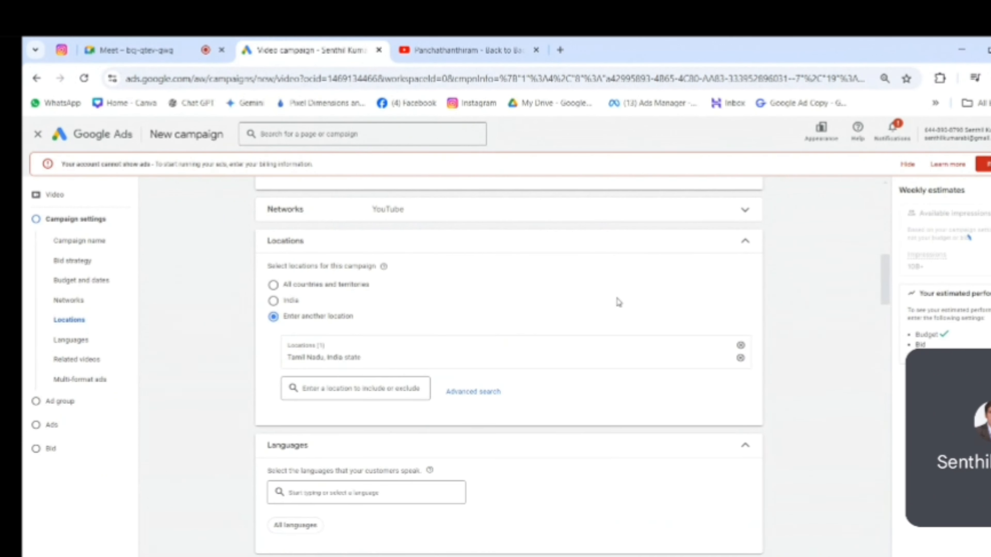
Review the campaign's language, related videos and multi-format ads settings
{"action": "scroll", "coordinate": [569, 356], "scroll_direction": "down", "scroll_amount": 2}
{"action": "scroll", "coordinate": [569, 356], "scroll_direction": "down", "scroll_amount": 2}
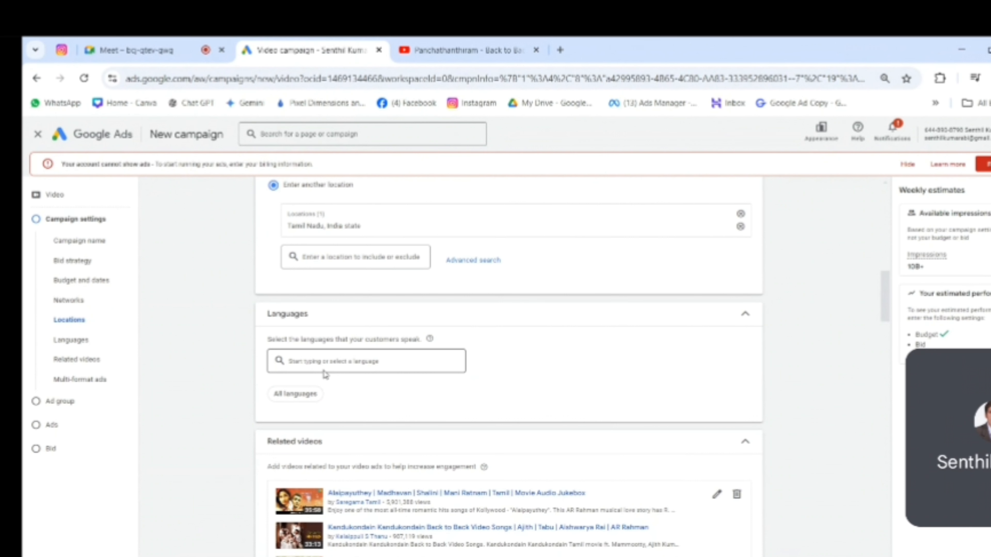
{"action": "scroll", "coordinate": [324, 374], "scroll_direction": "down", "scroll_amount": 5}
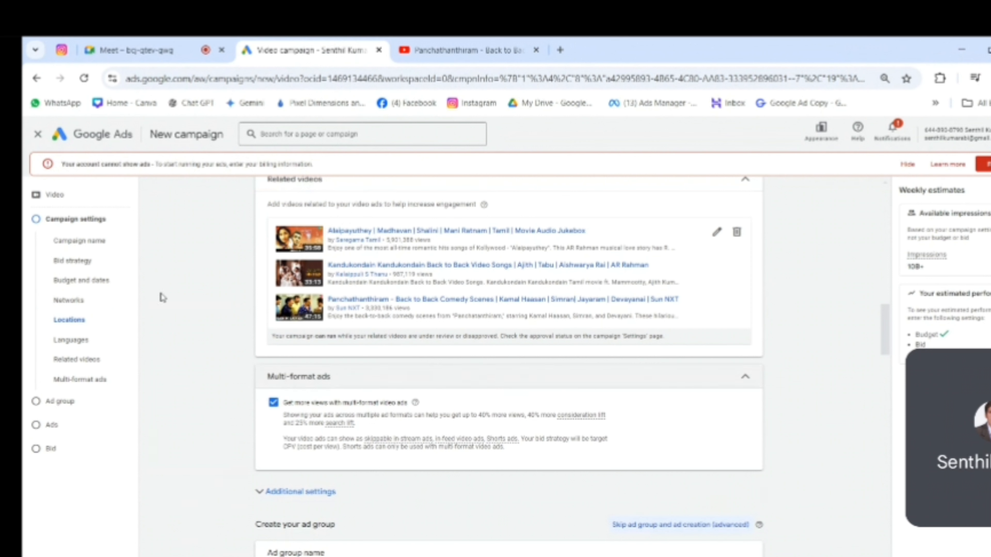
Examine the multi-format ads description for the stated gains in views, consideration lift and search lift
{"action": "left_click", "coordinate": [143, 54]}
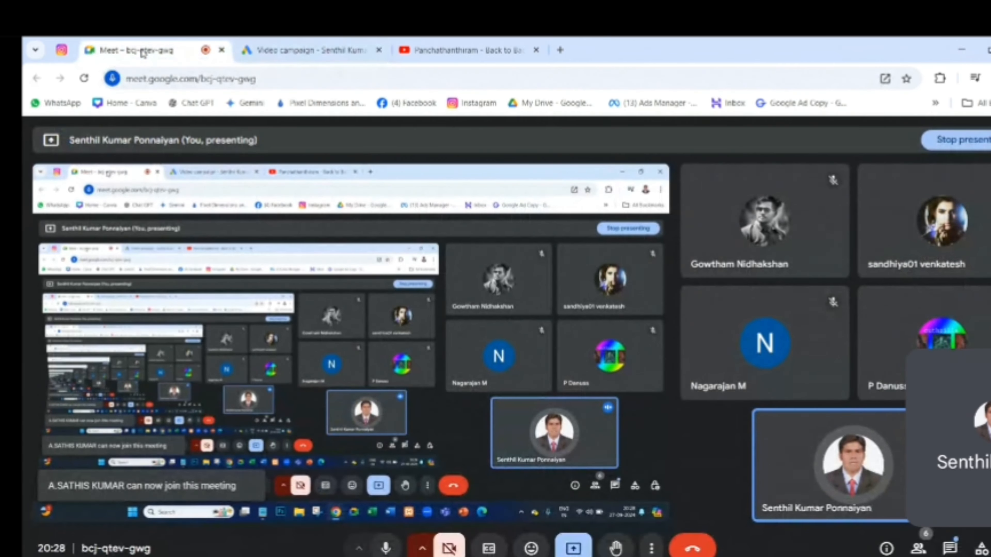
{"action": "left_click", "coordinate": [308, 50]}
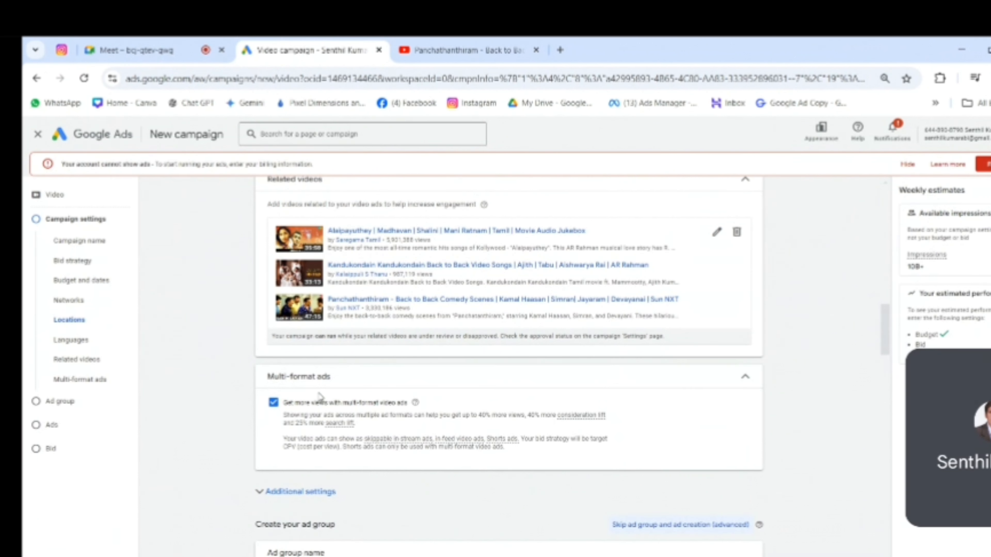
{"action": "scroll", "coordinate": [321, 390], "scroll_direction": "down", "scroll_amount": 2}
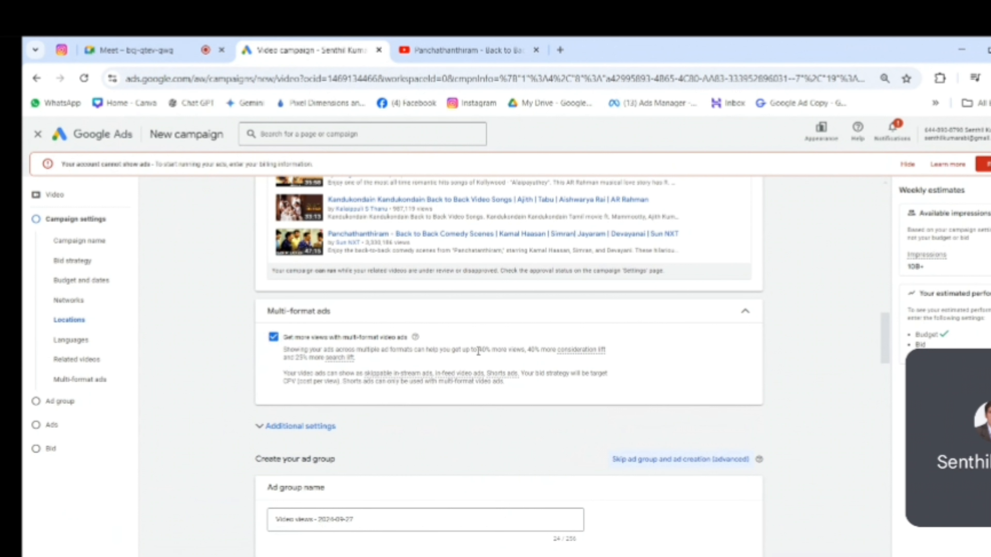
{"action": "left_click_drag", "start_coordinate": [480, 349], "coordinate": [574, 365]}
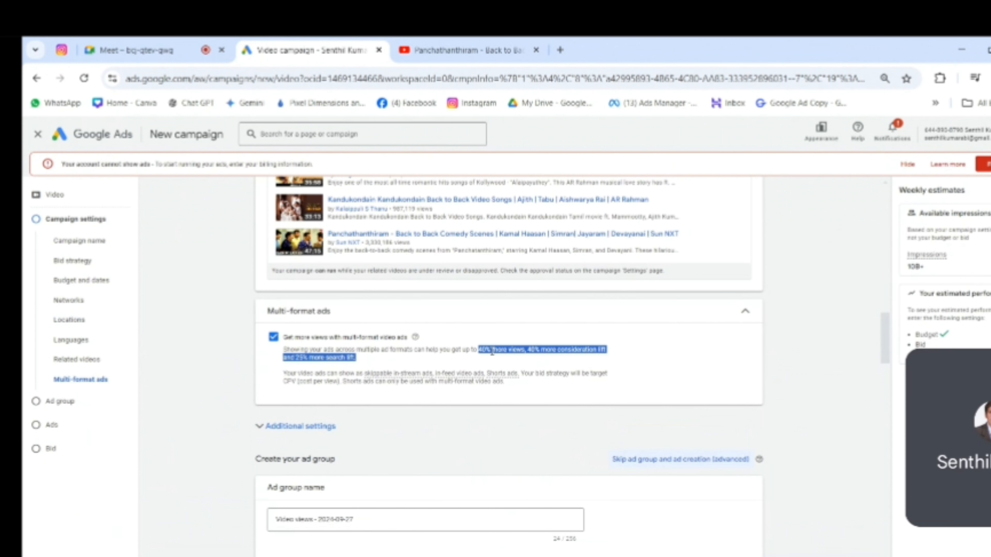
{"action": "left_click", "coordinate": [524, 347]}
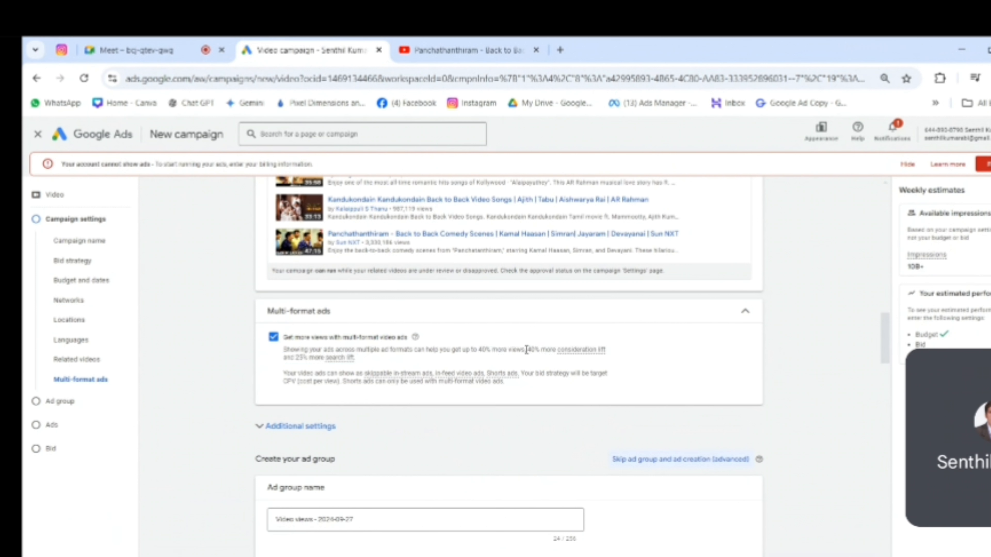
{"action": "left_click_drag", "start_coordinate": [526, 350], "coordinate": [479, 348]}
{"action": "left_click", "coordinate": [656, 355]}
{"action": "left_click_drag", "start_coordinate": [524, 349], "coordinate": [490, 349]}
{"action": "mouse_move", "coordinate": [575, 353]}
Search YouTube for "gdsf" to examine how a sponsored result is placed, and return to the Google Ads campaign
{"action": "left_click", "coordinate": [454, 47]}
{"action": "left_click", "coordinate": [379, 131]}
{"action": "type", "text": "gdsf"}
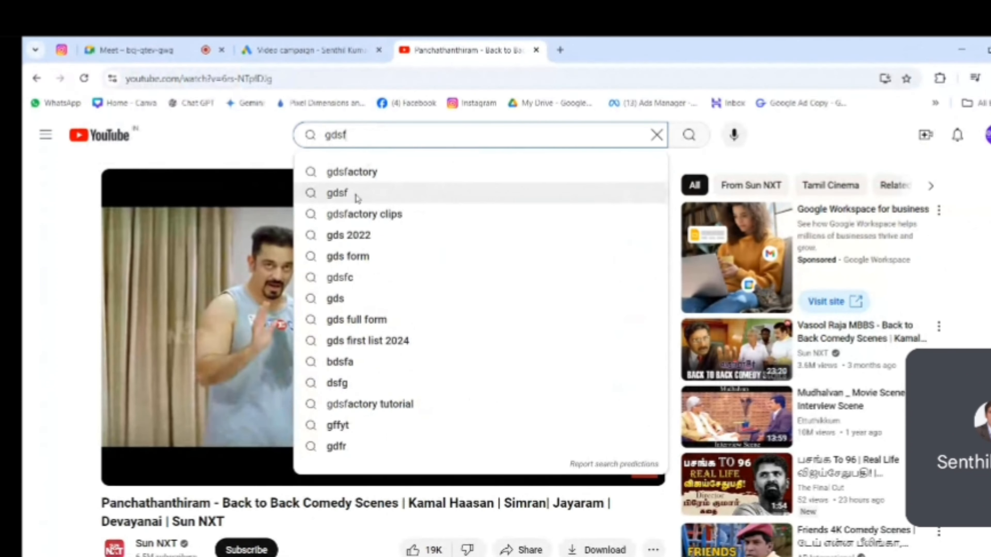
{"action": "left_click", "coordinate": [356, 196]}
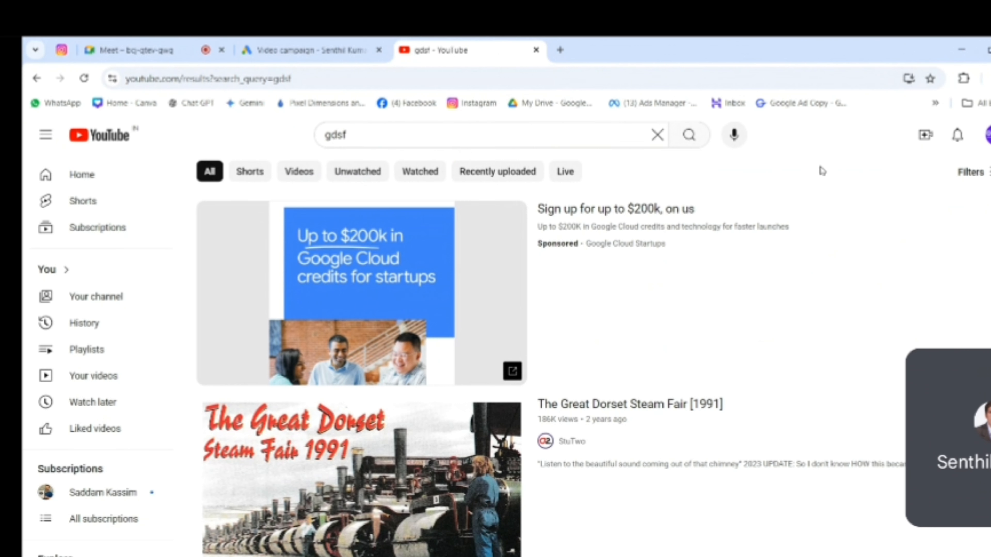
{"action": "left_click", "coordinate": [308, 50]}
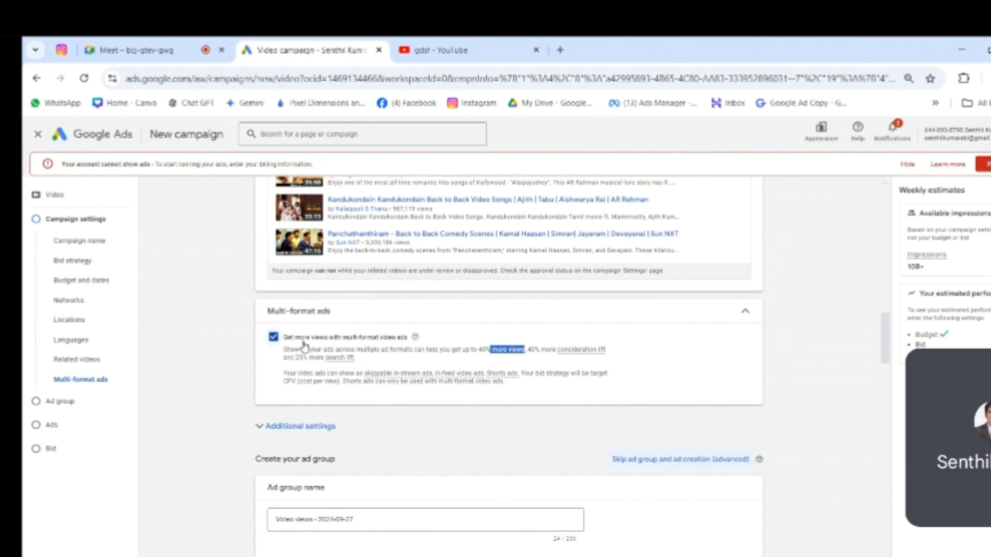
{"action": "left_click", "coordinate": [808, 289]}
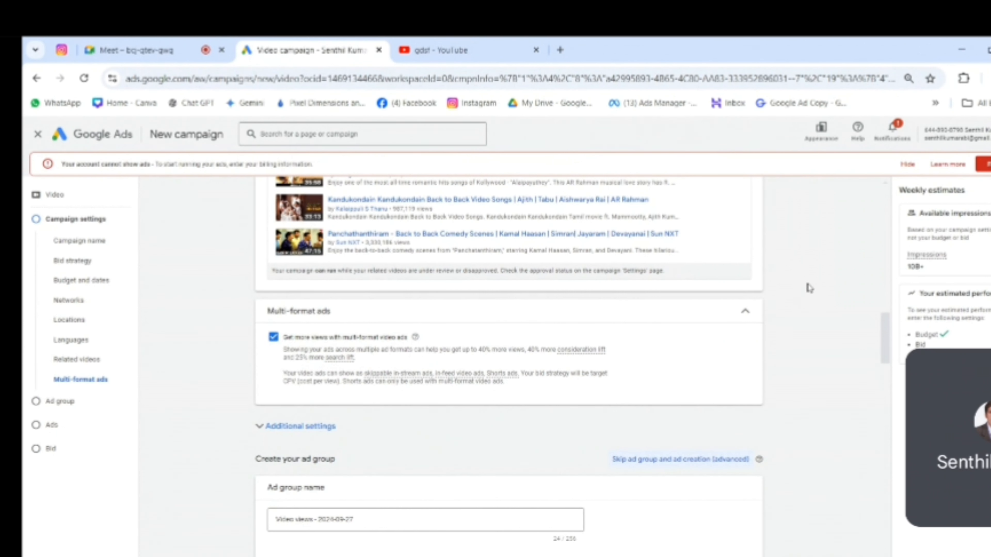
Expand the campaign's additional settings and switch Devices to specific targeting
{"action": "scroll", "coordinate": [809, 289], "scroll_direction": "down", "scroll_amount": 3}
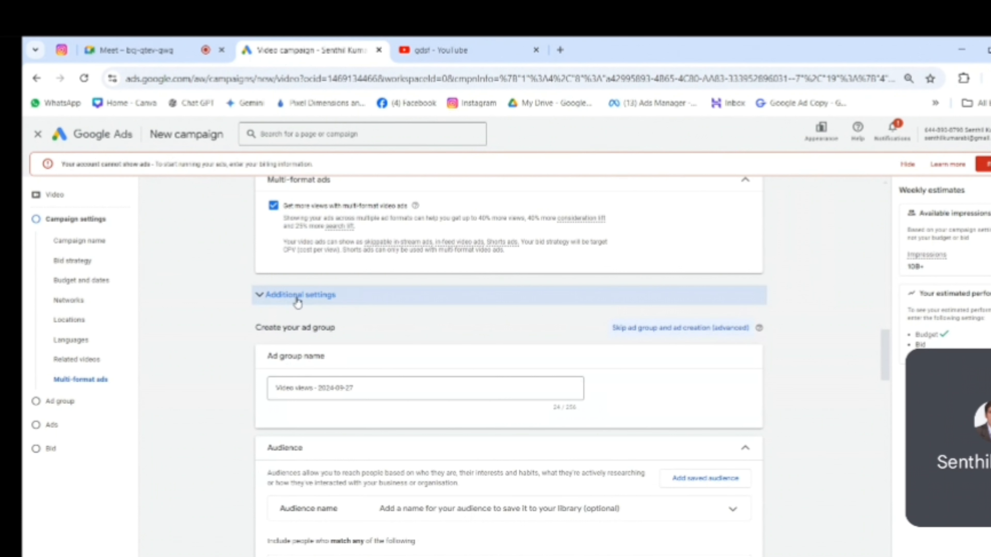
{"action": "left_click", "coordinate": [259, 300]}
{"action": "scroll", "coordinate": [612, 328], "scroll_direction": "down", "scroll_amount": 2}
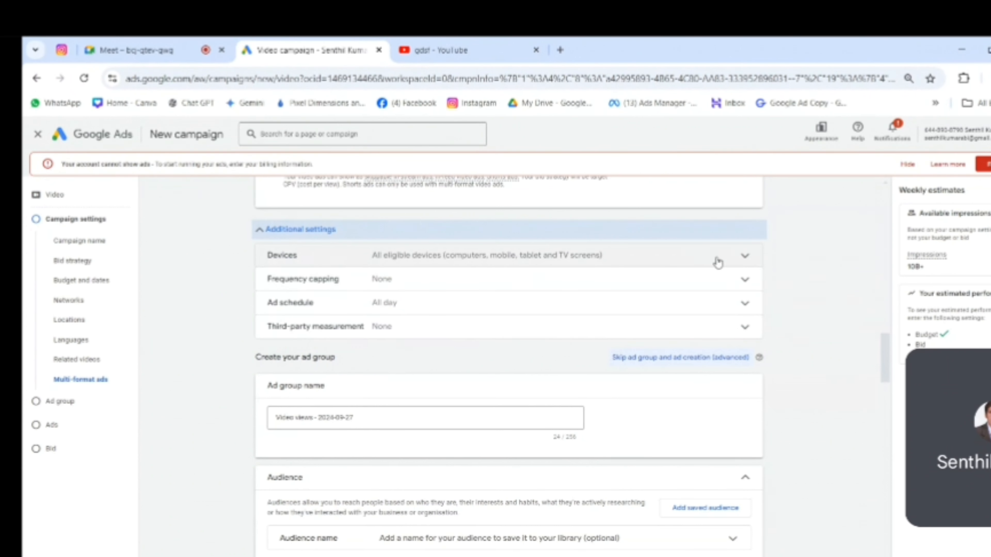
{"action": "left_click", "coordinate": [747, 257]}
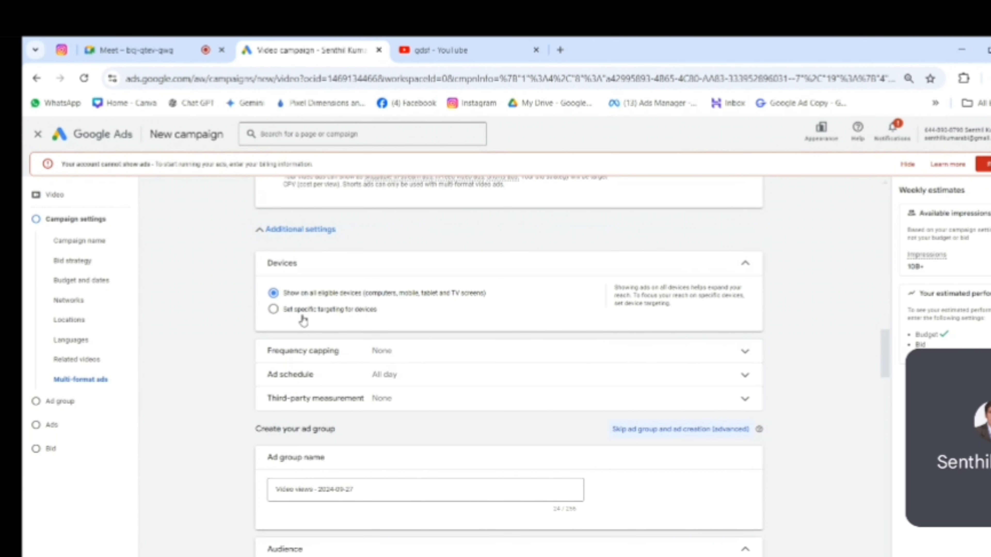
{"action": "left_click", "coordinate": [274, 311]}
{"action": "scroll", "coordinate": [561, 388], "scroll_direction": "down", "scroll_amount": 3}
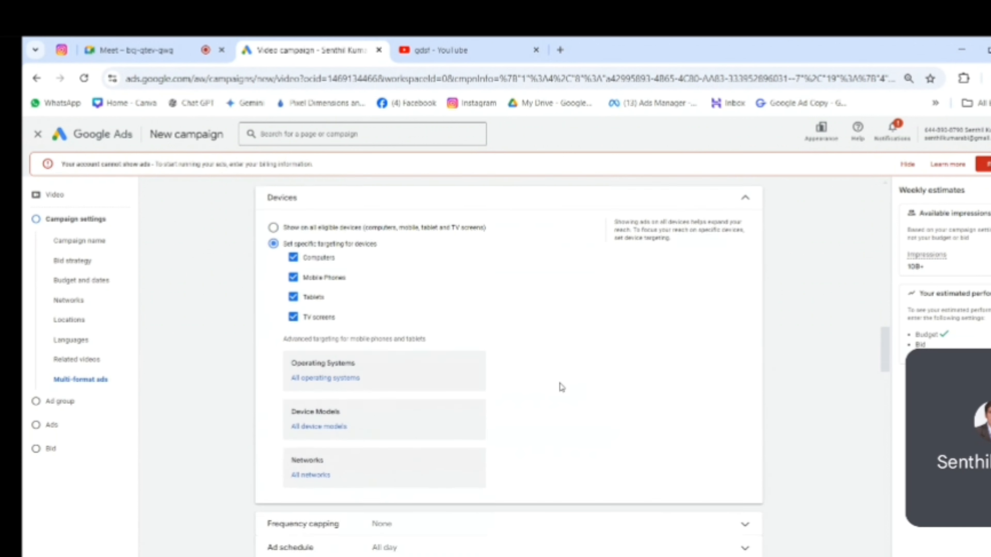
{"action": "scroll", "coordinate": [405, 242], "scroll_direction": "up", "scroll_amount": 2}
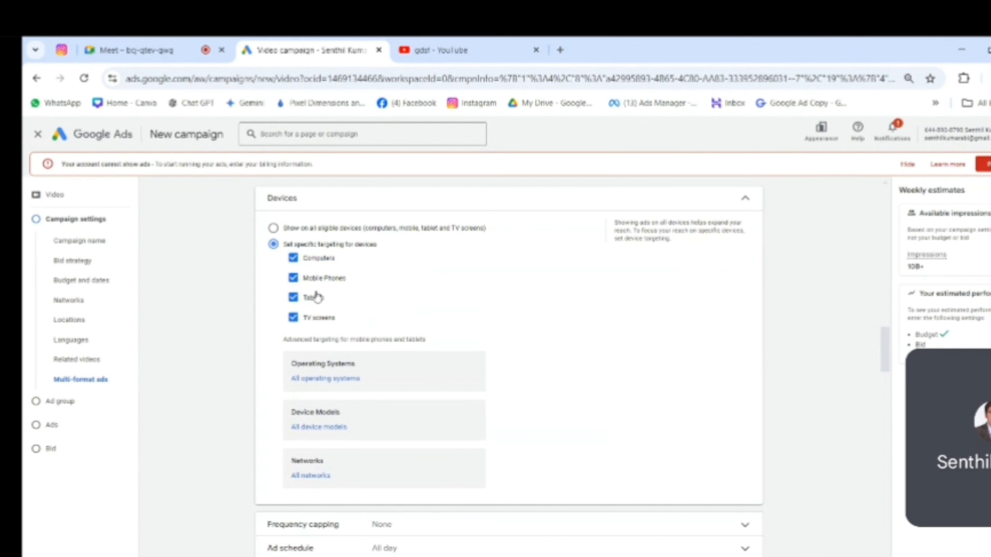
Try limiting the targeted devices to mobile phones by excluding computers, tablets and TV screens
{"action": "left_click", "coordinate": [293, 258]}
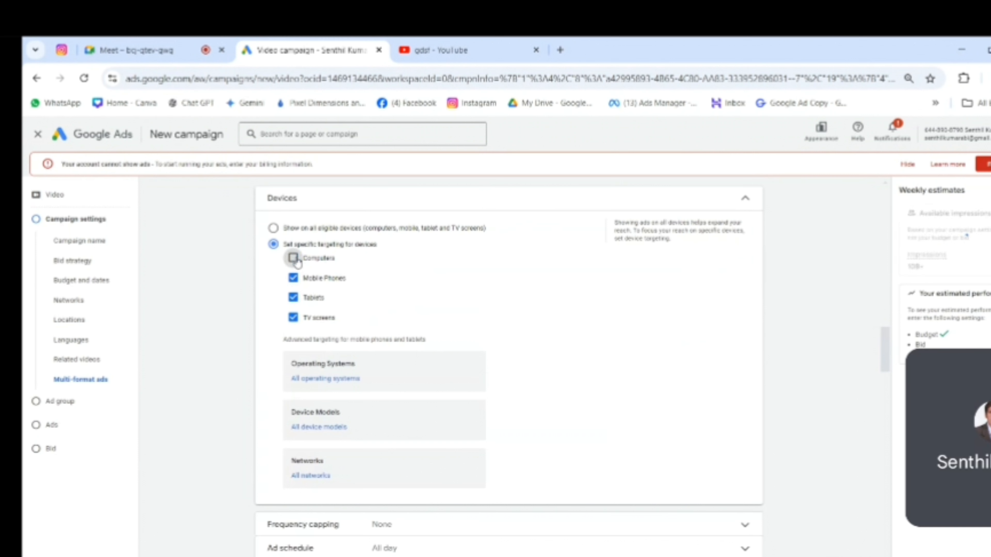
{"action": "left_click", "coordinate": [304, 300]}
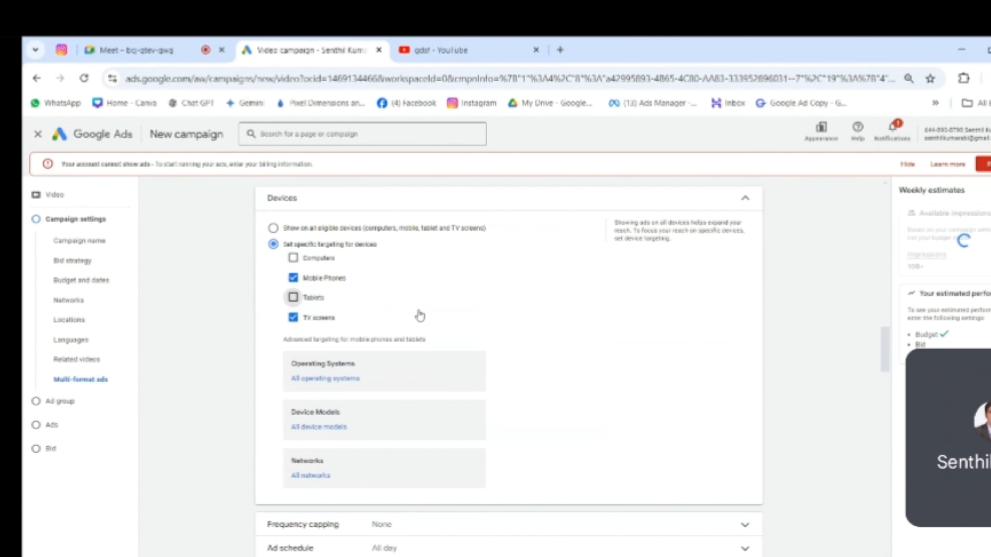
{"action": "left_click", "coordinate": [294, 321]}
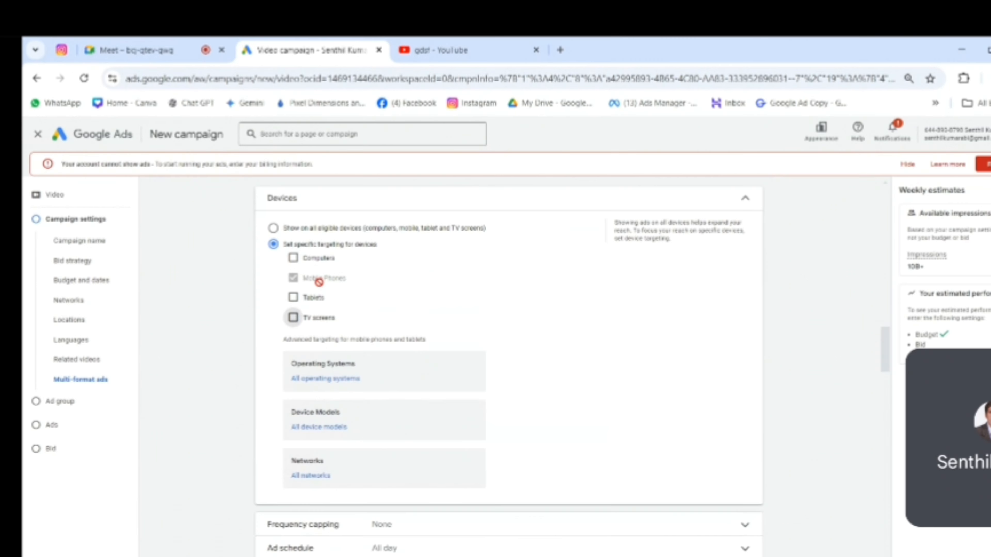
{"action": "left_click", "coordinate": [474, 51]}
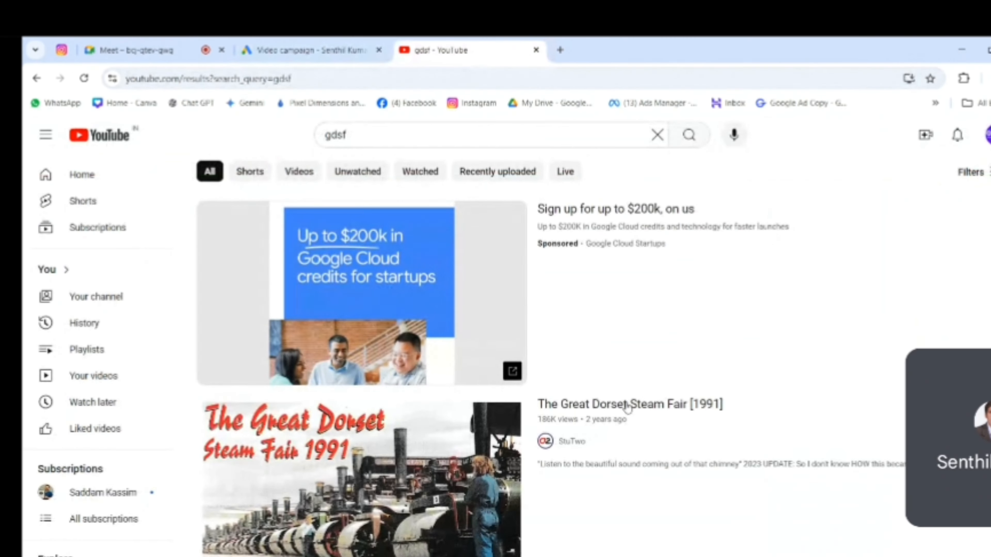
{"action": "left_click", "coordinate": [321, 49]}
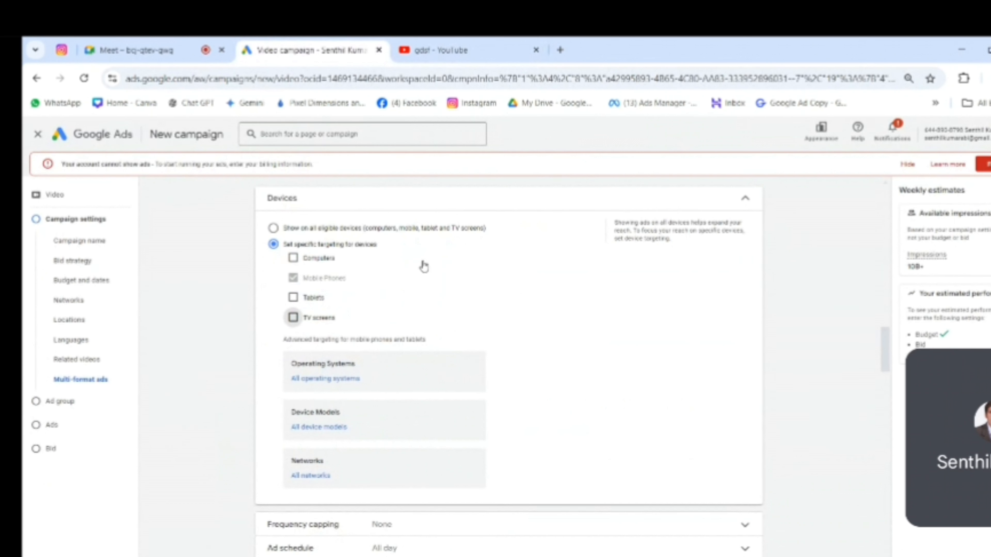
Try tablet-only and TV-screen-only targeting, and include computers, mobile phones, tablets and TV screens again
{"action": "left_click", "coordinate": [294, 298]}
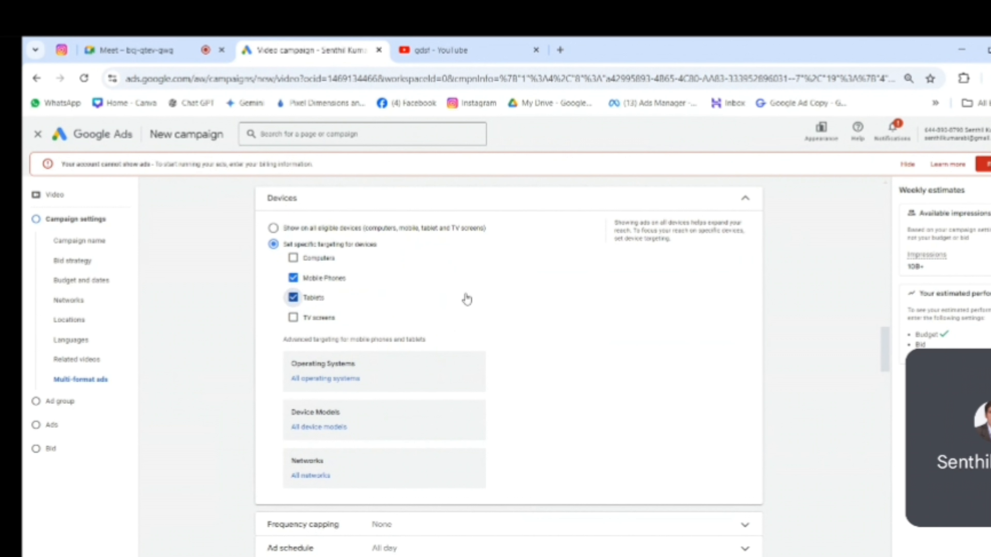
{"action": "left_click", "coordinate": [293, 278]}
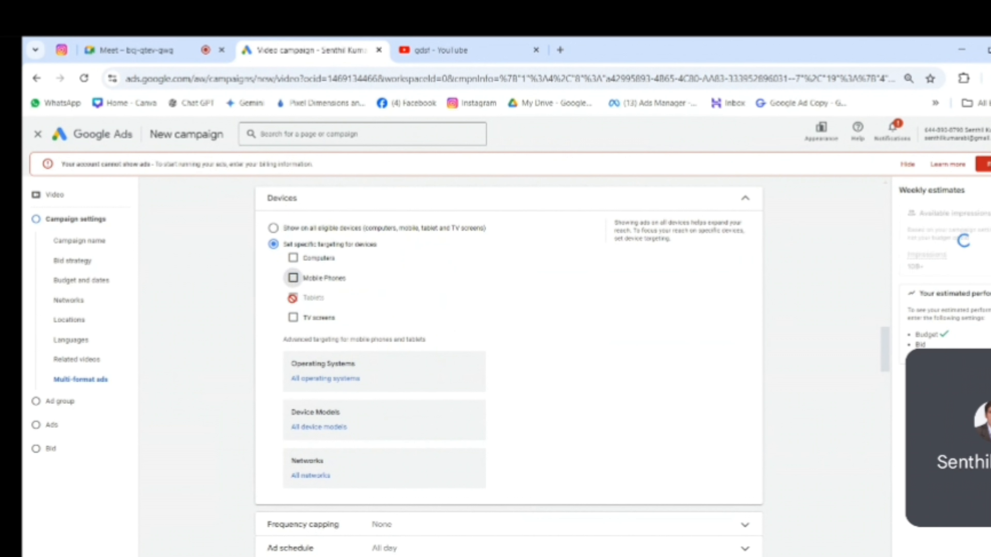
{"action": "left_click", "coordinate": [293, 298]}
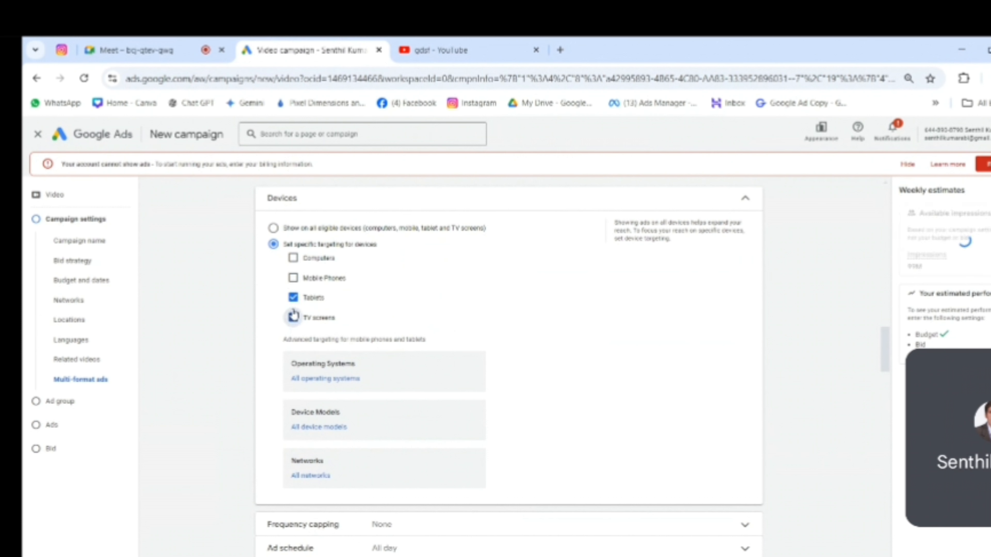
{"action": "left_click", "coordinate": [293, 297]}
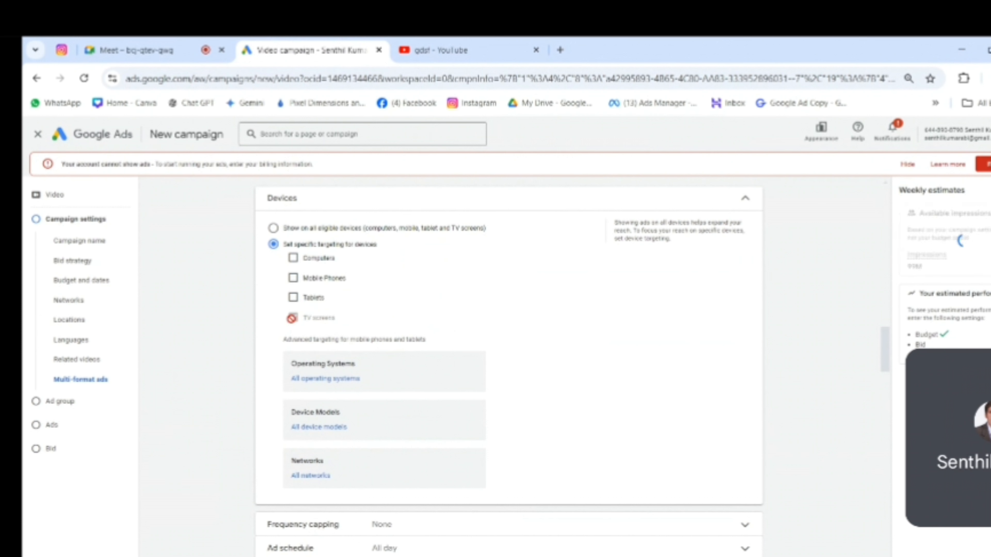
{"action": "left_click", "coordinate": [293, 297]}
{"action": "left_click", "coordinate": [293, 278]}
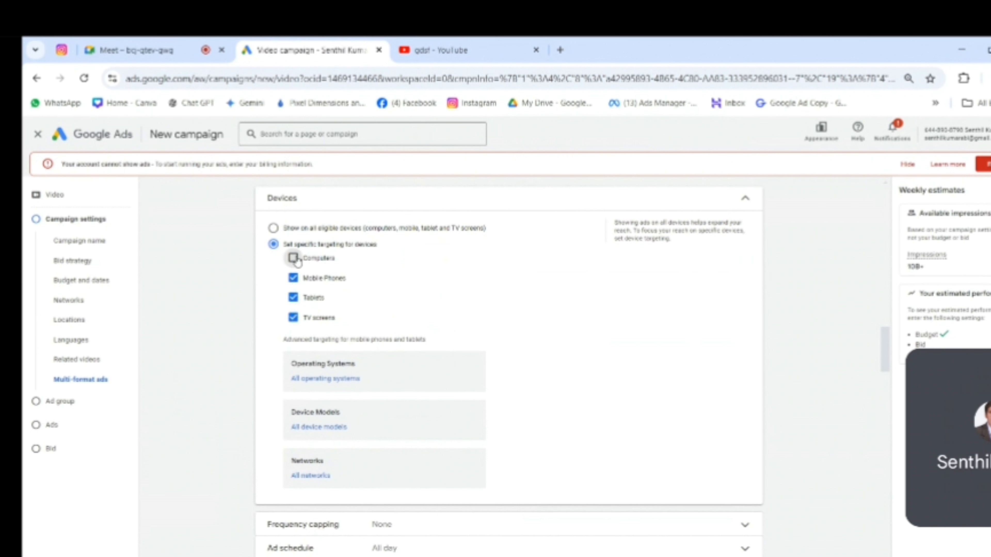
{"action": "left_click", "coordinate": [293, 258]}
Restrict mobile and tablet targeting to the Android operating system and exclude computers and TV screens from the devices
{"action": "left_click_drag", "start_coordinate": [284, 338], "coordinate": [442, 338]}
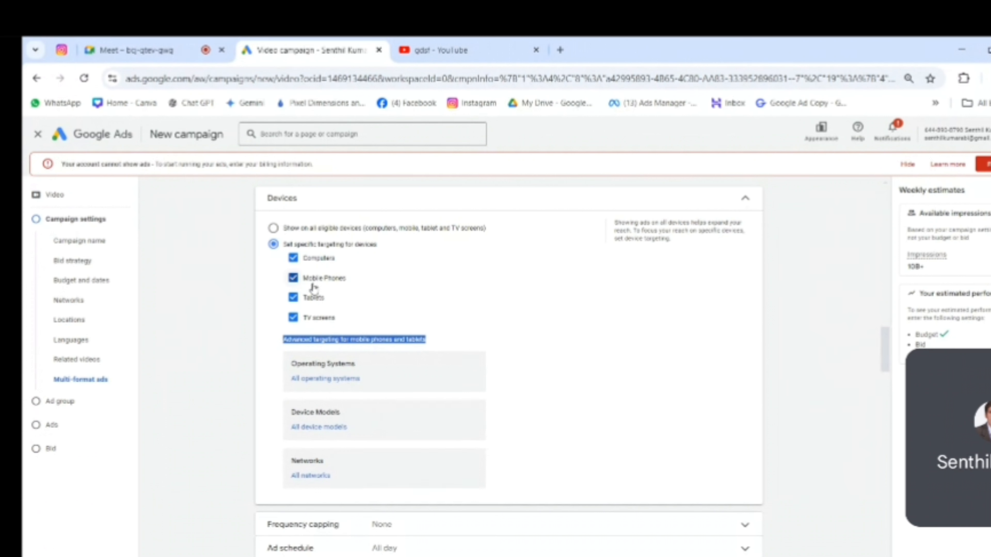
{"action": "left_click", "coordinate": [479, 308]}
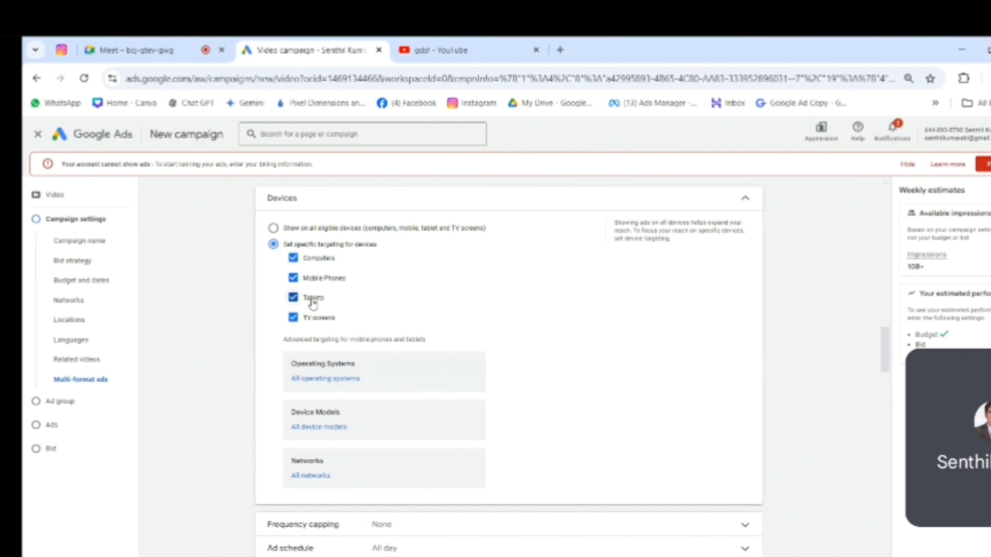
{"action": "left_click_drag", "start_coordinate": [276, 341], "coordinate": [433, 336]}
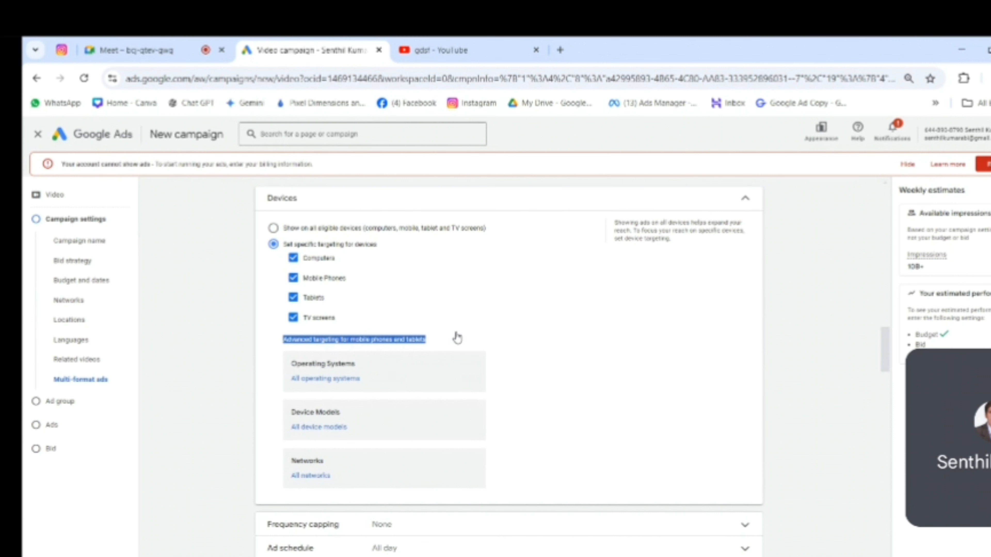
{"action": "left_click", "coordinate": [514, 340]}
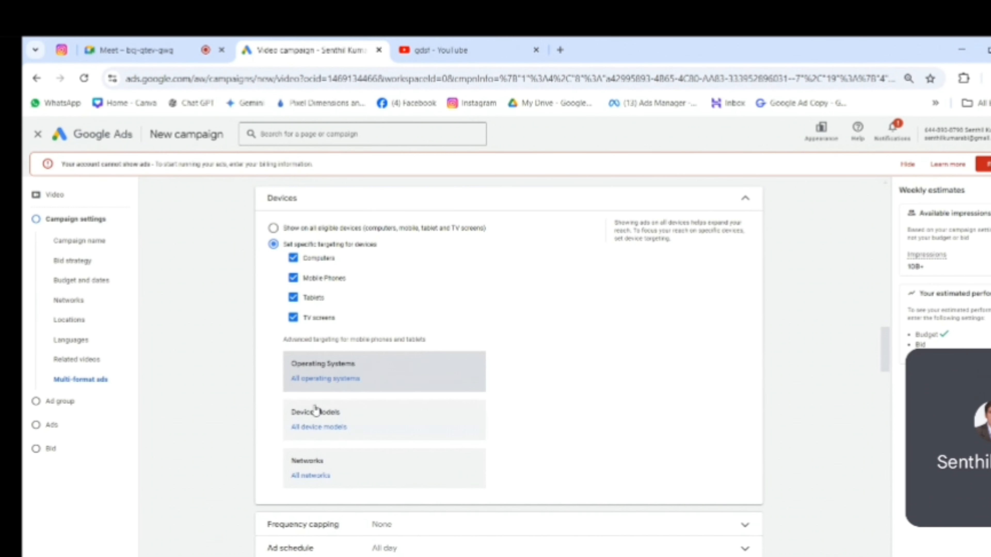
{"action": "left_click", "coordinate": [317, 381]}
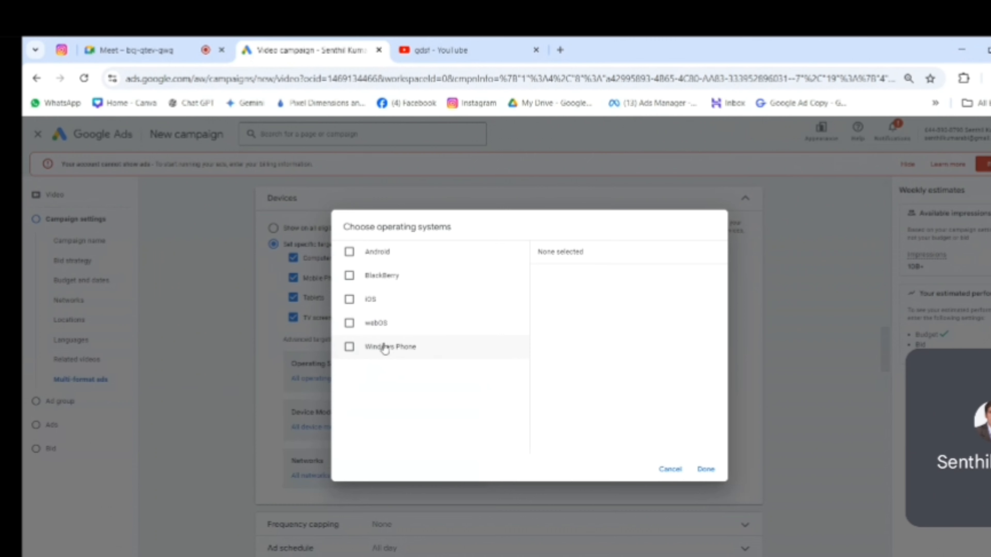
{"action": "left_click", "coordinate": [349, 252]}
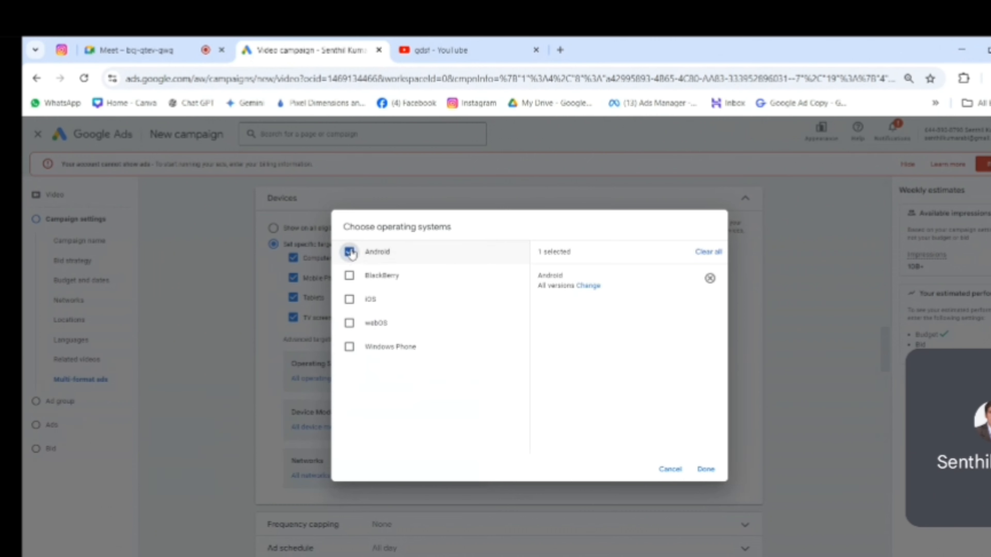
{"action": "left_click", "coordinate": [705, 469]}
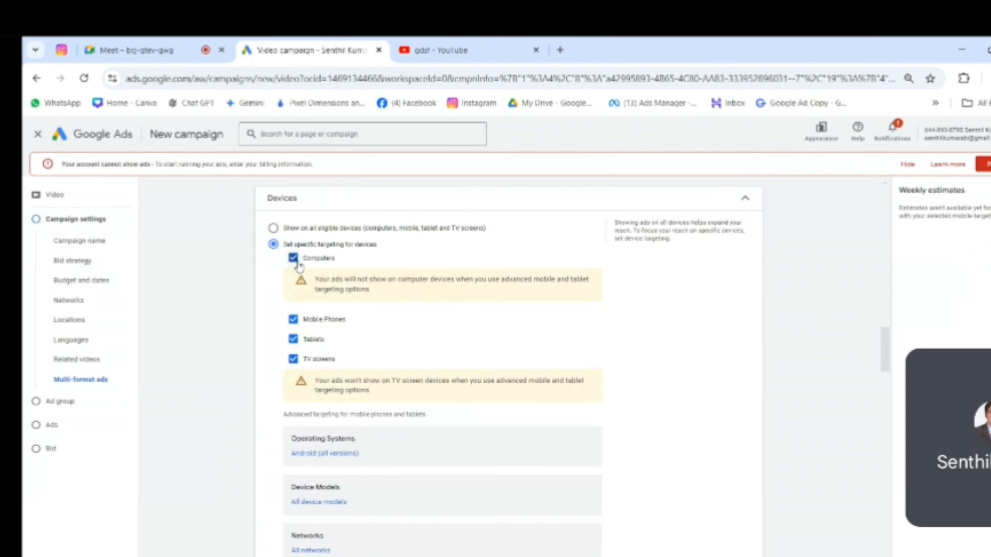
{"action": "left_click", "coordinate": [293, 258]}
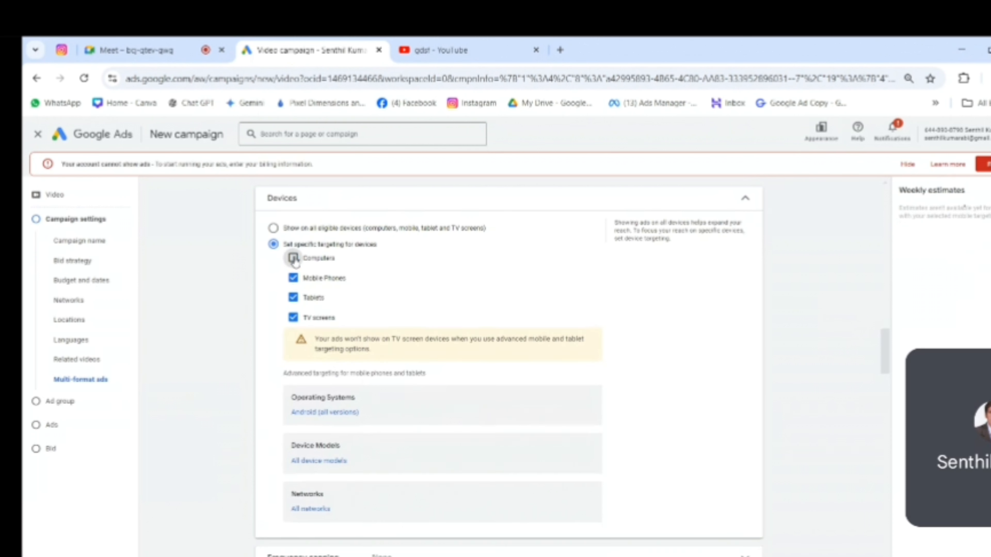
{"action": "left_click", "coordinate": [293, 320]}
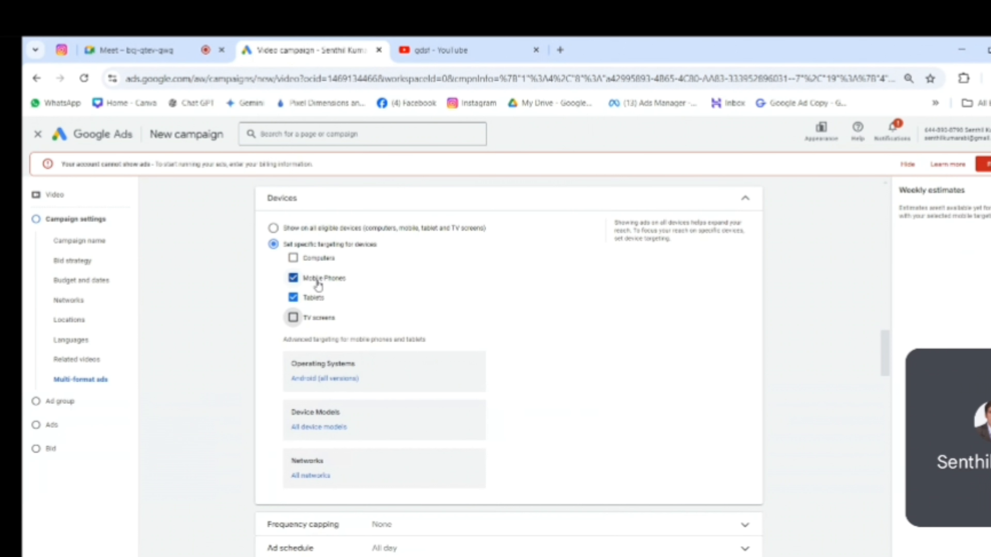
Browse the Android device models for mobile and tablet targeting and try selecting all Samsung models
{"action": "left_click", "coordinate": [320, 430]}
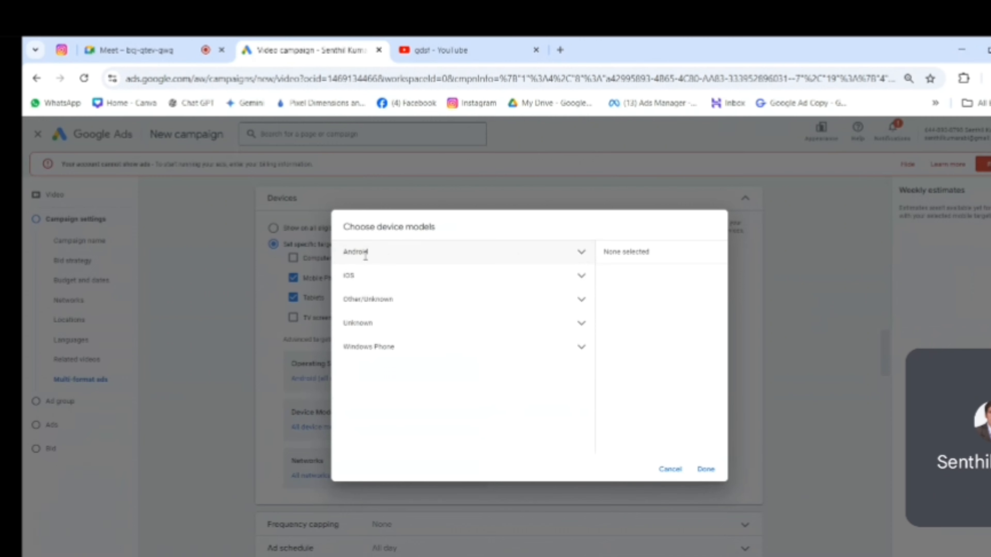
{"action": "left_click", "coordinate": [582, 253]}
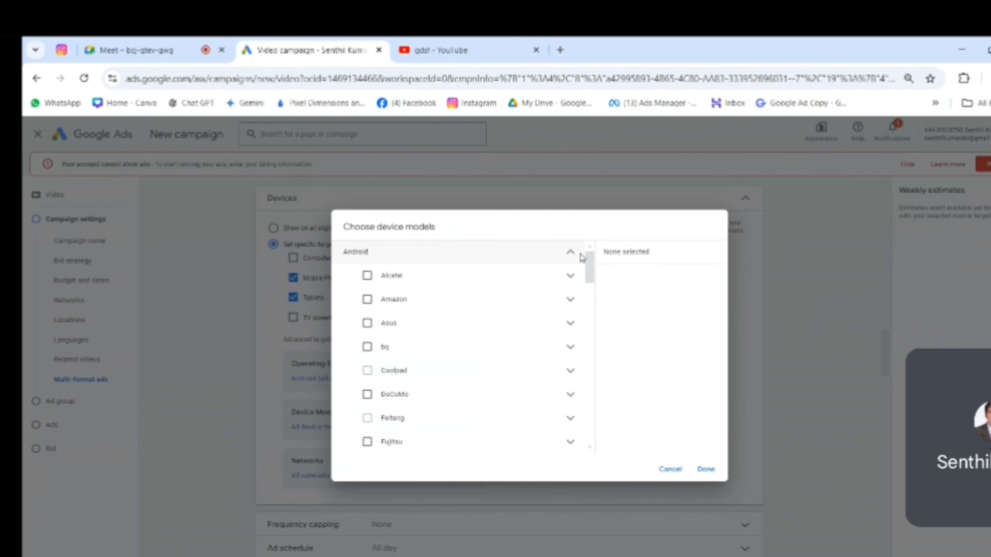
{"action": "scroll", "coordinate": [426, 371], "scroll_direction": "down", "scroll_amount": 10}
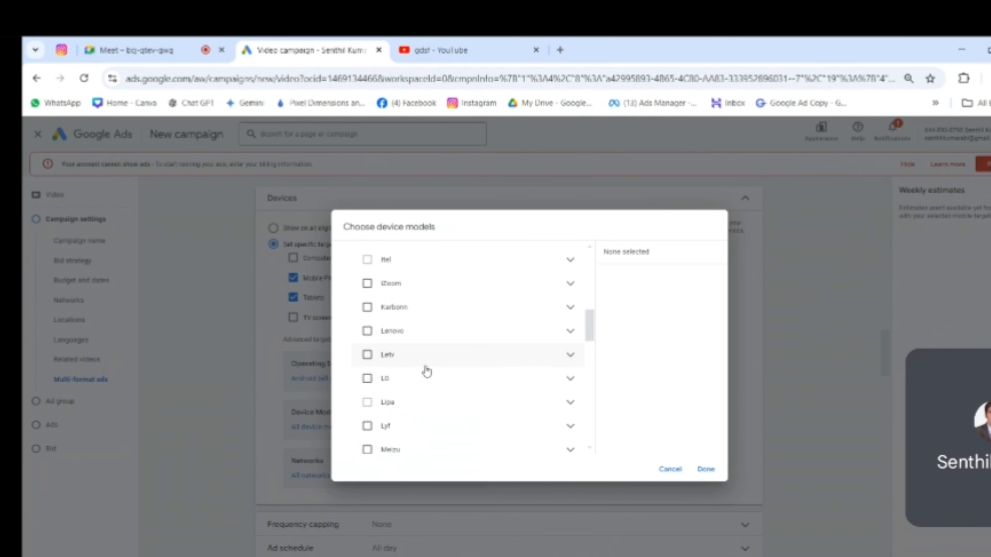
{"action": "scroll", "coordinate": [427, 371], "scroll_direction": "down", "scroll_amount": 15}
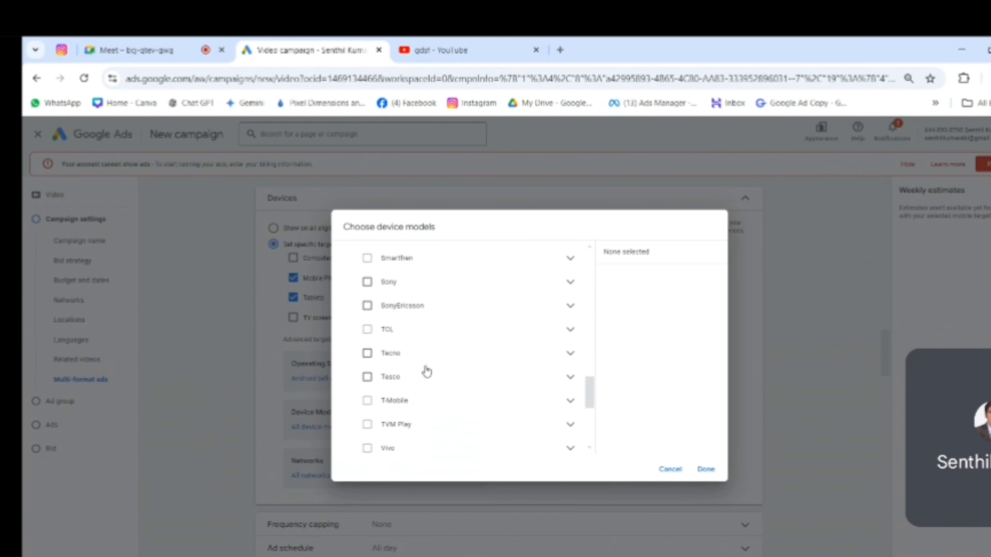
{"action": "scroll", "coordinate": [427, 371], "scroll_direction": "up", "scroll_amount": 5}
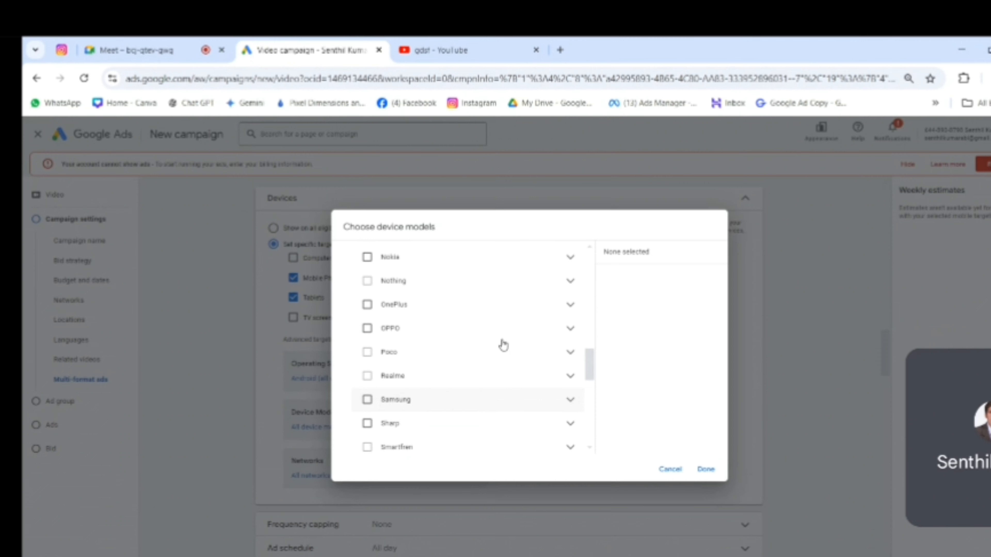
{"action": "scroll", "coordinate": [503, 345], "scroll_direction": "down", "scroll_amount": 2}
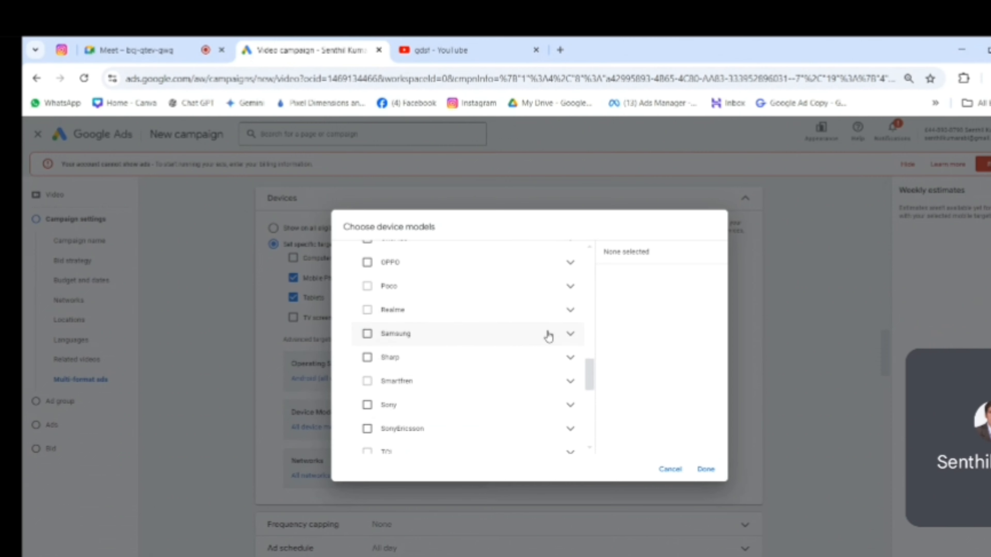
{"action": "left_click", "coordinate": [568, 342]}
{"action": "scroll", "coordinate": [568, 347], "scroll_direction": "up", "scroll_amount": 5}
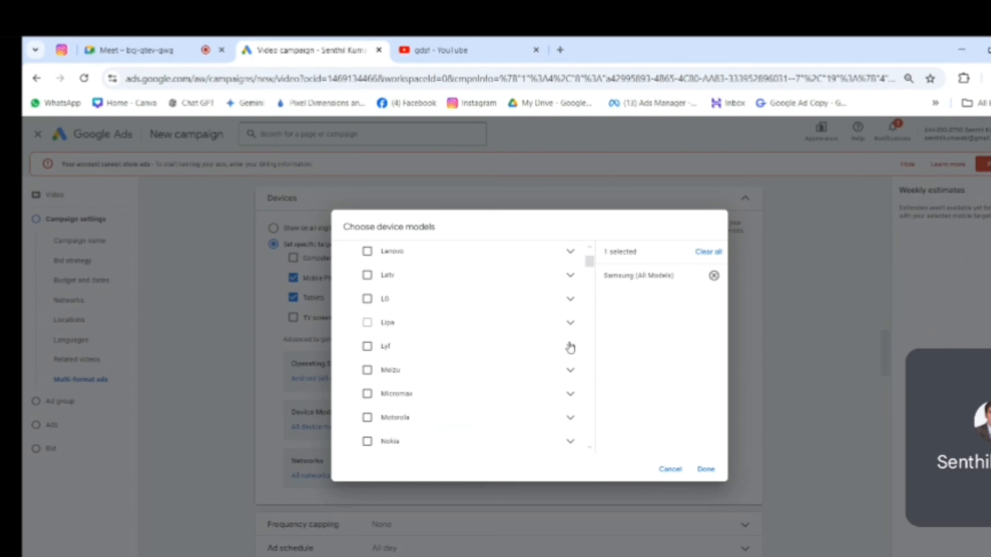
{"action": "scroll", "coordinate": [567, 351], "scroll_direction": "down", "scroll_amount": 5}
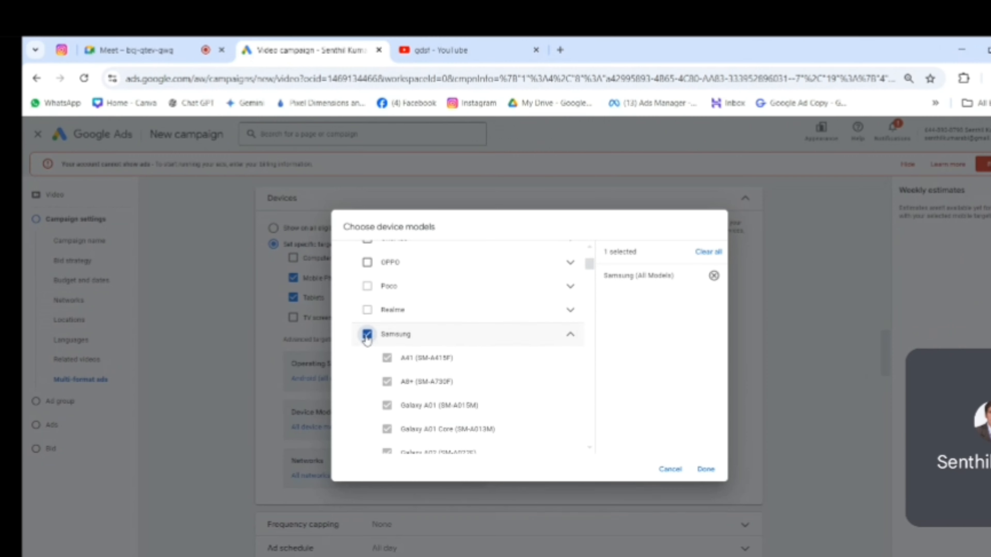
{"action": "left_click", "coordinate": [464, 336]}
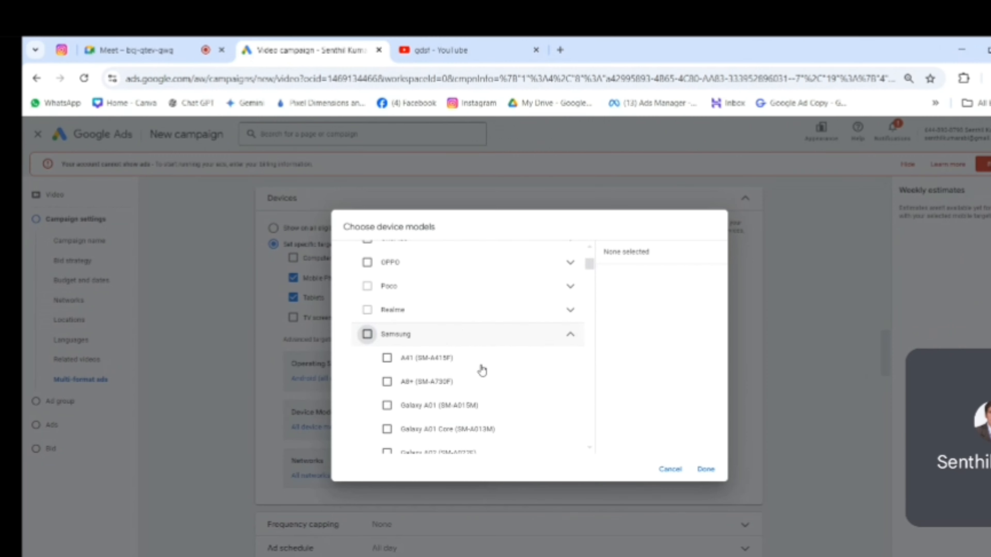
Try targeting only the Samsung Galaxy A03s (SM-A037M), and remove it from the selected device models
{"action": "scroll", "coordinate": [511, 351], "scroll_direction": "down", "scroll_amount": 3}
{"action": "scroll", "coordinate": [453, 310], "scroll_direction": "up", "scroll_amount": 3}
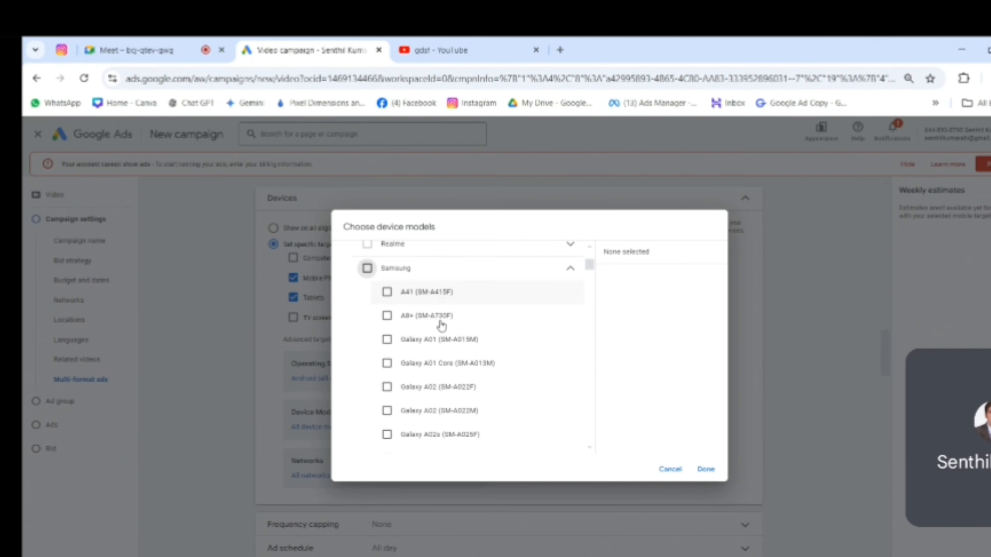
{"action": "scroll", "coordinate": [492, 354], "scroll_direction": "down", "scroll_amount": 3}
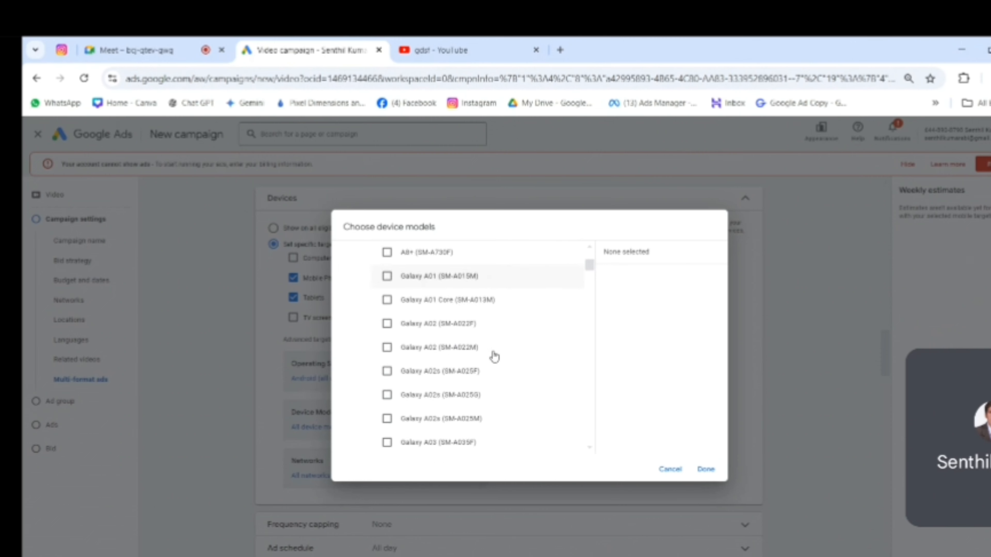
{"action": "scroll", "coordinate": [493, 356], "scroll_direction": "down", "scroll_amount": 4}
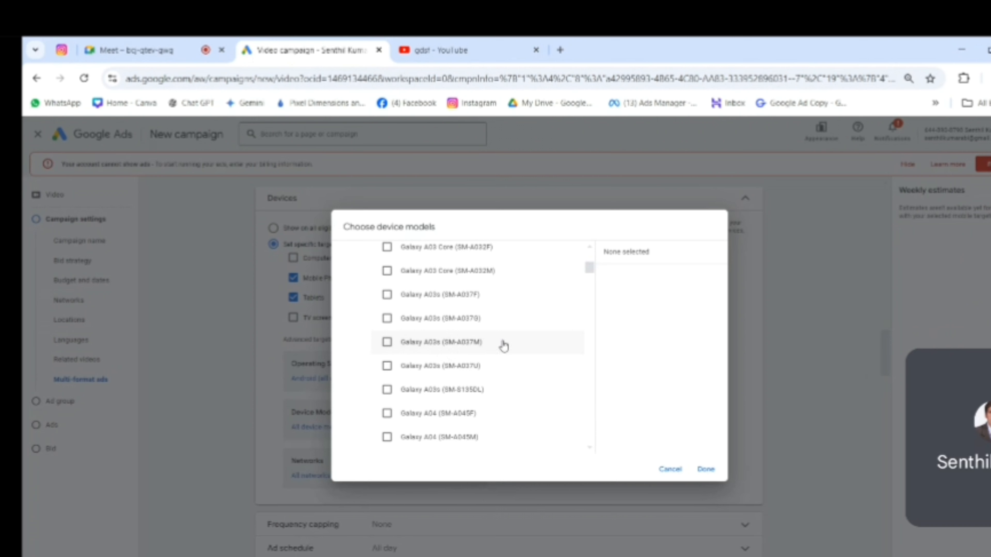
{"action": "left_click", "coordinate": [386, 343]}
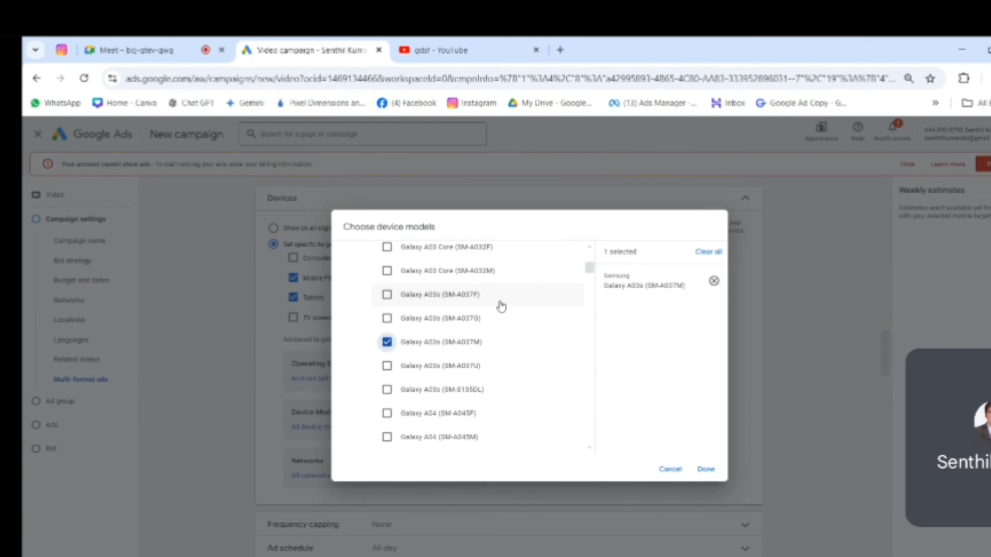
{"action": "scroll", "coordinate": [485, 324], "scroll_direction": "up", "scroll_amount": 5}
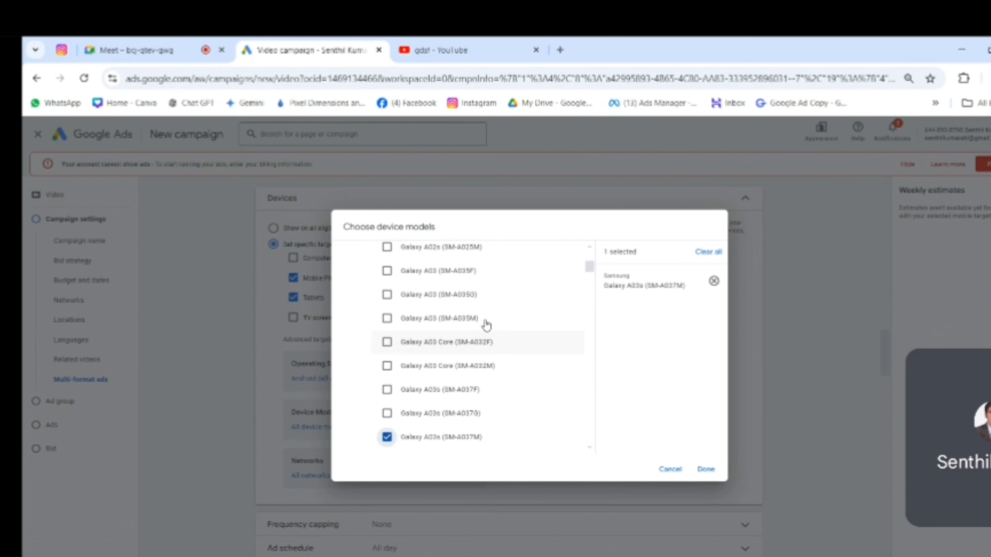
{"action": "scroll", "coordinate": [485, 325], "scroll_direction": "up", "scroll_amount": 5}
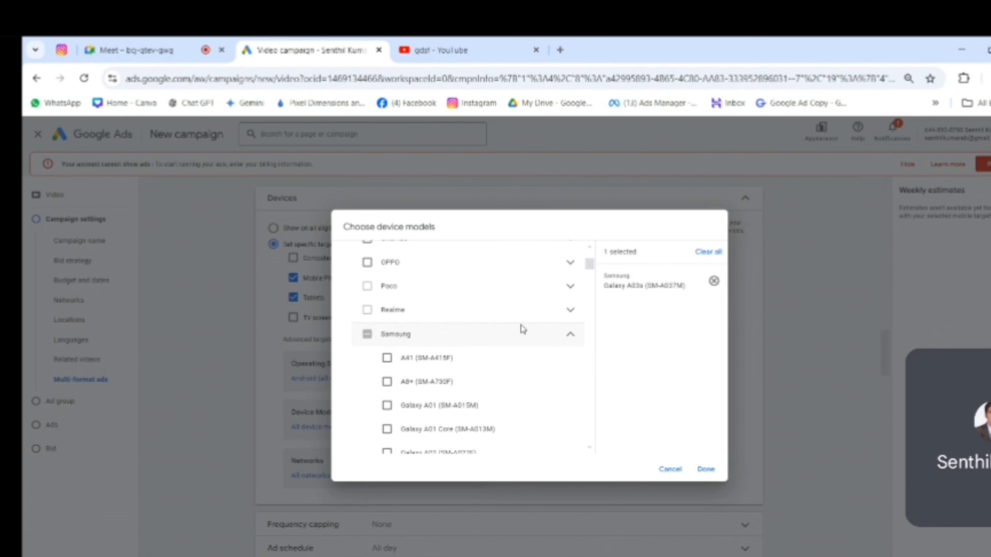
{"action": "left_click", "coordinate": [714, 283]}
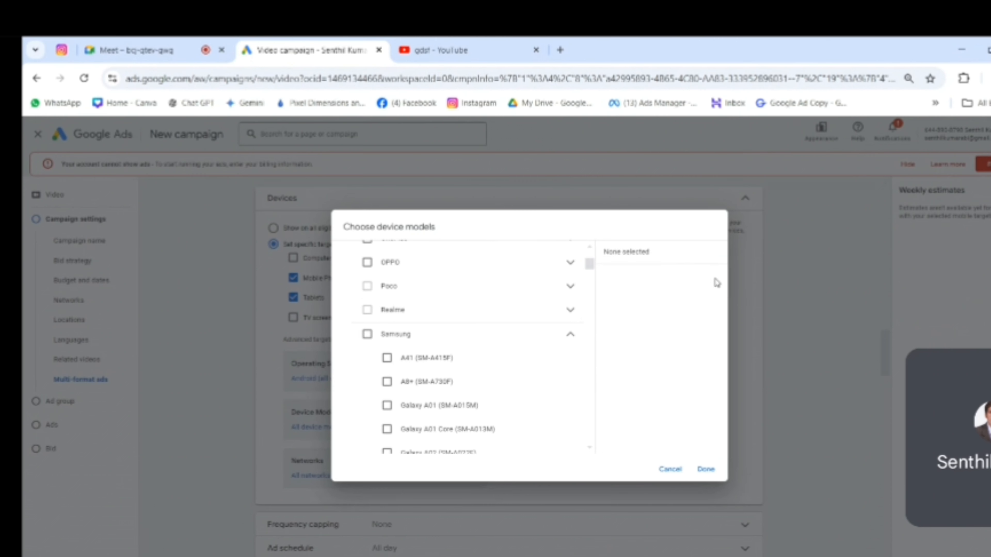
Restrict the device models to Samsung (All Models) and apply the selection
{"action": "left_click", "coordinate": [368, 336]}
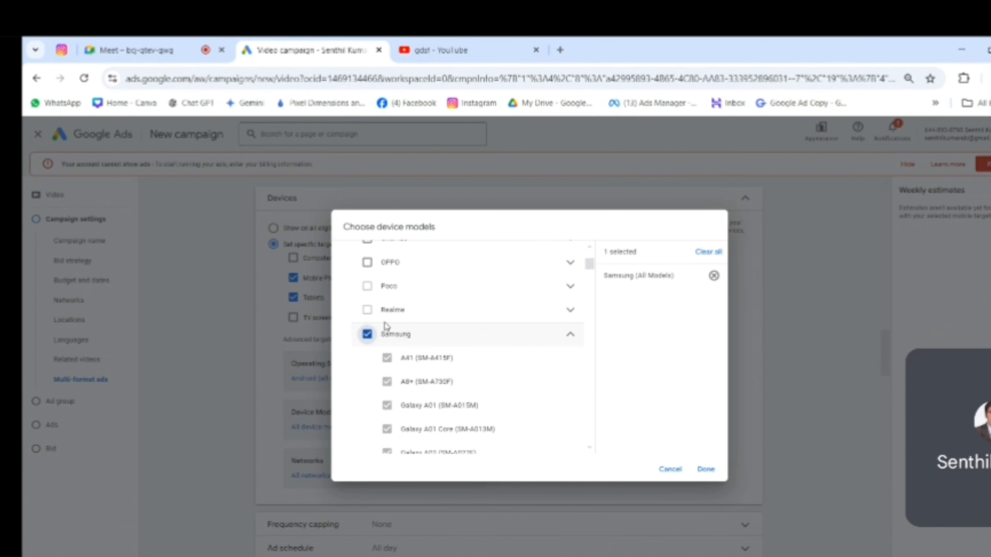
{"action": "scroll", "coordinate": [521, 339], "scroll_direction": "down", "scroll_amount": 15}
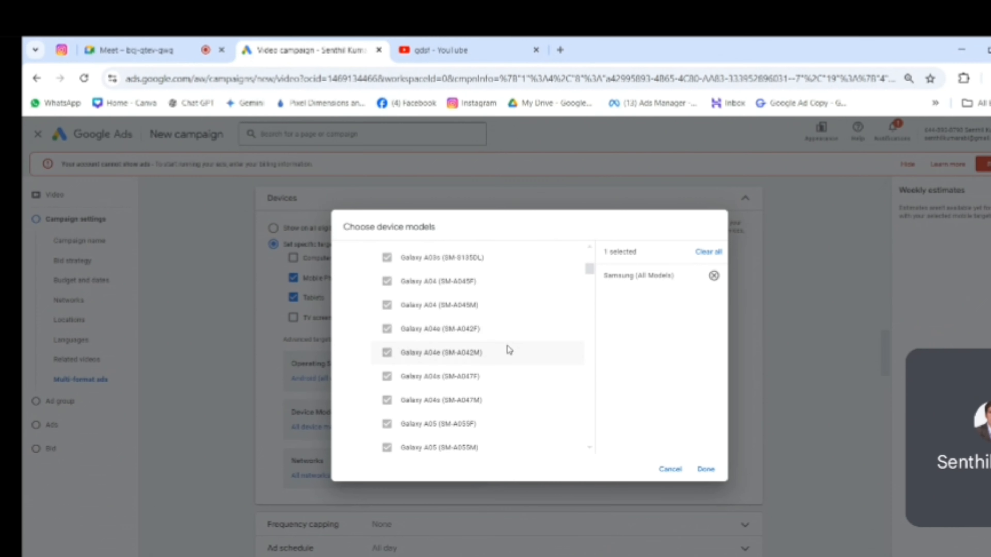
{"action": "scroll", "coordinate": [499, 365], "scroll_direction": "down", "scroll_amount": 15}
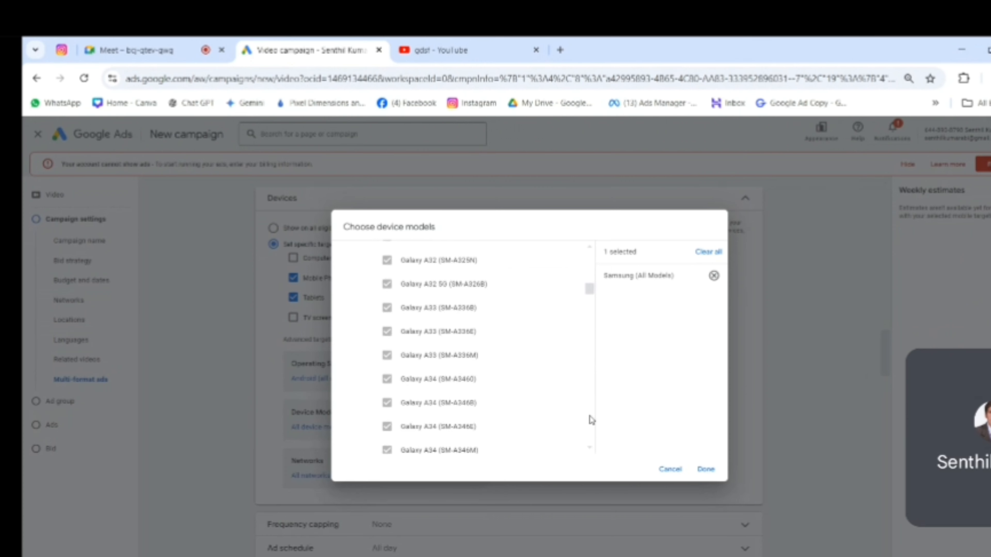
{"action": "scroll", "coordinate": [590, 421], "scroll_direction": "down", "scroll_amount": 15}
{"action": "left_click_drag", "start_coordinate": [591, 423], "coordinate": [602, 177]}
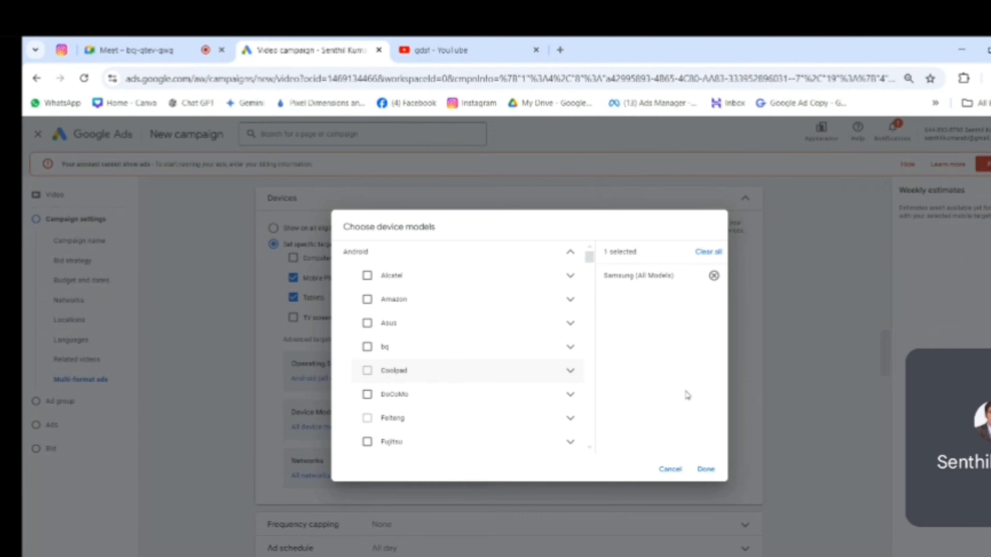
{"action": "left_click", "coordinate": [704, 472]}
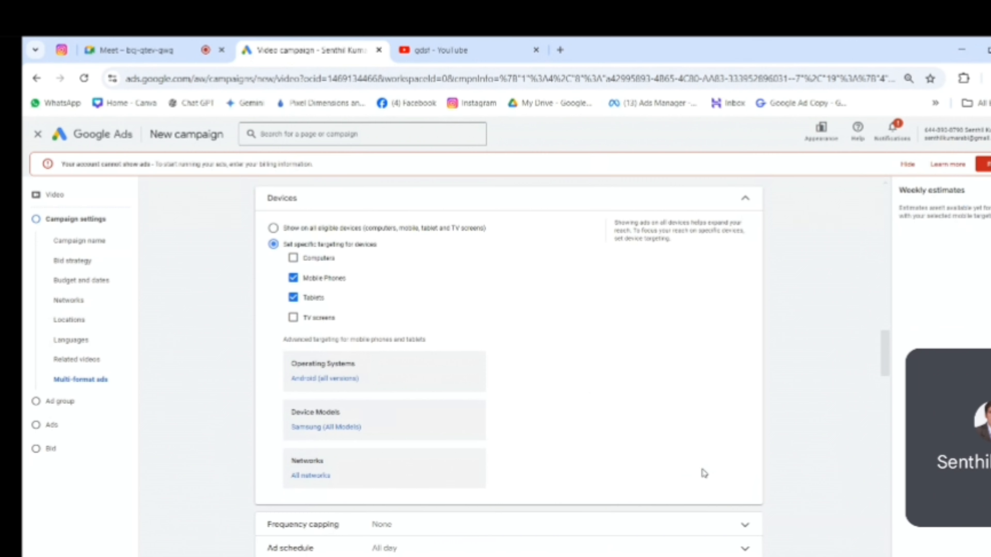
Check the network choices for India without selecting any, and set the campaign to show on all eligible devices
{"action": "left_click", "coordinate": [314, 464]}
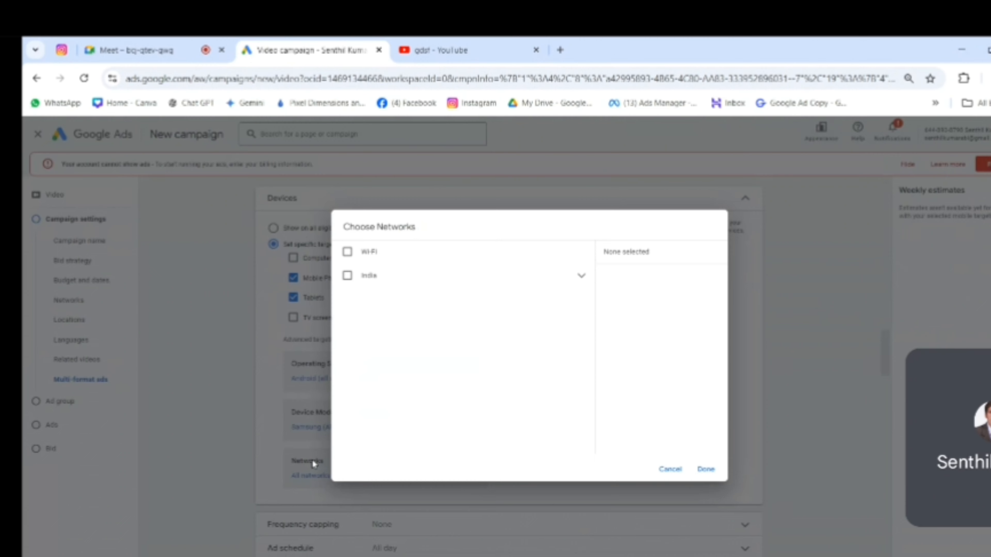
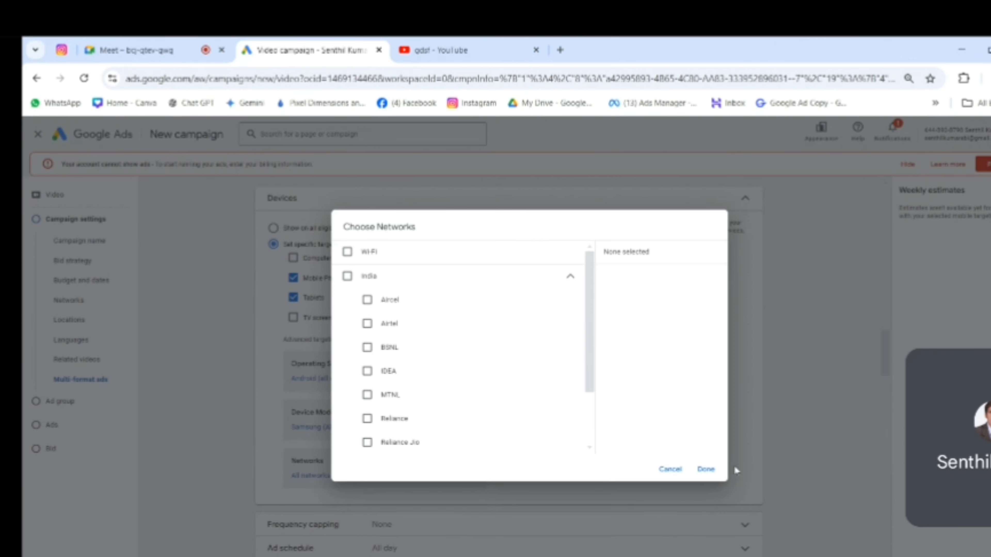
{"action": "left_click", "coordinate": [680, 468]}
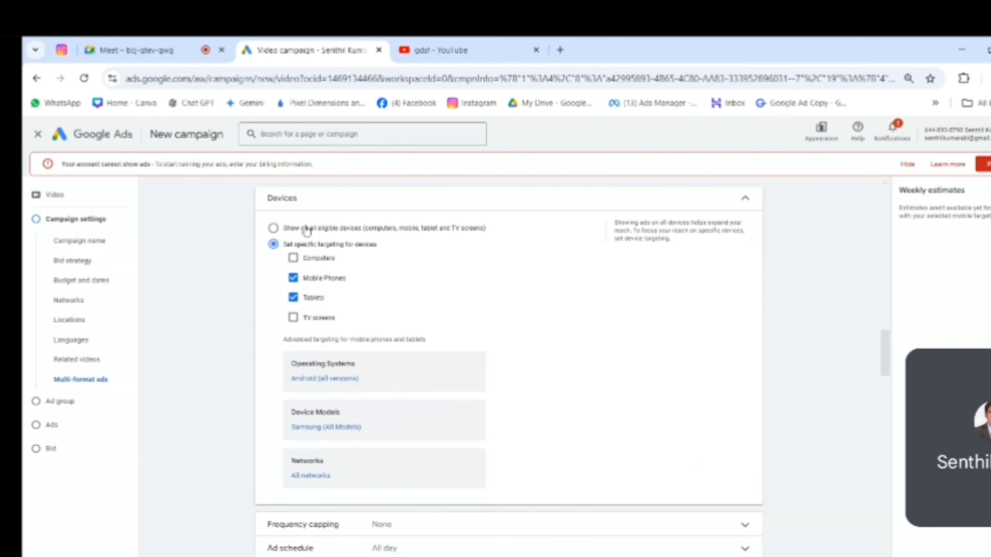
{"action": "left_click", "coordinate": [273, 229]}
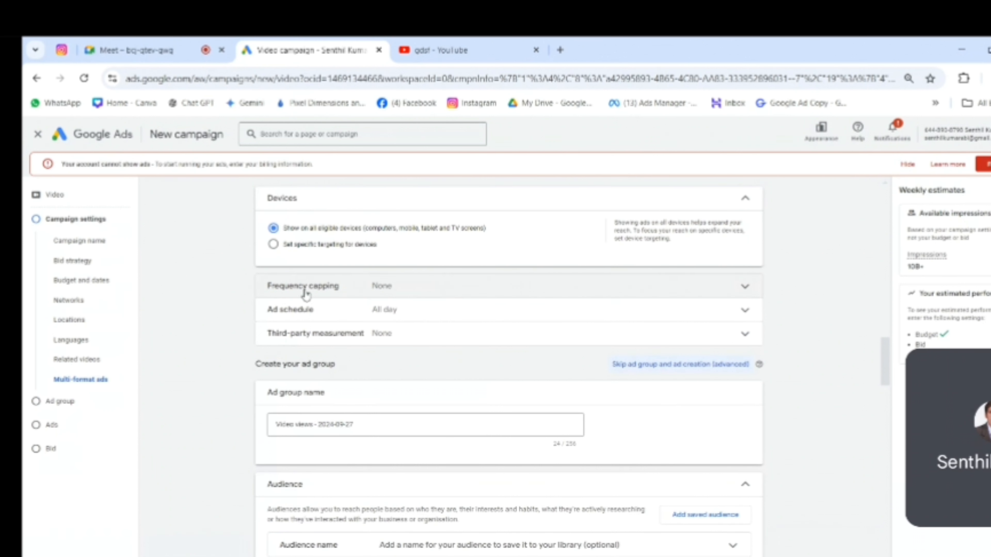
Expand the campaign's frequency capping and cap impression frequency at 2 per day
{"action": "left_click", "coordinate": [745, 291]}
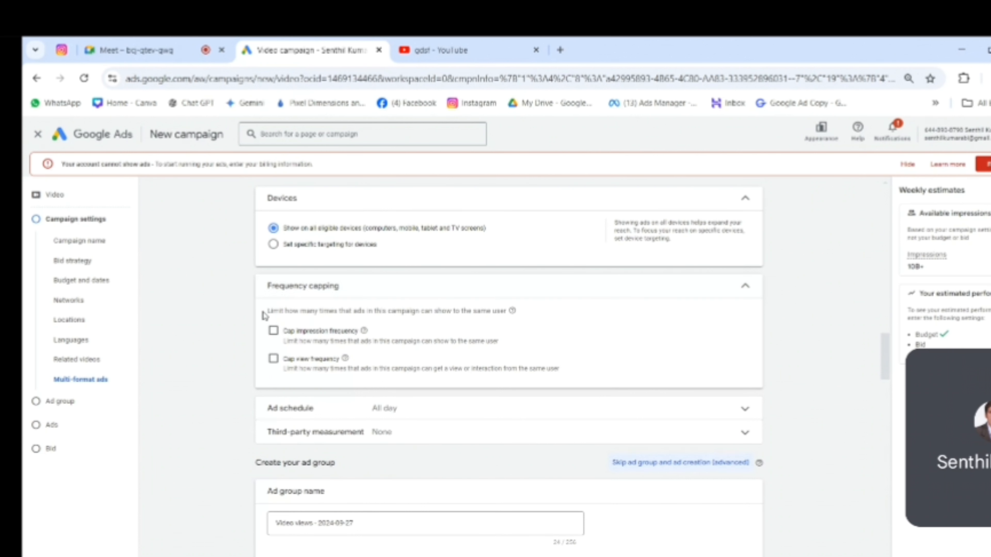
{"action": "left_click_drag", "start_coordinate": [268, 311], "coordinate": [507, 311]}
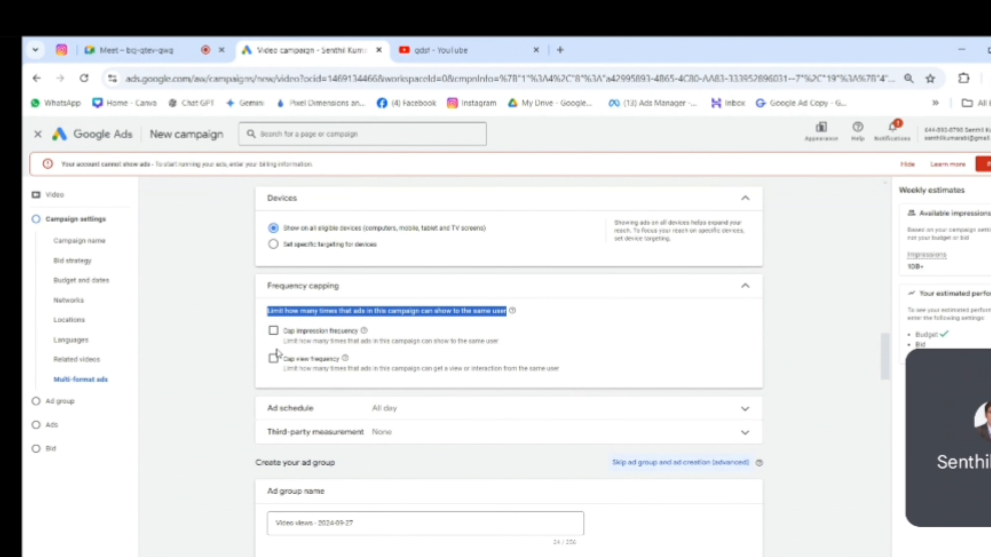
{"action": "left_click_drag", "start_coordinate": [280, 344], "coordinate": [504, 347]}
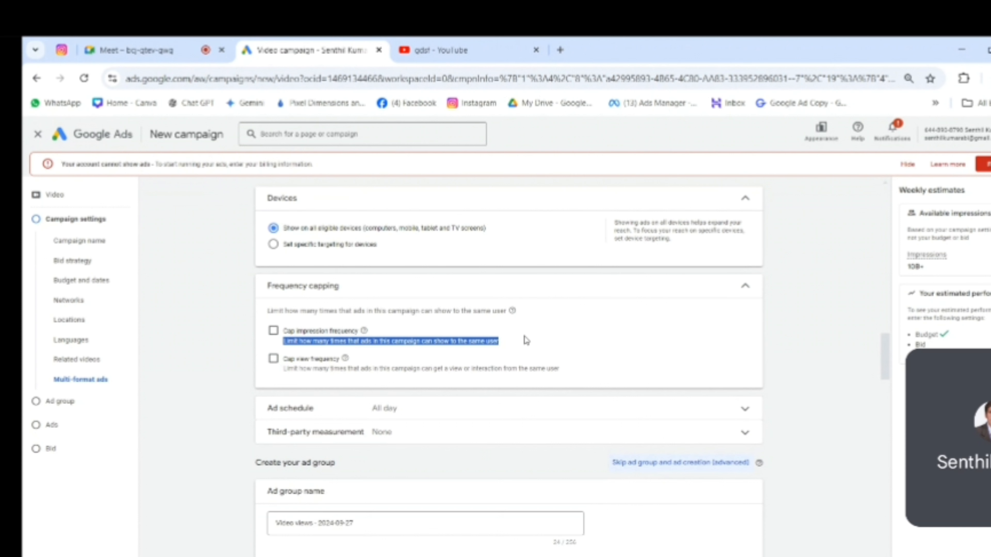
{"action": "left_click", "coordinate": [273, 331]}
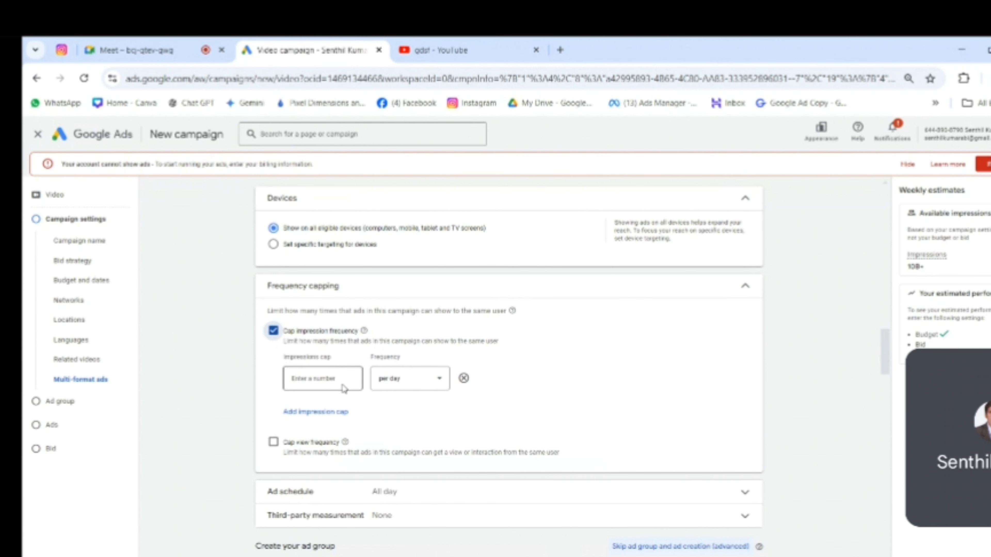
{"action": "left_click", "coordinate": [307, 377]}
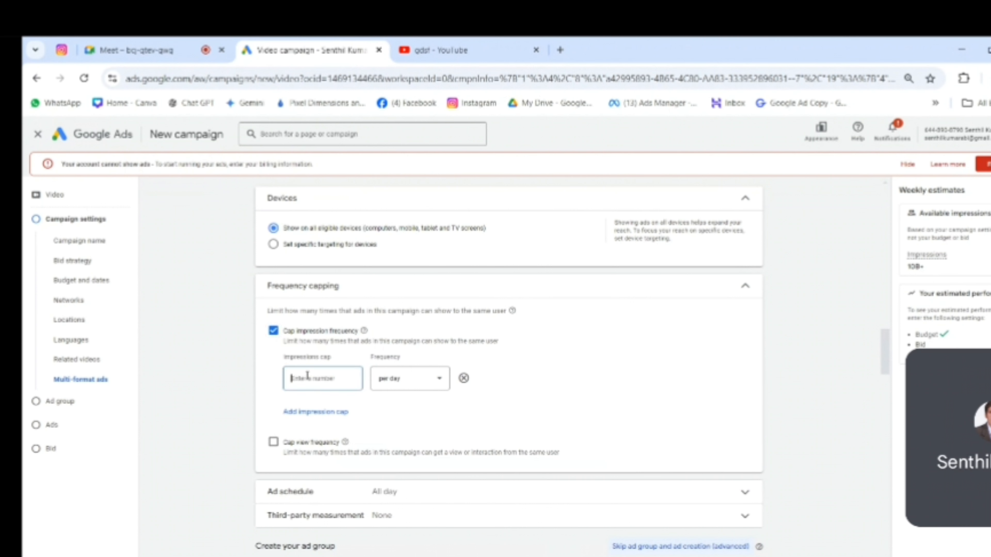
{"action": "type", "text": "2"}
{"action": "left_click", "coordinate": [440, 382]}
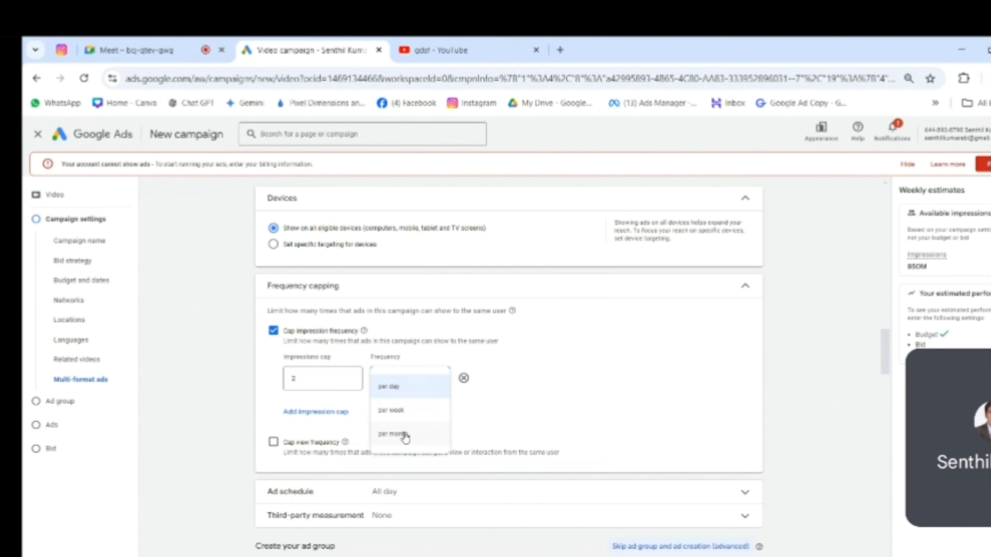
{"action": "left_click", "coordinate": [530, 387]}
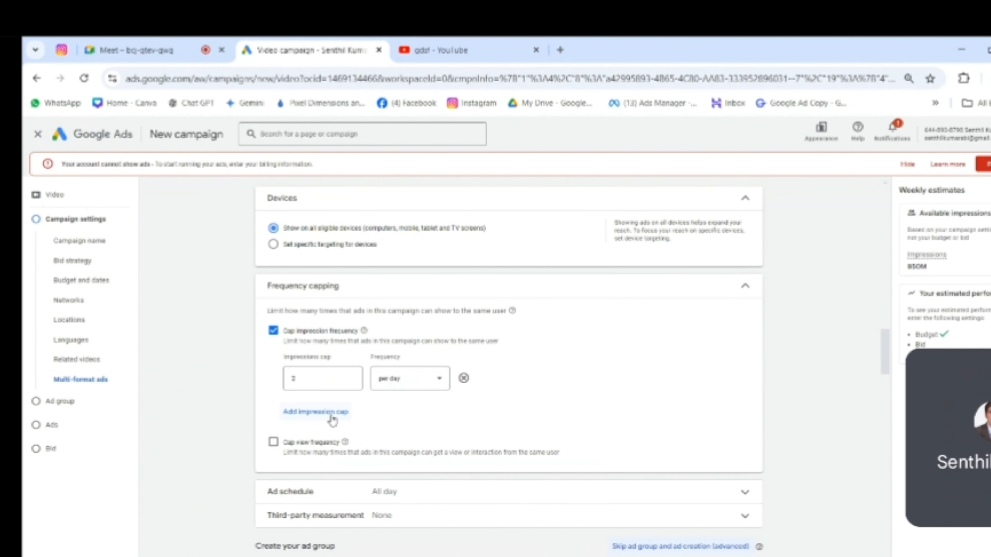
Add a second impression cap of 12 per week to the frequency capping
{"action": "left_click", "coordinate": [308, 413]}
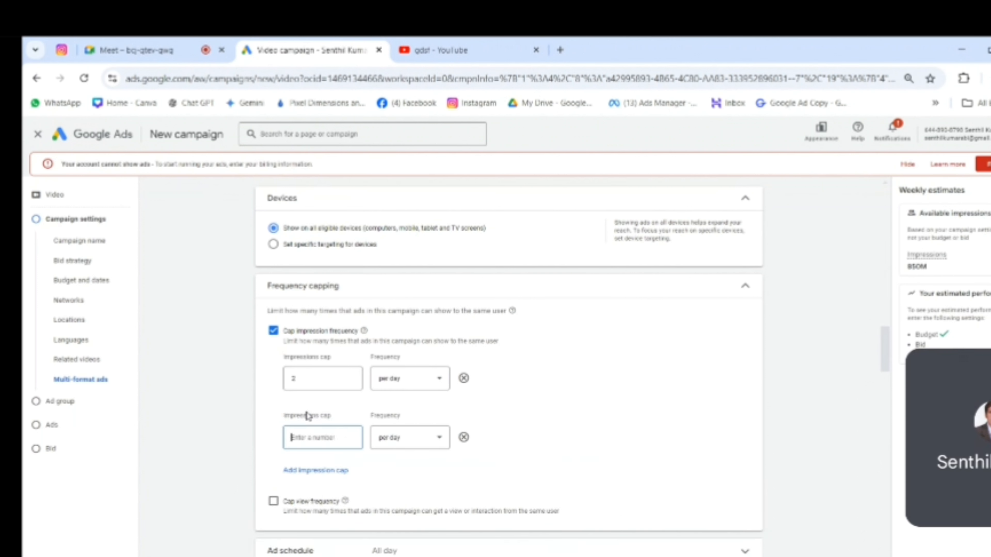
{"action": "left_click", "coordinate": [428, 437]}
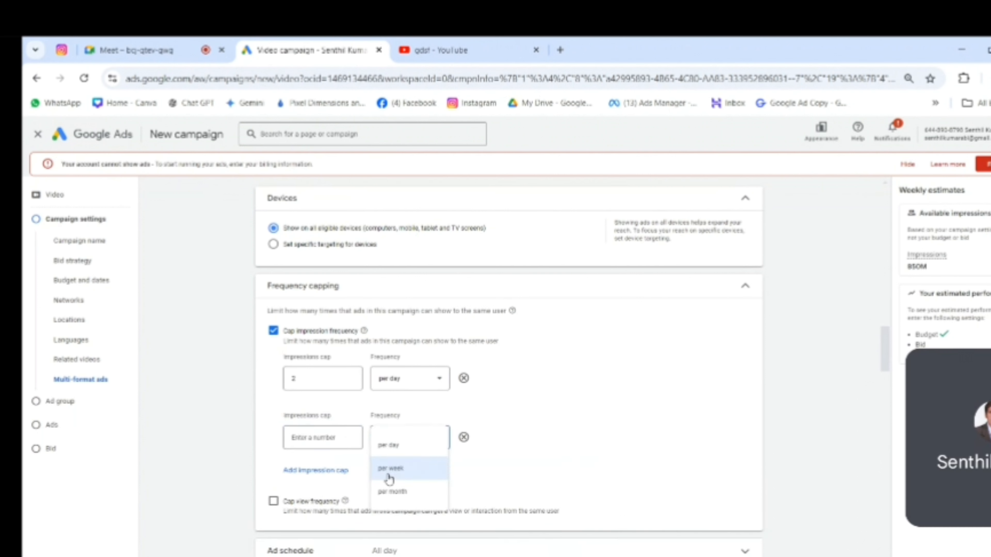
{"action": "left_click", "coordinate": [388, 473]}
{"action": "left_click", "coordinate": [318, 436]}
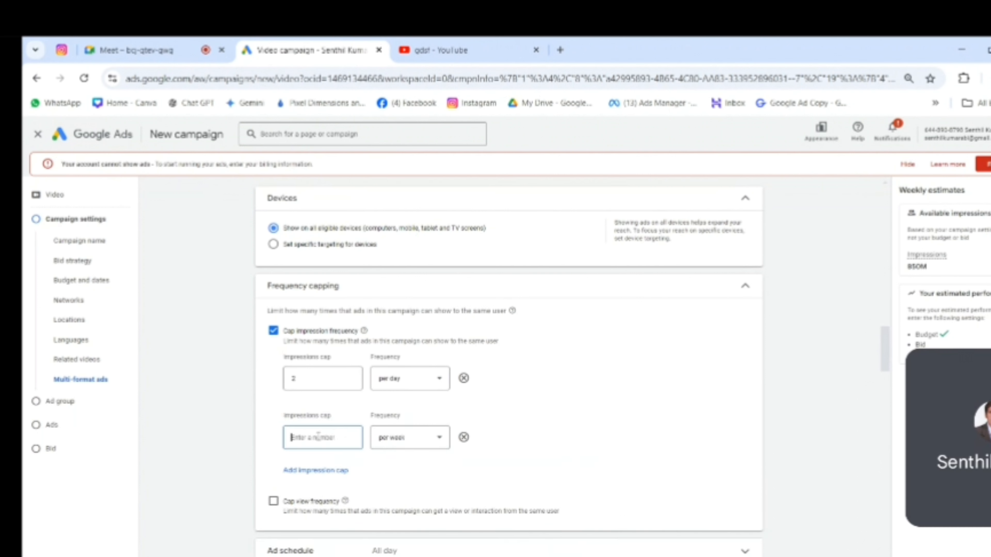
{"action": "type", "text": "12"}
Add a third impression cap of 50 per month to the frequency capping
{"action": "left_click", "coordinate": [310, 471]}
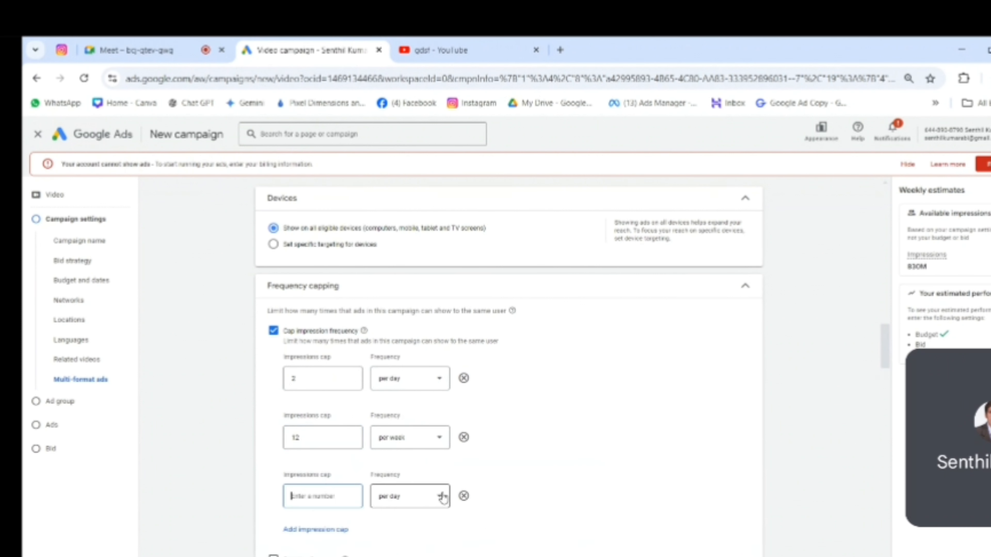
{"action": "left_click", "coordinate": [439, 497]}
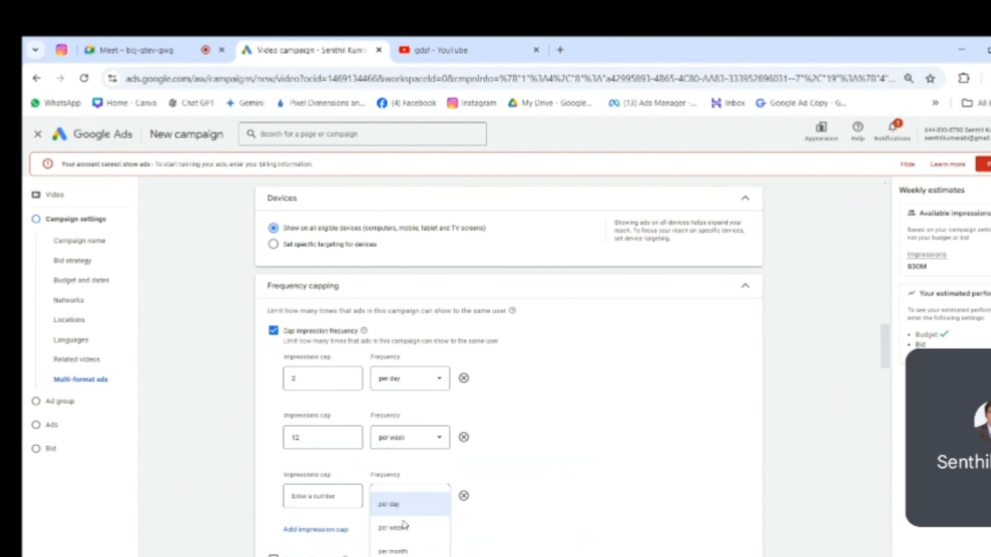
{"action": "left_click", "coordinate": [394, 551]}
{"action": "left_click", "coordinate": [335, 497]}
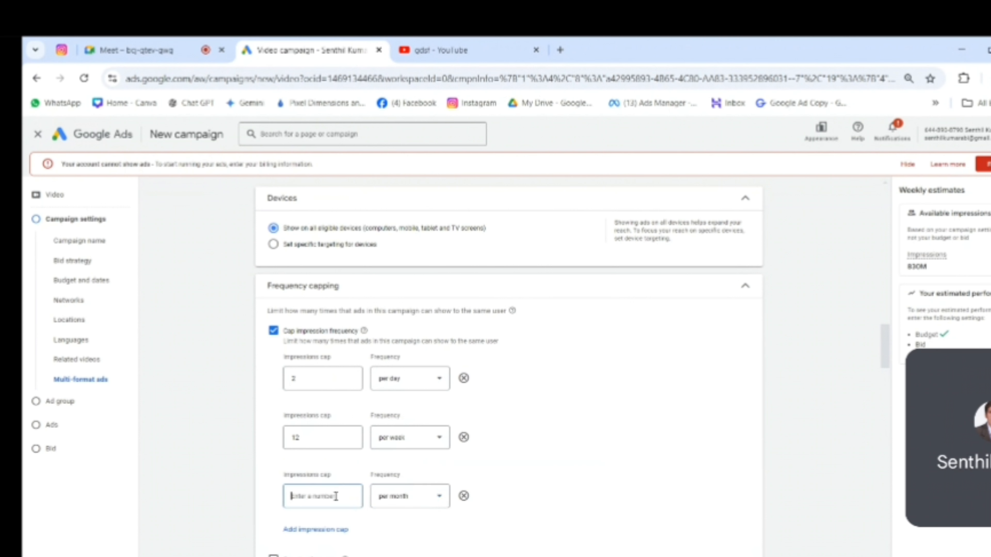
{"action": "type", "text": "50"}
Remove the daily and monthly impression caps, and set the remaining weekly cap to 2 impressions
{"action": "left_click", "coordinate": [464, 378]}
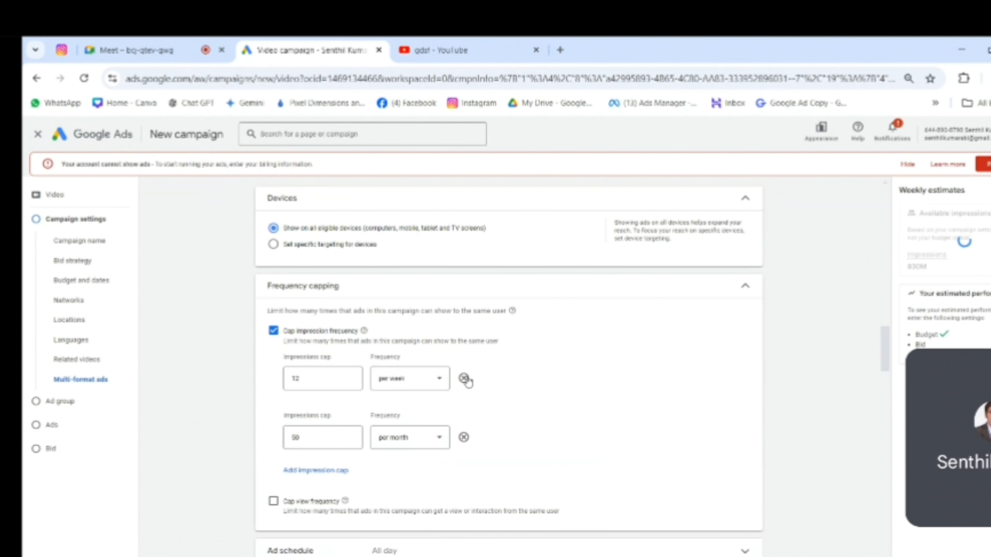
{"action": "left_click", "coordinate": [463, 437]}
{"action": "left_click", "coordinate": [321, 378]}
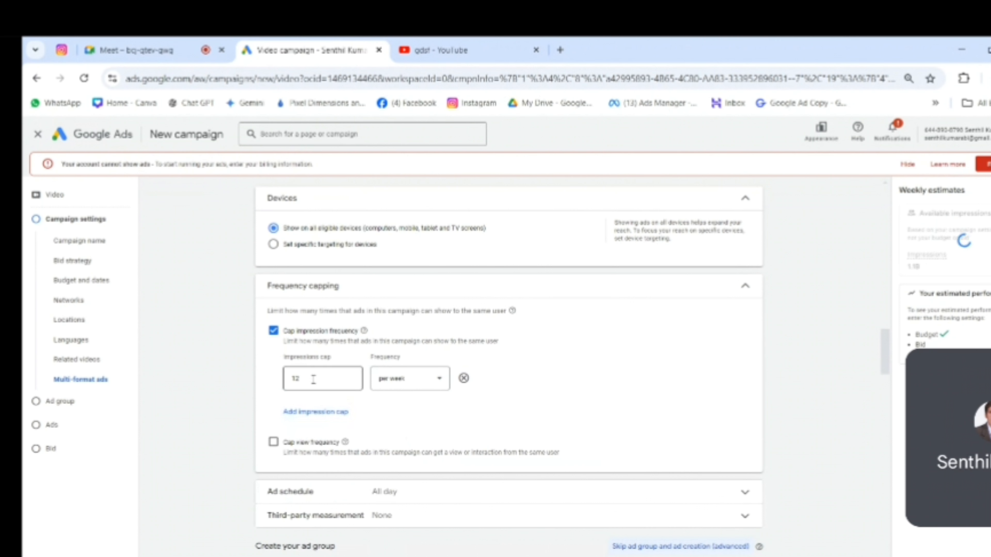
{"action": "left_click_drag", "start_coordinate": [320, 379], "coordinate": [286, 387]}
{"action": "type", "text": "2"}
{"action": "left_click", "coordinate": [564, 346]}
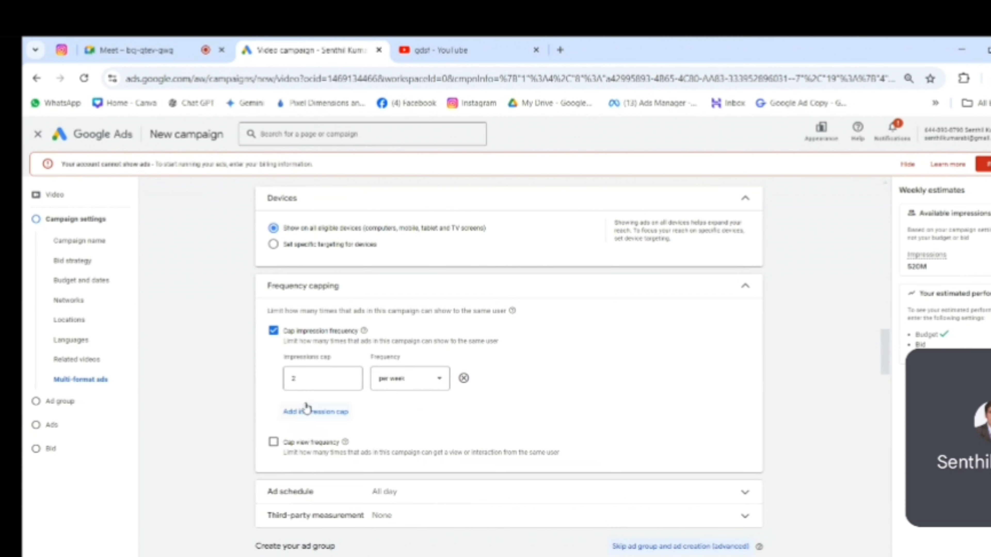
{"action": "left_click_drag", "start_coordinate": [304, 378], "coordinate": [273, 380]}
{"action": "left_click_drag", "start_coordinate": [287, 452], "coordinate": [378, 453]}
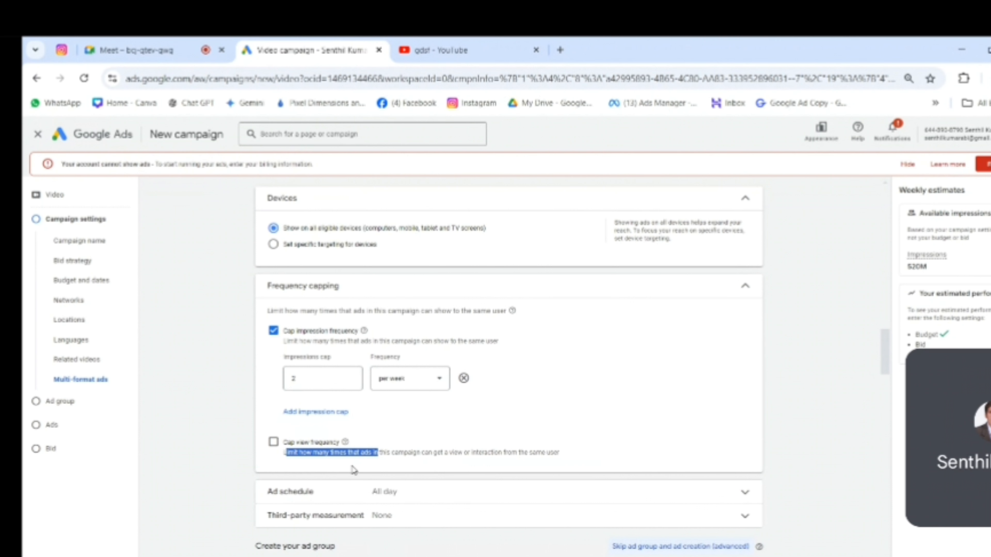
{"action": "left_click", "coordinate": [573, 413]}
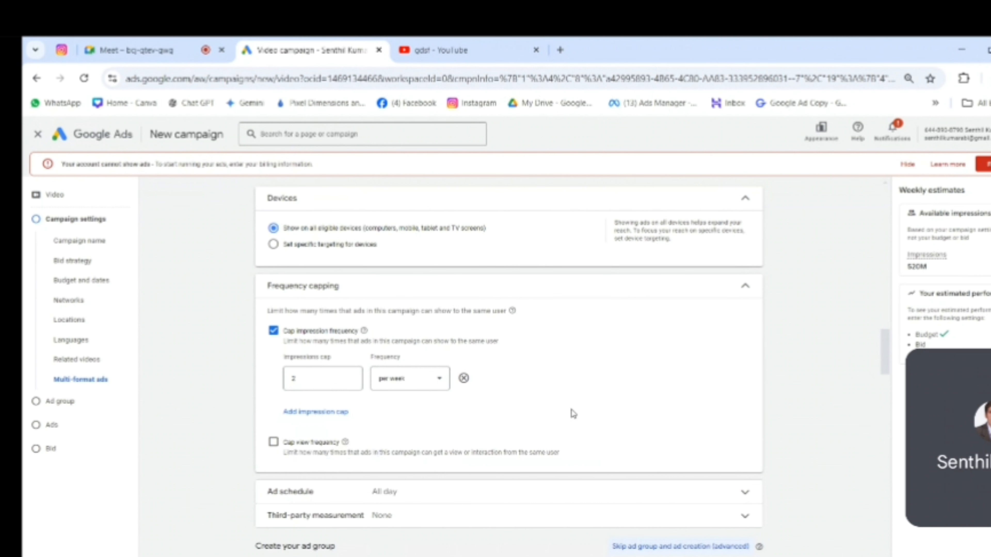
Cap view frequency at 2 per week and collapse the frequency capping settings
{"action": "left_click", "coordinate": [273, 441]}
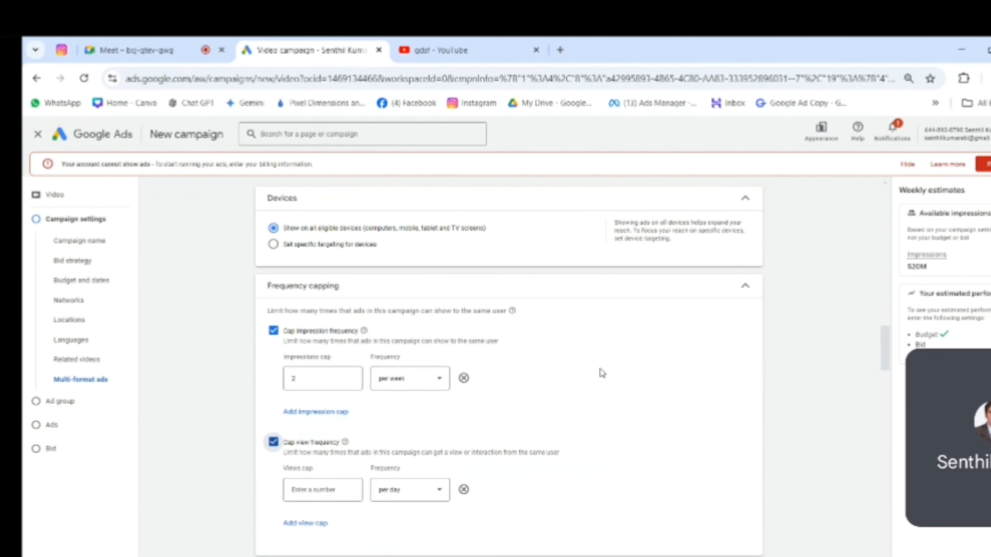
{"action": "left_click", "coordinate": [439, 492]}
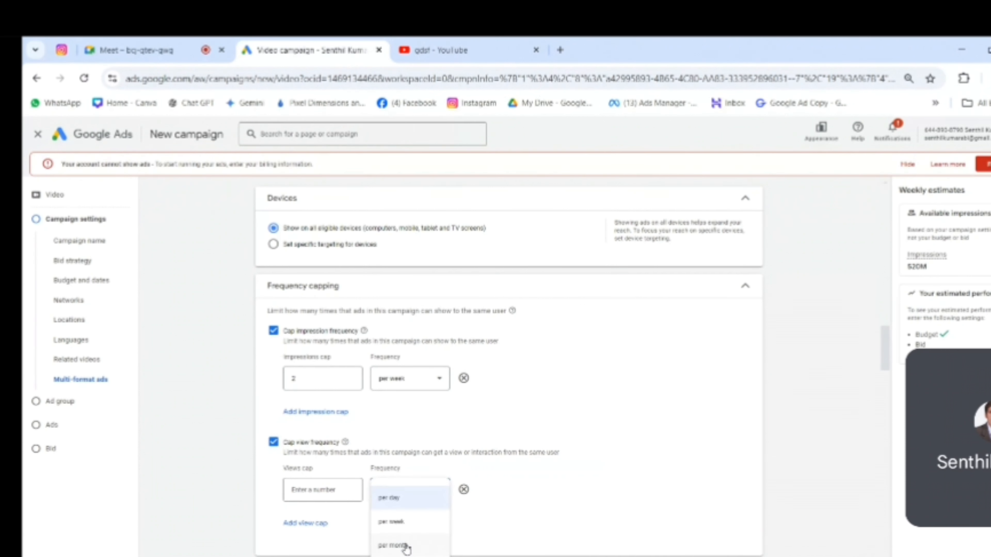
{"action": "left_click", "coordinate": [398, 523]}
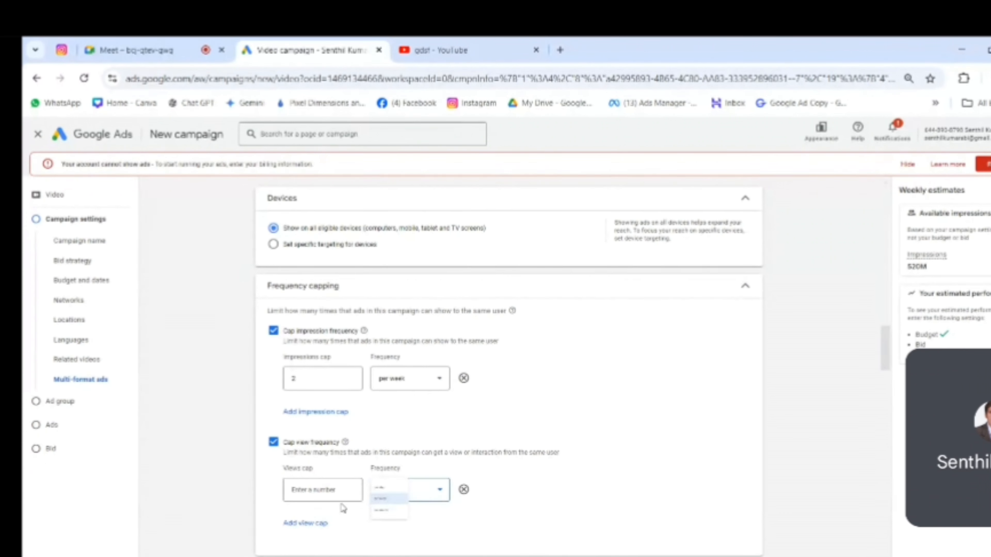
{"action": "left_click", "coordinate": [331, 493]}
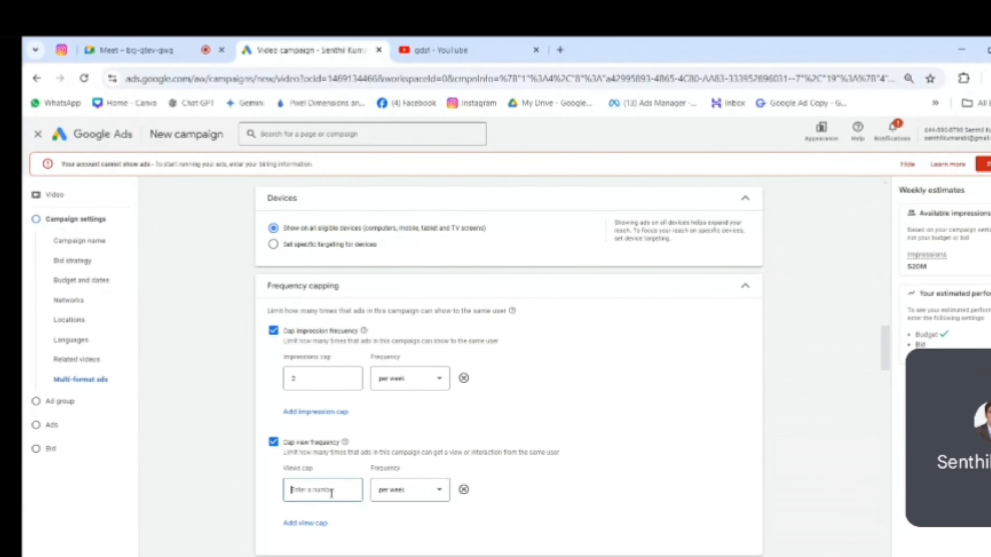
{"action": "type", "text": "3"}
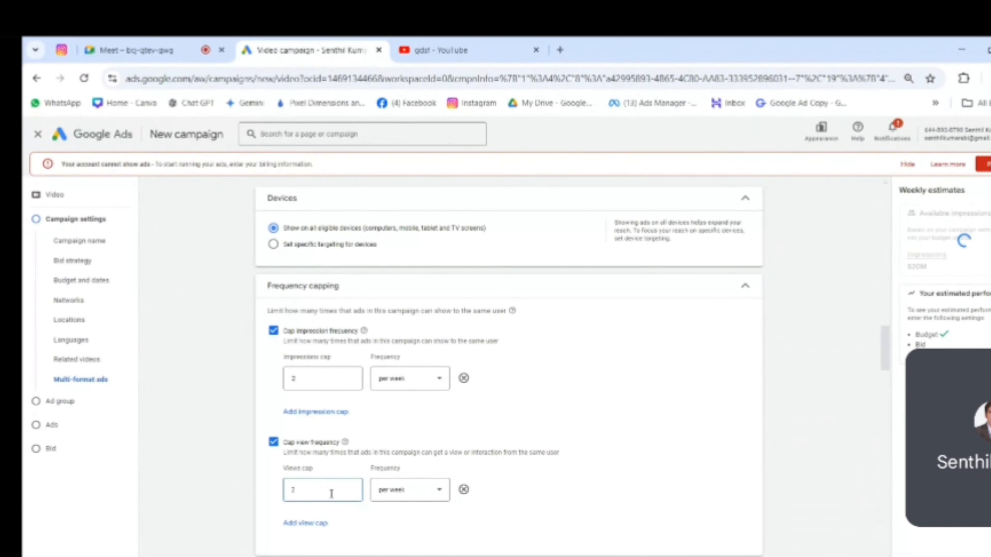
{"action": "key", "text": "BackSpace"}
{"action": "type", "text": "2"}
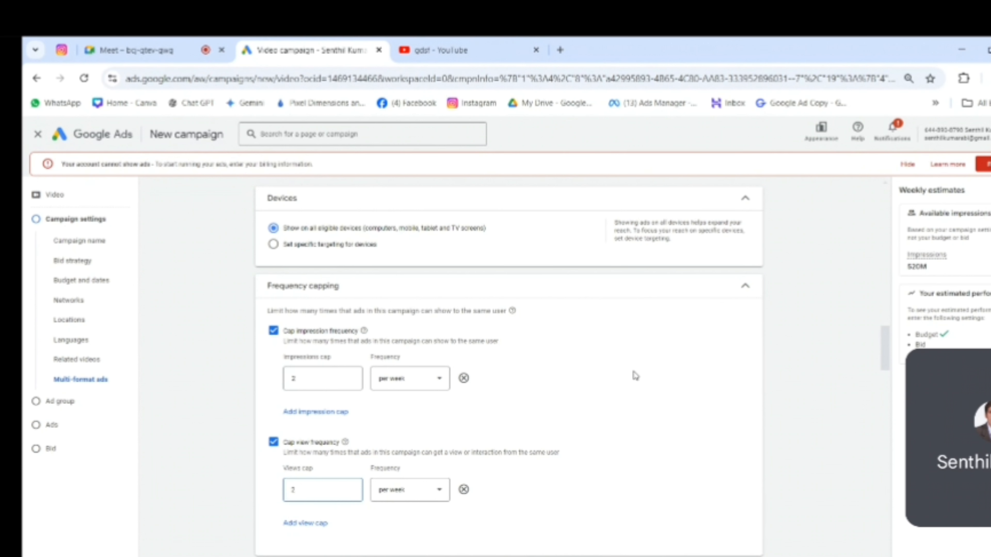
{"action": "left_click", "coordinate": [745, 289]}
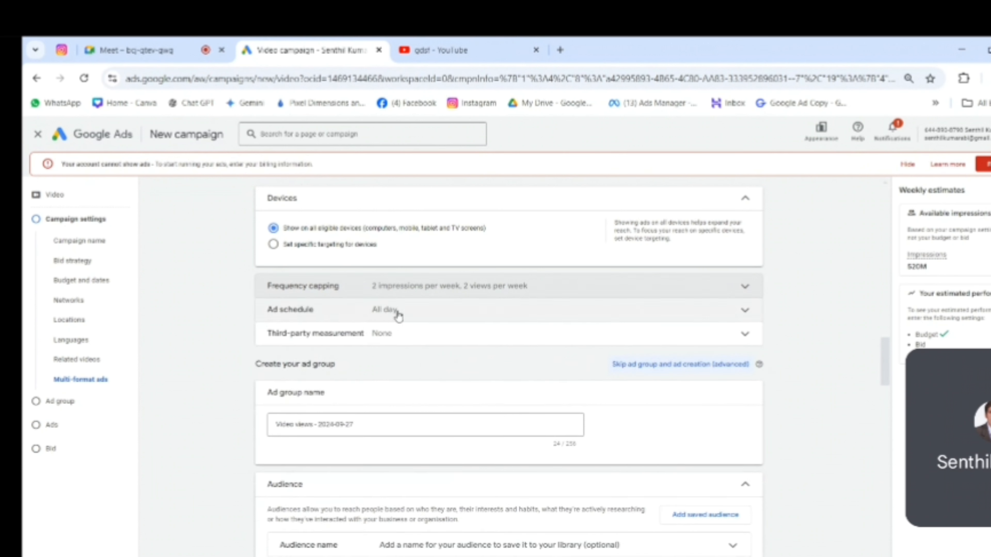
Expand the ad schedule, examine its day options and time zone note, and keep All days selected
{"action": "left_click", "coordinate": [746, 311]}
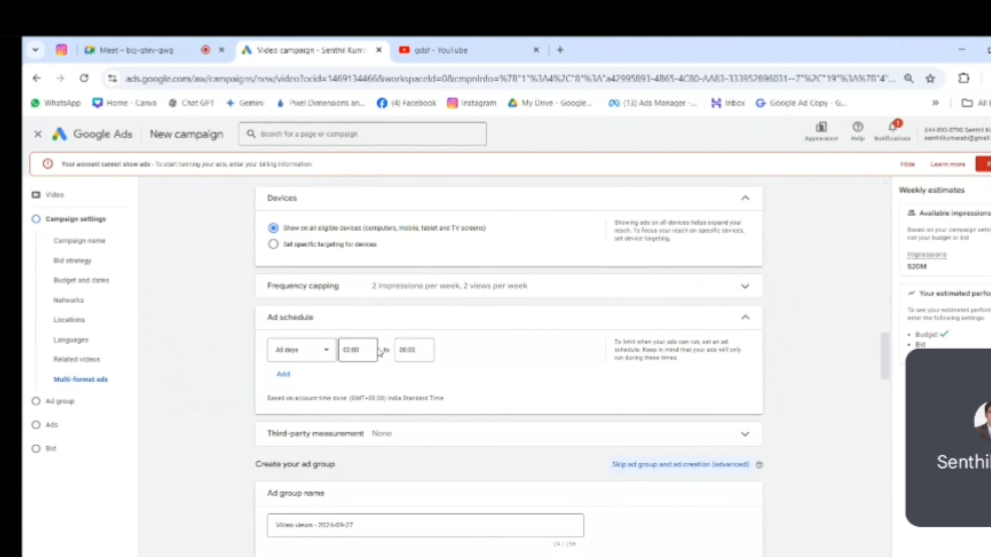
{"action": "scroll", "coordinate": [460, 339], "scroll_direction": "up", "scroll_amount": 5}
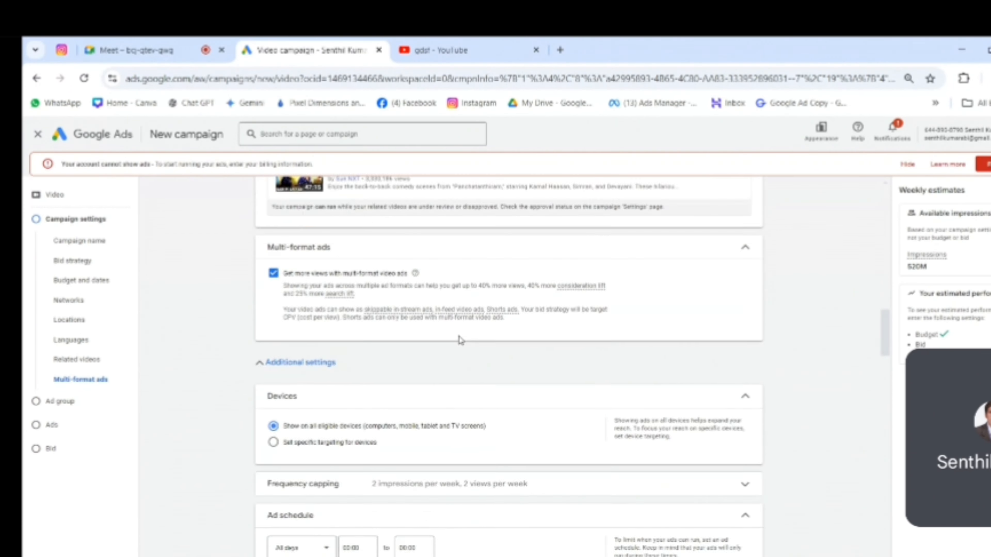
{"action": "scroll", "coordinate": [460, 340], "scroll_direction": "up", "scroll_amount": 15}
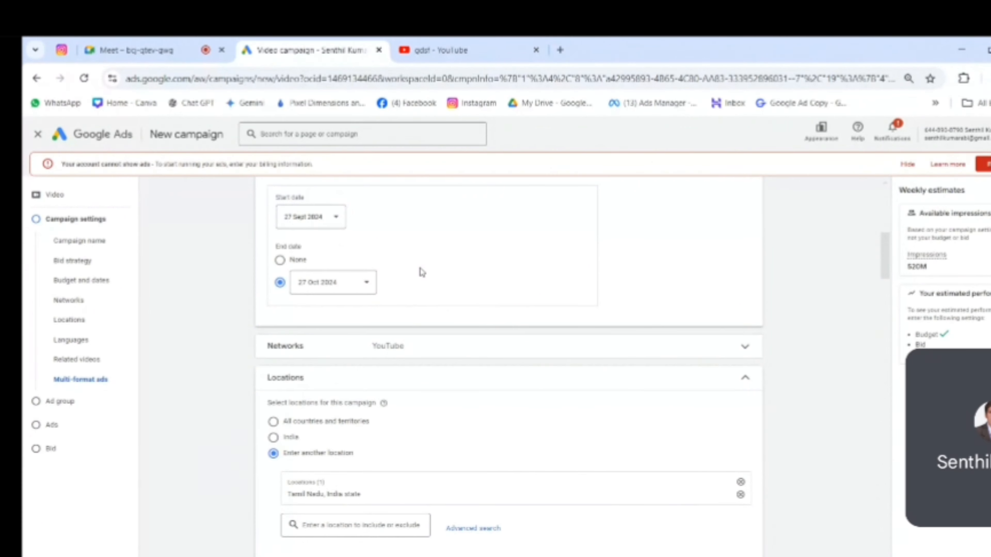
{"action": "scroll", "coordinate": [422, 272], "scroll_direction": "down", "scroll_amount": 20}
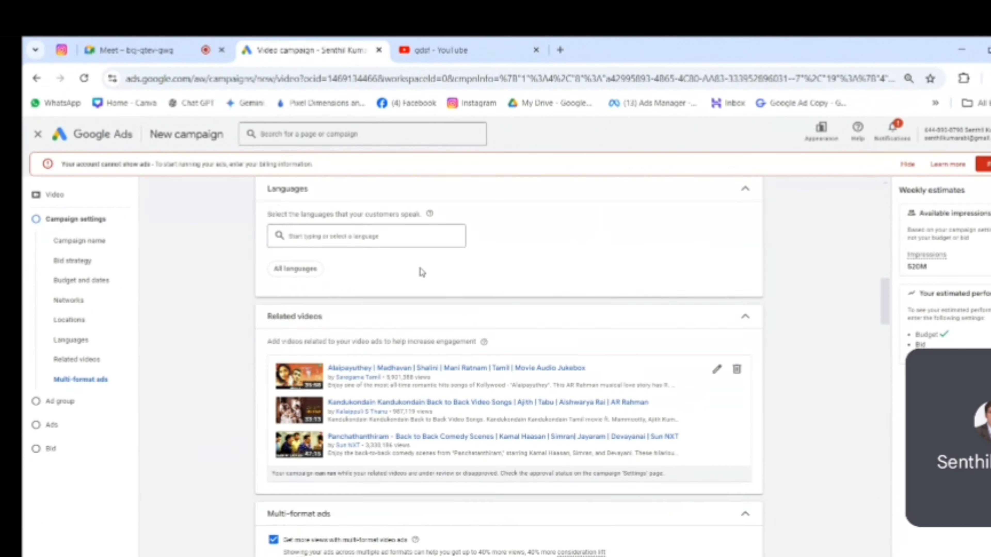
{"action": "scroll", "coordinate": [421, 272], "scroll_direction": "down", "scroll_amount": 2}
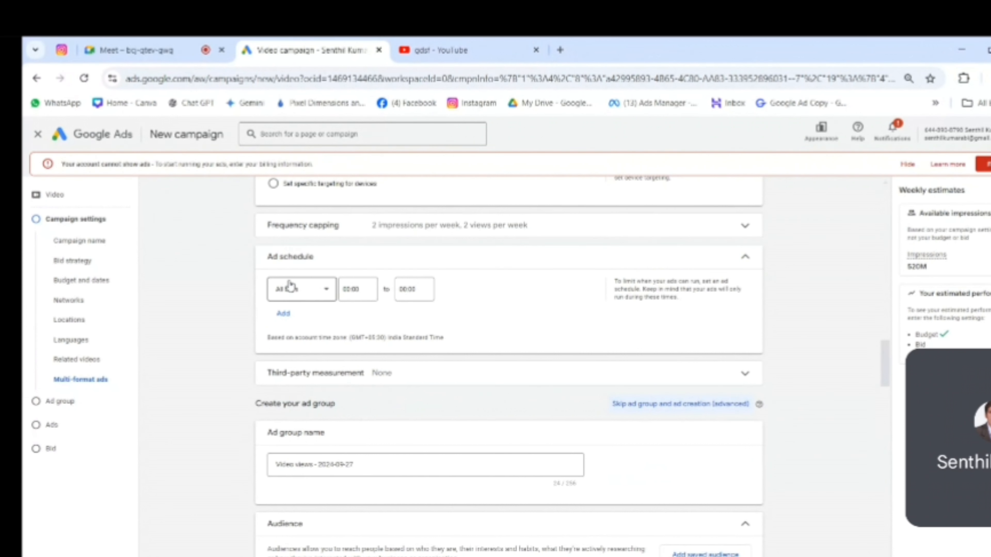
{"action": "left_click", "coordinate": [323, 294]}
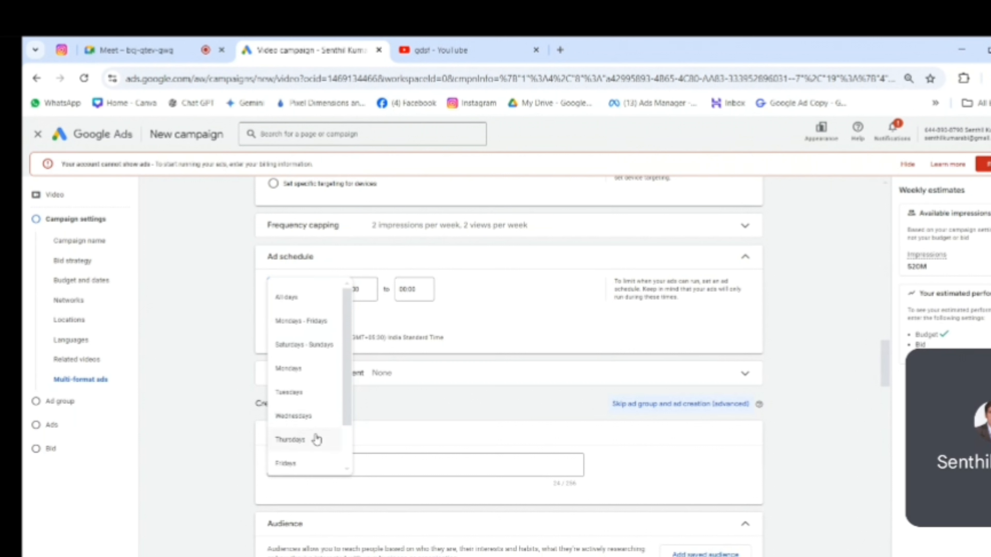
{"action": "left_click_drag", "start_coordinate": [349, 351], "coordinate": [350, 418]}
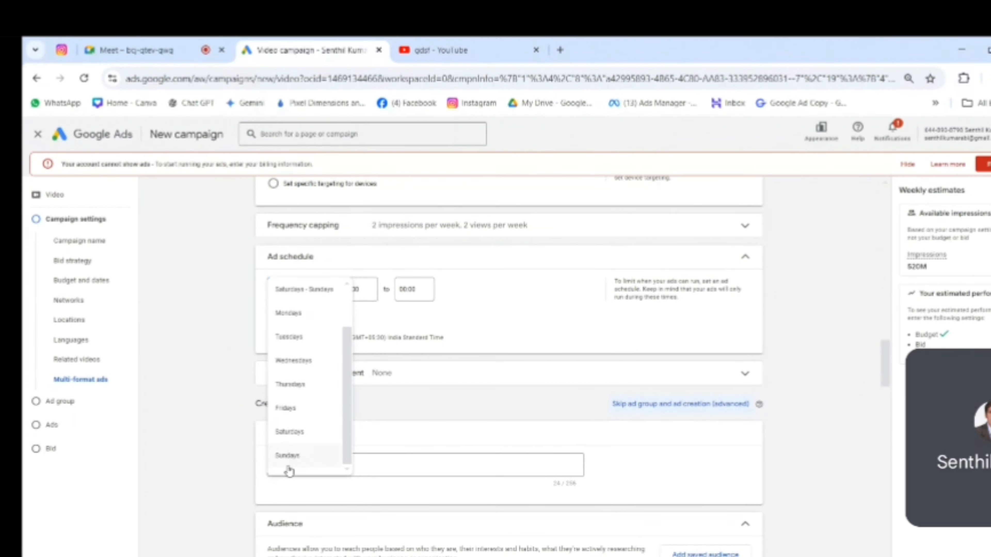
{"action": "left_click_drag", "start_coordinate": [348, 378], "coordinate": [349, 315]}
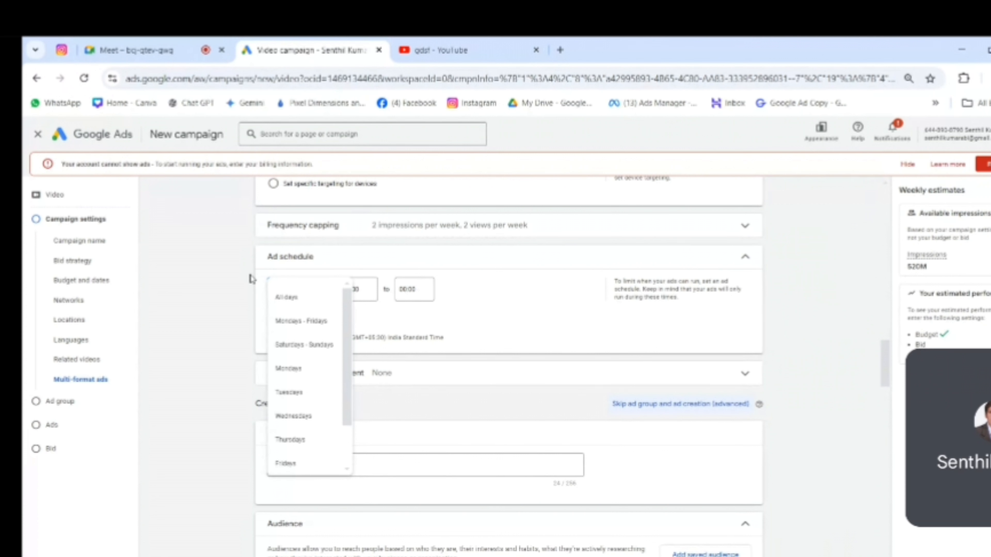
{"action": "left_click", "coordinate": [300, 300]}
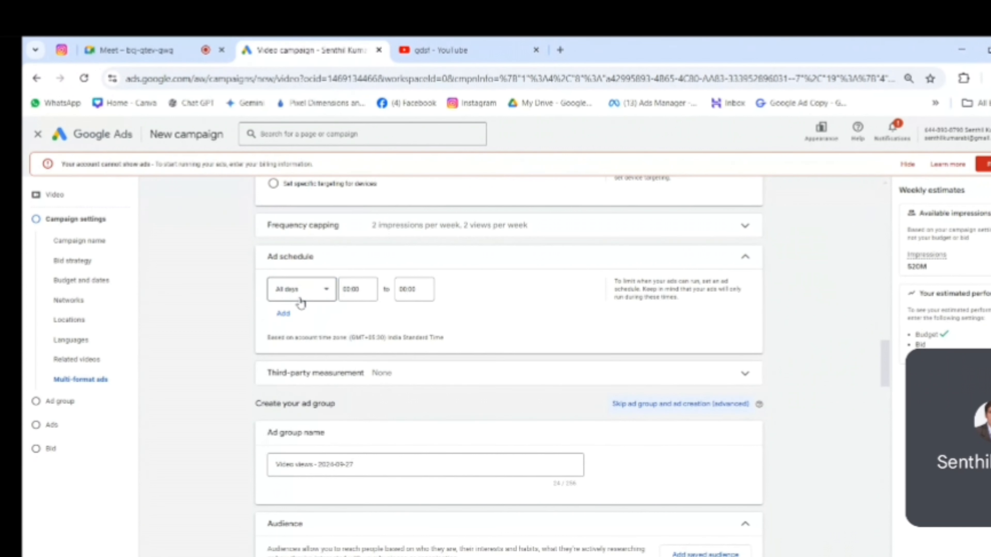
{"action": "left_click", "coordinate": [353, 289]}
{"action": "left_click_drag", "start_coordinate": [267, 337], "coordinate": [464, 344]}
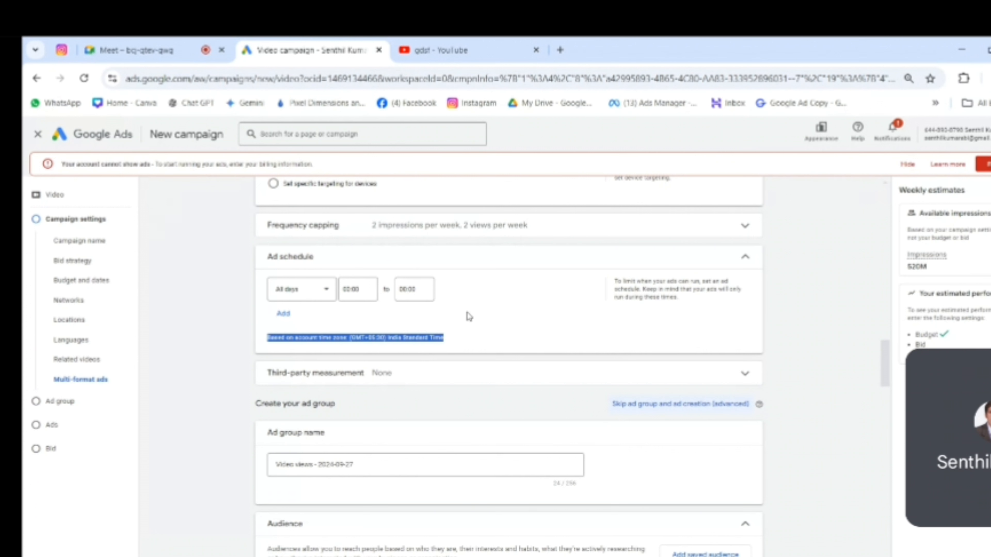
Set the start time of the All days ad schedule to 18:00
{"action": "left_click", "coordinate": [350, 289]}
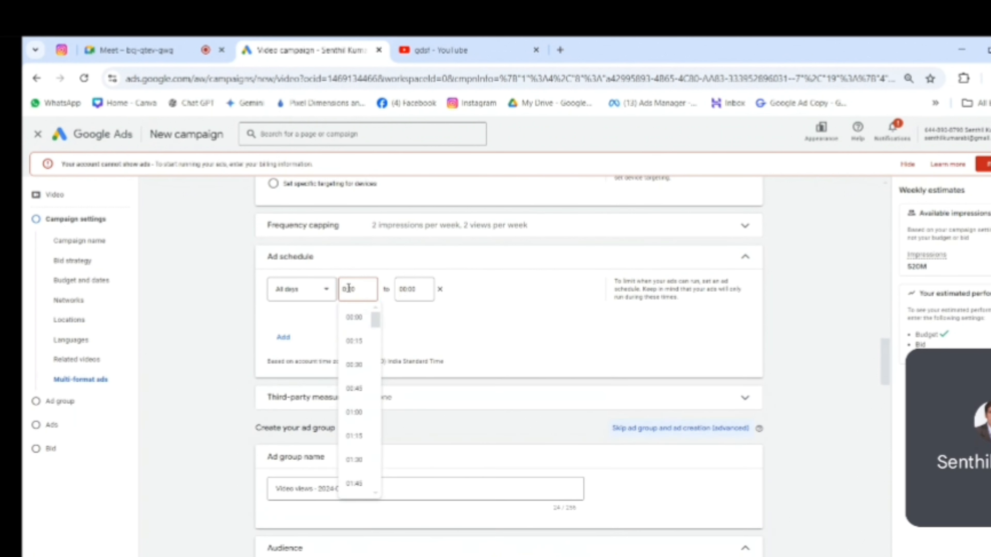
{"action": "key", "text": "BackSpace"}
{"action": "type", "text": "10"}
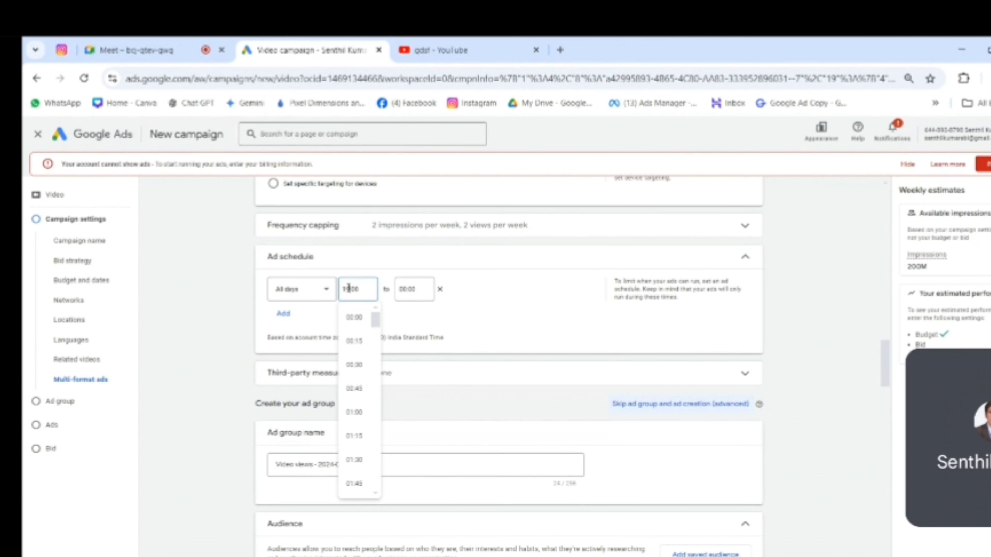
{"action": "key", "text": "BackSpace"}
{"action": "type", "text": "9"}
Set the end time of the All days ad schedule to 23:30
{"action": "left_click", "coordinate": [407, 289]}
{"action": "key", "text": "BackSpace"}
{"action": "key", "text": "BackSpace"}
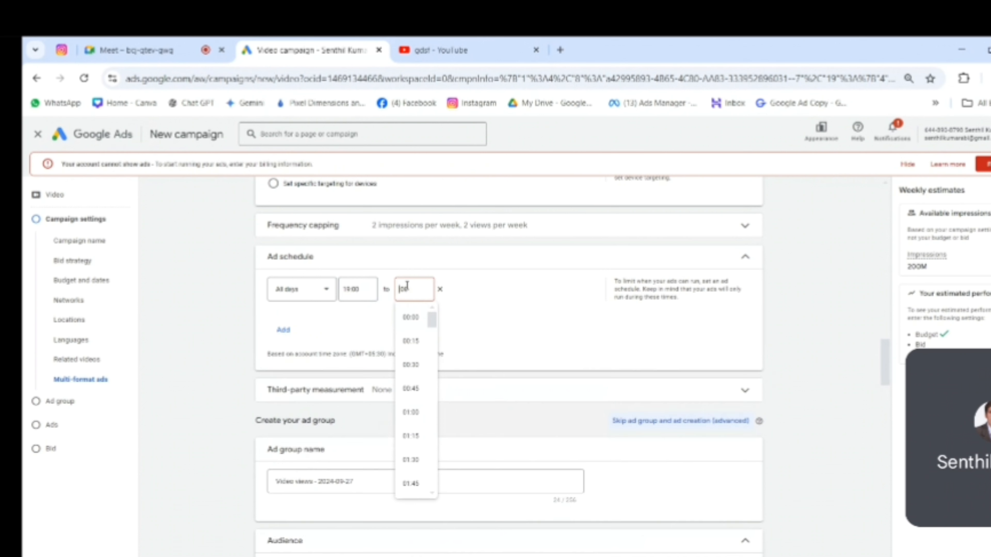
{"action": "type", "text": "3"}
{"action": "type", "text": "2"}
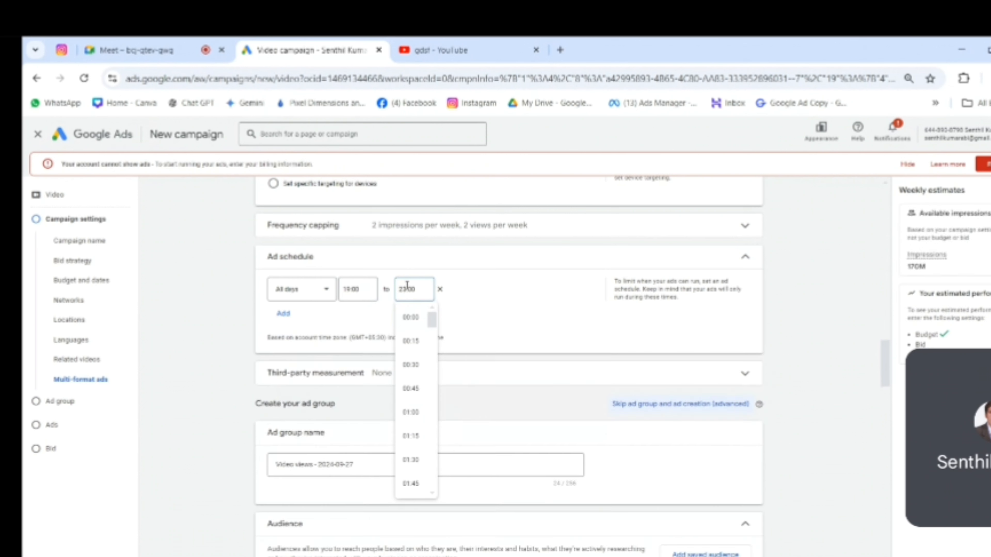
{"action": "key", "text": "BackSpace"}
{"action": "key", "text": "BackSpace"}
{"action": "key", "text": "BackSpace"}
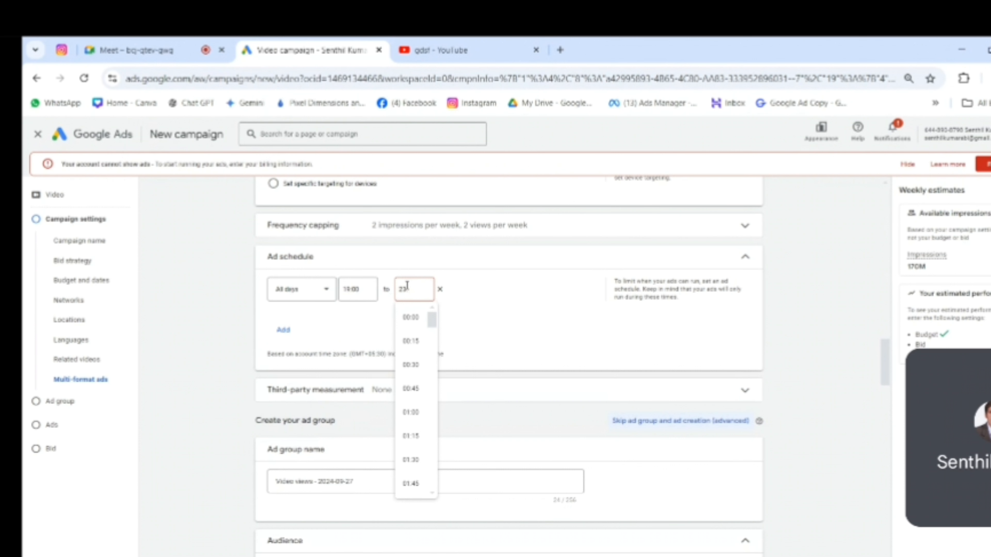
{"action": "type", "text": ":30"}
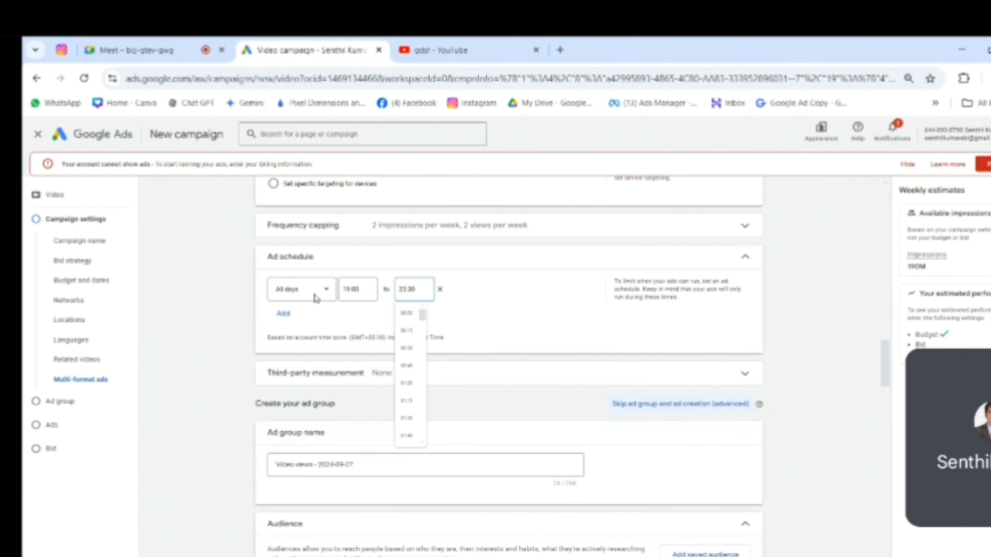
{"action": "left_click", "coordinate": [334, 293]}
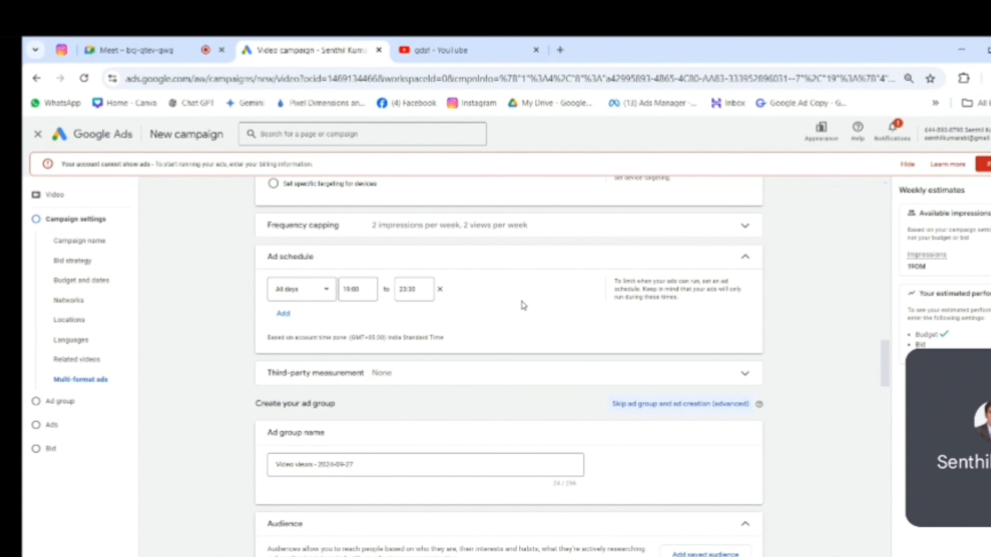
Add a second ad schedule entry and open its day options
{"action": "left_click", "coordinate": [284, 317]}
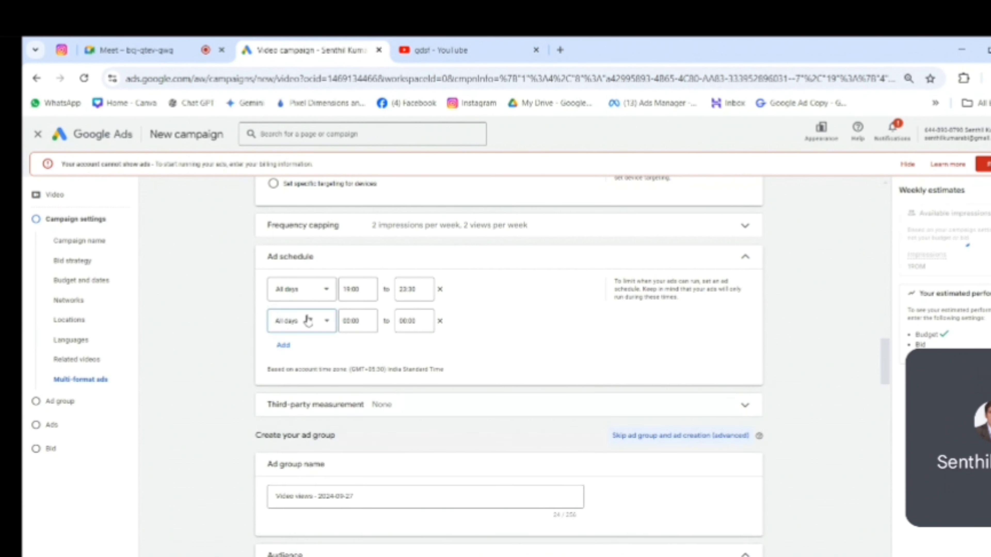
{"action": "left_click", "coordinate": [326, 324]}
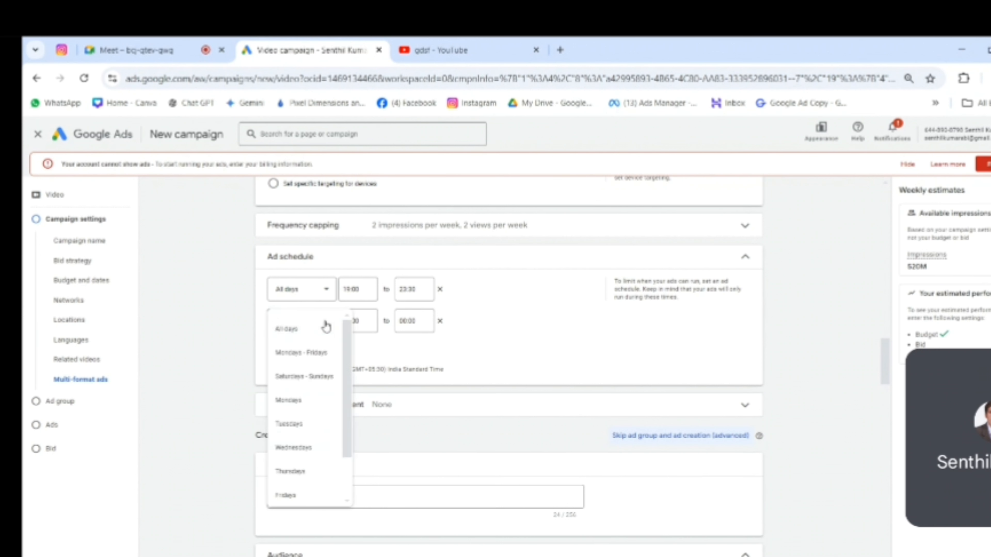
Set the second ad schedule entry to Mondays - Fridays from 07:00 to 09:00 and collapse the ad schedule section
{"action": "left_click", "coordinate": [302, 353]}
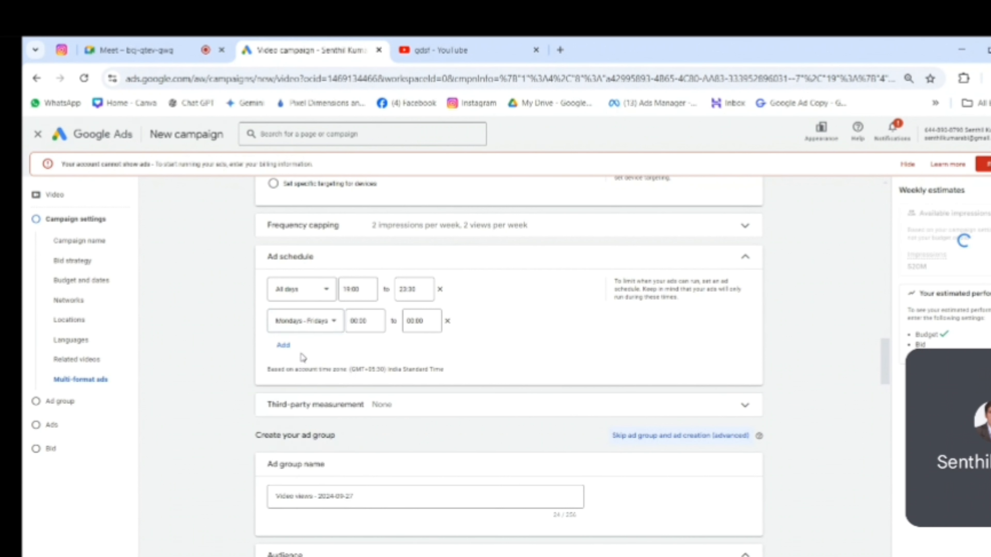
{"action": "left_click", "coordinate": [356, 321]}
{"action": "left_click", "coordinate": [351, 288]}
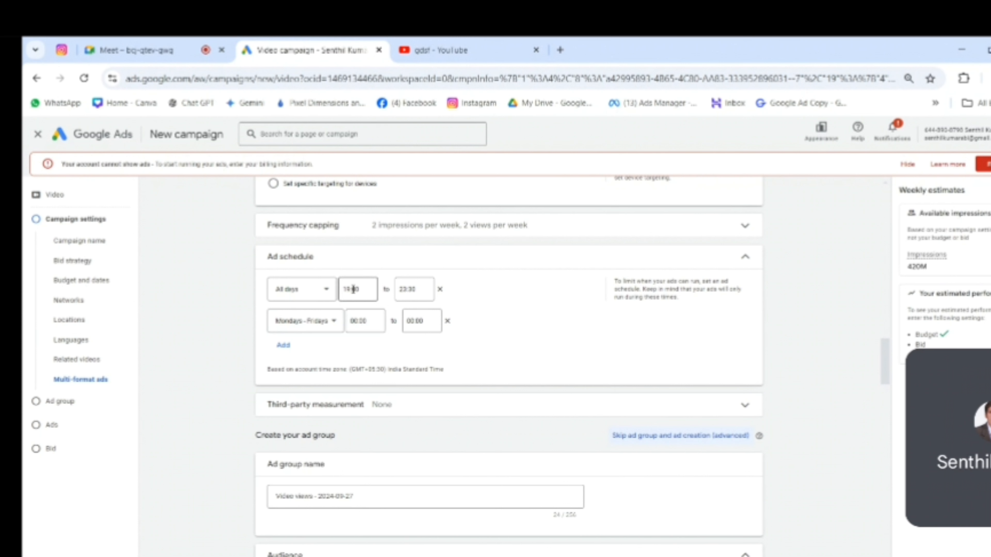
{"action": "left_click", "coordinate": [355, 321]}
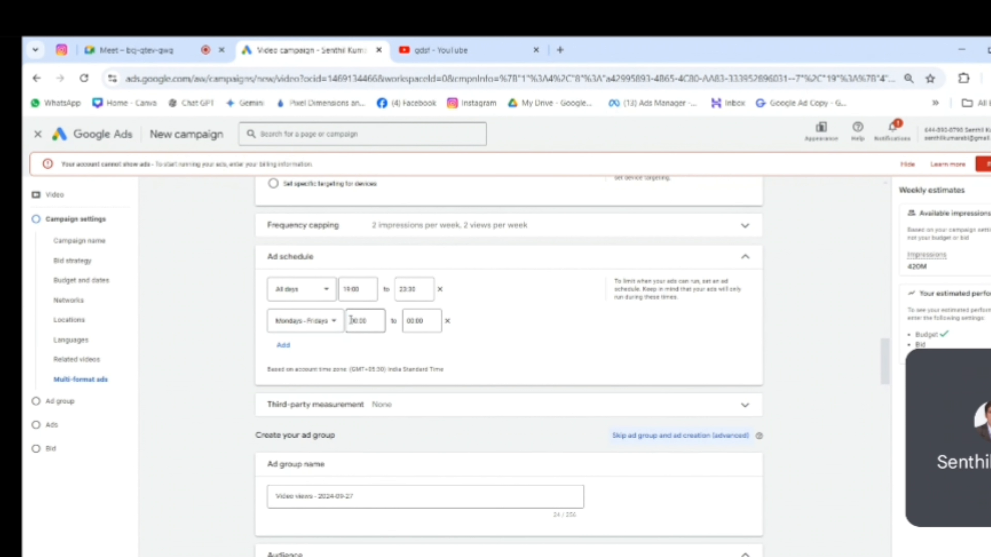
{"action": "left_click", "coordinate": [352, 320]}
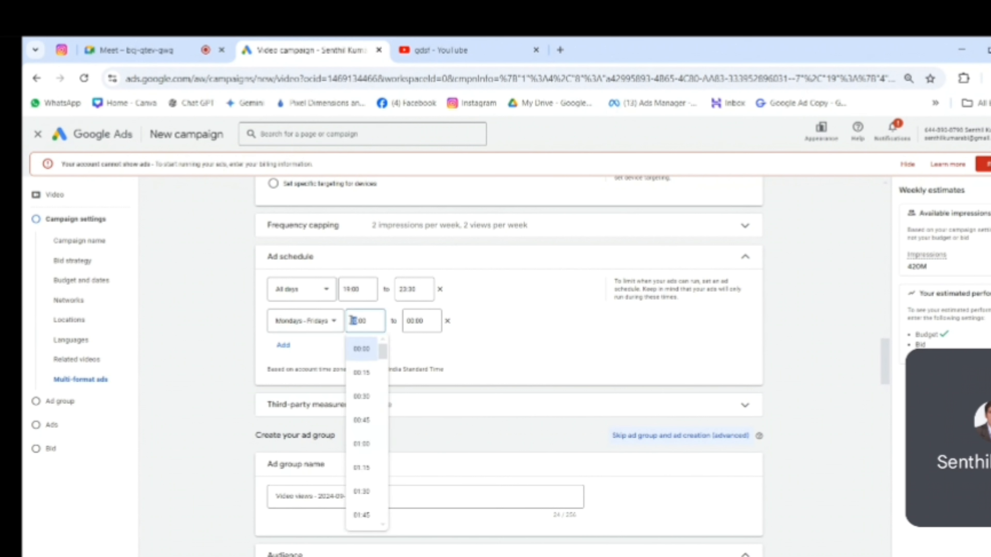
{"action": "type", "text": "17"}
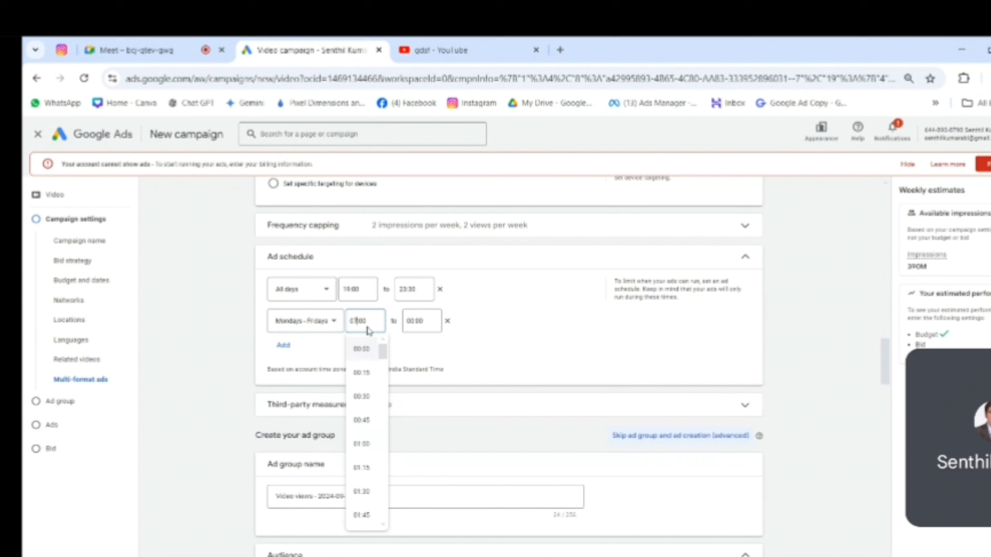
{"action": "left_click", "coordinate": [412, 321]}
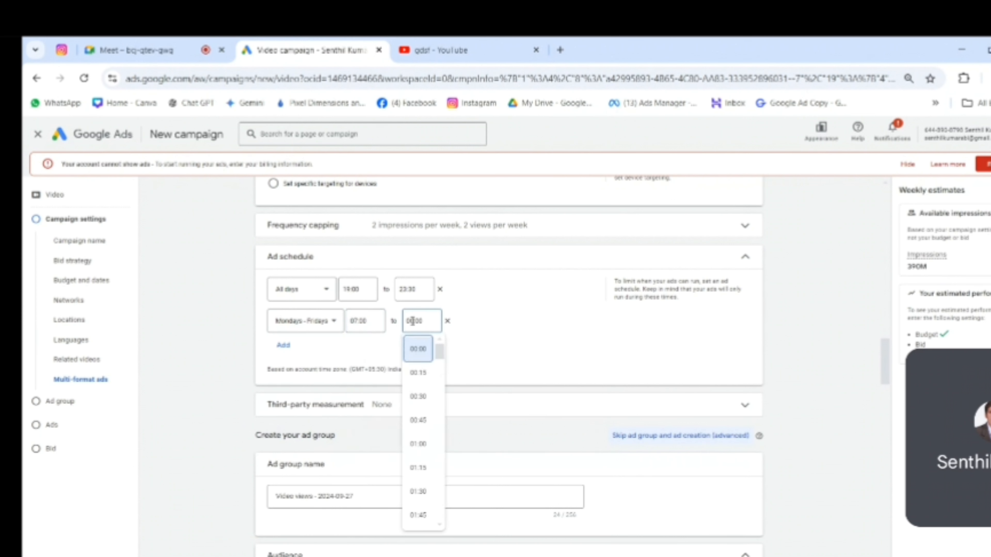
{"action": "key", "text": "BackSpace"}
{"action": "type", "text": "9"}
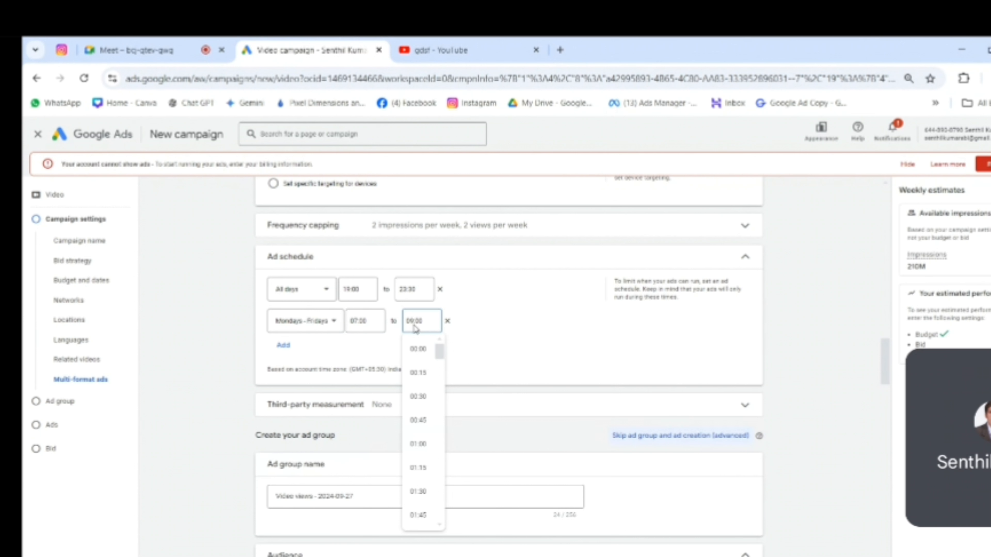
{"action": "left_click", "coordinate": [507, 317]}
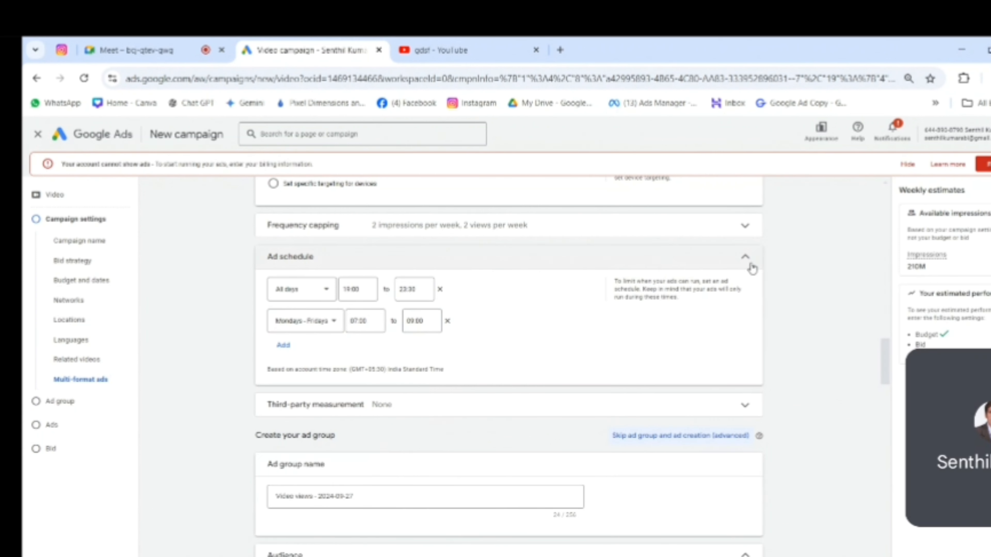
{"action": "left_click", "coordinate": [744, 258]}
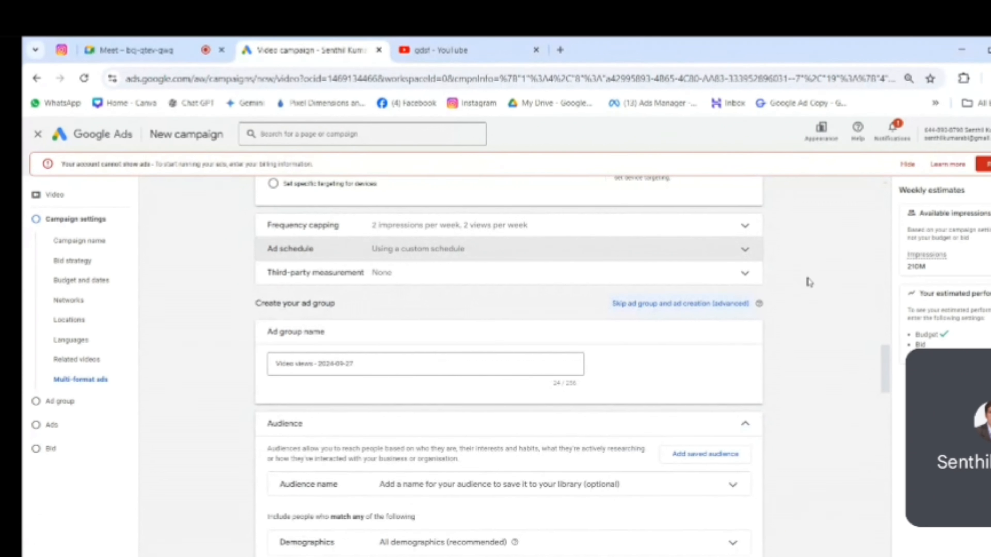
Check the third-party measurement section for available vendors and collapse it again
{"action": "scroll", "coordinate": [809, 282], "scroll_direction": "up", "scroll_amount": 2}
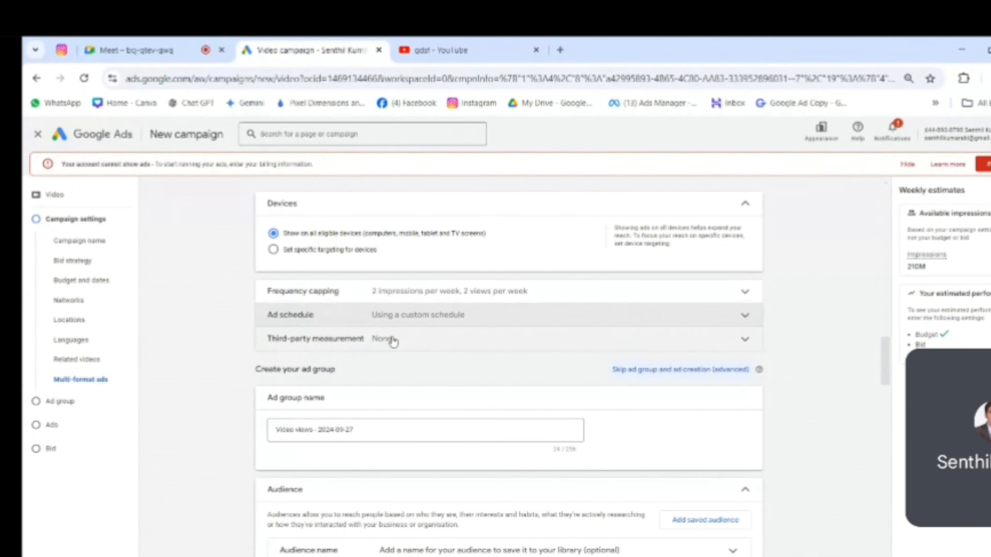
{"action": "left_click", "coordinate": [419, 344]}
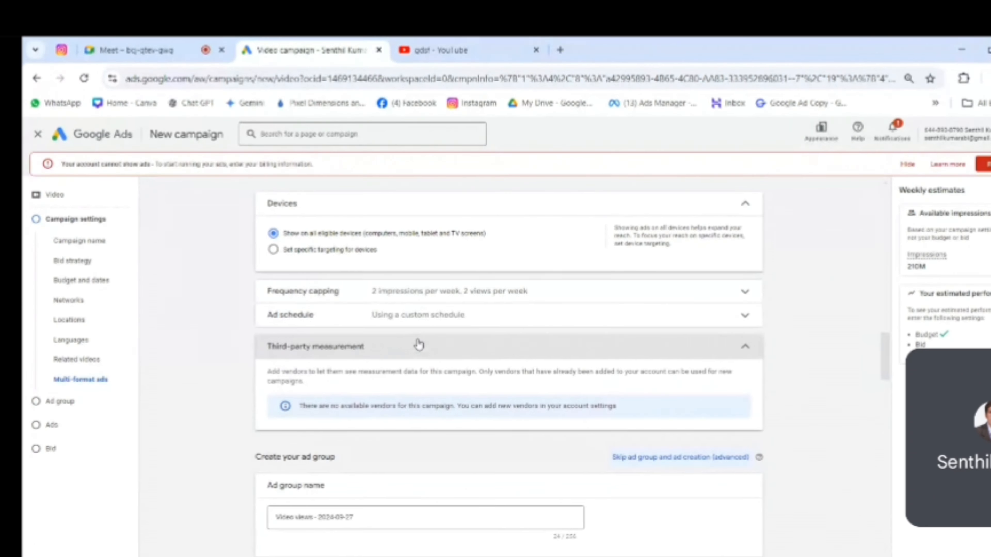
{"action": "left_click", "coordinate": [746, 349]}
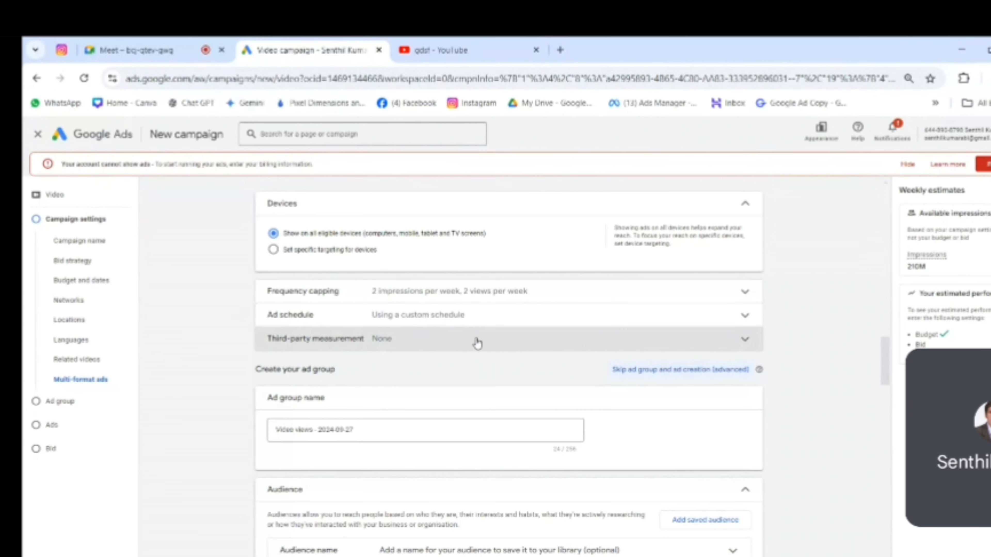
Review the campaign settings from the general settings through budget, locations, related videos and additional settings down to the ad group
{"action": "scroll", "coordinate": [564, 436], "scroll_direction": "up", "scroll_amount": 15}
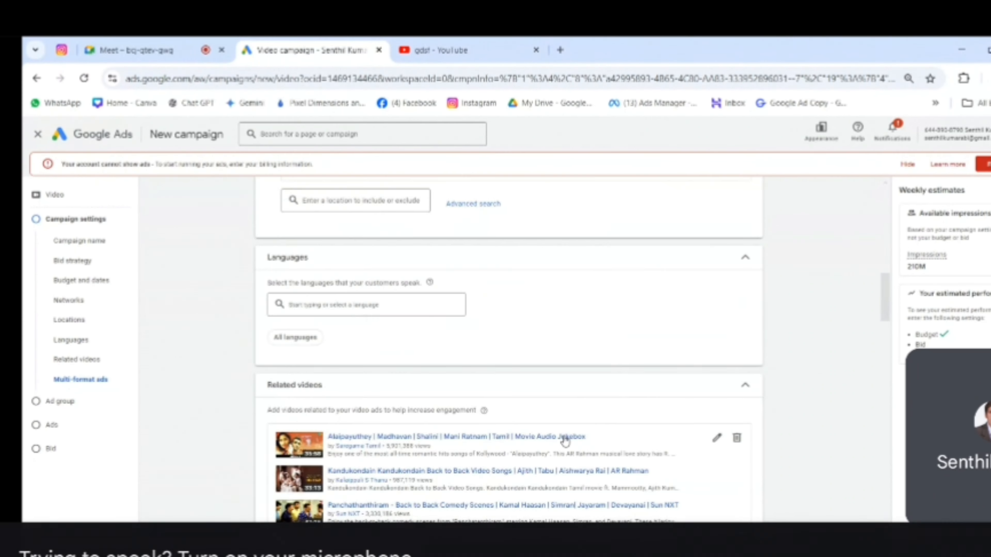
{"action": "scroll", "coordinate": [564, 436], "scroll_direction": "up", "scroll_amount": 3}
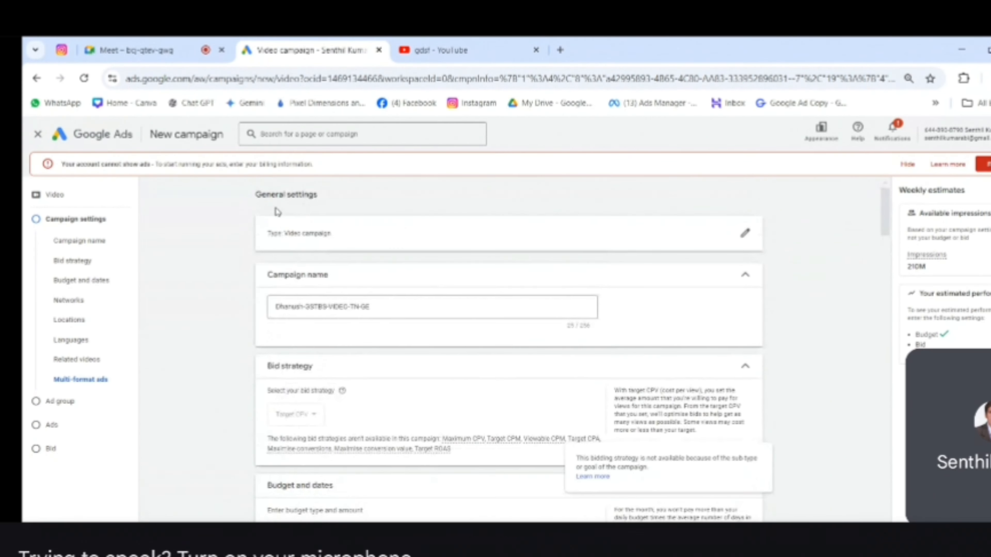
{"action": "scroll", "coordinate": [485, 374], "scroll_direction": "down", "scroll_amount": 12}
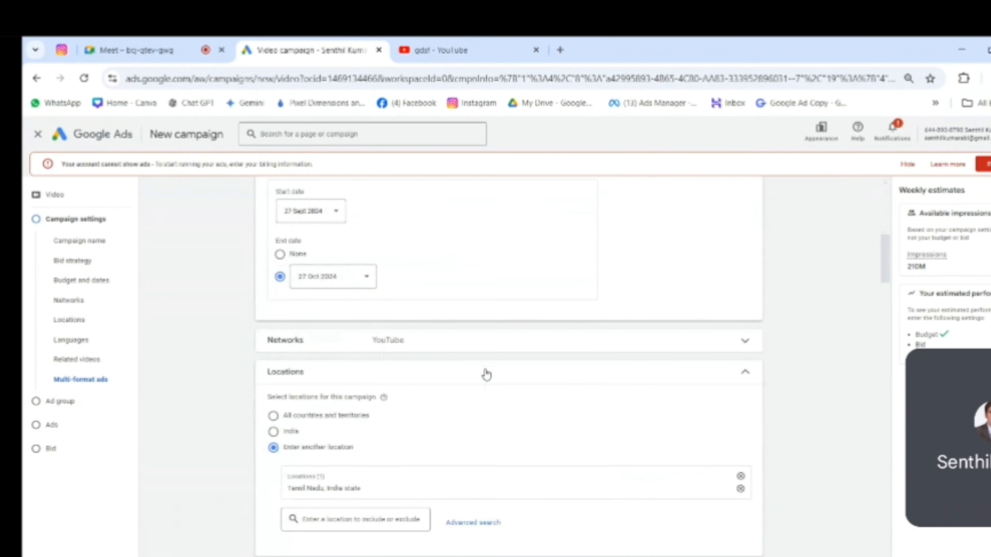
{"action": "scroll", "coordinate": [485, 374], "scroll_direction": "down", "scroll_amount": 3}
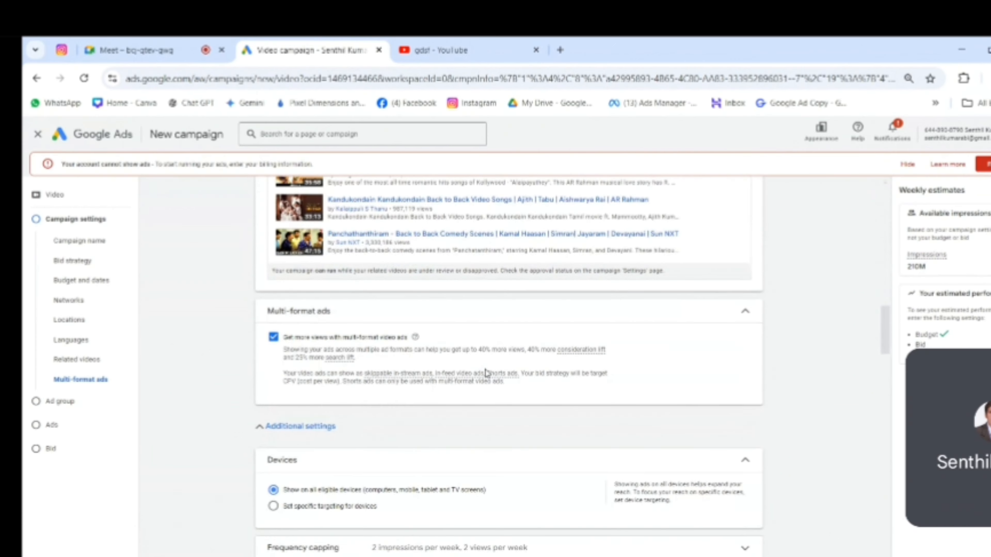
{"action": "scroll", "coordinate": [486, 373], "scroll_direction": "down", "scroll_amount": 5}
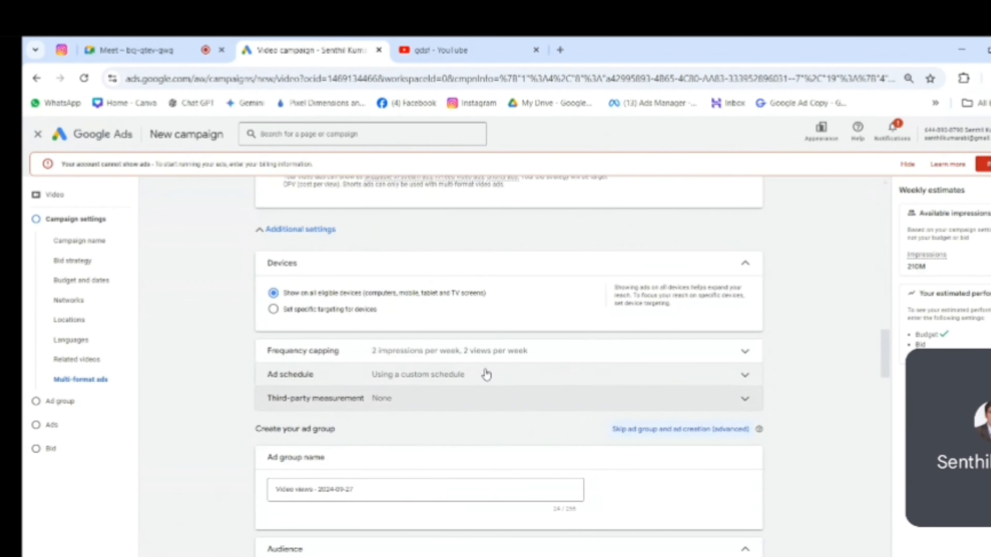
{"action": "scroll", "coordinate": [491, 394], "scroll_direction": "up", "scroll_amount": 11}
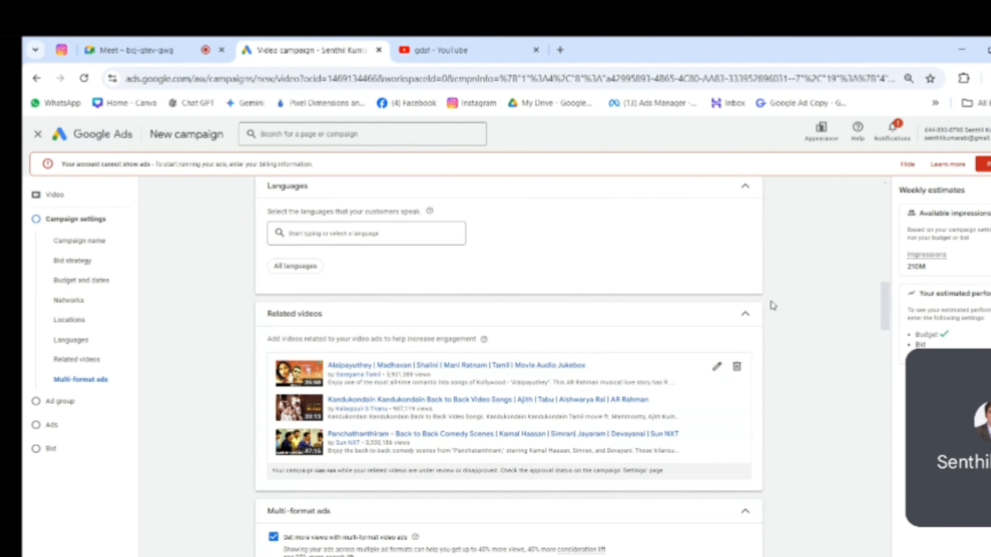
{"action": "scroll", "coordinate": [772, 306], "scroll_direction": "down", "scroll_amount": 10}
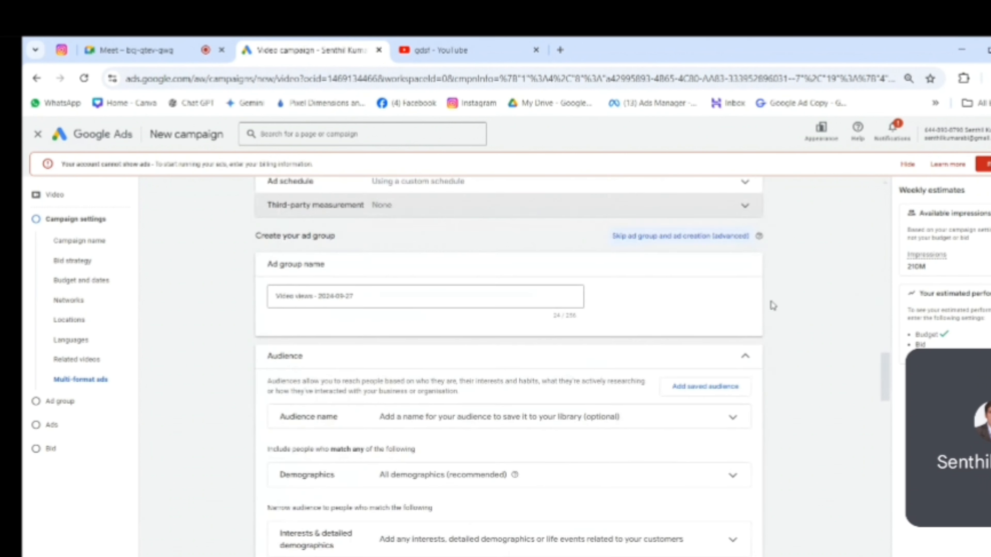
Examine the ad group's structure, comparing the Audience section with the Content section of keywords, topics and placements
{"action": "left_click_drag", "start_coordinate": [253, 236], "coordinate": [350, 240]}
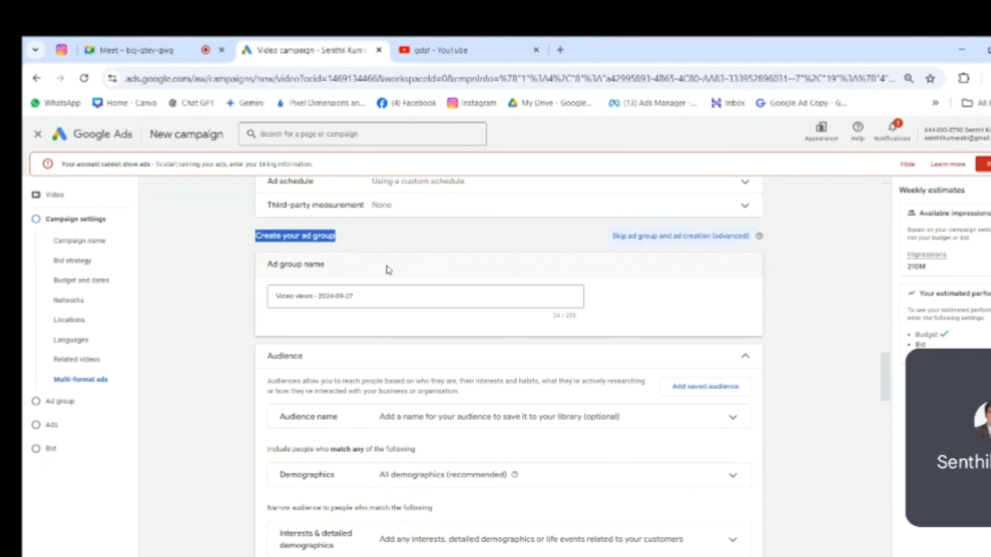
{"action": "scroll", "coordinate": [425, 274], "scroll_direction": "down", "scroll_amount": 3}
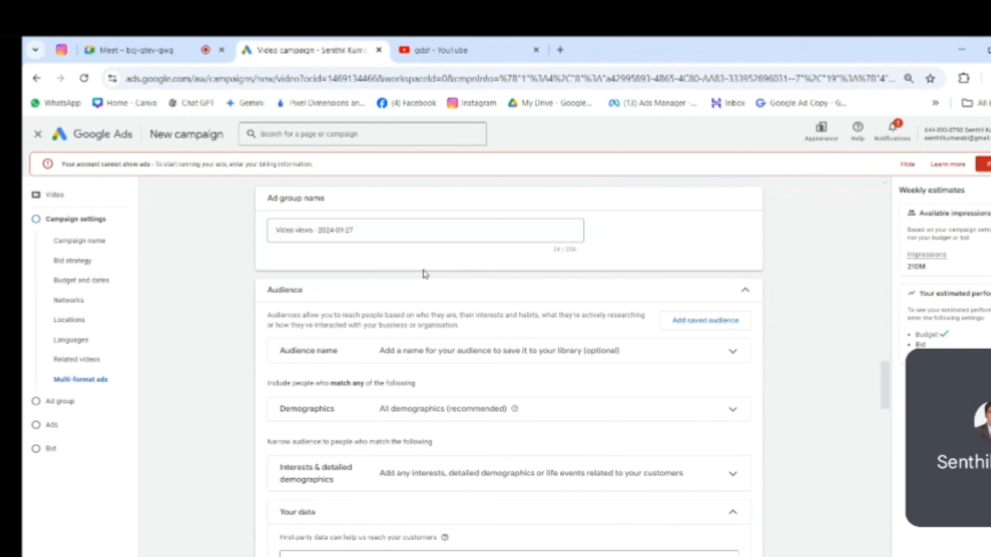
{"action": "left_click_drag", "start_coordinate": [226, 230], "coordinate": [316, 231]}
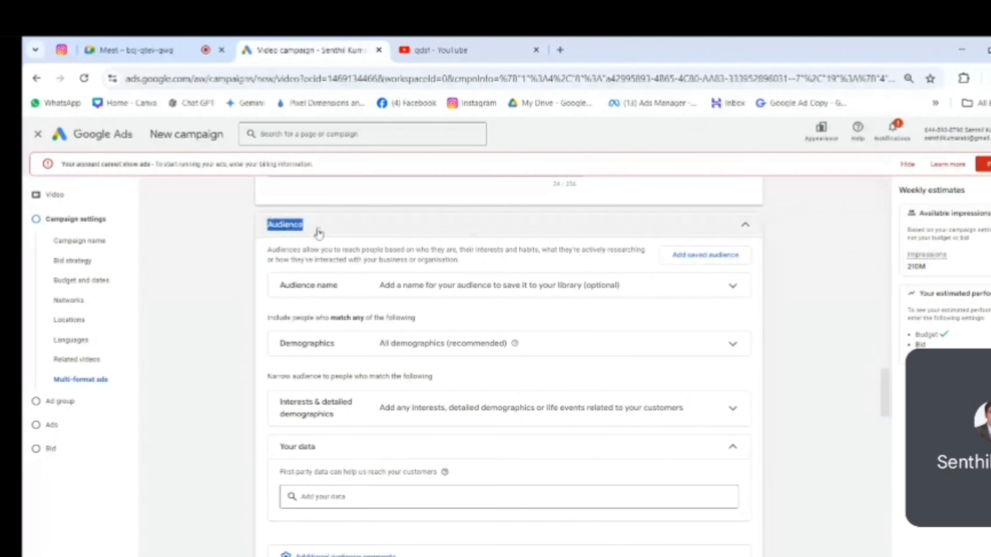
{"action": "scroll", "coordinate": [191, 277], "scroll_direction": "down", "scroll_amount": 7}
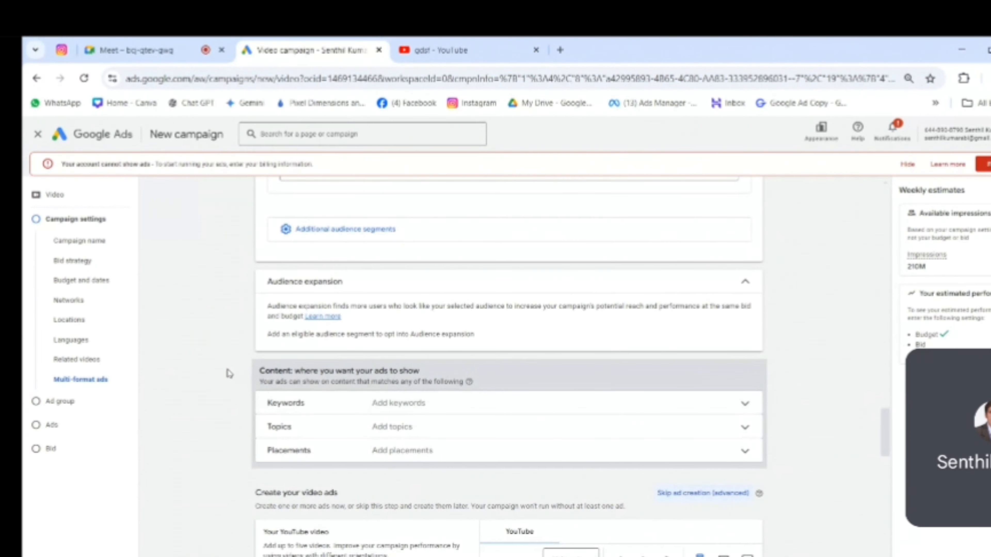
{"action": "left_click_drag", "start_coordinate": [230, 374], "coordinate": [303, 372]}
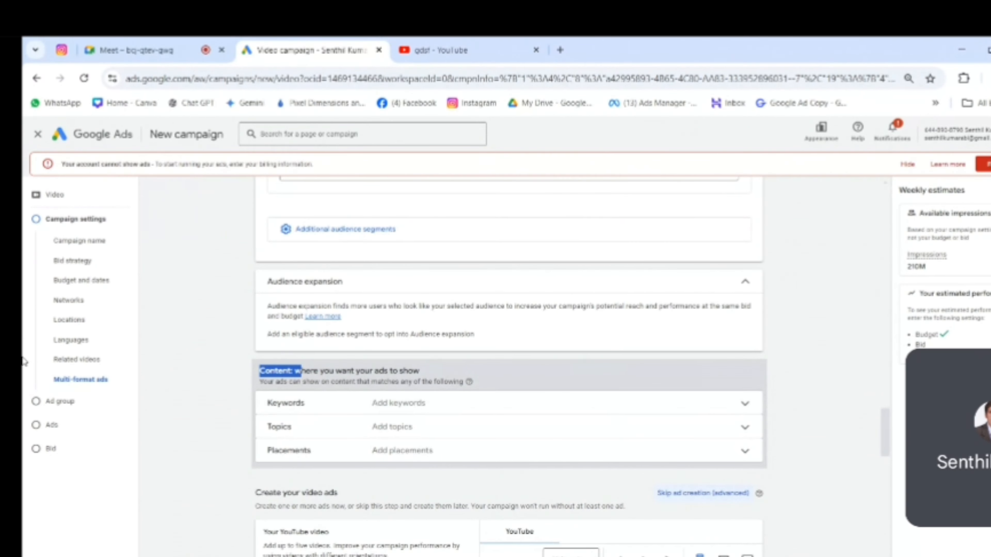
{"action": "left_click", "coordinate": [826, 271]}
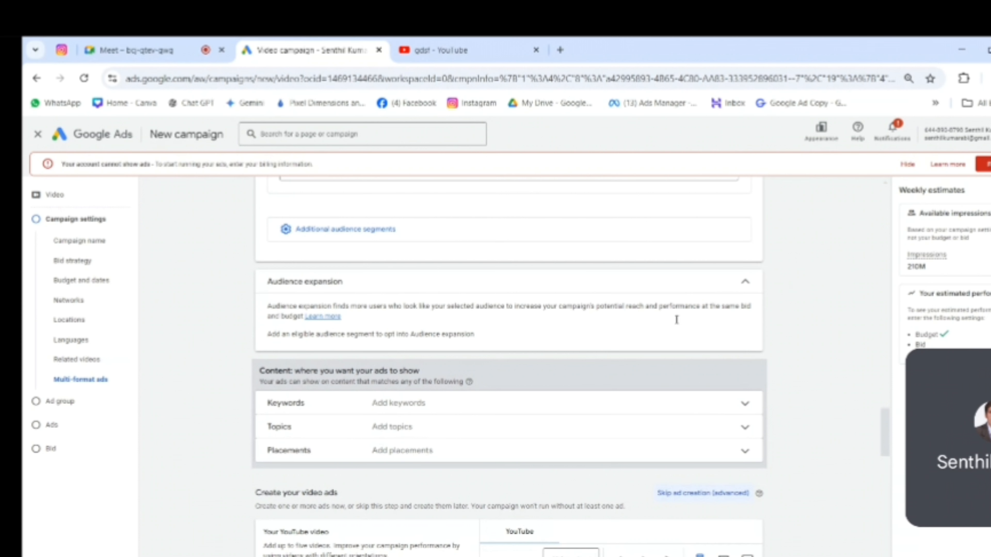
{"action": "left_click_drag", "start_coordinate": [228, 372], "coordinate": [423, 367]}
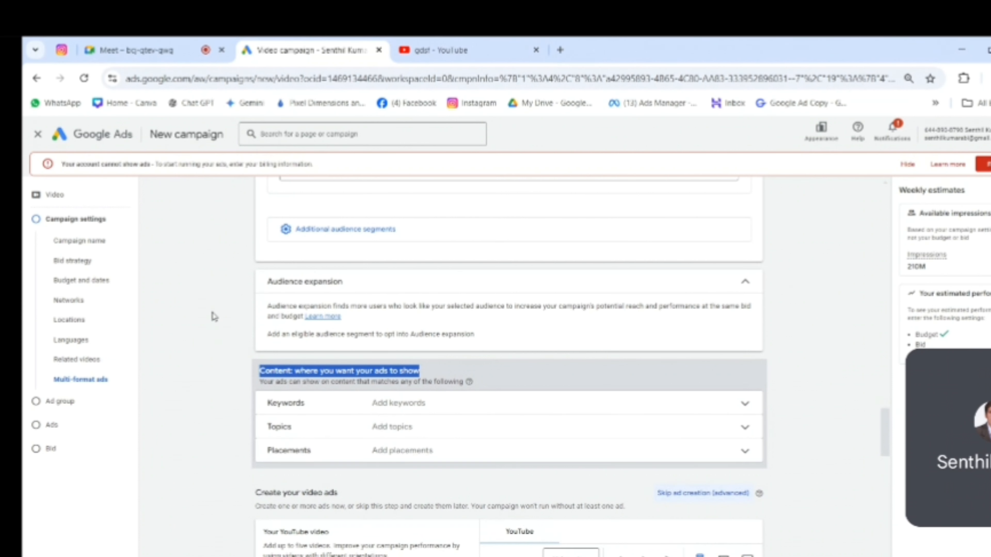
{"action": "left_click", "coordinate": [212, 316]}
{"action": "scroll", "coordinate": [280, 373], "scroll_direction": "up", "scroll_amount": 10}
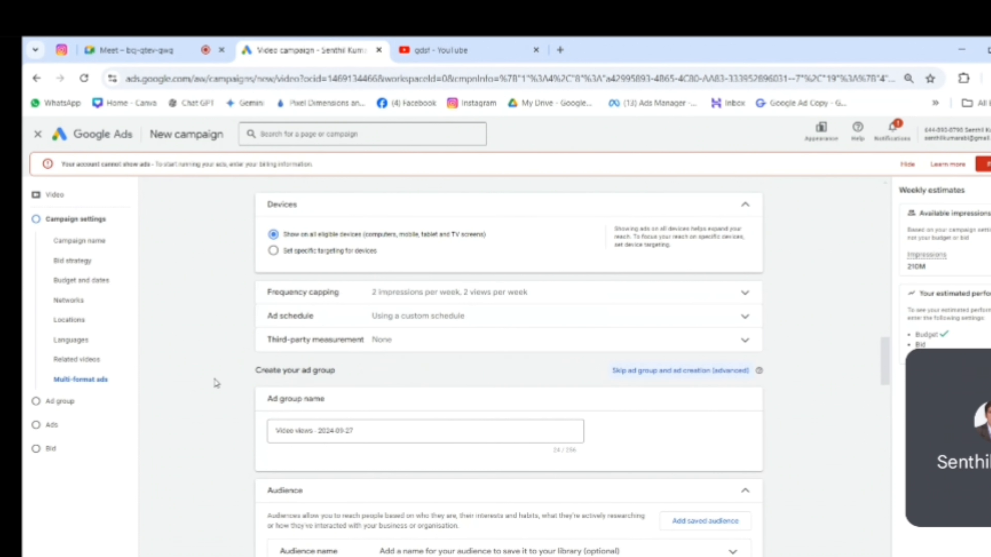
{"action": "scroll", "coordinate": [310, 377], "scroll_direction": "down", "scroll_amount": 5}
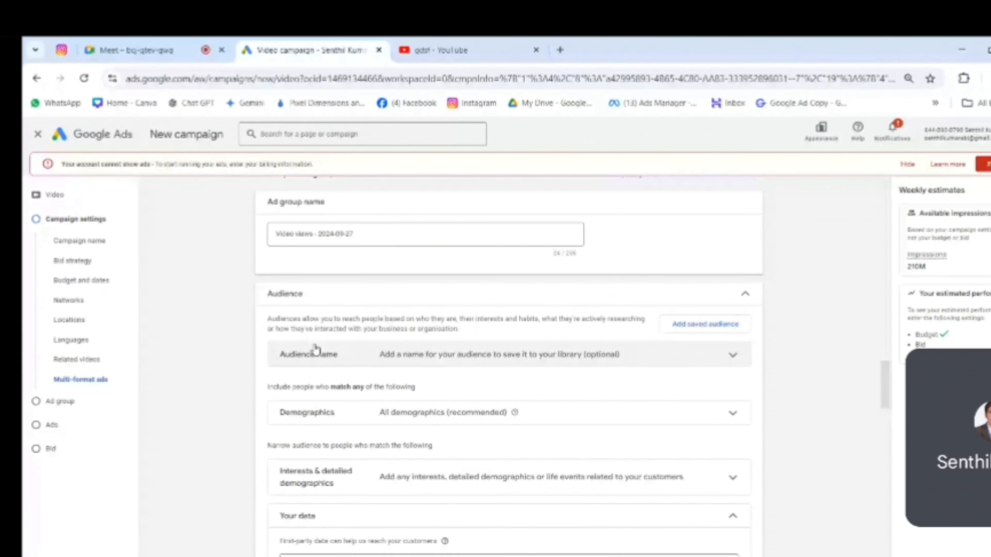
{"action": "left_click_drag", "start_coordinate": [231, 293], "coordinate": [320, 301]}
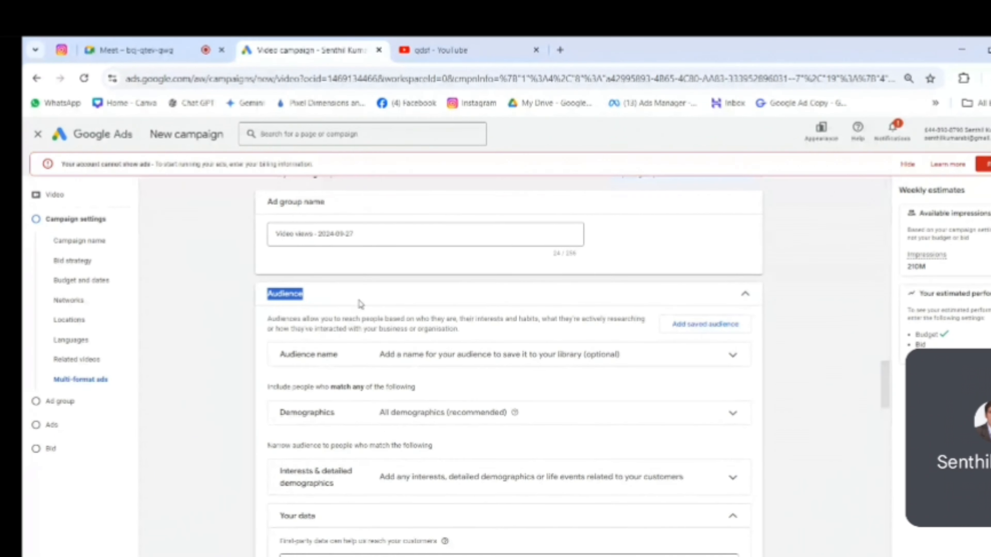
{"action": "scroll", "coordinate": [343, 373], "scroll_direction": "down", "scroll_amount": 10}
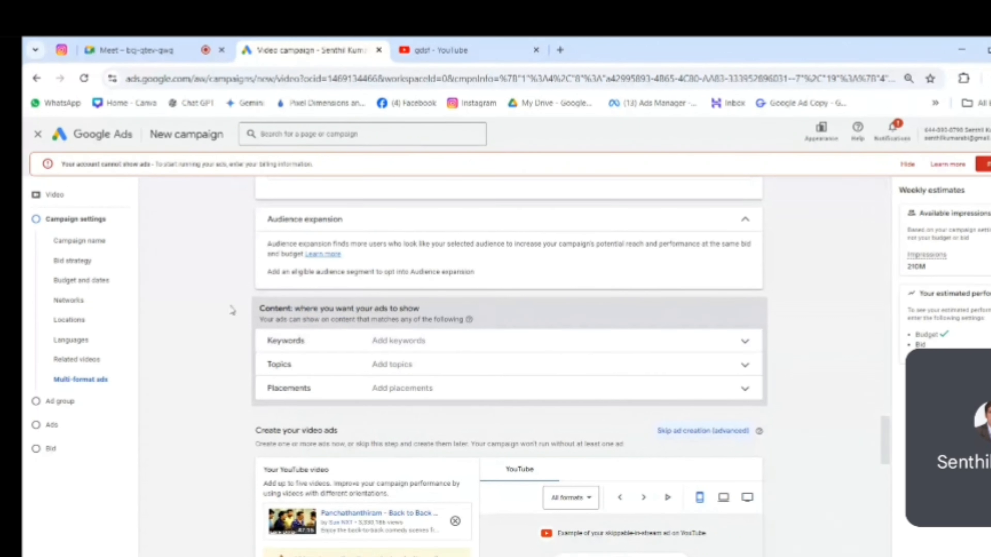
{"action": "left_click_drag", "start_coordinate": [257, 307], "coordinate": [295, 308]}
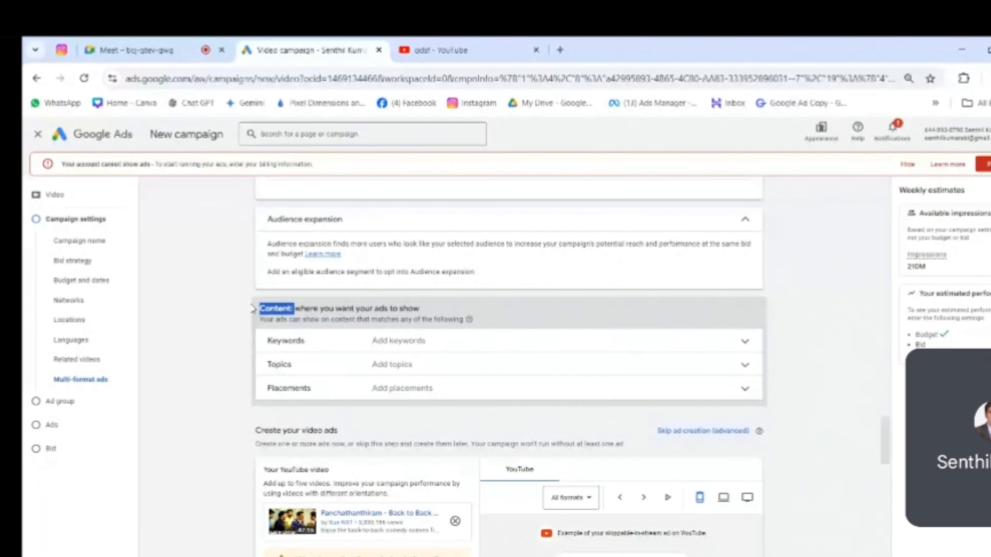
Rename the ad group as "GST Billing Software"
{"action": "scroll", "coordinate": [330, 298], "scroll_direction": "up", "scroll_amount": 10}
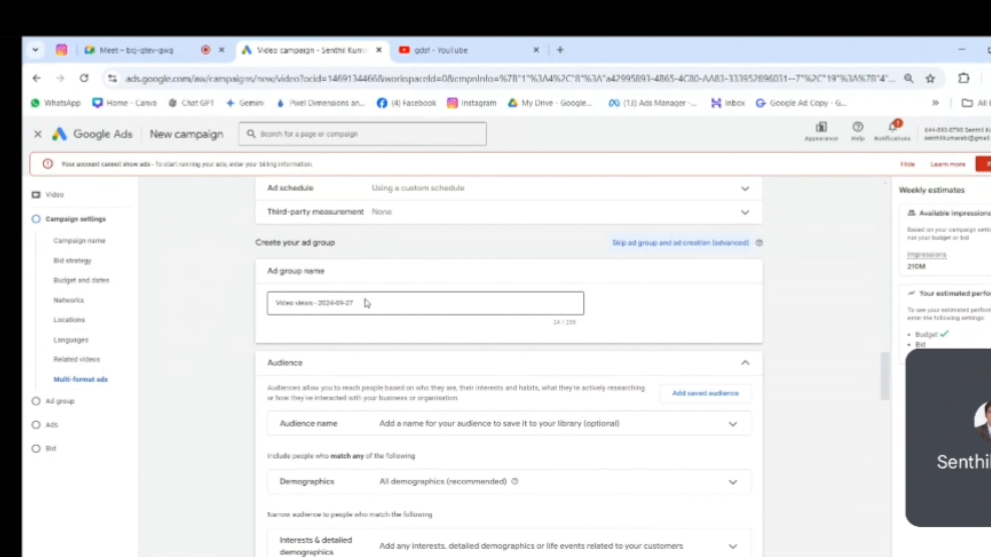
{"action": "triple_click", "coordinate": [276, 303]}
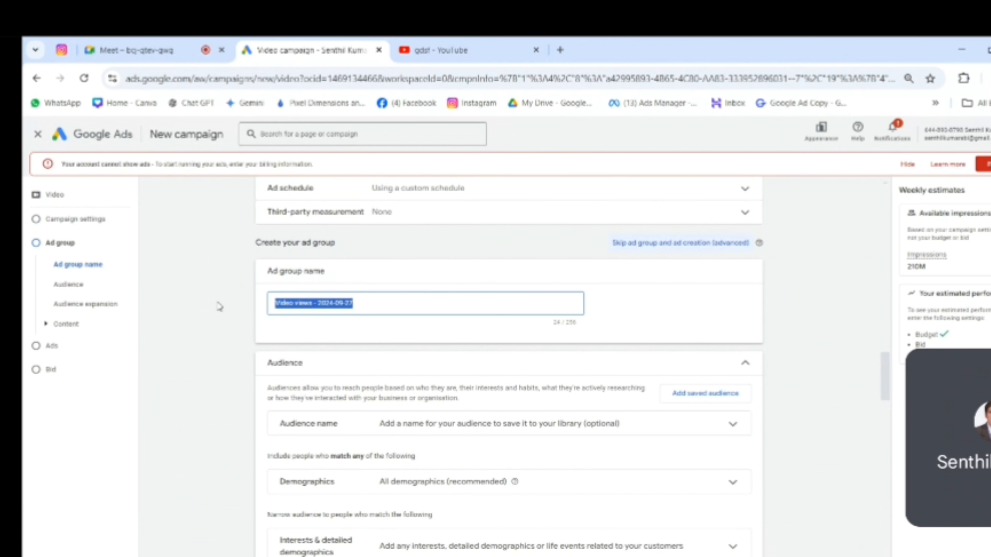
{"action": "type", "text": "GST Bill"}
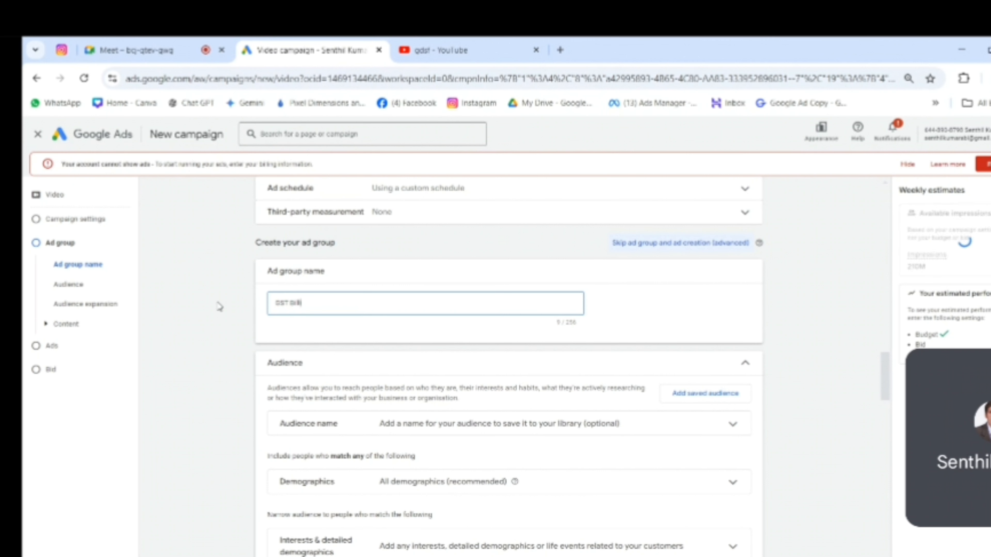
{"action": "type", "text": "ing Sow"}
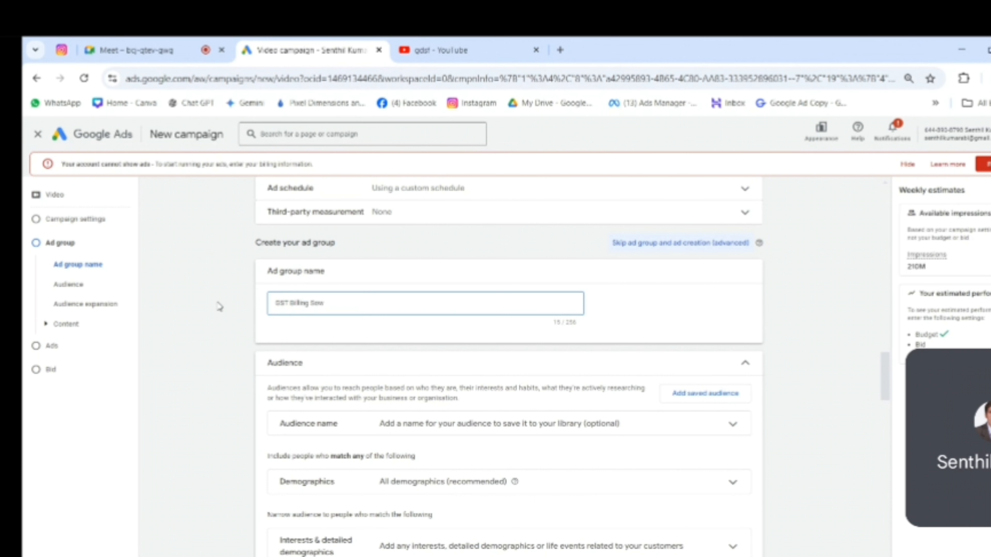
{"action": "type", "text": "t"}
{"action": "key", "text": "BackSpace"}
{"action": "key", "text": "BackSpace"}
{"action": "type", "text": "f"}
{"action": "type", "text": "tware"}
{"action": "left_click", "coordinate": [821, 279]}
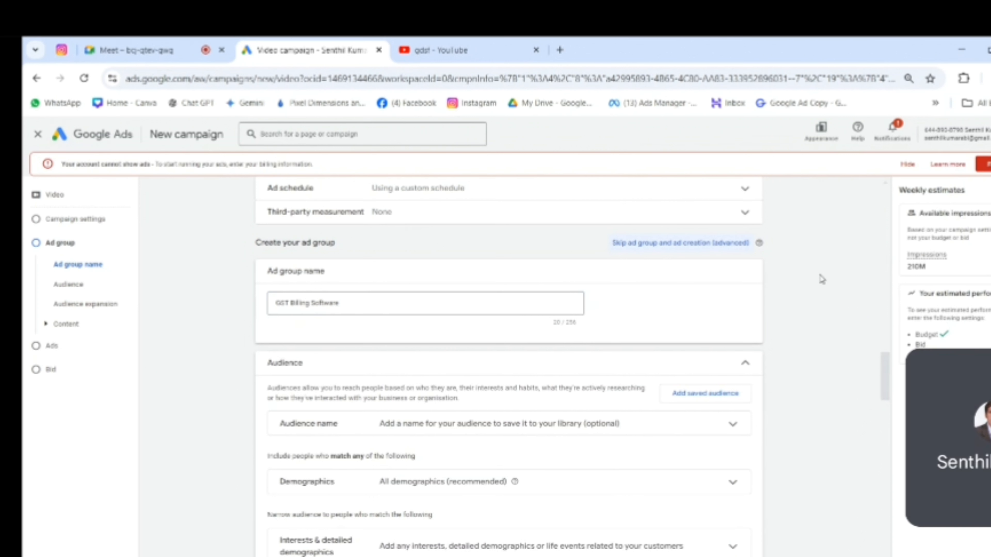
Name the ad group's audience "GST Billing Software - Audience Setting"
{"action": "scroll", "coordinate": [814, 279], "scroll_direction": "down", "scroll_amount": 2}
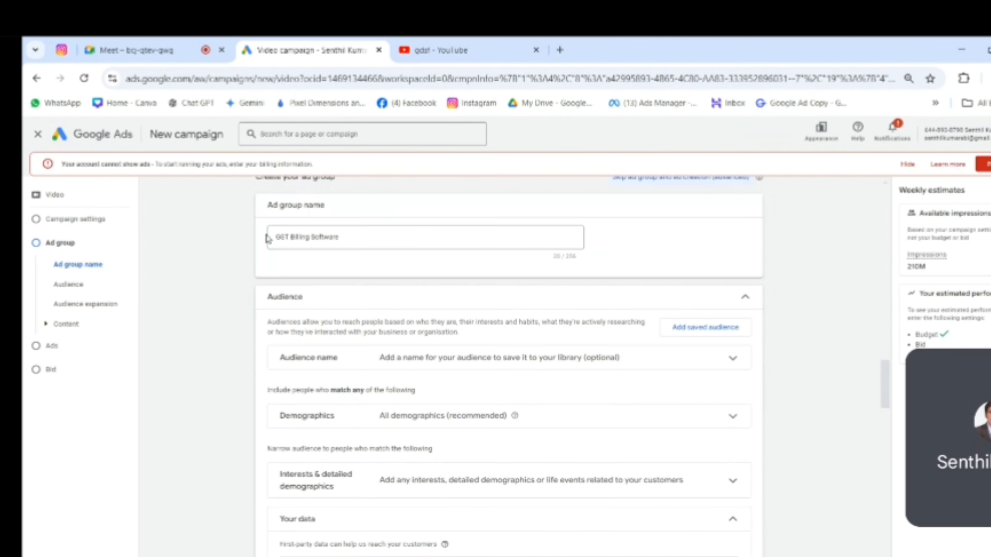
{"action": "scroll", "coordinate": [346, 239], "scroll_direction": "down", "scroll_amount": 2}
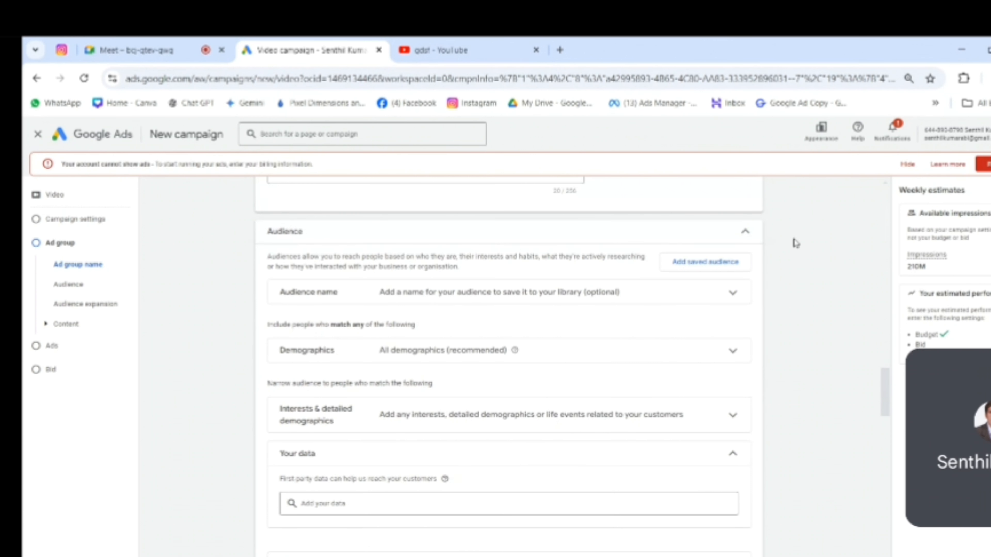
{"action": "scroll", "coordinate": [547, 368], "scroll_direction": "down", "scroll_amount": 4}
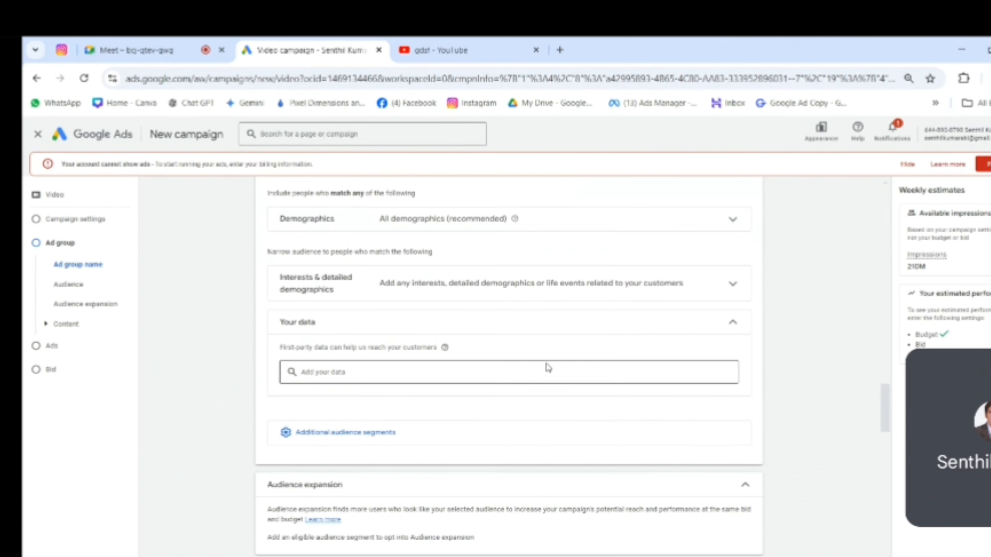
{"action": "scroll", "coordinate": [548, 368], "scroll_direction": "up", "scroll_amount": 6}
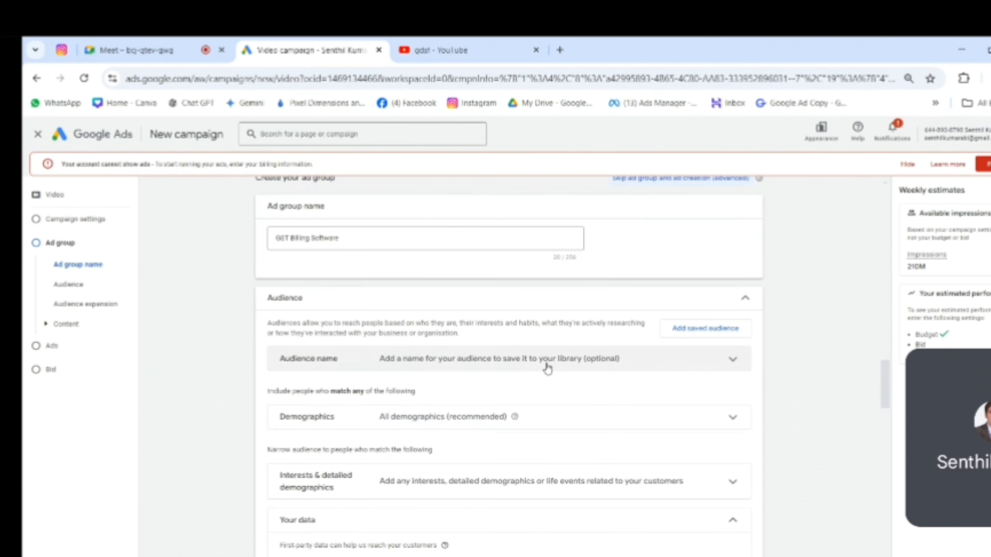
{"action": "scroll", "coordinate": [330, 387], "scroll_direction": "down", "scroll_amount": 2}
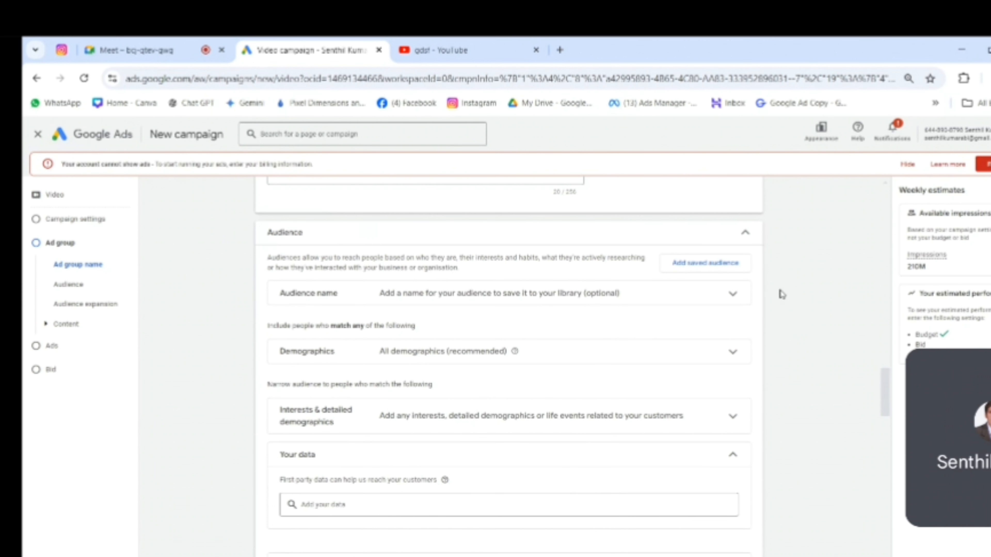
{"action": "left_click_drag", "start_coordinate": [268, 231], "coordinate": [324, 230]}
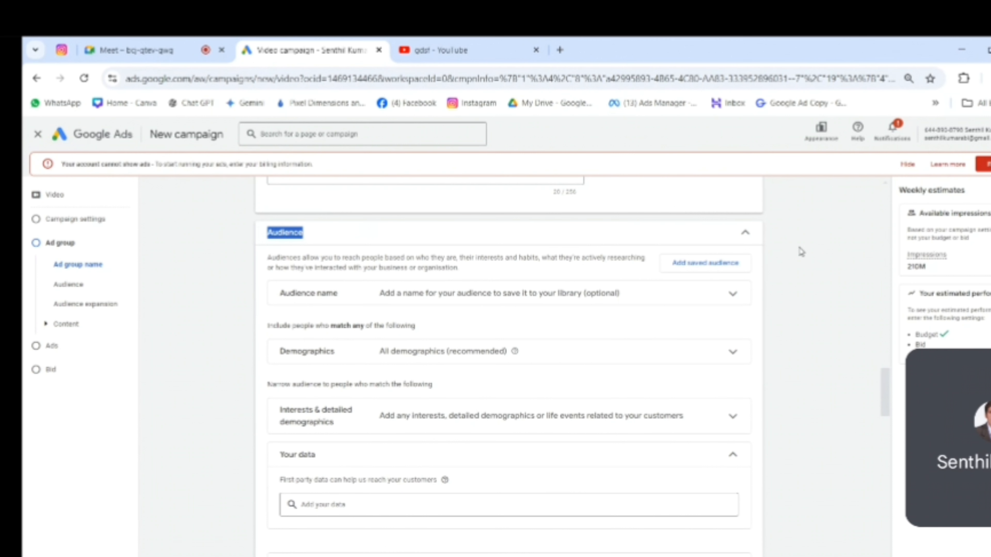
{"action": "left_click", "coordinate": [416, 297]}
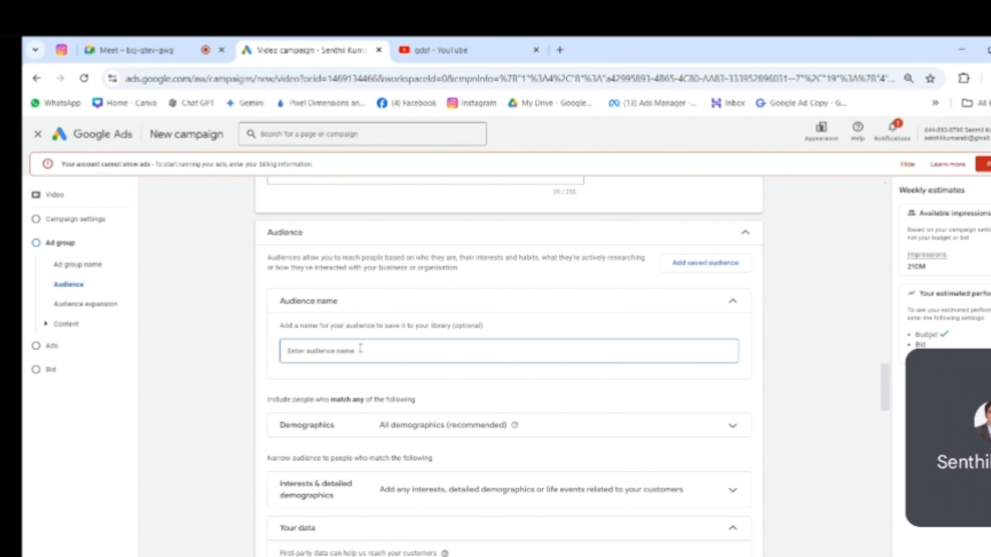
{"action": "type", "text": "GST Billing Software - Audience Settings"}
{"action": "key", "text": "BackSpace"}
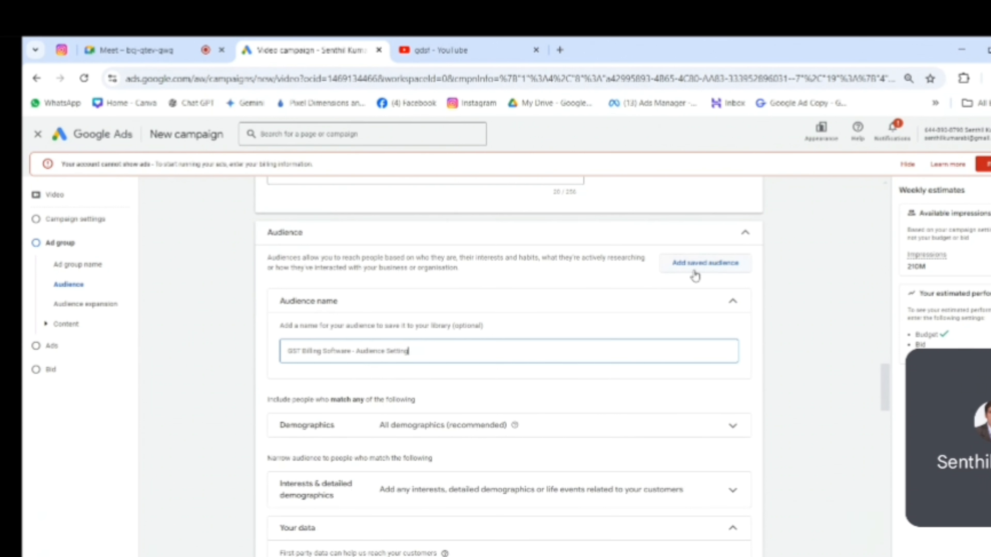
Try the saved audience "cricket score app" in the ad group, inspect its age criteria, and remove it again
{"action": "left_click", "coordinate": [708, 265]}
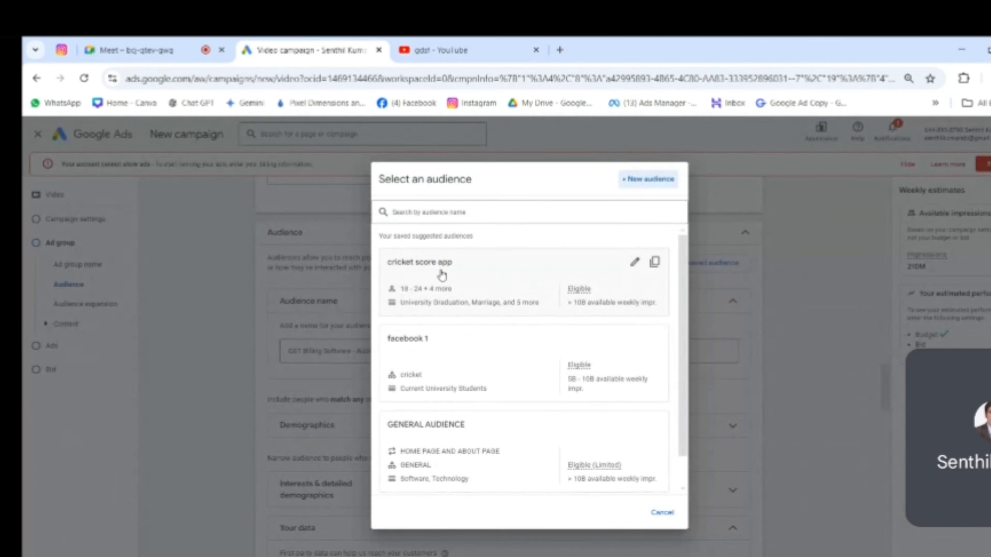
{"action": "left_click", "coordinate": [533, 266]}
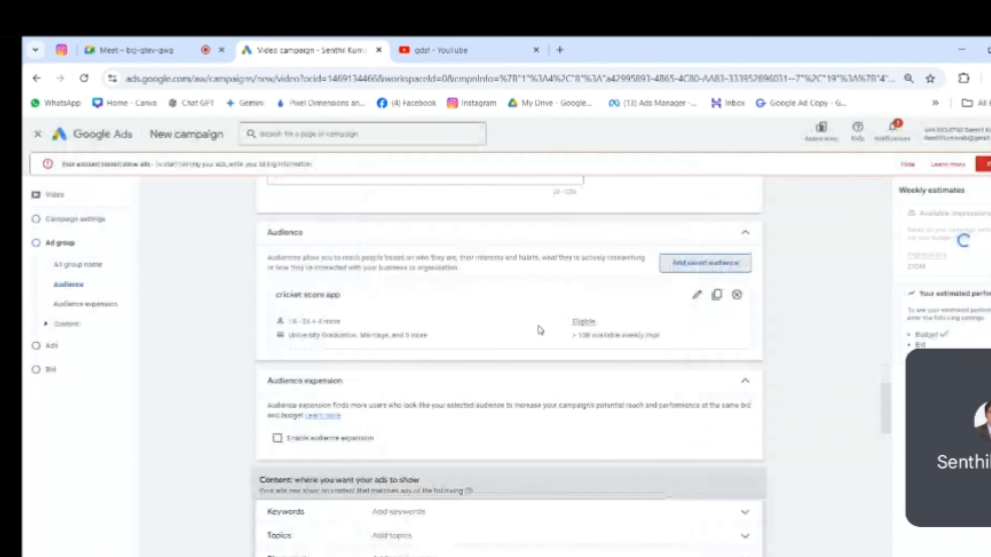
{"action": "left_click_drag", "start_coordinate": [289, 321], "coordinate": [320, 322]}
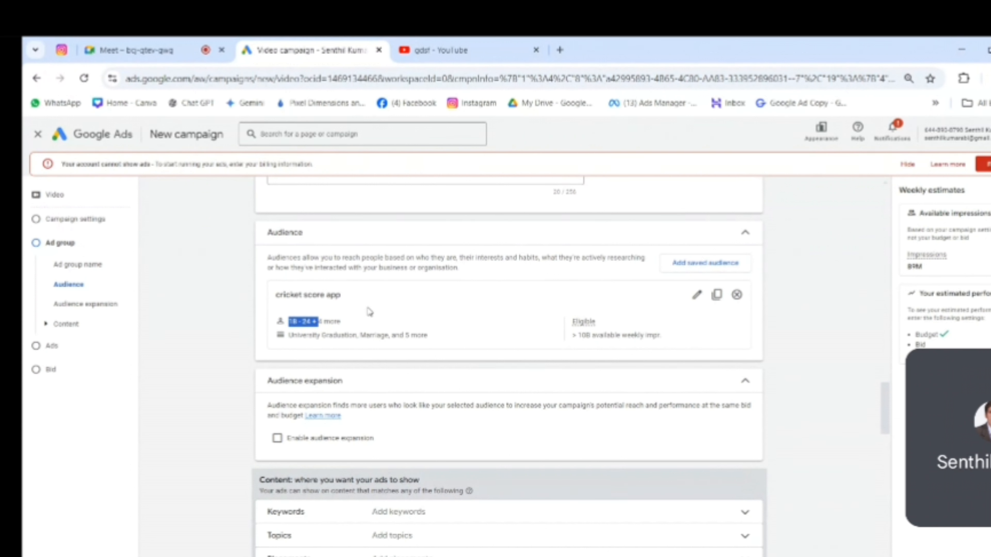
{"action": "left_click", "coordinate": [736, 295]}
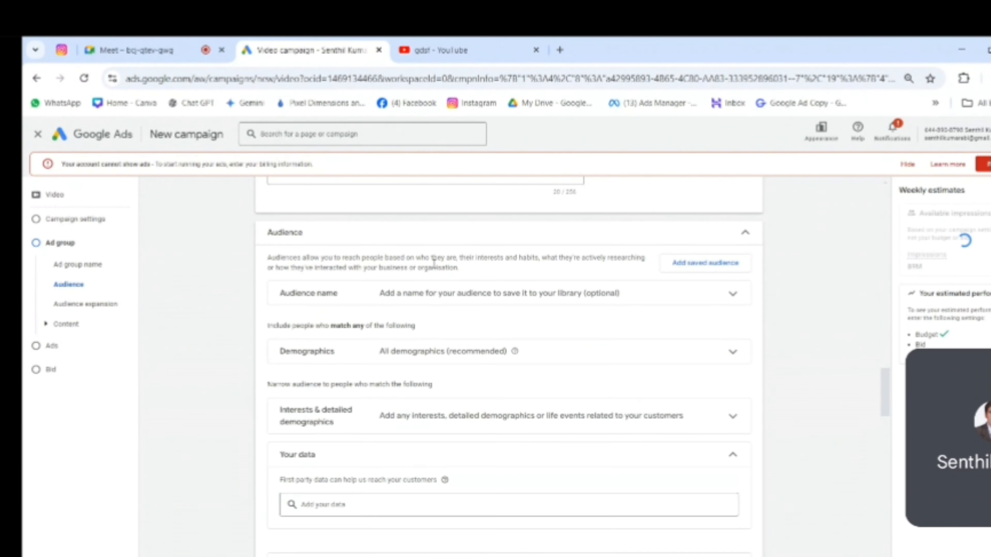
Set the new audience's name to "GST Billing Software - Audience"
{"action": "scroll", "coordinate": [452, 270], "scroll_direction": "up", "scroll_amount": 1}
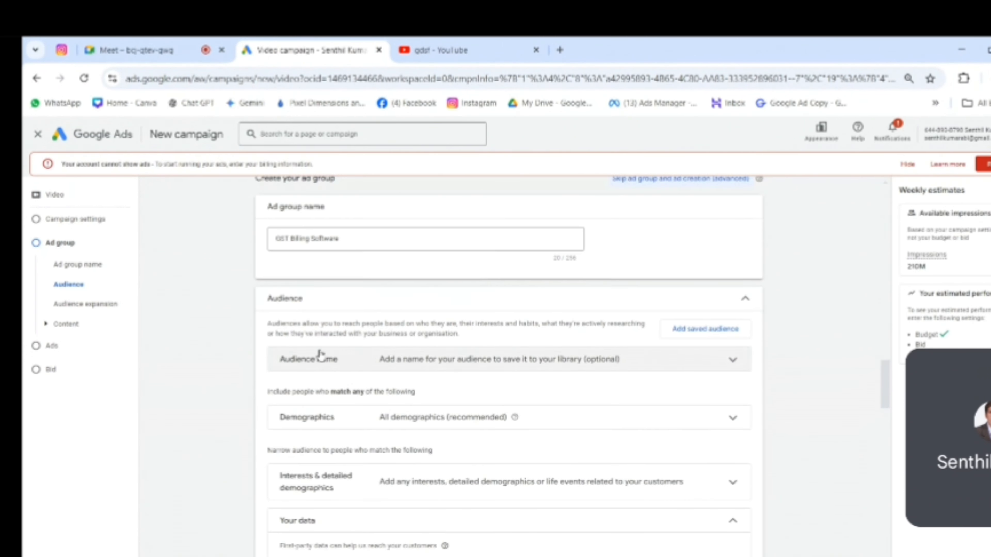
{"action": "left_click", "coordinate": [451, 365]}
{"action": "left_click", "coordinate": [362, 416]}
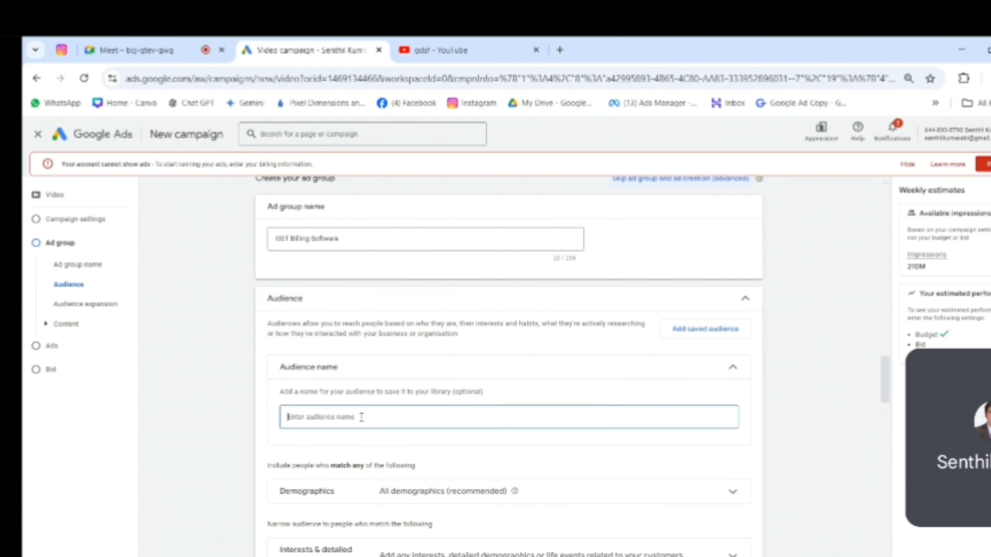
{"action": "type", "text": "GST Billing Software - A"}
{"action": "type", "text": "ddience"}
{"action": "scroll", "coordinate": [394, 396], "scroll_direction": "down", "scroll_amount": 5}
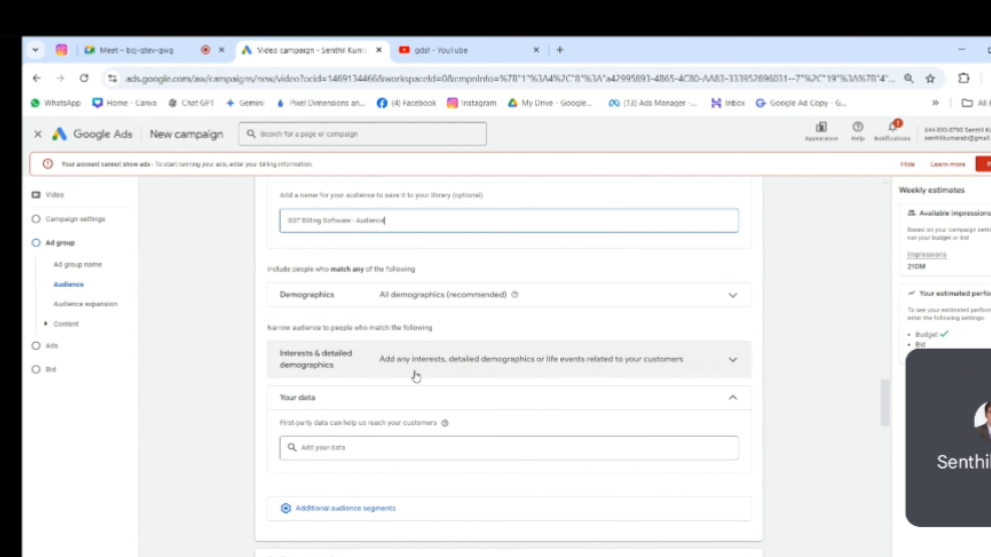
Expand the additional audience segments and examine the match-any rule alongside demographics, interests, your data, custom search terms and exclusions
{"action": "left_click", "coordinate": [265, 270]}
{"action": "left_click_drag", "start_coordinate": [265, 270], "coordinate": [764, 262]}
{"action": "left_click", "coordinate": [813, 252]}
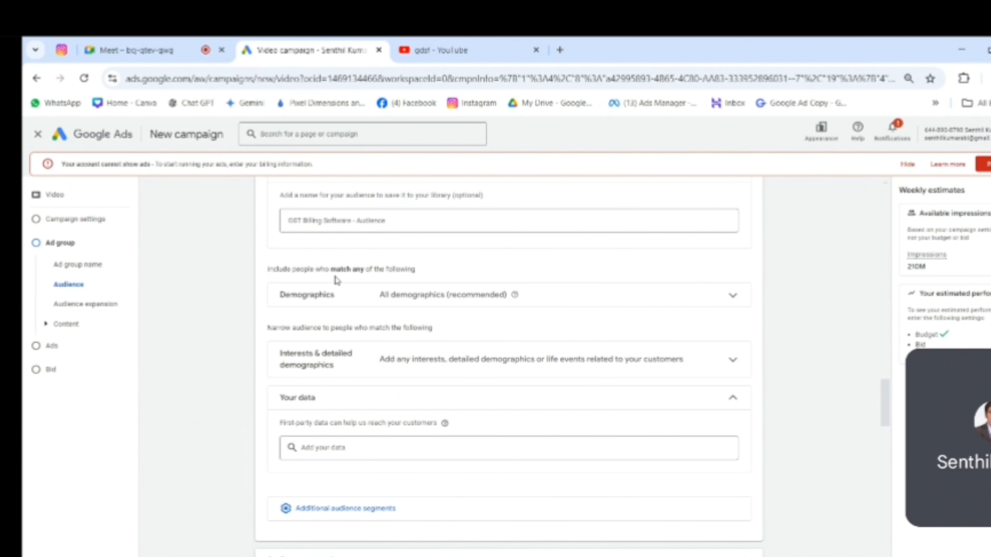
{"action": "left_click_drag", "start_coordinate": [264, 269], "coordinate": [787, 275]}
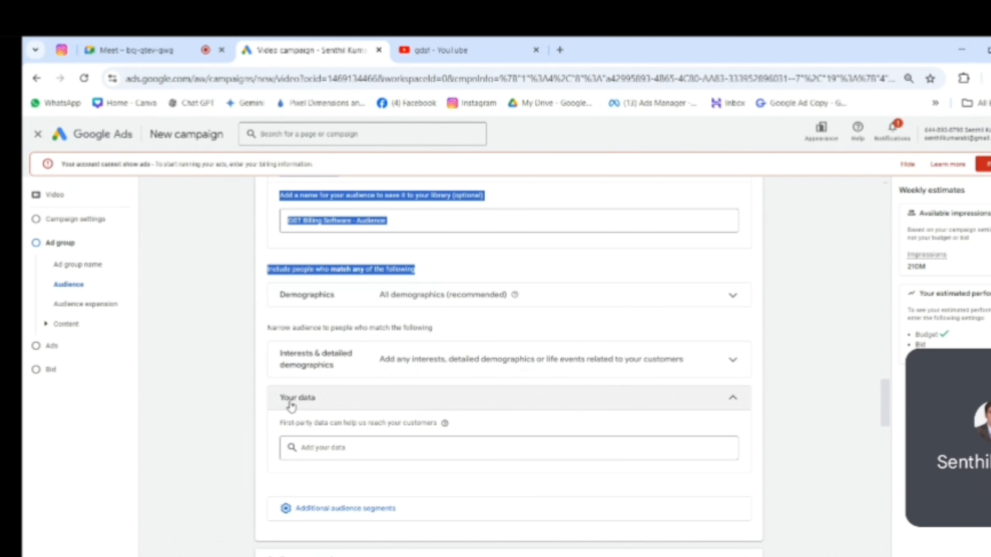
{"action": "scroll", "coordinate": [343, 409], "scroll_direction": "down", "scroll_amount": 3}
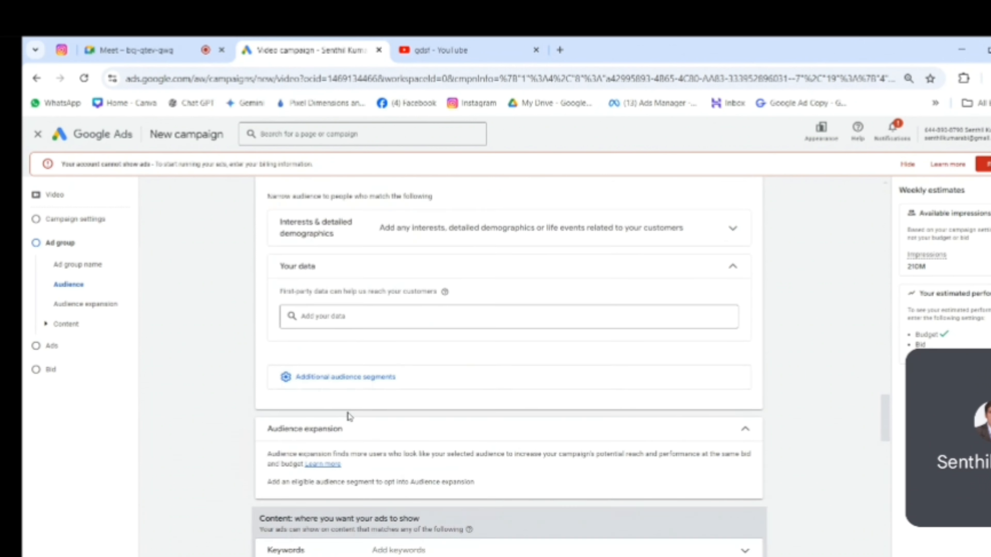
{"action": "left_click", "coordinate": [323, 378]}
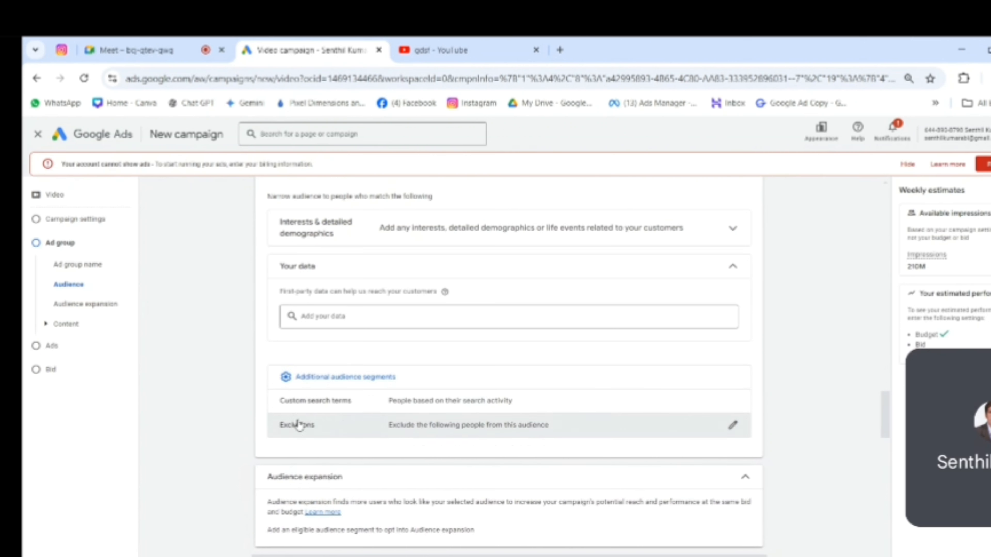
{"action": "scroll", "coordinate": [312, 390], "scroll_direction": "up", "scroll_amount": 5}
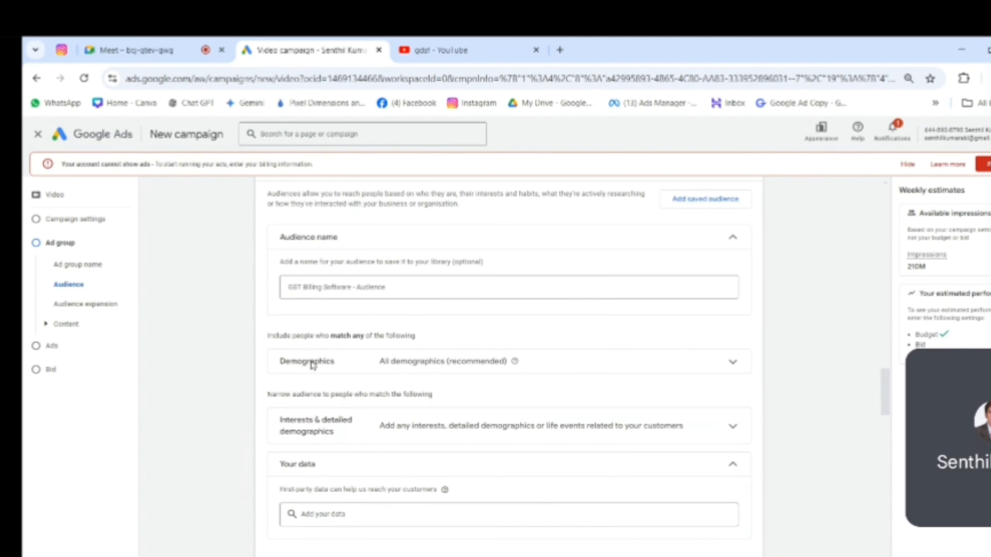
{"action": "scroll", "coordinate": [366, 383], "scroll_direction": "down", "scroll_amount": 5}
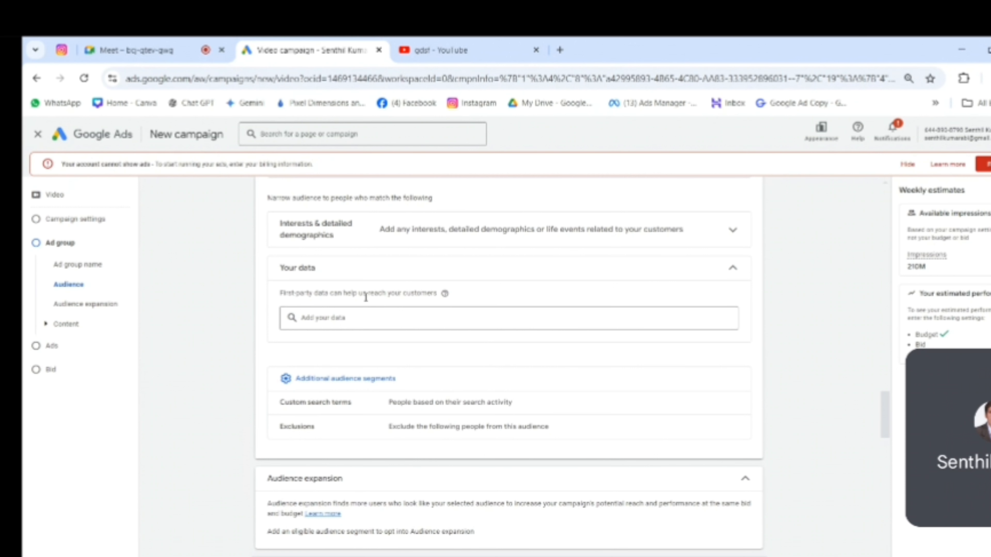
{"action": "scroll", "coordinate": [366, 297], "scroll_direction": "up", "scroll_amount": 3}
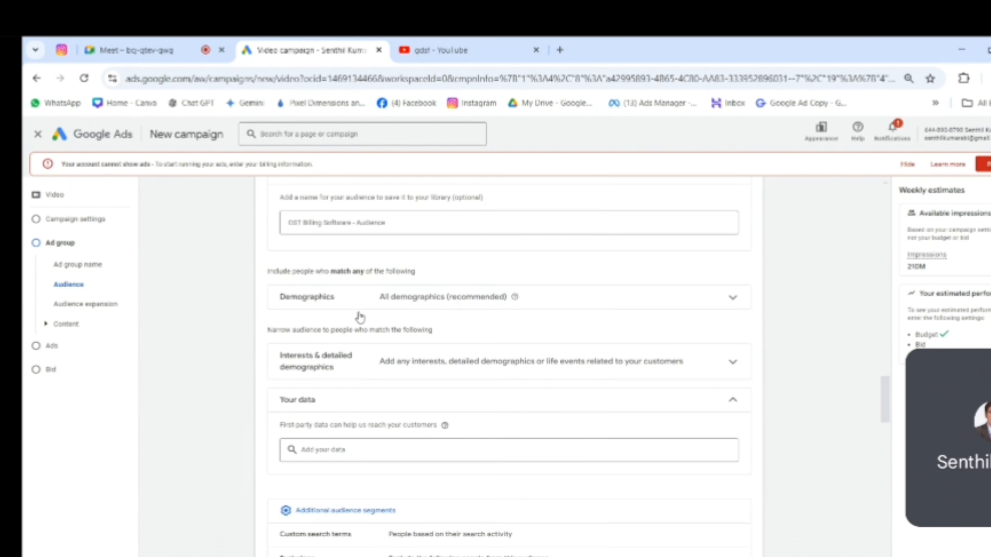
{"action": "scroll", "coordinate": [360, 317], "scroll_direction": "down", "scroll_amount": 2}
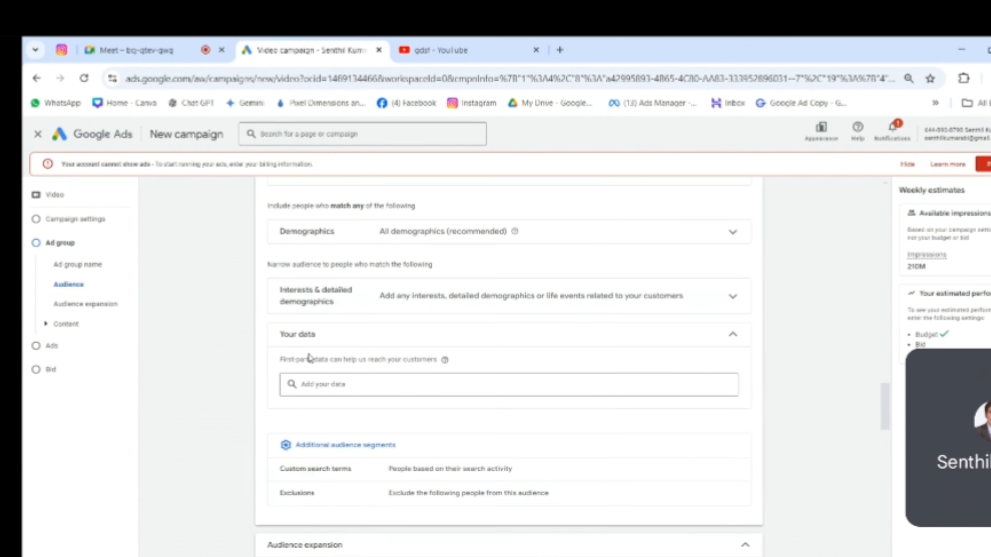
{"action": "scroll", "coordinate": [310, 357], "scroll_direction": "up", "scroll_amount": 3}
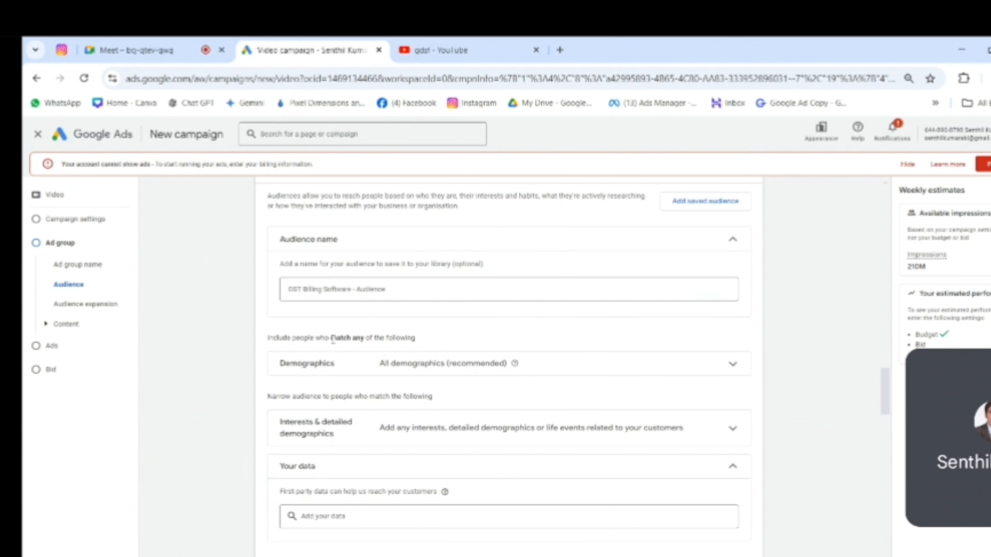
{"action": "left_click_drag", "start_coordinate": [331, 338], "coordinate": [366, 338]}
{"action": "left_click_drag", "start_coordinate": [217, 330], "coordinate": [446, 344]}
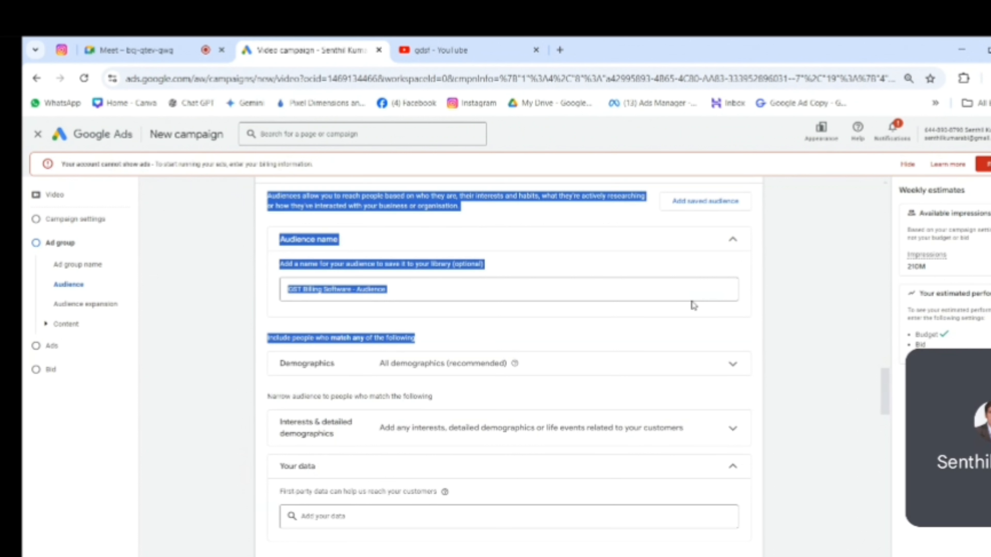
{"action": "left_click", "coordinate": [796, 278]}
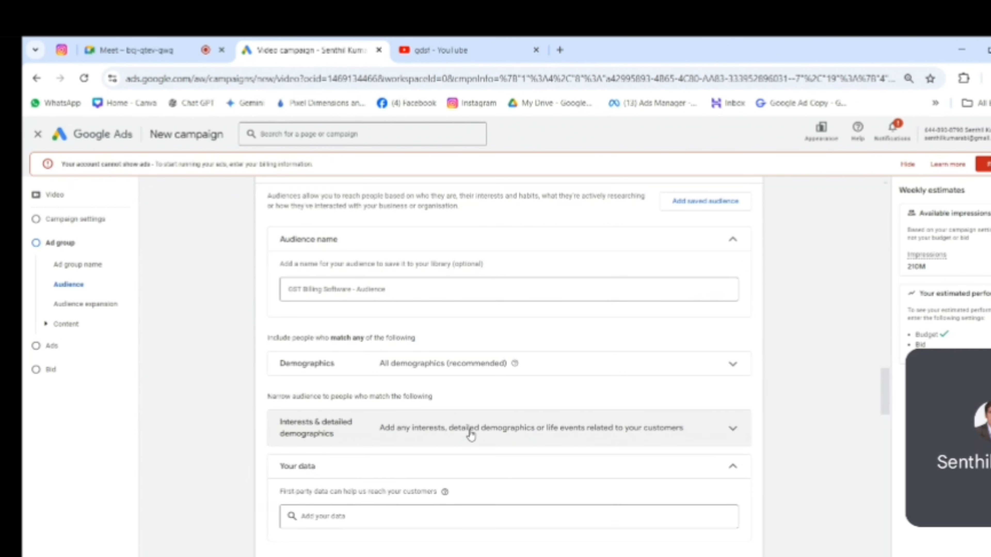
Open the audience's demographics and review the gender and age options
{"action": "scroll", "coordinate": [468, 437], "scroll_direction": "down", "scroll_amount": 2}
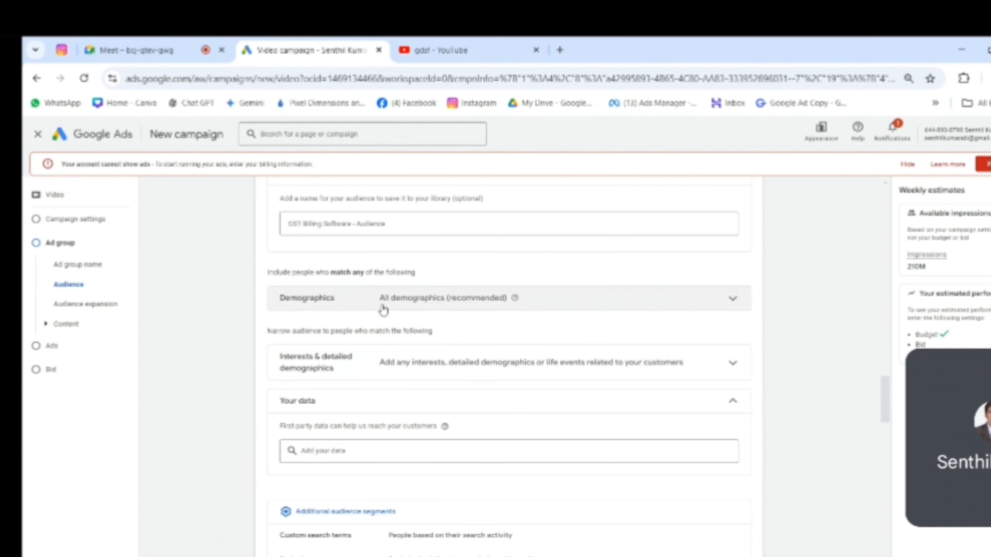
{"action": "left_click", "coordinate": [593, 302]}
{"action": "scroll", "coordinate": [741, 304], "scroll_direction": "down", "scroll_amount": 1}
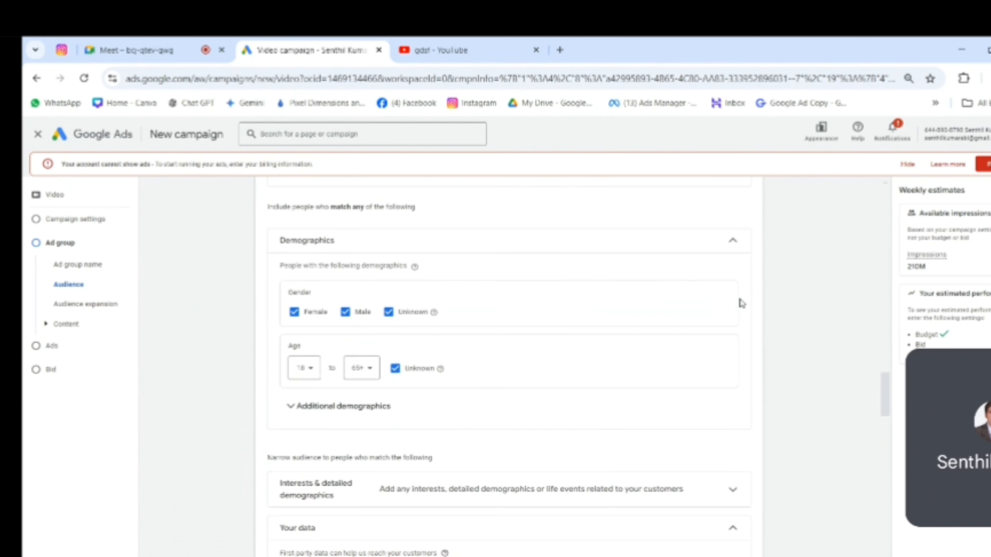
{"action": "scroll", "coordinate": [741, 304], "scroll_direction": "down", "scroll_amount": 1}
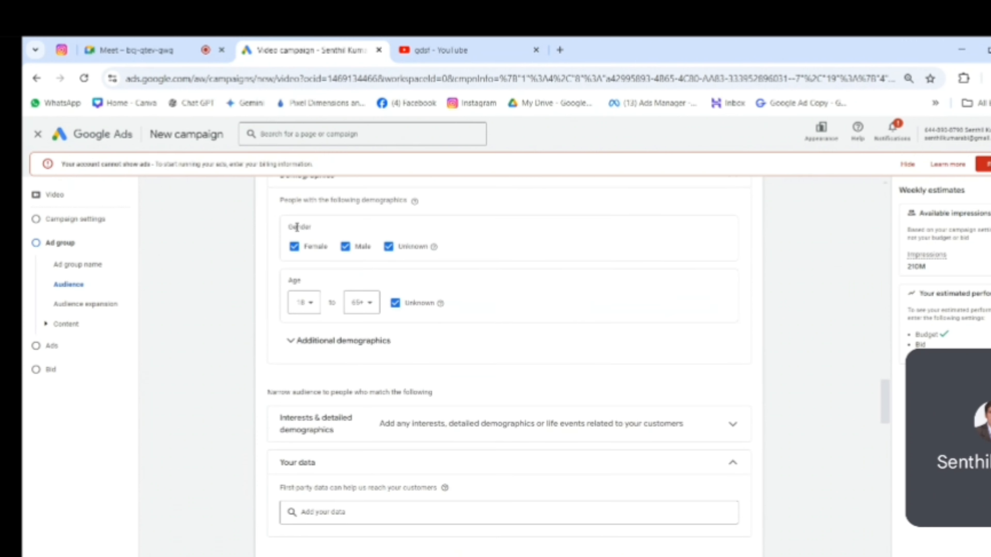
{"action": "left_click", "coordinate": [294, 250]}
Switch to Notepad to review the GST Billing Software campaign notes on product and target customers, and return to the Google Ads campaign
{"action": "key", "text": "alt+Tab"}
{"action": "left_click", "coordinate": [195, 282]}
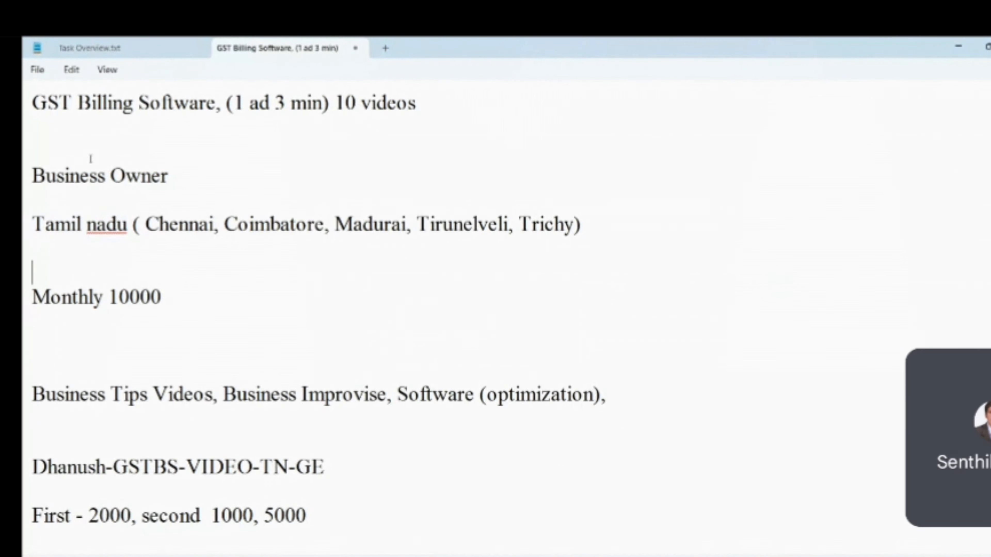
{"action": "triple_click", "coordinate": [34, 102]}
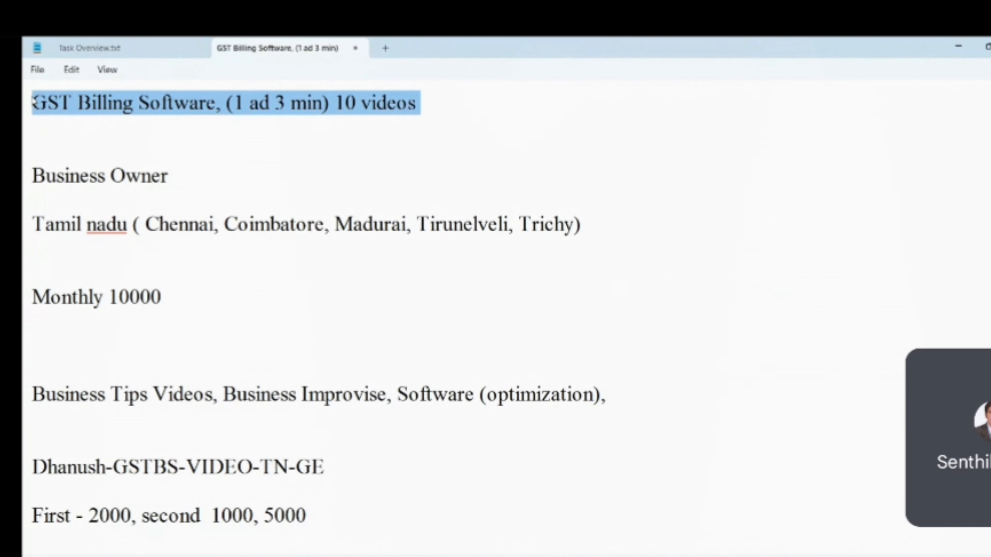
{"action": "left_click", "coordinate": [217, 104]}
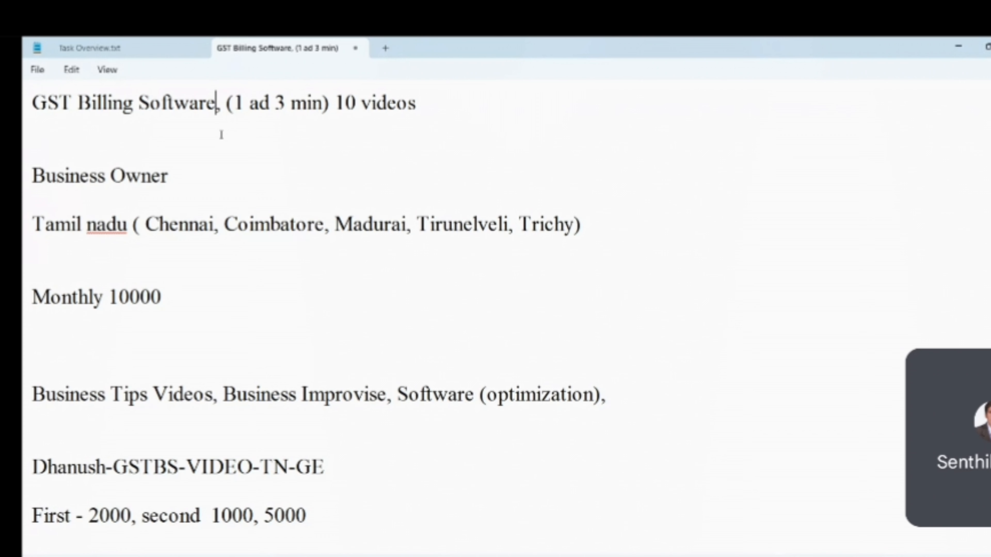
{"action": "key", "text": "alt+Tab"}
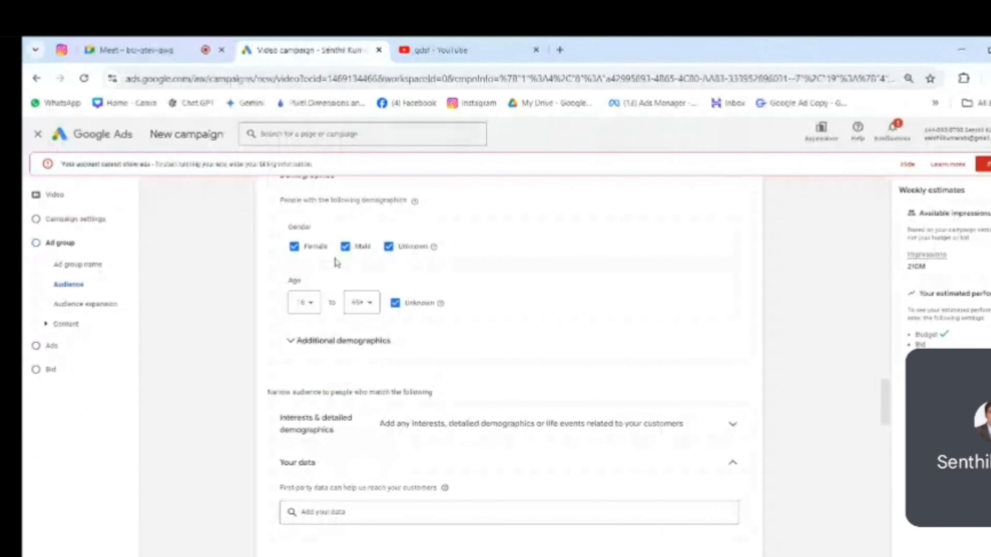
Exclude people of unknown gender from the audience's demographics
{"action": "left_click", "coordinate": [294, 247]}
{"action": "left_click", "coordinate": [388, 246]}
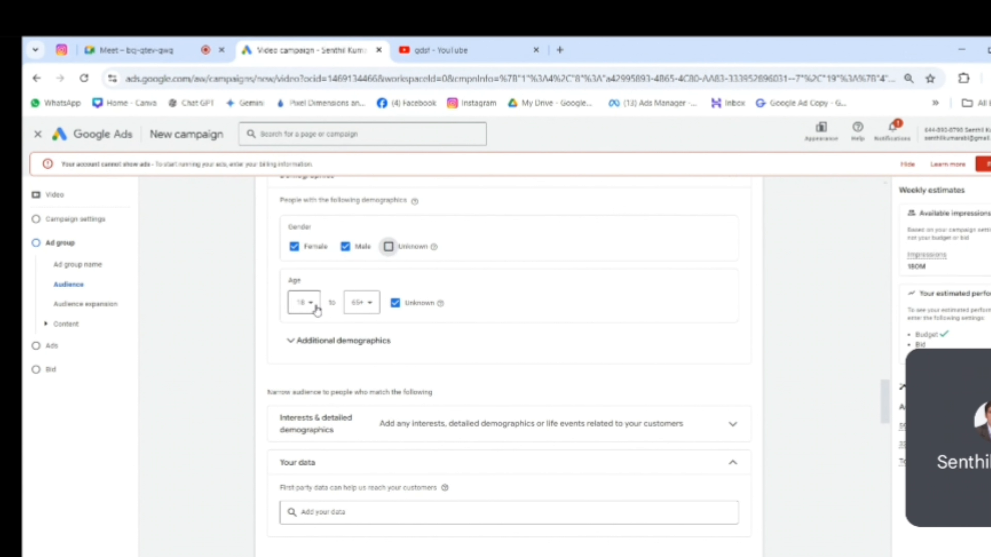
{"action": "key", "text": "alt+Tab"}
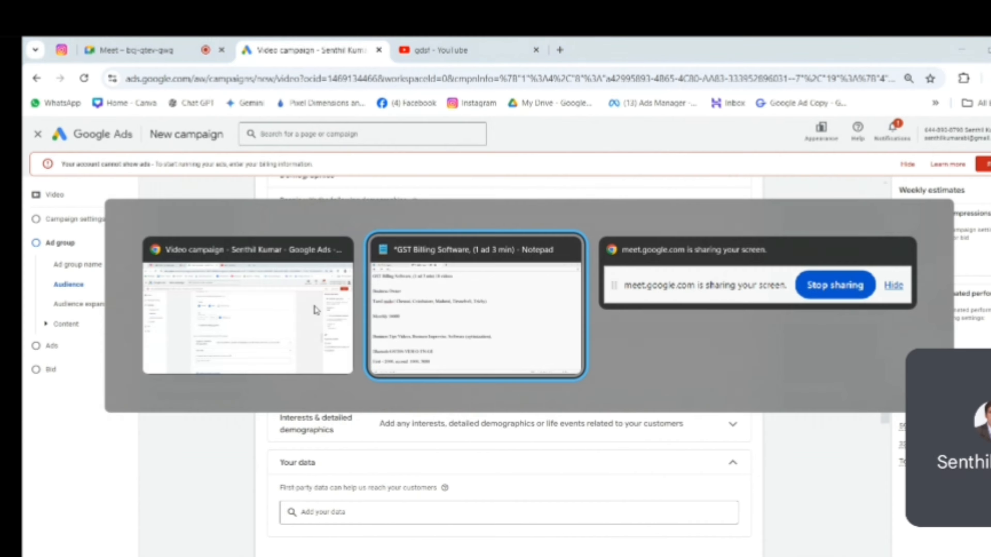
{"action": "key", "text": "alt+Tab"}
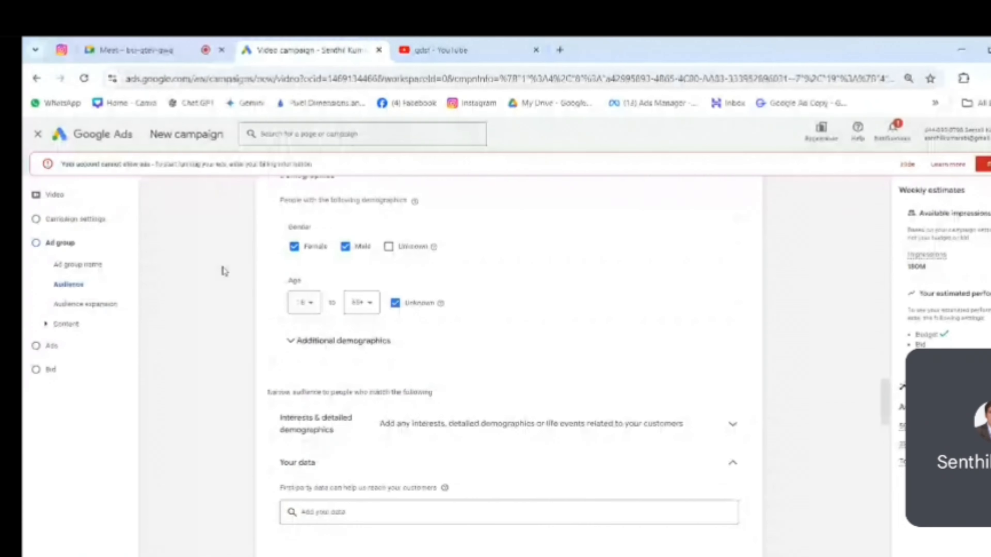
Try 35, 25 and 18 as the audience's minimum age
{"action": "left_click", "coordinate": [311, 305]}
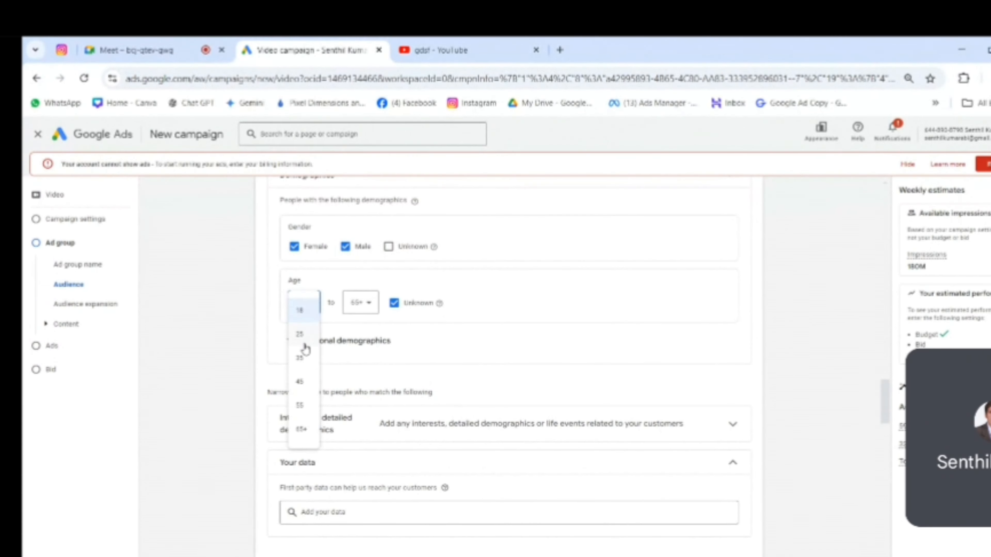
{"action": "left_click", "coordinate": [302, 359]}
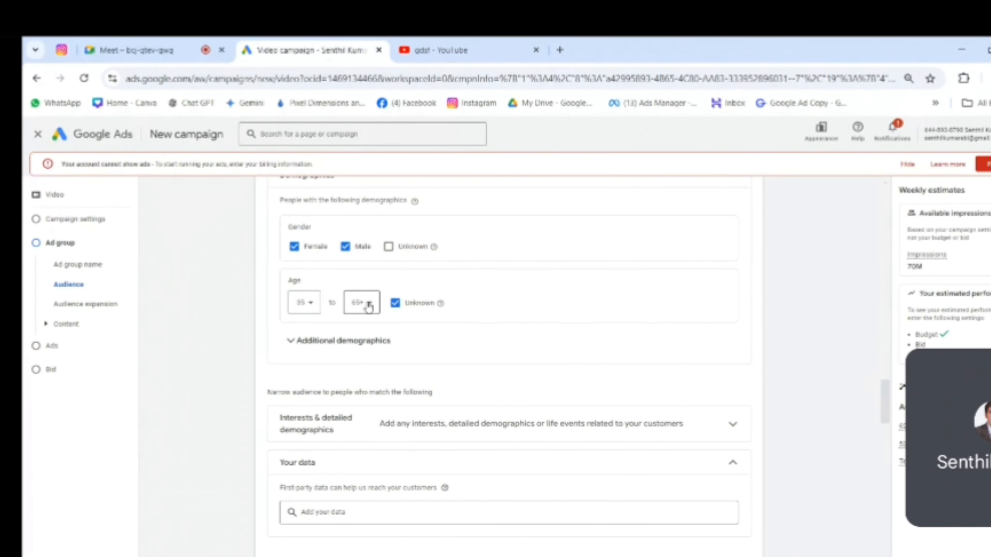
{"action": "left_click", "coordinate": [311, 304]}
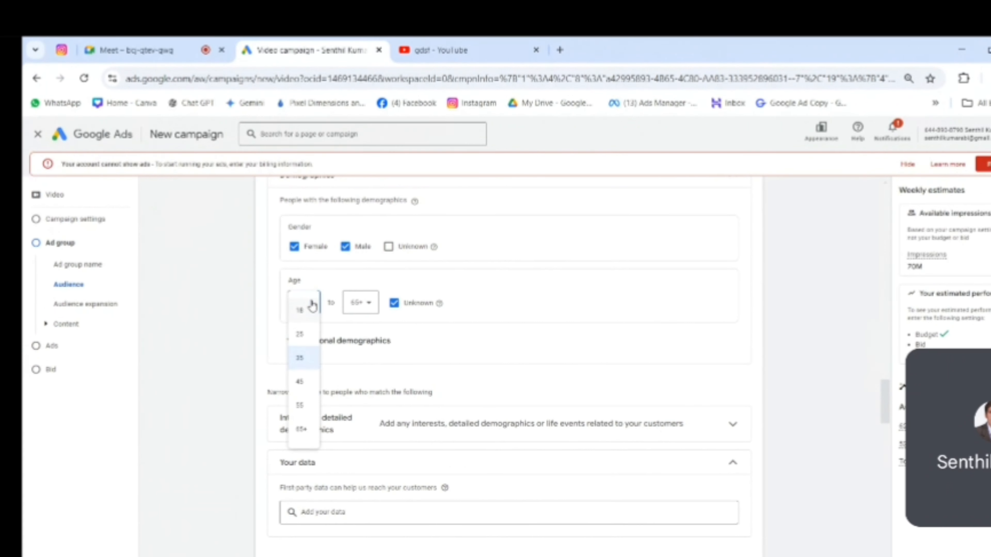
{"action": "left_click", "coordinate": [304, 336]}
{"action": "left_click", "coordinate": [301, 307]}
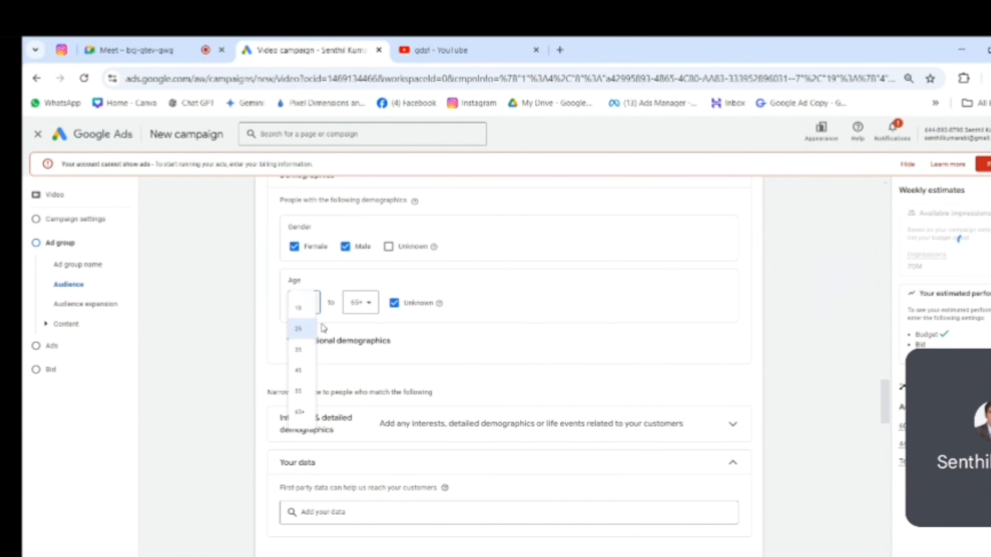
{"action": "left_click", "coordinate": [298, 312]}
Set the audience's age range from 25 to 54
{"action": "left_click", "coordinate": [316, 304]}
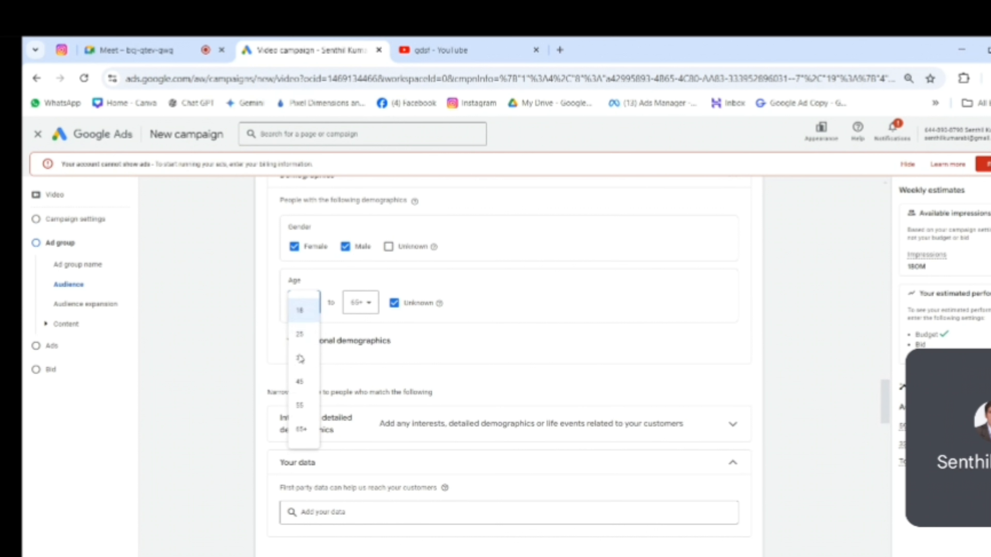
{"action": "left_click", "coordinate": [300, 335]}
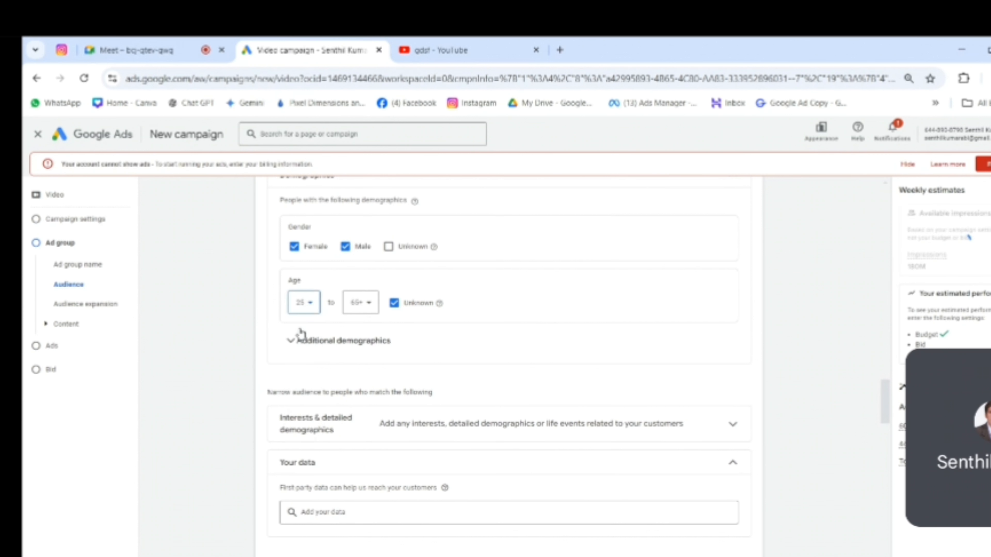
{"action": "left_click", "coordinate": [372, 304]}
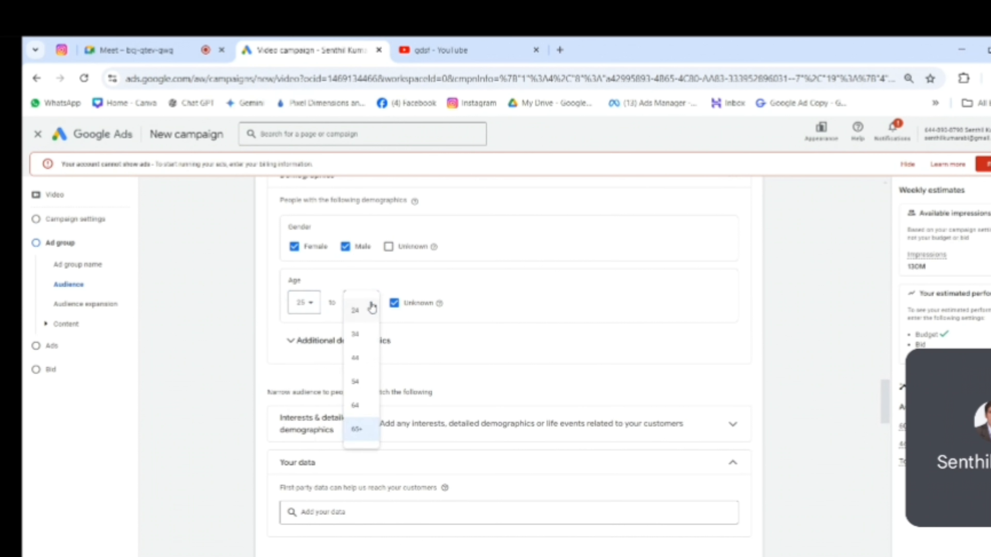
{"action": "left_click", "coordinate": [355, 381]}
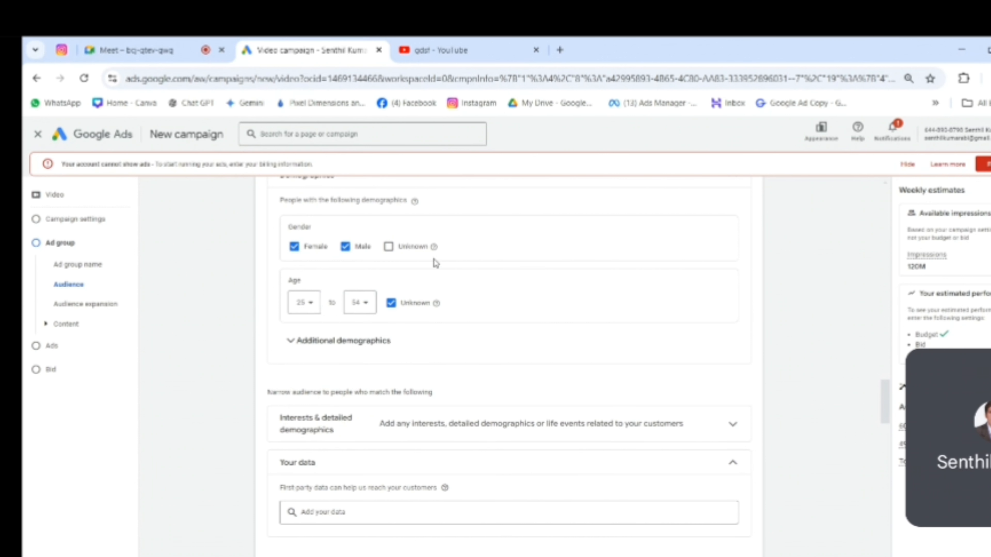
Expand the additional demographics and examine the parental status and household income criteria
{"action": "scroll", "coordinate": [444, 279], "scroll_direction": "up", "scroll_amount": 2}
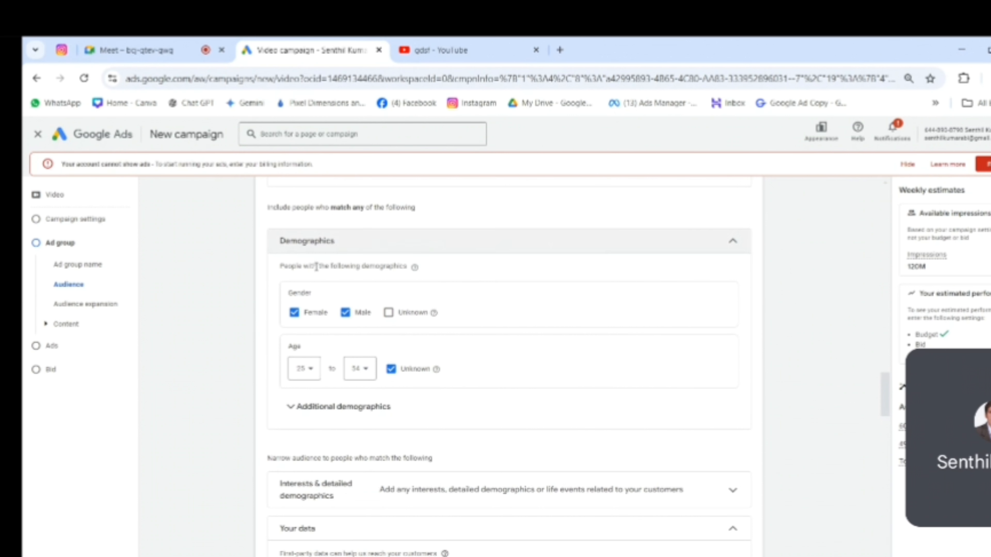
{"action": "scroll", "coordinate": [508, 278], "scroll_direction": "down", "scroll_amount": 2}
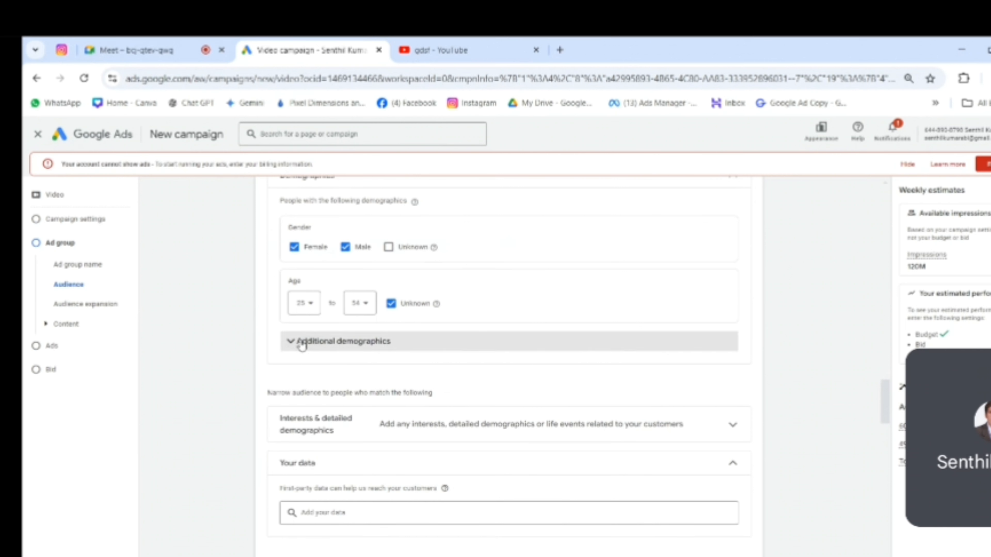
{"action": "left_click", "coordinate": [291, 342]}
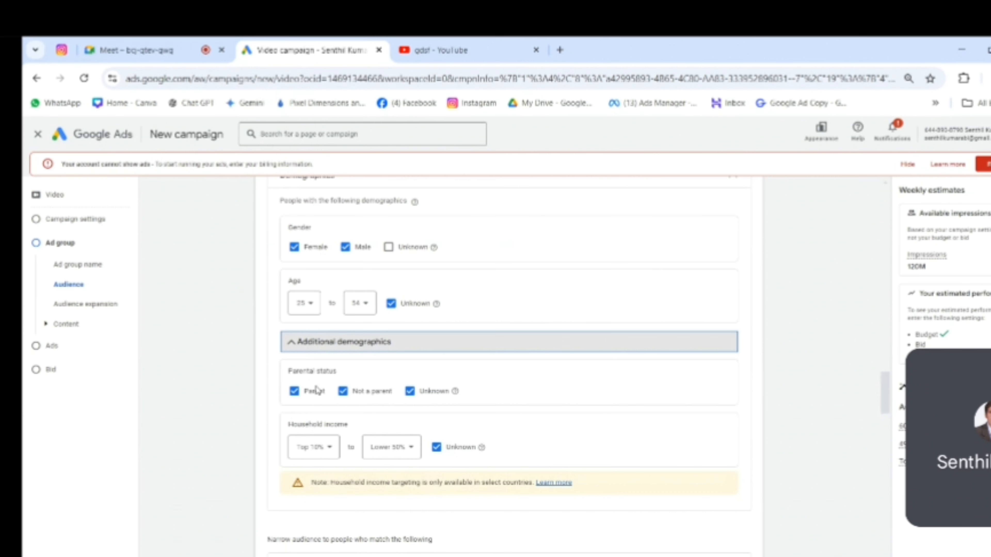
{"action": "left_click_drag", "start_coordinate": [287, 375], "coordinate": [336, 372]}
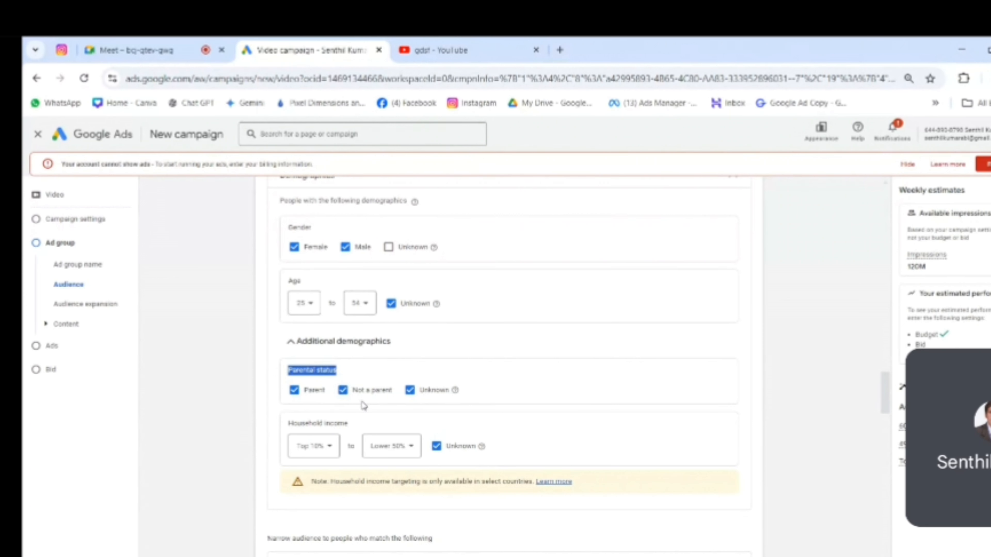
{"action": "scroll", "coordinate": [363, 406], "scroll_direction": "down", "scroll_amount": 2}
{"action": "left_click_drag", "start_coordinate": [288, 358], "coordinate": [335, 358]}
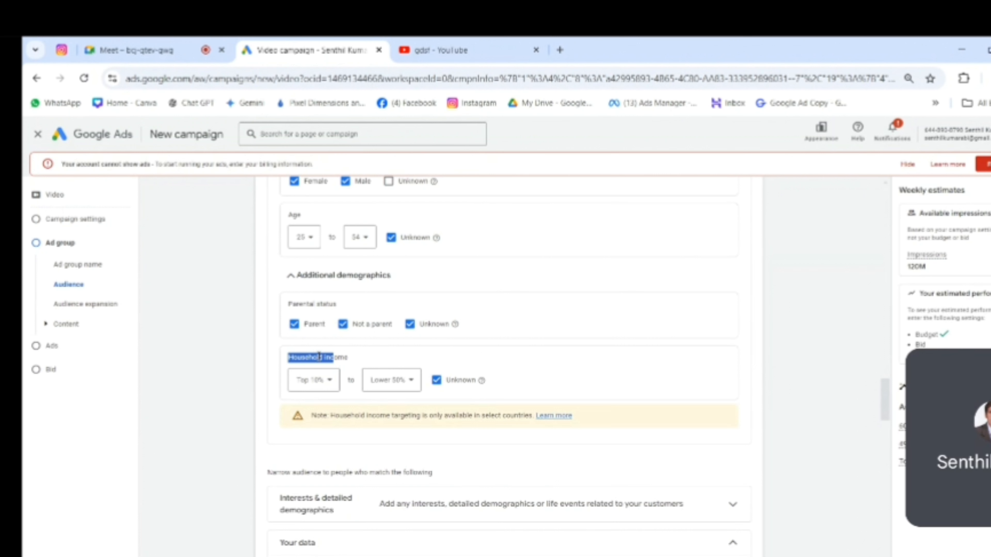
{"action": "left_click", "coordinate": [816, 246]}
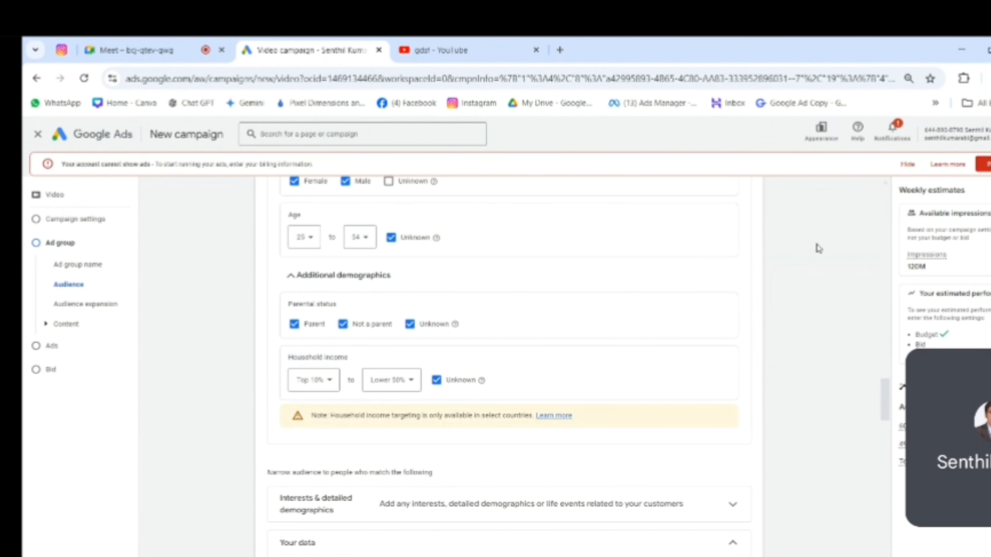
{"action": "scroll", "coordinate": [468, 323], "scroll_direction": "up", "scroll_amount": 2}
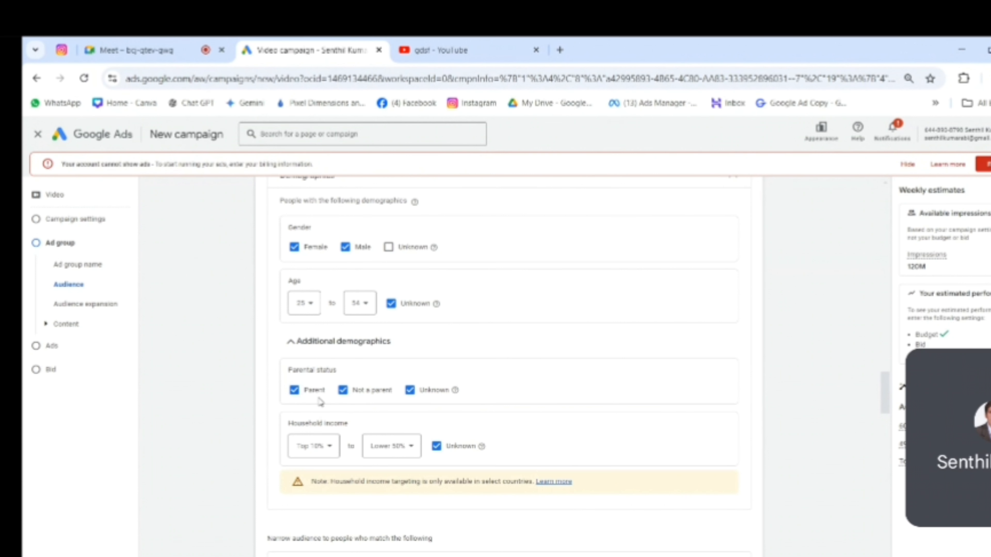
{"action": "scroll", "coordinate": [338, 424], "scroll_direction": "down", "scroll_amount": 2}
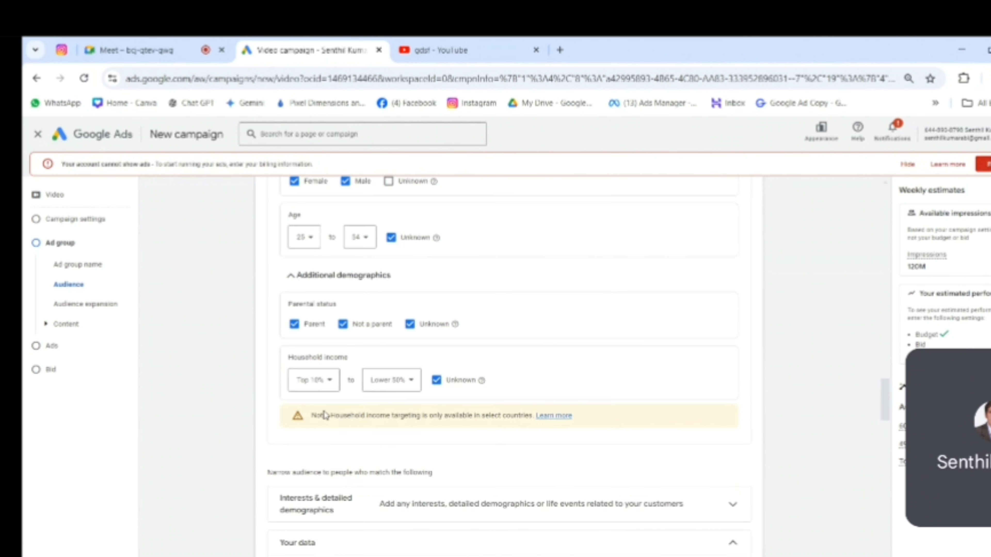
Inspect the available upper and lower household income brackets, keeping the range from Top 10% to Lower 50%
{"action": "left_click", "coordinate": [329, 385]}
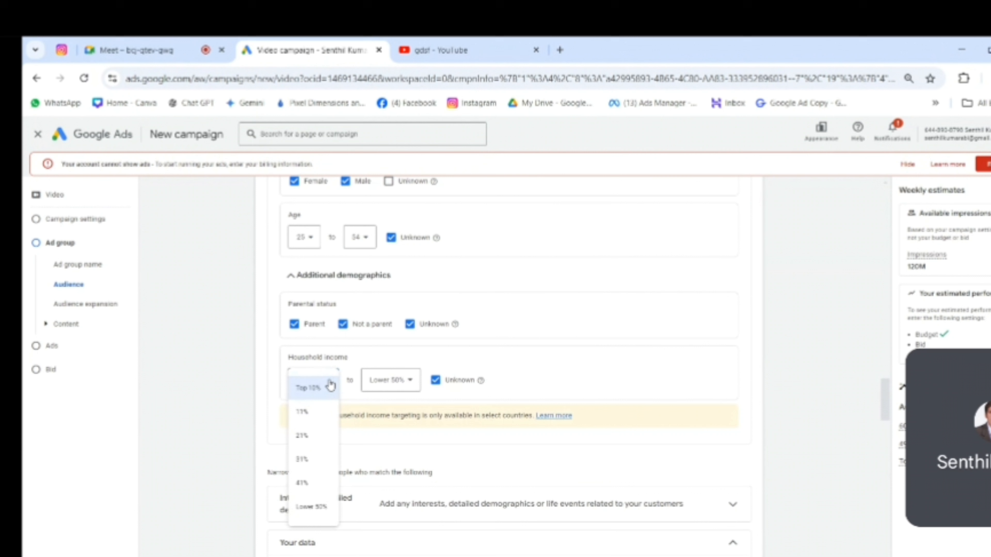
{"action": "left_click", "coordinate": [317, 394]}
{"action": "left_click", "coordinate": [410, 381]}
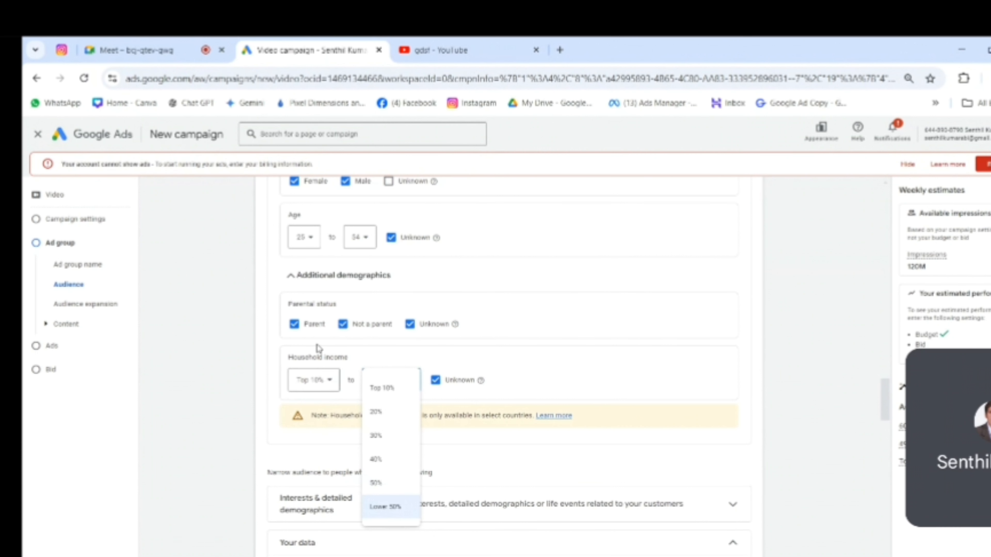
{"action": "scroll", "coordinate": [319, 347], "scroll_direction": "up", "scroll_amount": 3}
{"action": "left_click", "coordinate": [803, 296]}
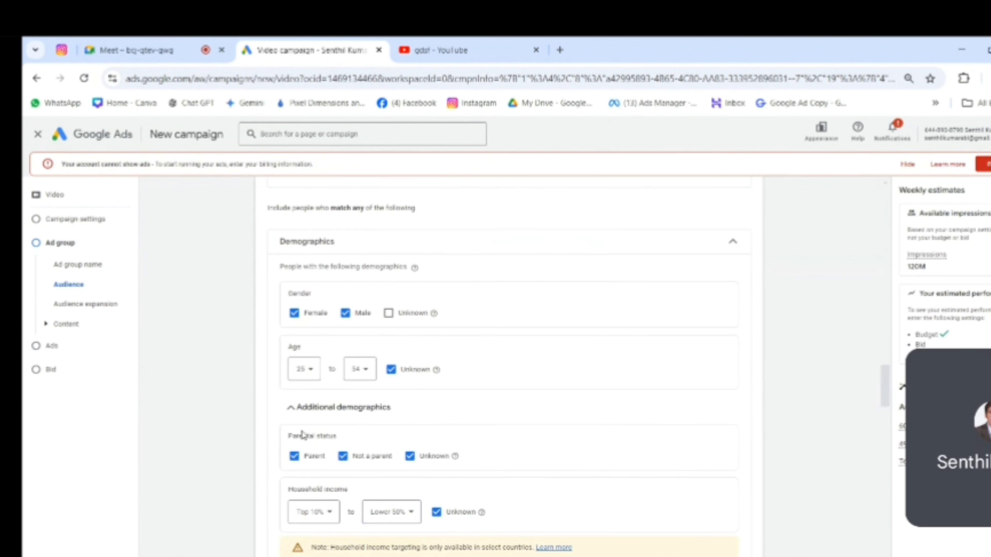
Recheck the gender, age, parental status and household income criteria and collapse the demographics section
{"action": "scroll", "coordinate": [303, 434], "scroll_direction": "down", "scroll_amount": 2}
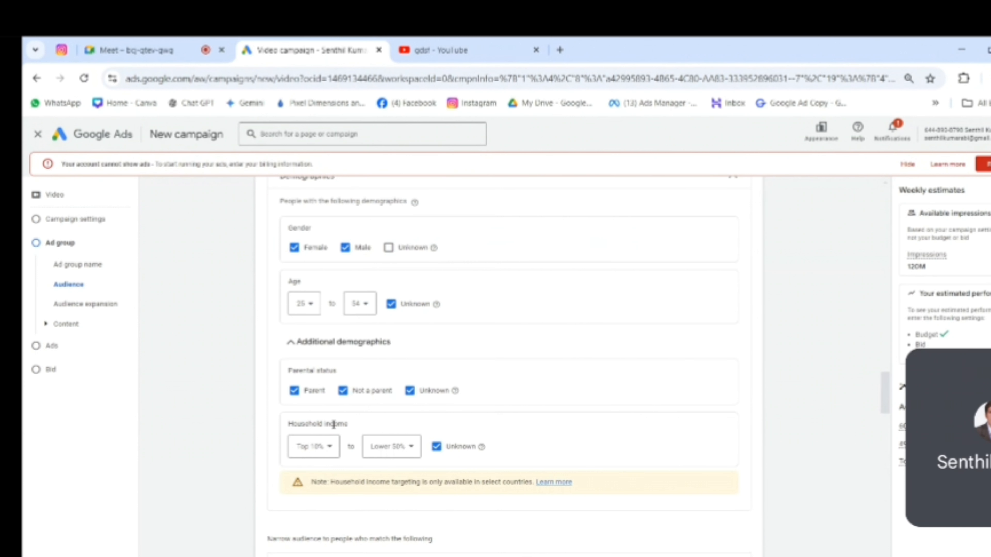
{"action": "scroll", "coordinate": [333, 424], "scroll_direction": "up", "scroll_amount": 2}
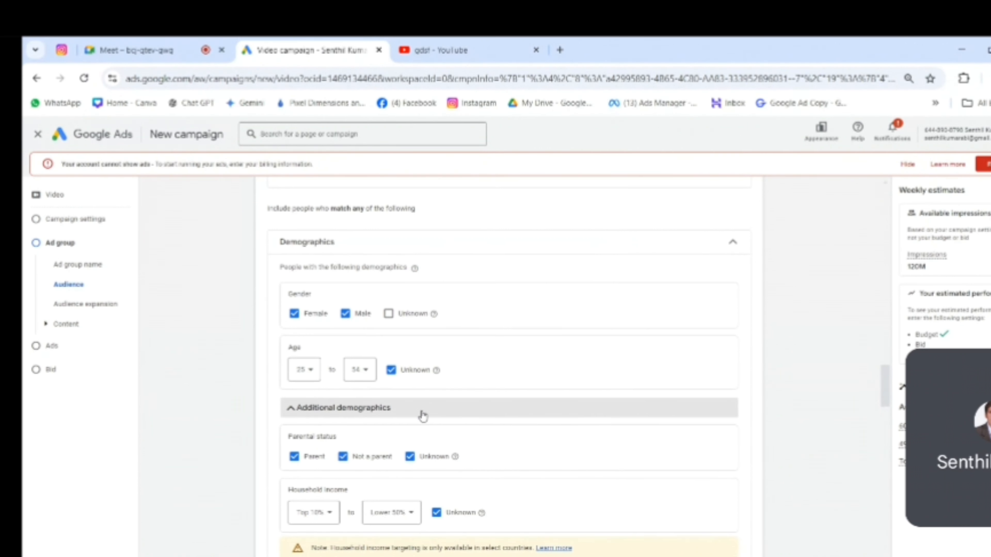
{"action": "scroll", "coordinate": [422, 416], "scroll_direction": "down", "scroll_amount": 4}
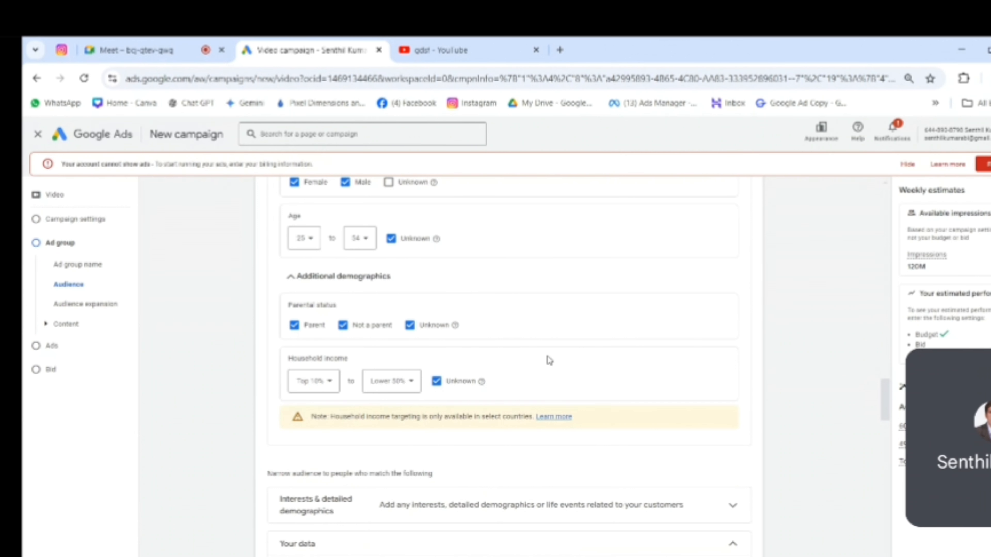
{"action": "scroll", "coordinate": [549, 361], "scroll_direction": "up", "scroll_amount": 2}
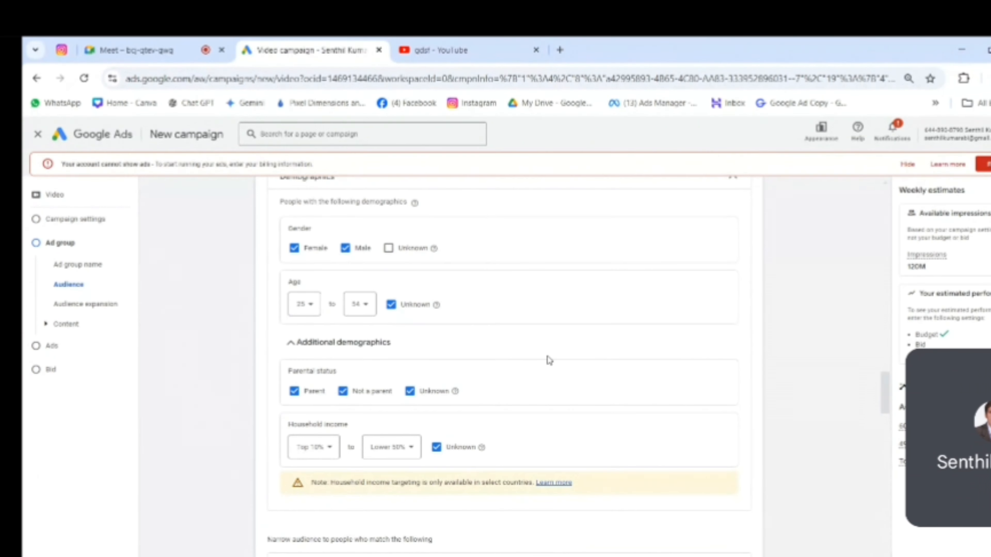
{"action": "scroll", "coordinate": [549, 361], "scroll_direction": "up", "scroll_amount": 4}
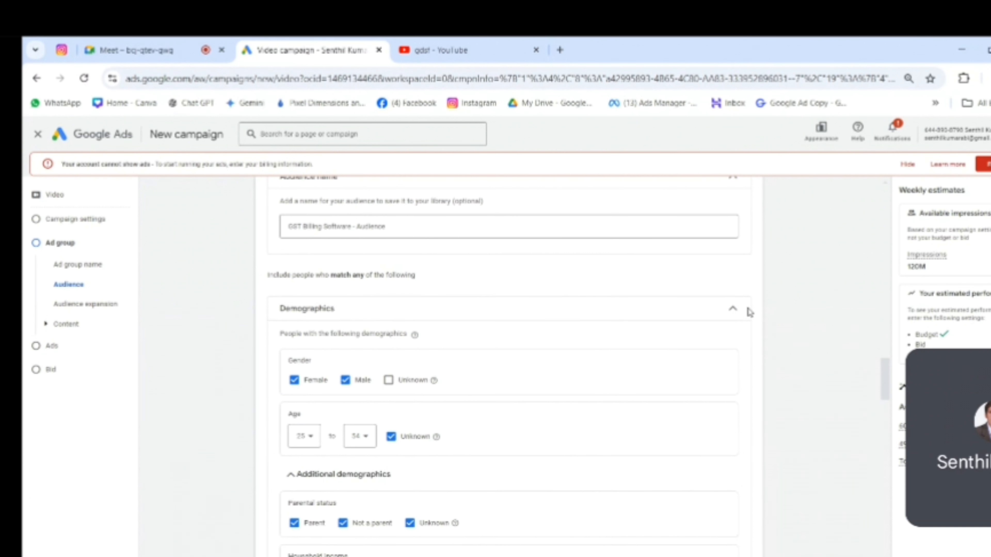
{"action": "left_click", "coordinate": [735, 313]}
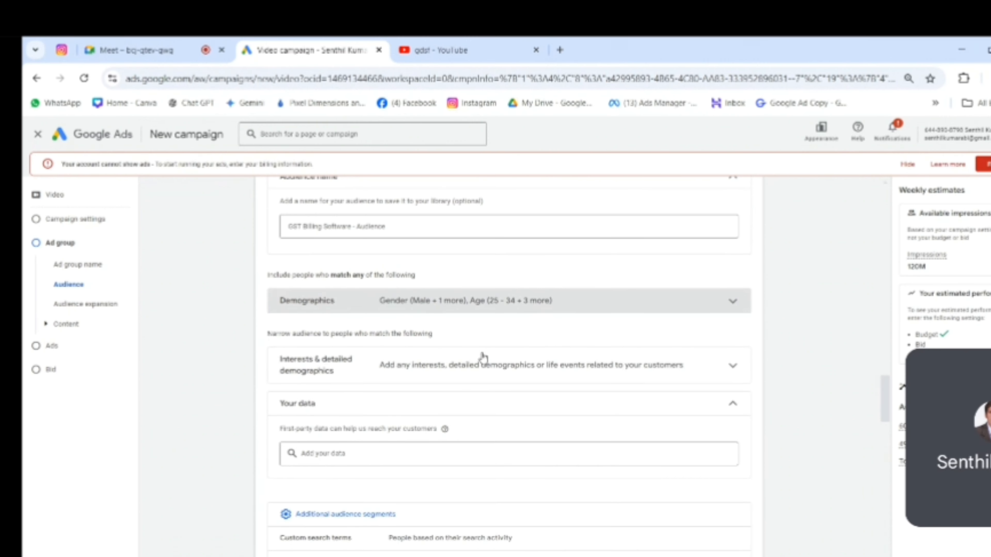
Expand the interests and detailed demographics section and open its segment search
{"action": "scroll", "coordinate": [483, 360], "scroll_direction": "down", "scroll_amount": 6}
{"action": "scroll", "coordinate": [457, 378], "scroll_direction": "up", "scroll_amount": 5}
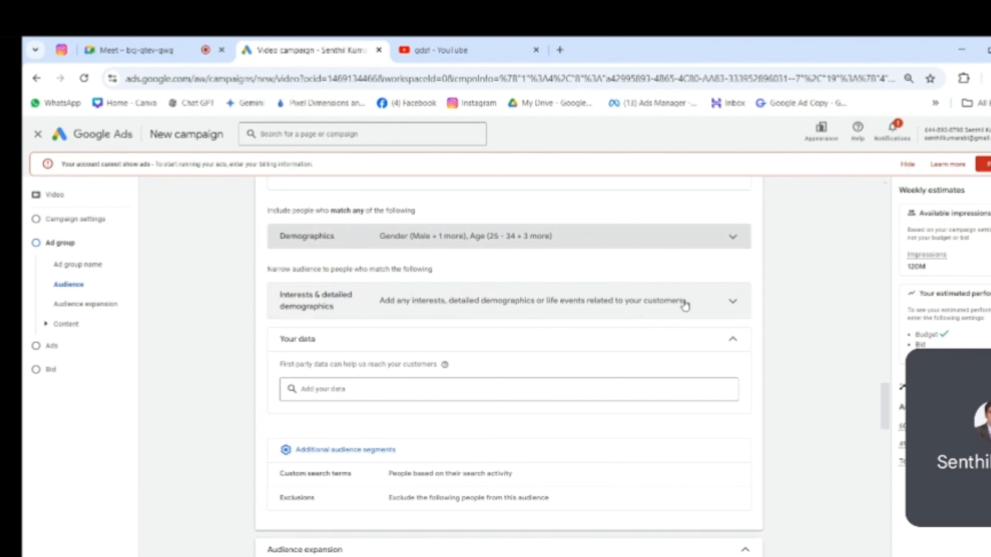
{"action": "left_click", "coordinate": [658, 305]}
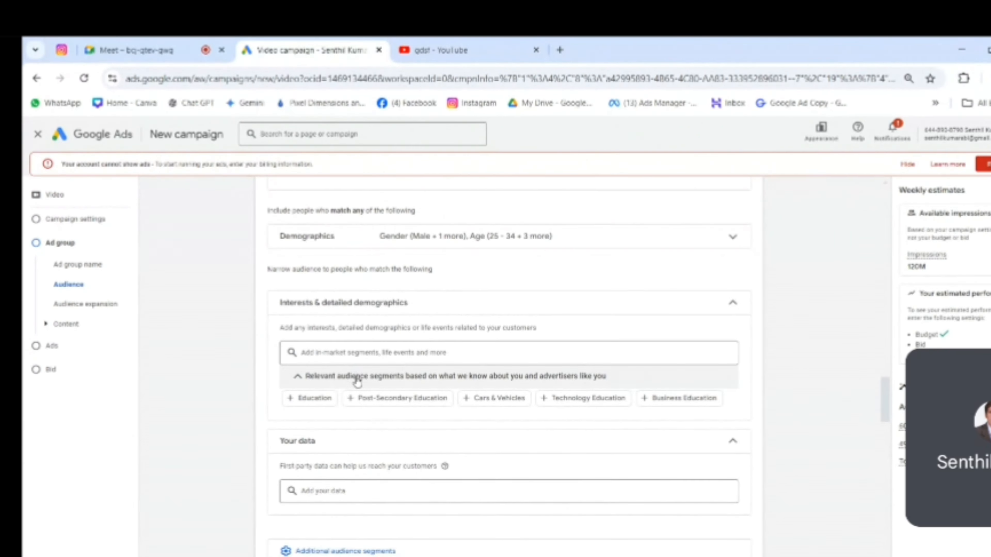
{"action": "left_click", "coordinate": [366, 349]}
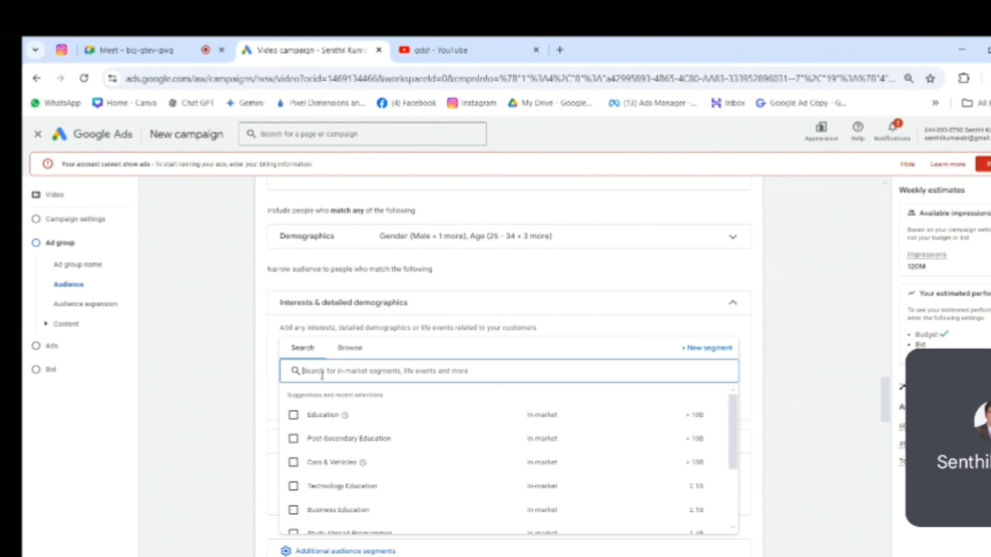
Switch to the Notepad campaign notes, review the line on business tips, business improvement and software interests, and return to Google Ads
{"action": "key", "text": "alt+Tab"}
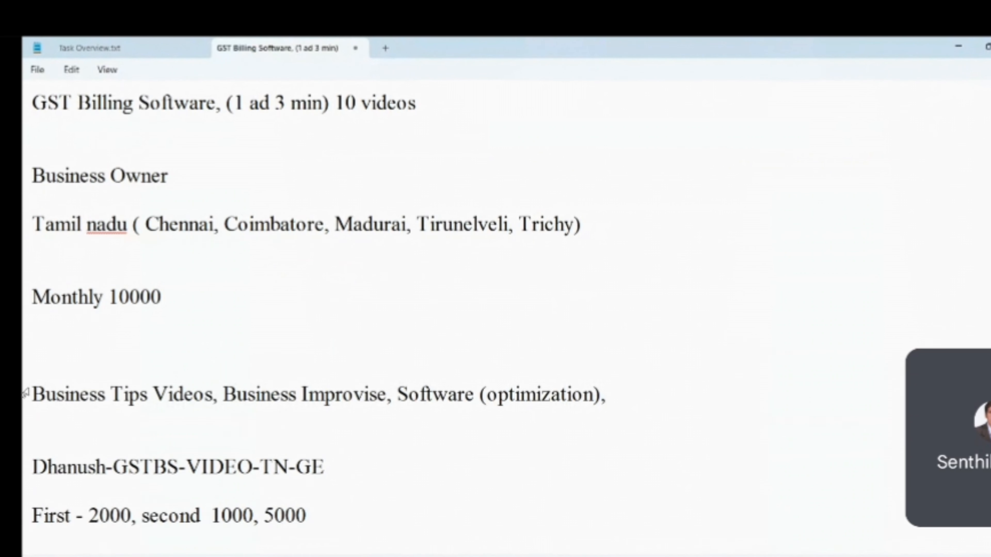
{"action": "left_click", "coordinate": [25, 392]}
{"action": "left_click", "coordinate": [300, 408]}
{"action": "left_click", "coordinate": [475, 395]}
{"action": "left_click_drag", "start_coordinate": [475, 395], "coordinate": [26, 394]}
{"action": "key", "text": "alt+Tab"}
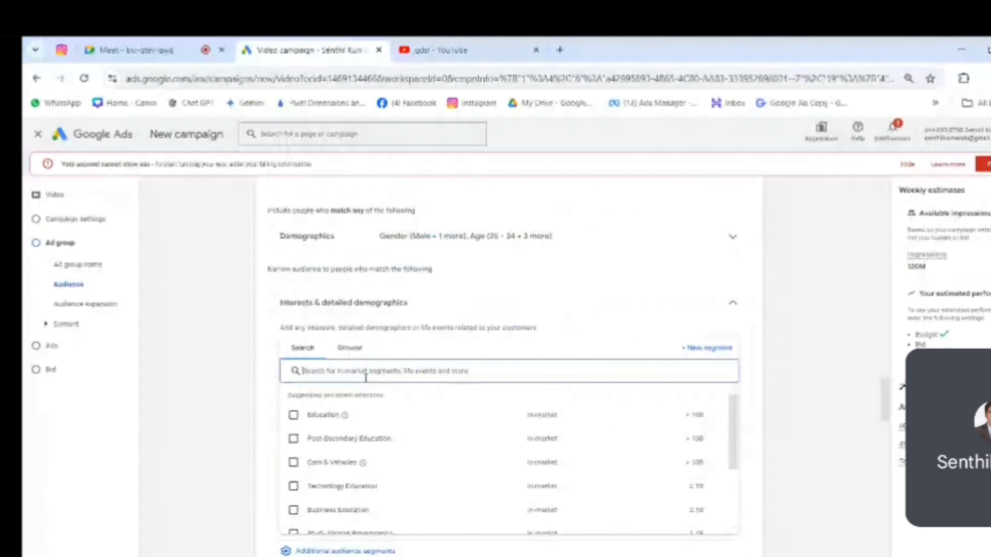
Search the audience segments for "business" and add the life events Starting a Business Soon, Recently Started a Business and Business Creation
{"action": "type", "text": "busine"}
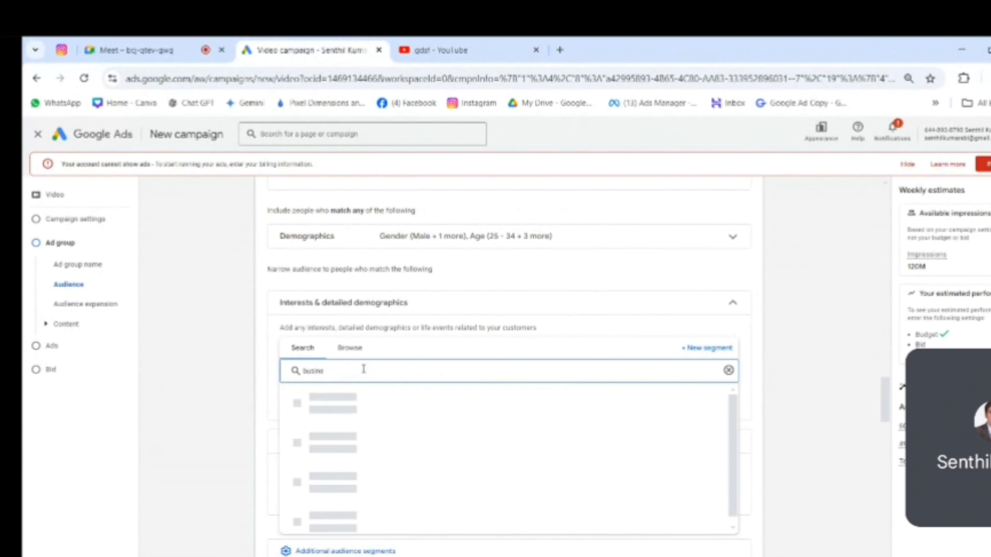
{"action": "key", "text": "BackSpace"}
{"action": "key", "text": "BackSpace"}
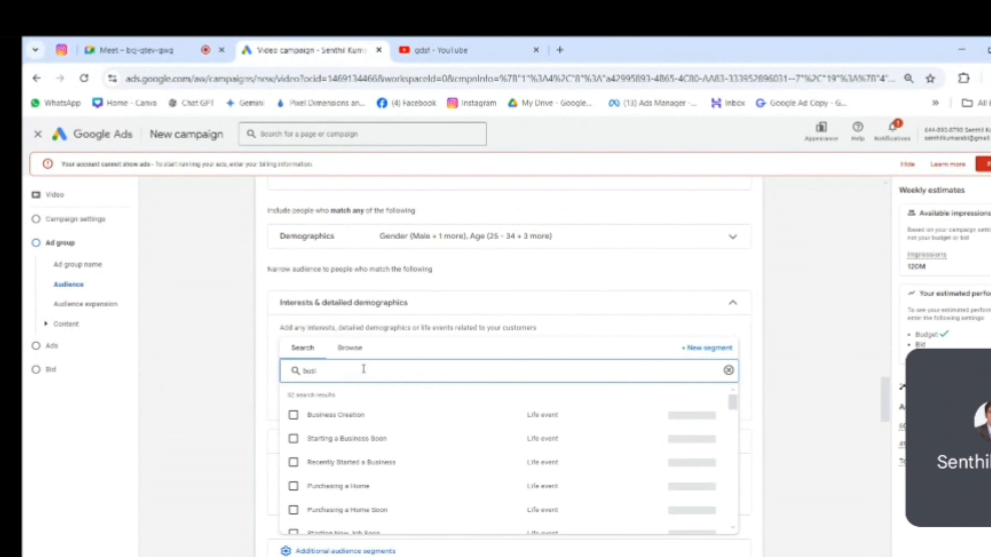
{"action": "type", "text": "n"}
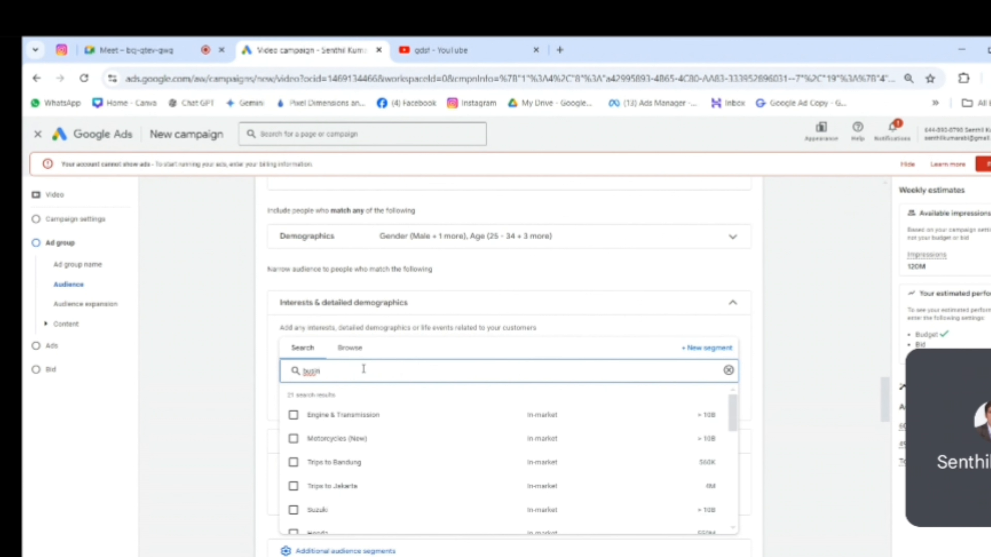
{"action": "type", "text": "ess"}
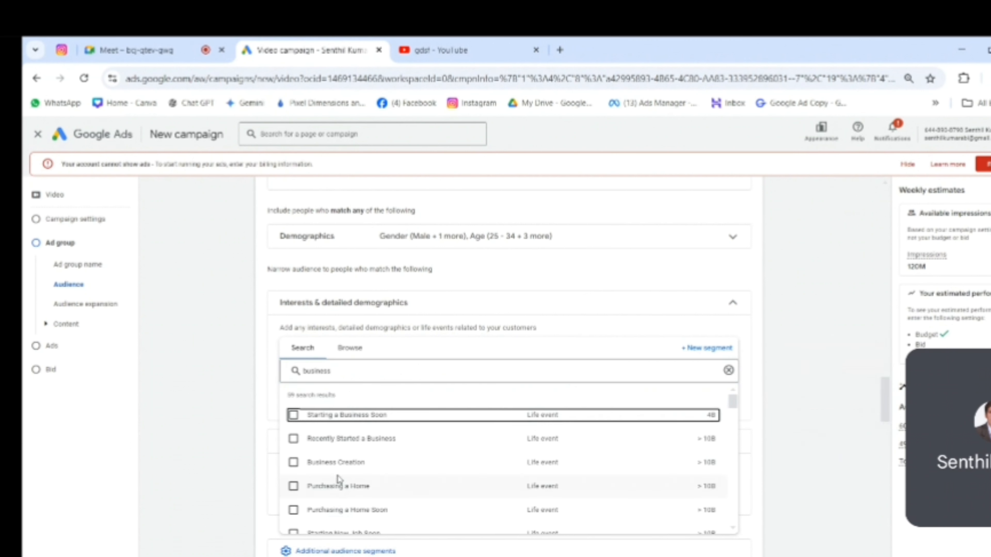
{"action": "left_click", "coordinate": [294, 415]}
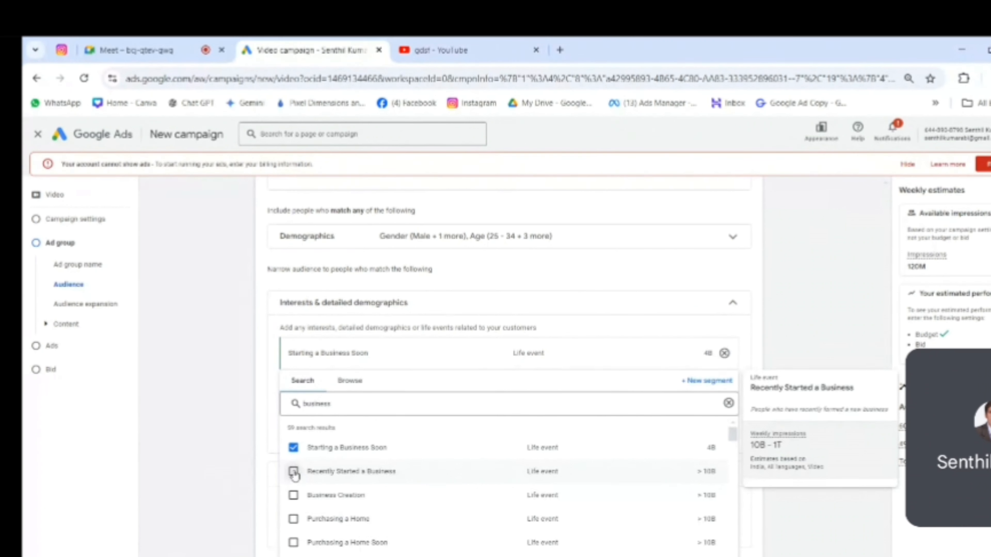
{"action": "left_click", "coordinate": [294, 472]}
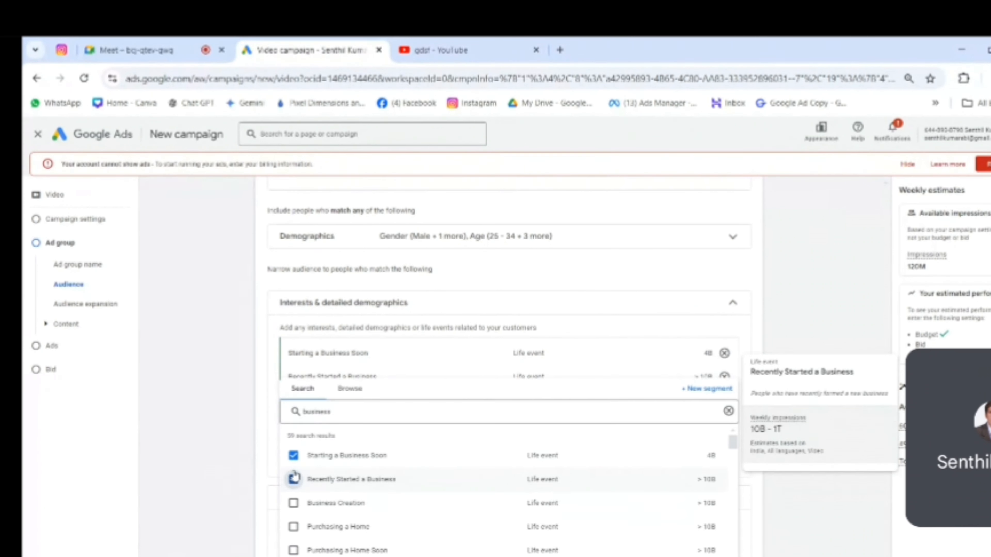
{"action": "left_click", "coordinate": [292, 504]}
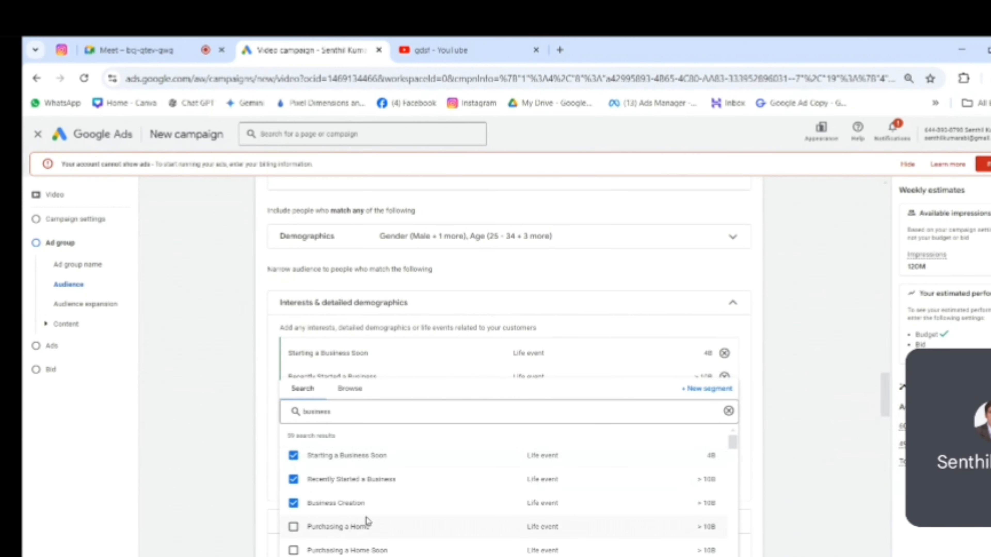
Add the in-market segments Business to Business Solutions, Business Guides, Business Support Services and Business Services, and close the segment results
{"action": "scroll", "coordinate": [367, 521], "scroll_direction": "down", "scroll_amount": 3}
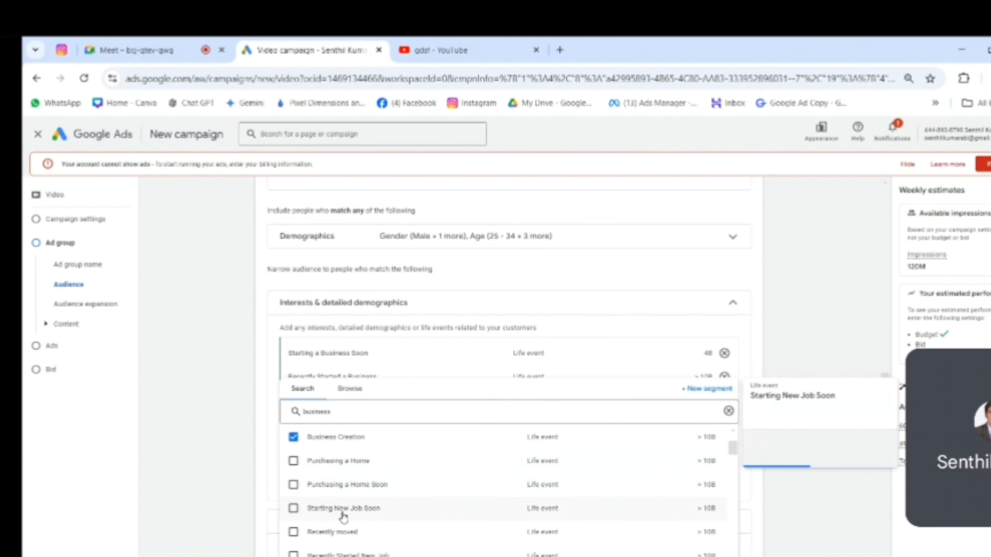
{"action": "scroll", "coordinate": [344, 519], "scroll_direction": "down", "scroll_amount": 3}
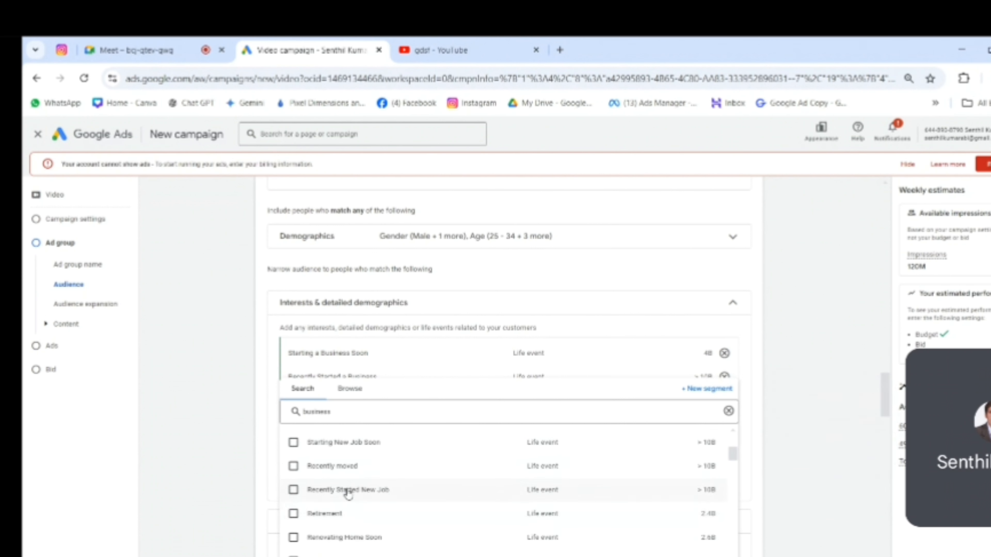
{"action": "scroll", "coordinate": [344, 495], "scroll_direction": "up", "scroll_amount": 3}
{"action": "scroll", "coordinate": [343, 488], "scroll_direction": "down", "scroll_amount": 3}
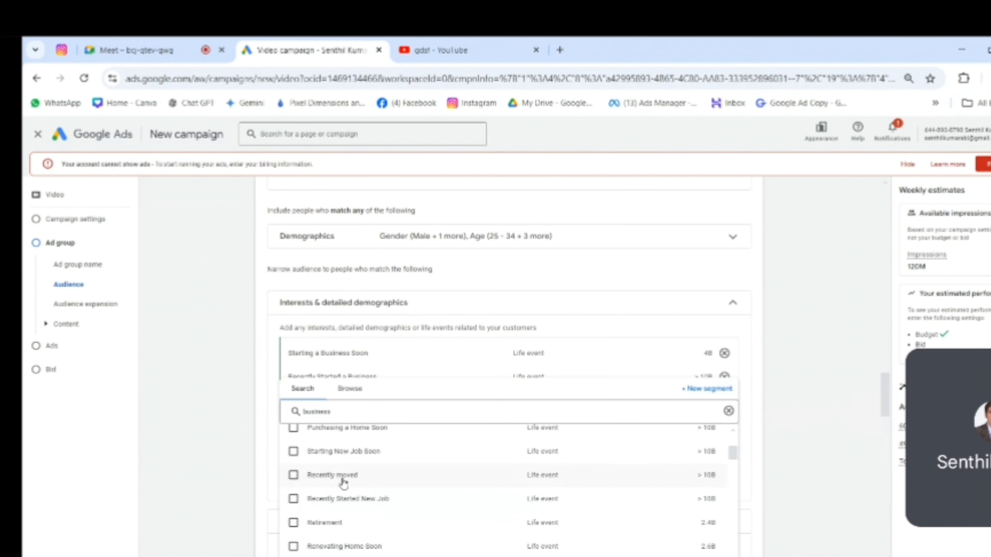
{"action": "scroll", "coordinate": [343, 483], "scroll_direction": "up", "scroll_amount": 5}
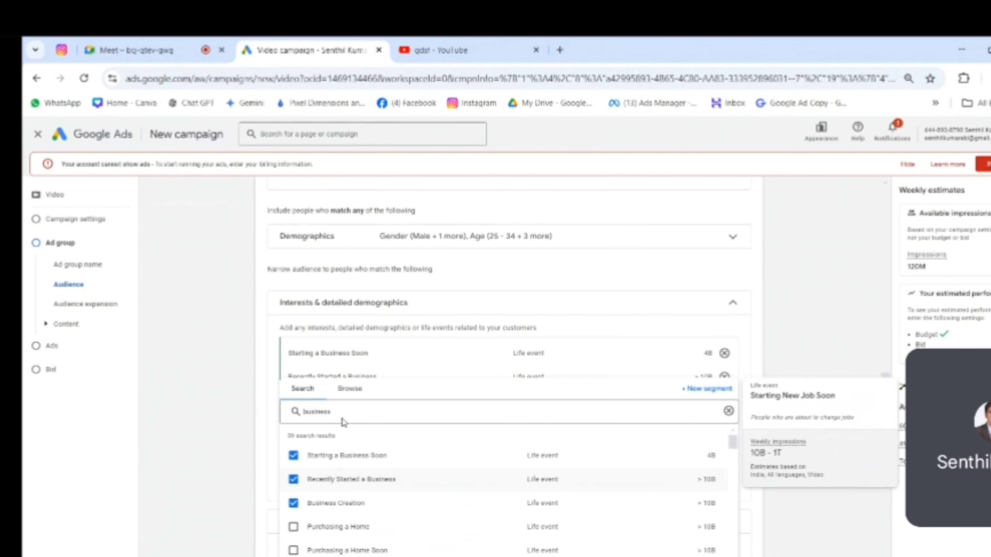
{"action": "scroll", "coordinate": [370, 499], "scroll_direction": "down", "scroll_amount": 5}
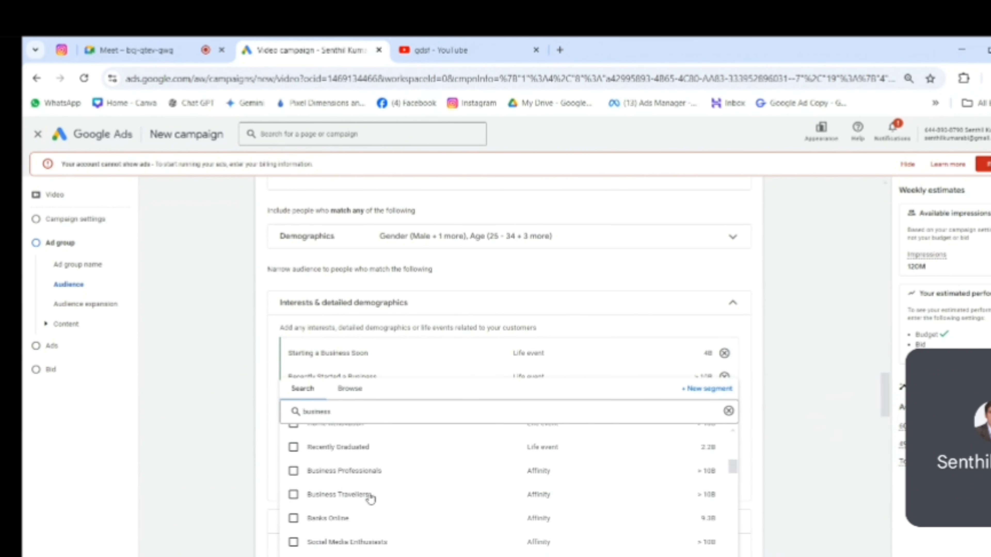
{"action": "scroll", "coordinate": [353, 491], "scroll_direction": "down", "scroll_amount": 5}
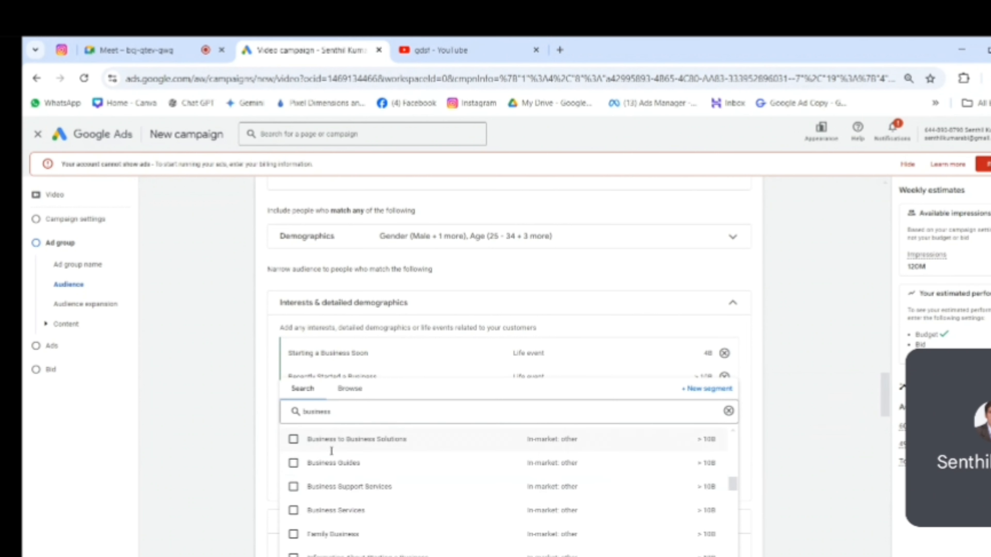
{"action": "left_click", "coordinate": [293, 439]}
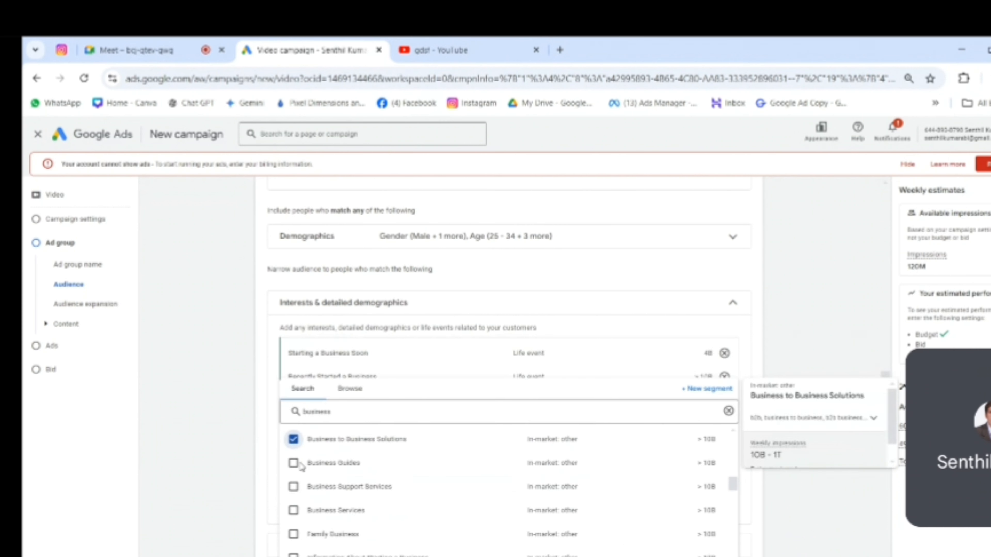
{"action": "left_click", "coordinate": [293, 463]}
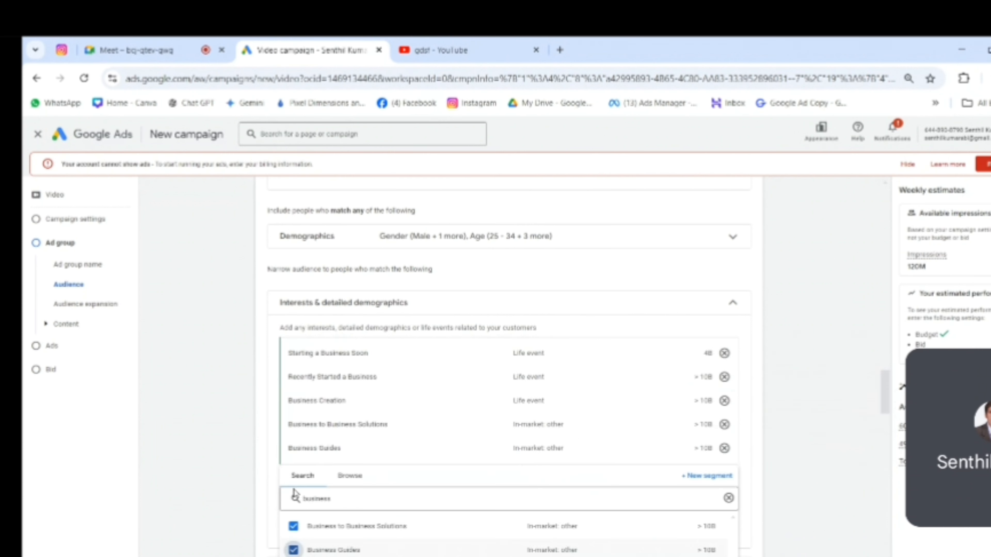
{"action": "left_click", "coordinate": [293, 487]}
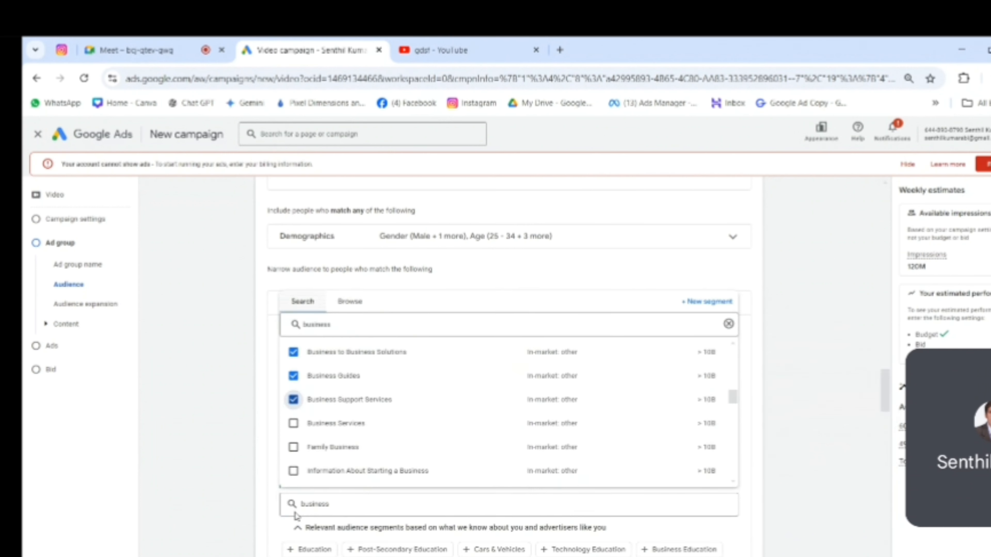
{"action": "left_click", "coordinate": [294, 510]}
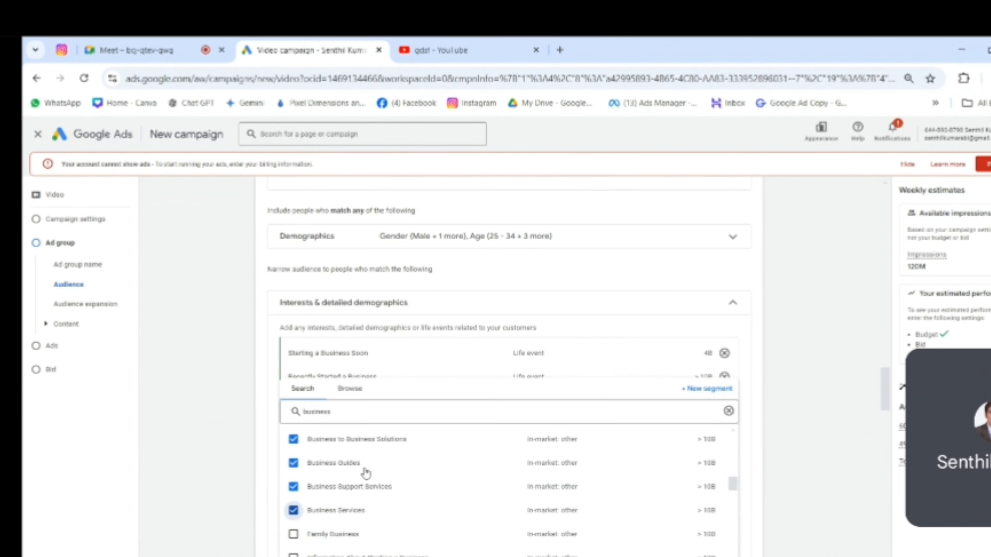
{"action": "scroll", "coordinate": [370, 465], "scroll_direction": "down", "scroll_amount": 2}
{"action": "scroll", "coordinate": [363, 453], "scroll_direction": "up", "scroll_amount": 3}
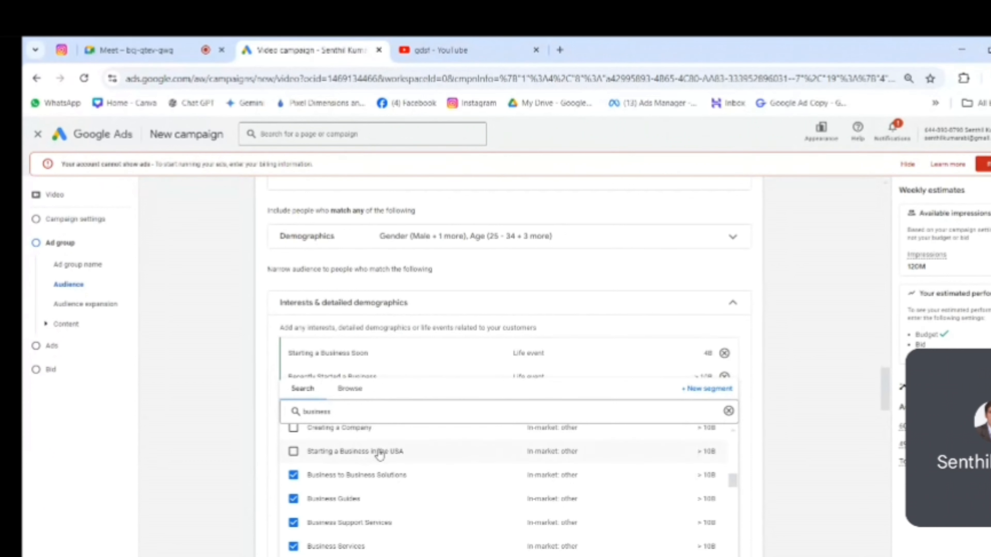
{"action": "scroll", "coordinate": [374, 467], "scroll_direction": "down", "scroll_amount": 3}
{"action": "scroll", "coordinate": [369, 453], "scroll_direction": "up", "scroll_amount": 4}
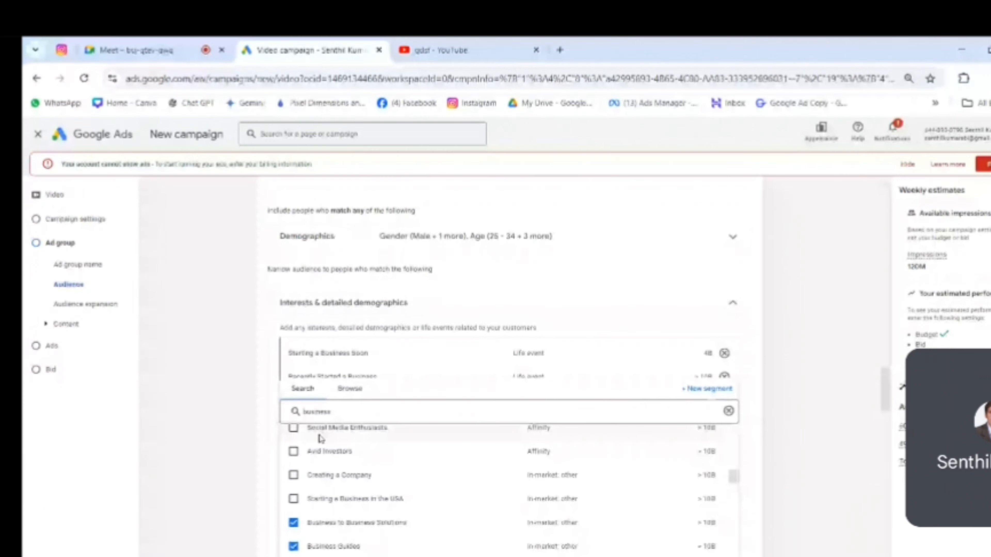
{"action": "left_click", "coordinate": [796, 283]}
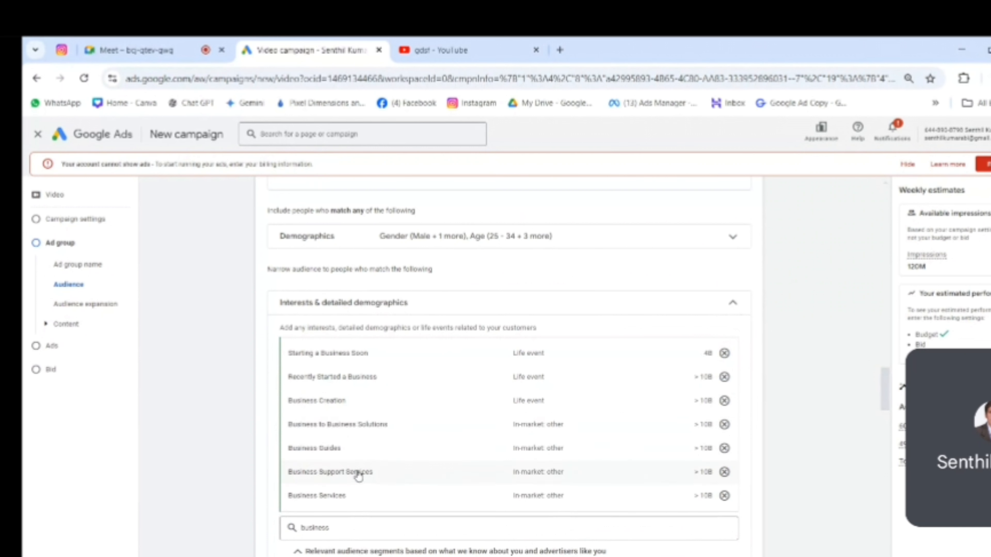
Reopen the segment search and clear the term "business" from it
{"action": "left_click", "coordinate": [353, 527]}
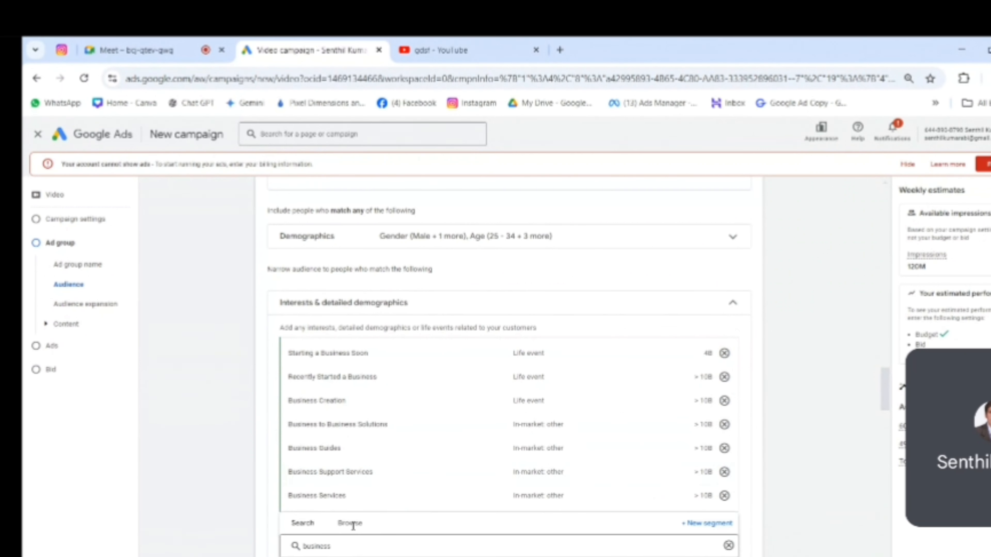
{"action": "key", "text": "BackSpace"}
{"action": "key", "text": "BackSpace"}
{"action": "key", "text": "BackSpace"}
{"action": "key", "text": "BackSpace"}
{"action": "key", "text": "BackSpace"}
{"action": "key", "text": "BackSpace"}
{"action": "key", "text": "BackSpace"}
{"action": "key", "text": "BackSpace"}
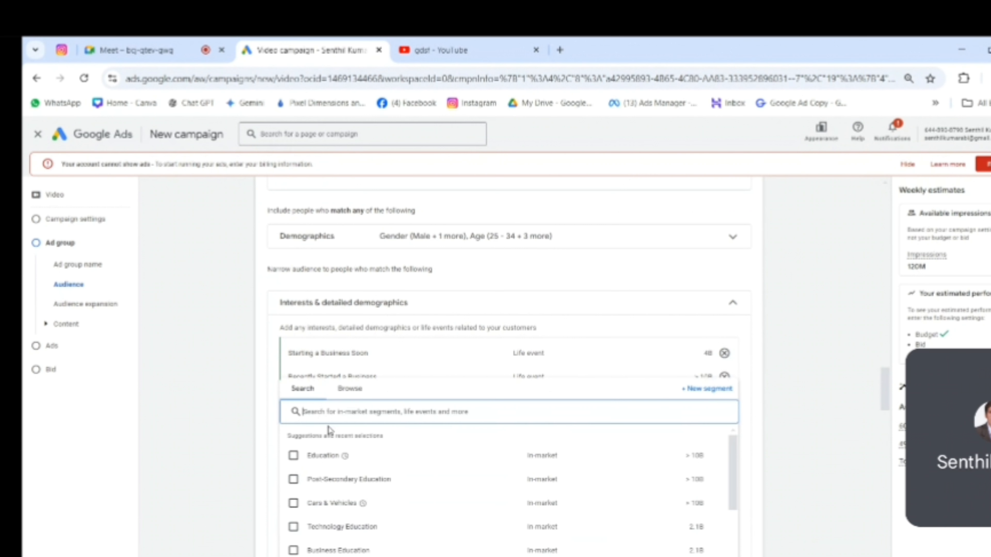
Browse the audience segments by category and examine the In-market and Life events groups, including the details of Business Creation
{"action": "left_click", "coordinate": [355, 392]}
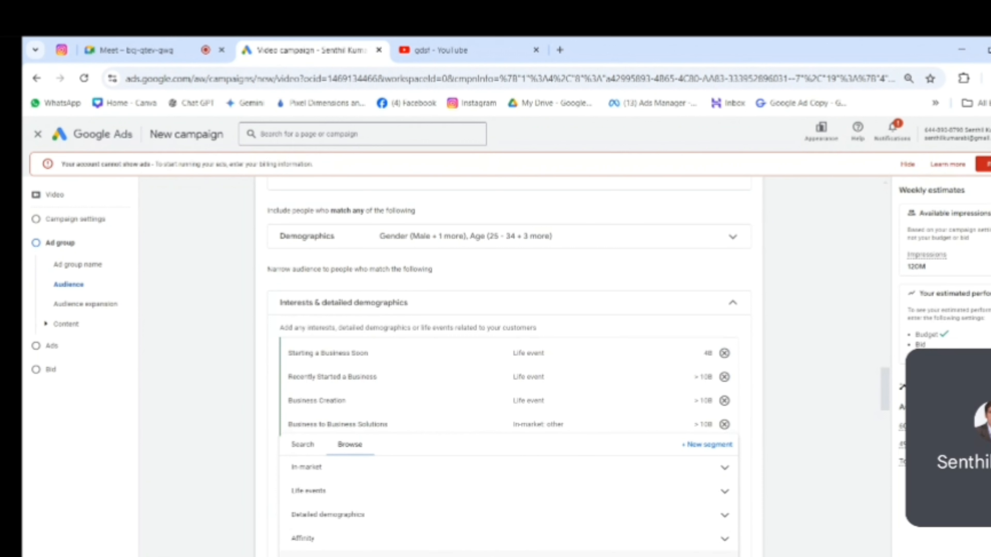
{"action": "scroll", "coordinate": [773, 433], "scroll_direction": "down", "scroll_amount": 5}
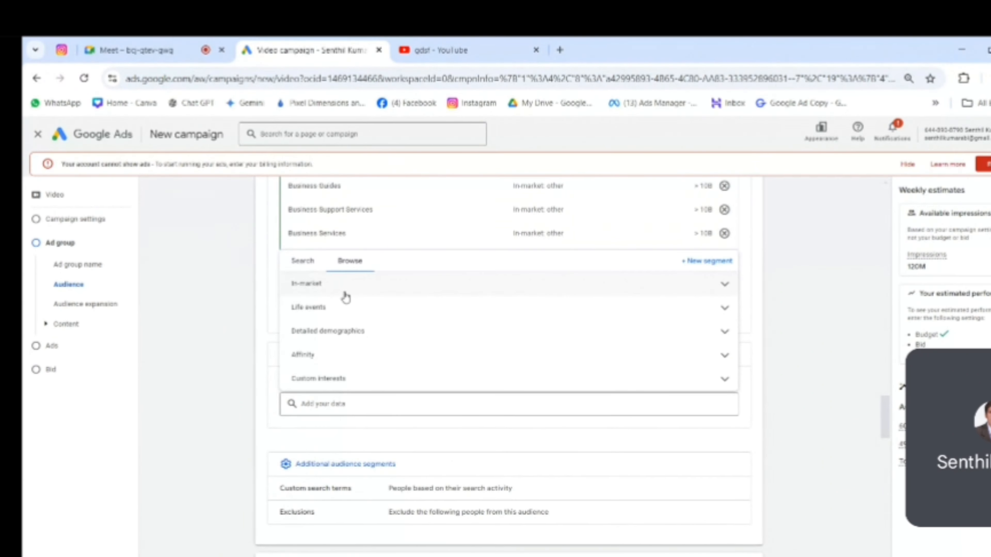
{"action": "left_click", "coordinate": [725, 287]}
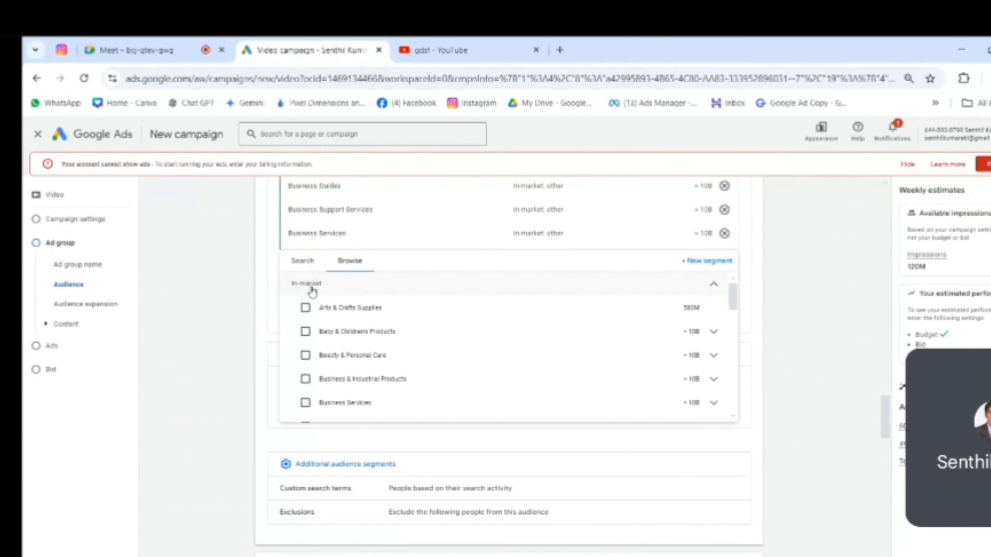
{"action": "left_click", "coordinate": [715, 290]}
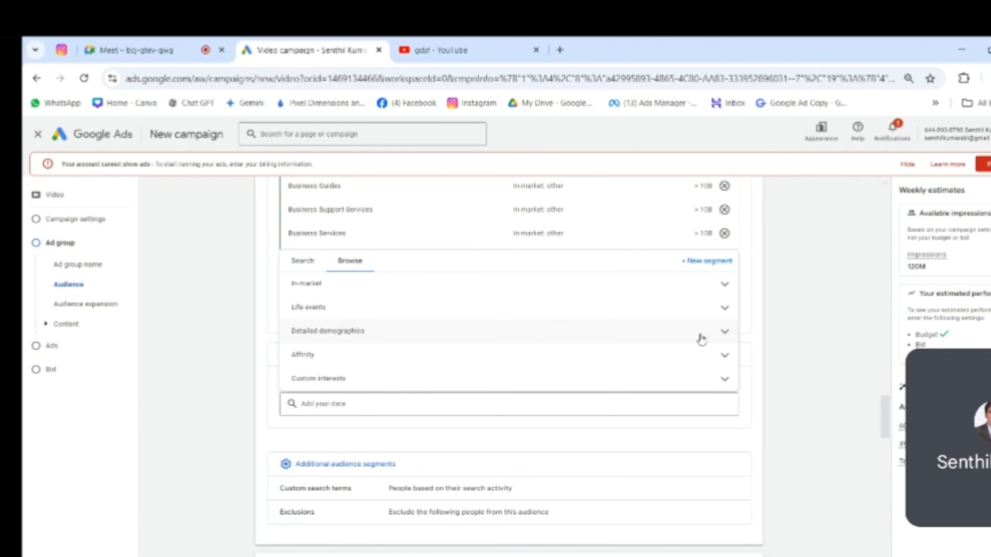
{"action": "left_click", "coordinate": [724, 309]}
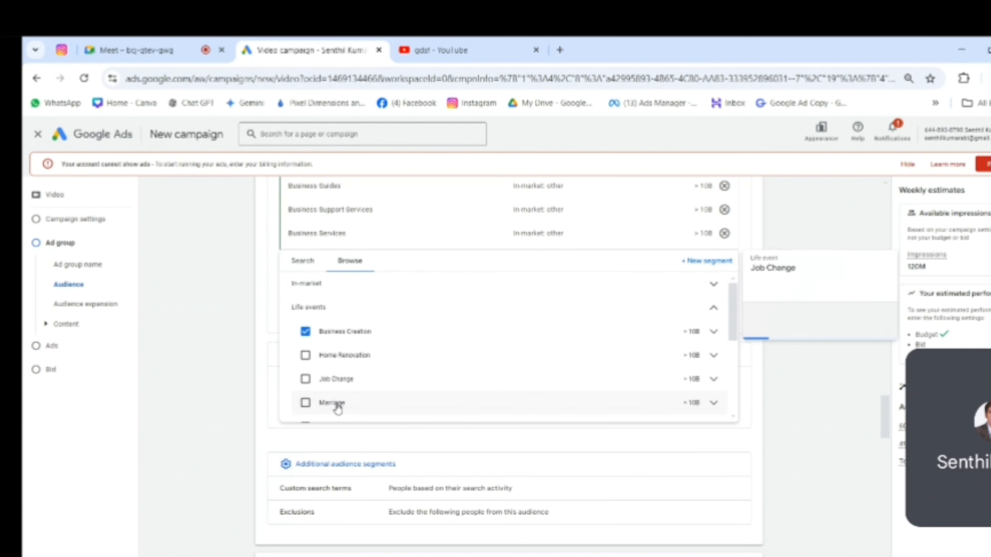
{"action": "scroll", "coordinate": [339, 402], "scroll_direction": "down", "scroll_amount": 2}
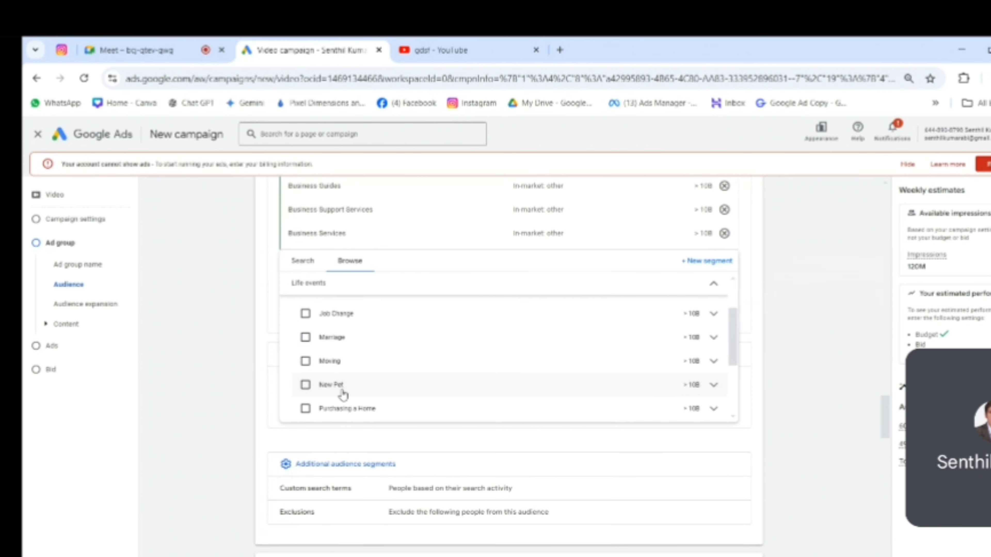
{"action": "scroll", "coordinate": [432, 362], "scroll_direction": "up", "scroll_amount": 3}
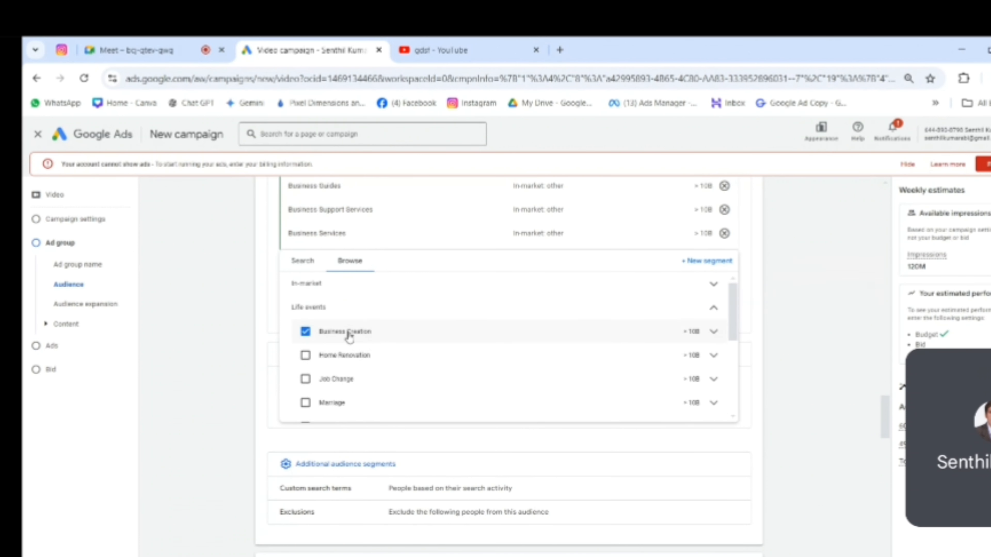
{"action": "mouse_move", "coordinate": [347, 336]}
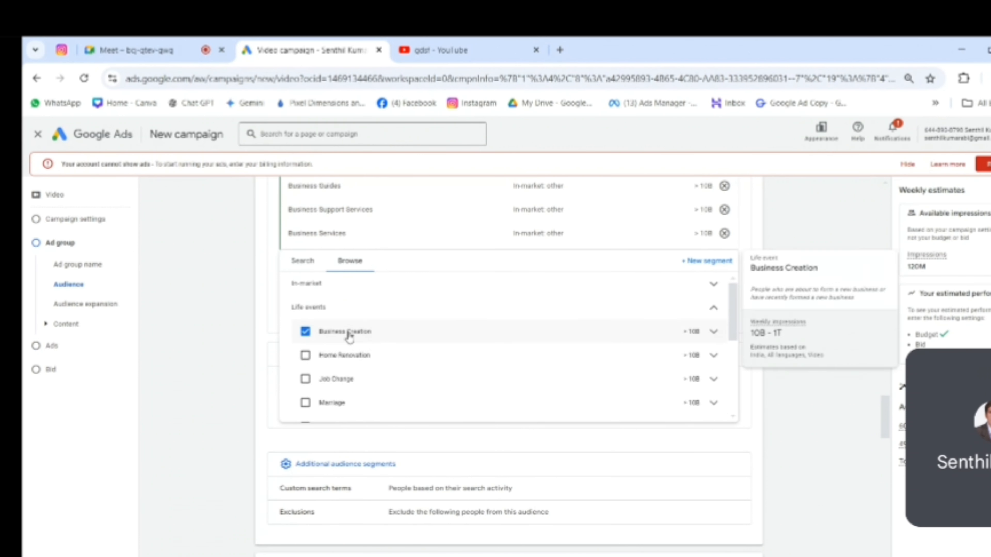
Browse the Detailed demographics segments and examine the Employment group with its Company Size and Industry subgroups
{"action": "left_click", "coordinate": [713, 308]}
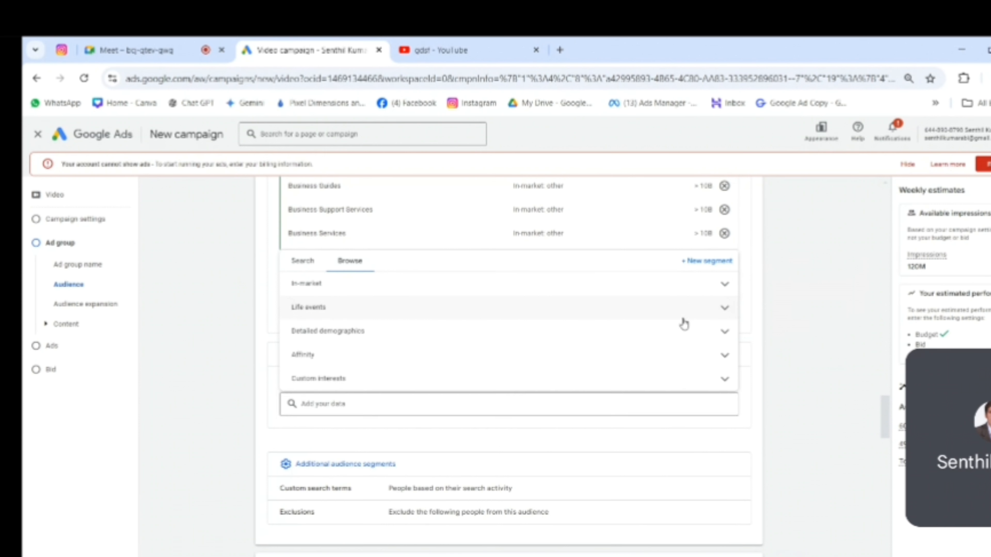
{"action": "left_click", "coordinate": [724, 334]}
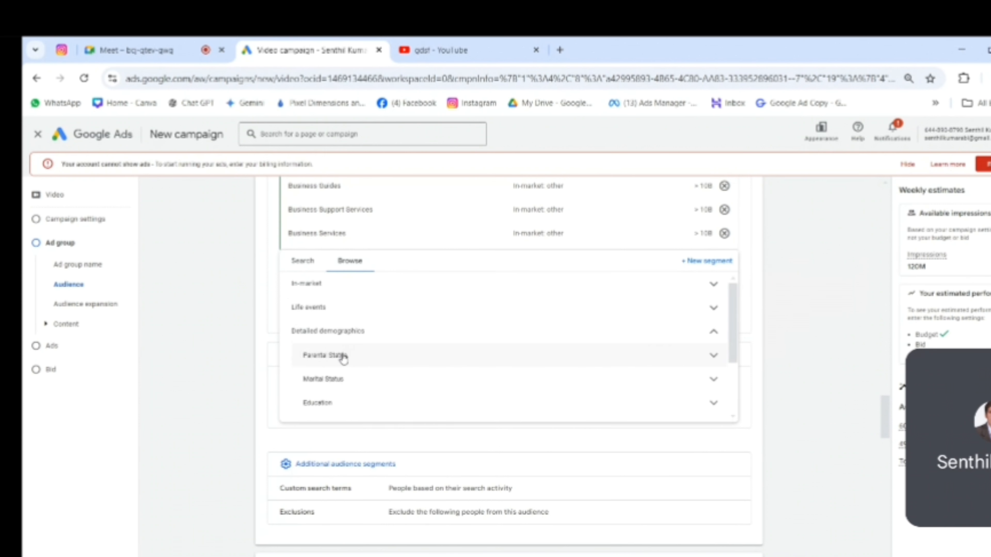
{"action": "scroll", "coordinate": [379, 359], "scroll_direction": "down", "scroll_amount": 2}
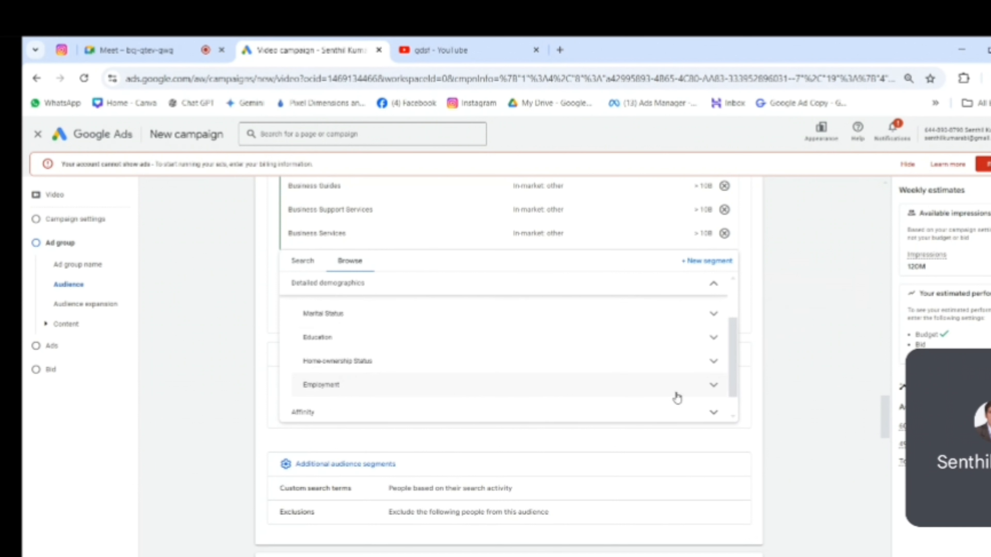
{"action": "left_click", "coordinate": [714, 386]}
{"action": "scroll", "coordinate": [429, 346], "scroll_direction": "down", "scroll_amount": 2}
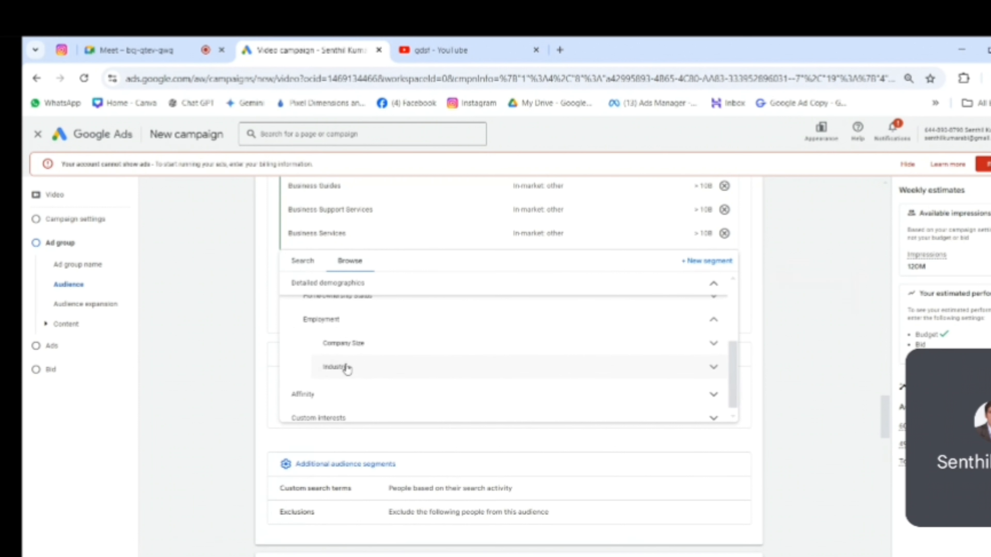
{"action": "scroll", "coordinate": [351, 365], "scroll_direction": "up", "scroll_amount": 3}
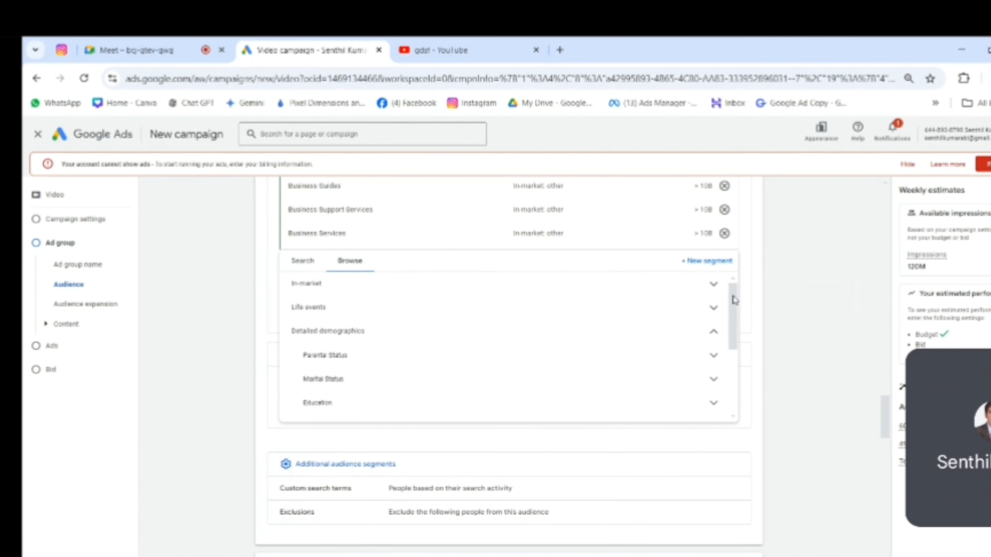
{"action": "left_click_drag", "start_coordinate": [733, 300], "coordinate": [754, 272]}
Search the audience segments for "owner" and examine the results, including the details of Boating & Sailing Enthusiasts
{"action": "left_click", "coordinate": [303, 260]}
{"action": "scroll", "coordinate": [565, 246], "scroll_direction": "up", "scroll_amount": 3}
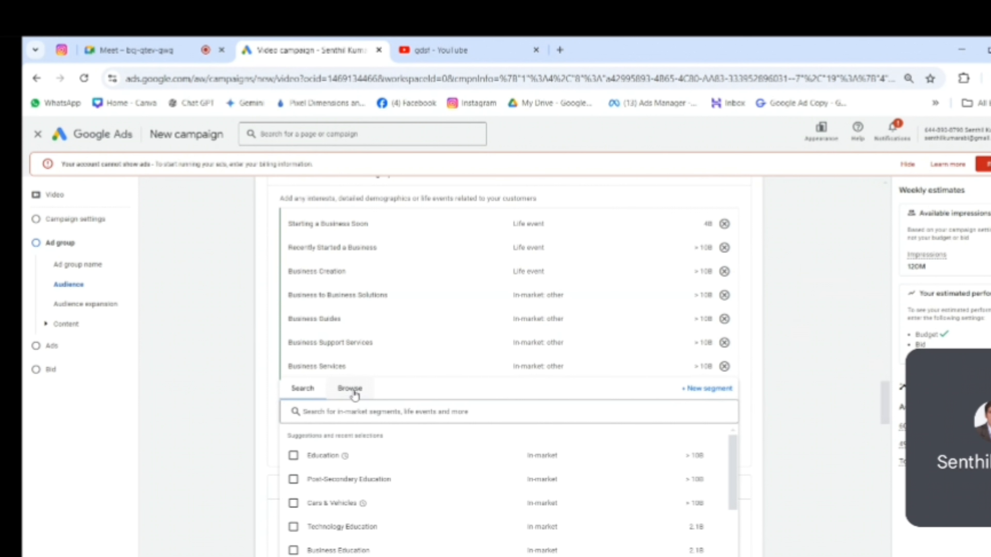
{"action": "left_click", "coordinate": [316, 409]}
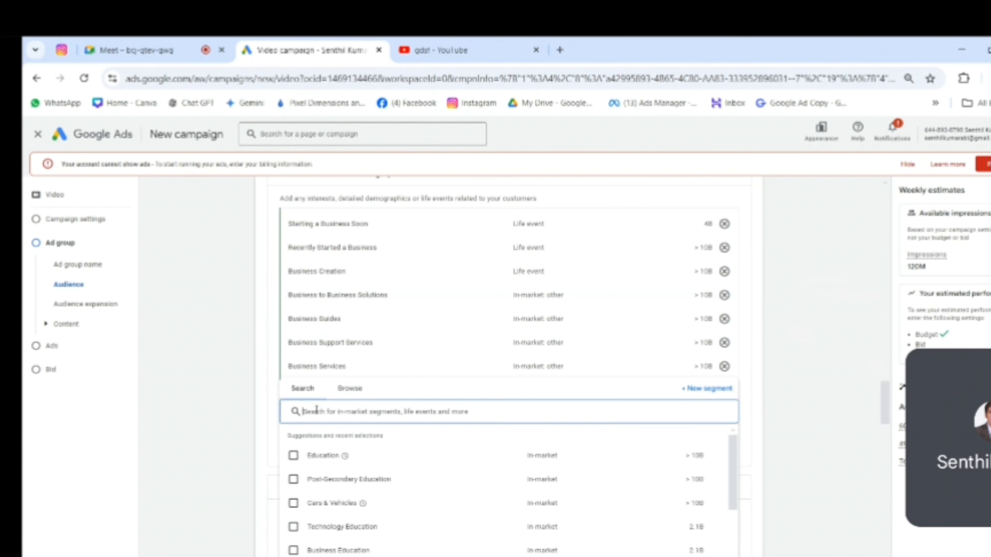
{"action": "type", "text": "small"}
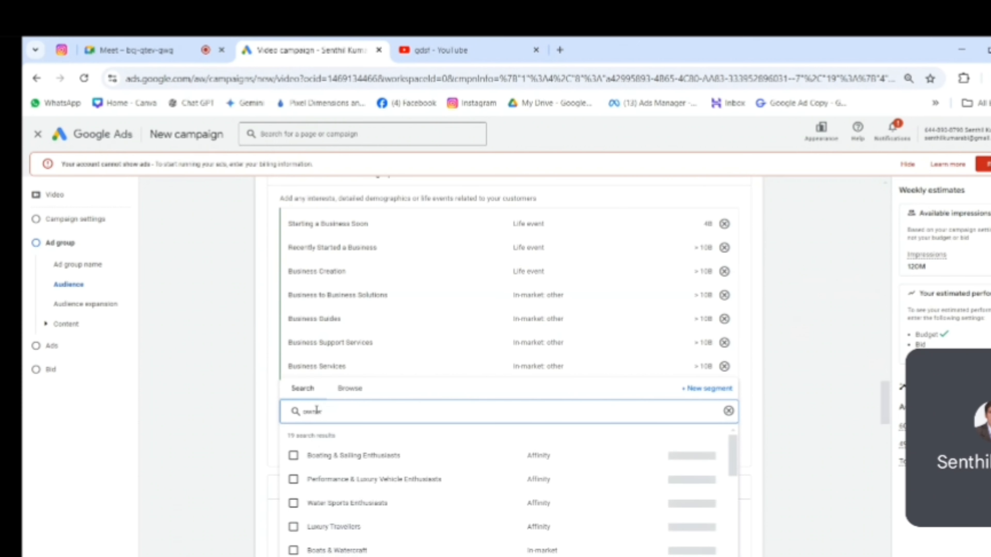
{"action": "scroll", "coordinate": [400, 460], "scroll_direction": "down", "scroll_amount": 5}
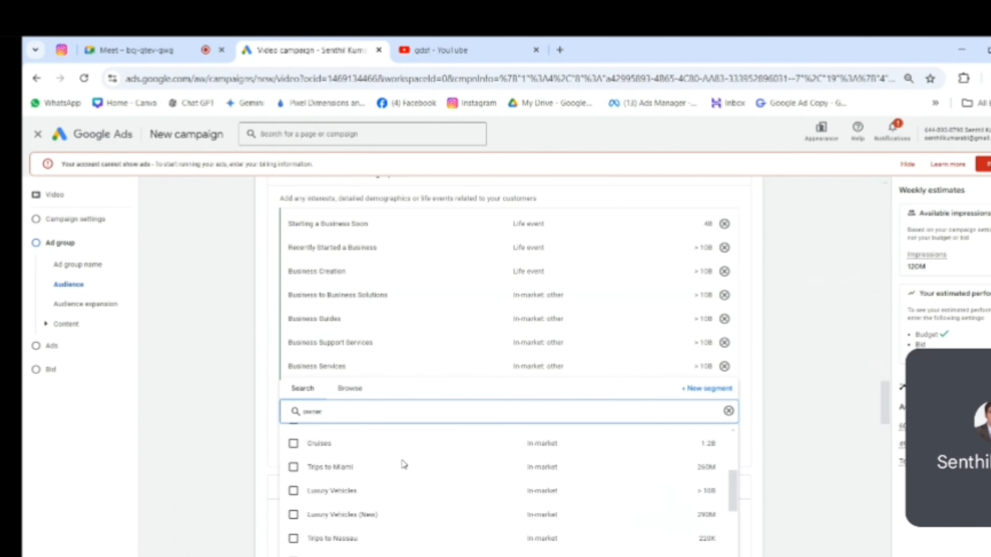
{"action": "scroll", "coordinate": [403, 467], "scroll_direction": "up", "scroll_amount": 5}
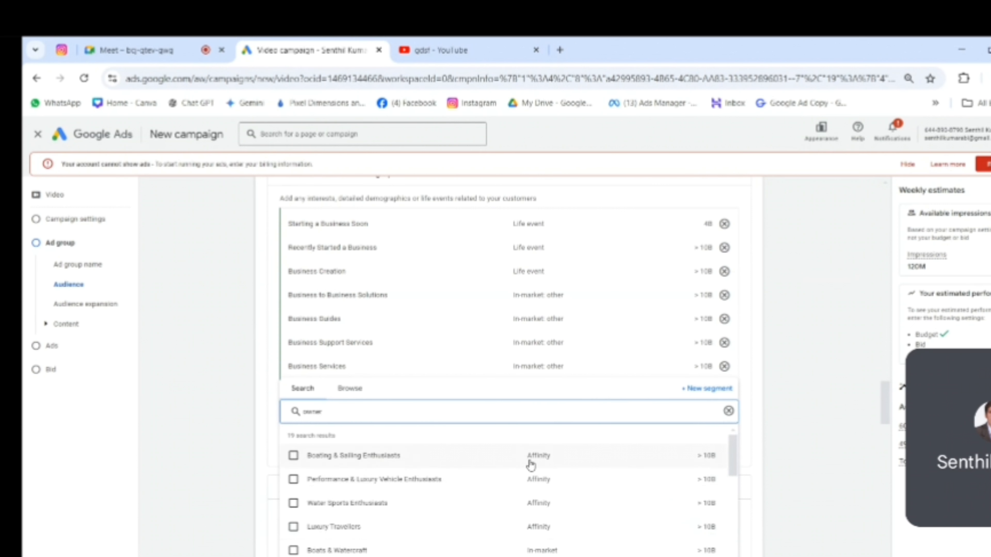
{"action": "mouse_move", "coordinate": [345, 466]}
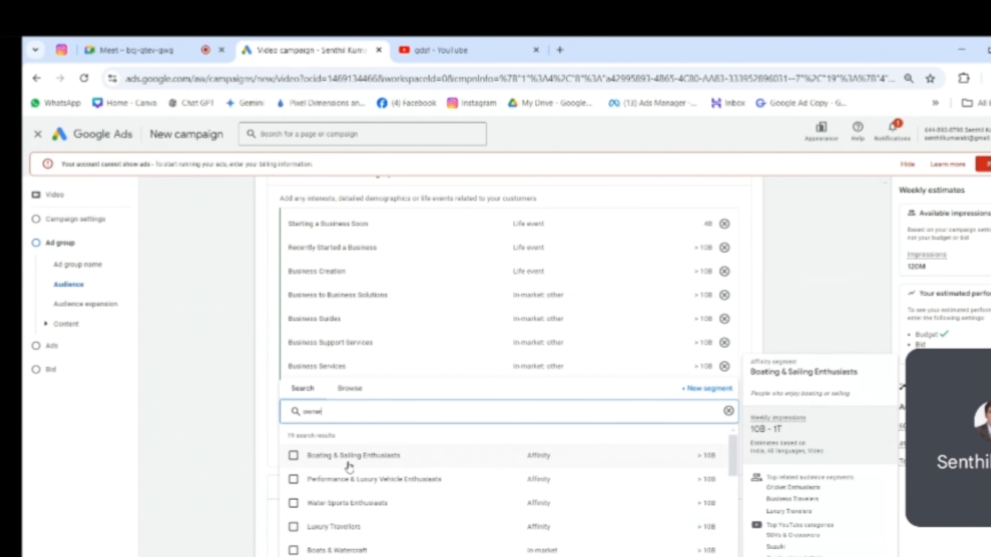
Return to browsing segments by category, collapse Detailed demographics and look through the Affinity group
{"action": "left_click", "coordinate": [351, 391]}
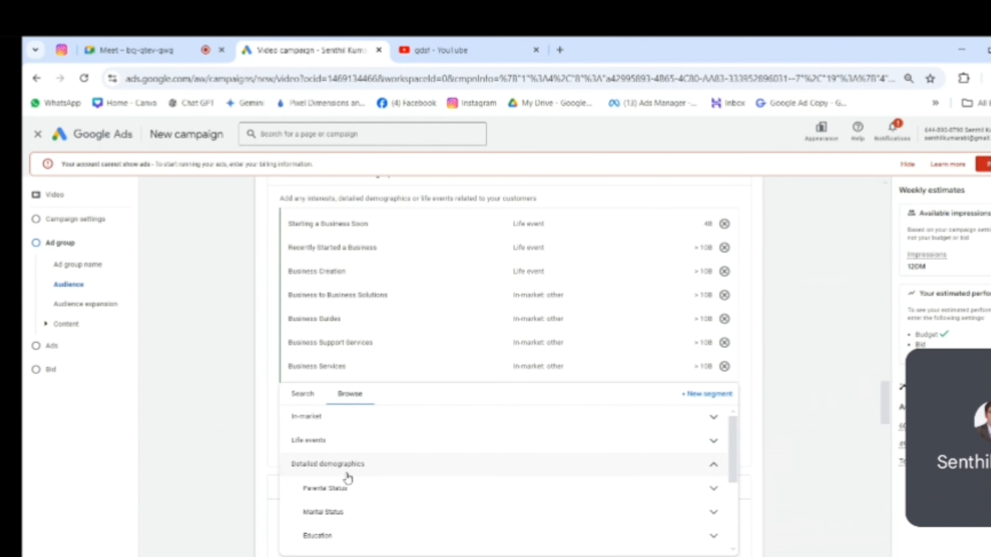
{"action": "left_click", "coordinate": [712, 465]}
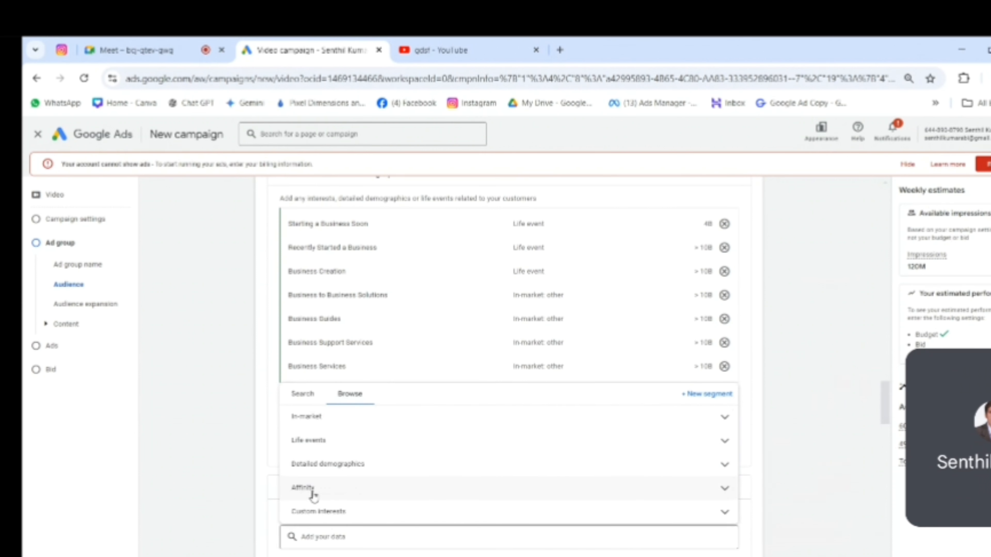
{"action": "left_click", "coordinate": [724, 488]}
{"action": "scroll", "coordinate": [465, 439], "scroll_direction": "down", "scroll_amount": 3}
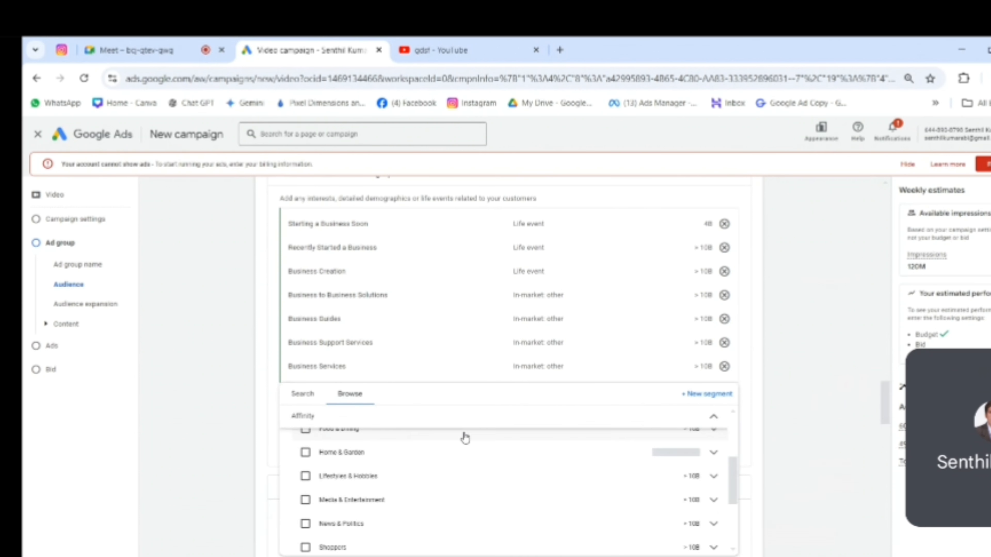
Clear the term "owner" from the segment search and close the segment picker
{"action": "left_click", "coordinate": [304, 393]}
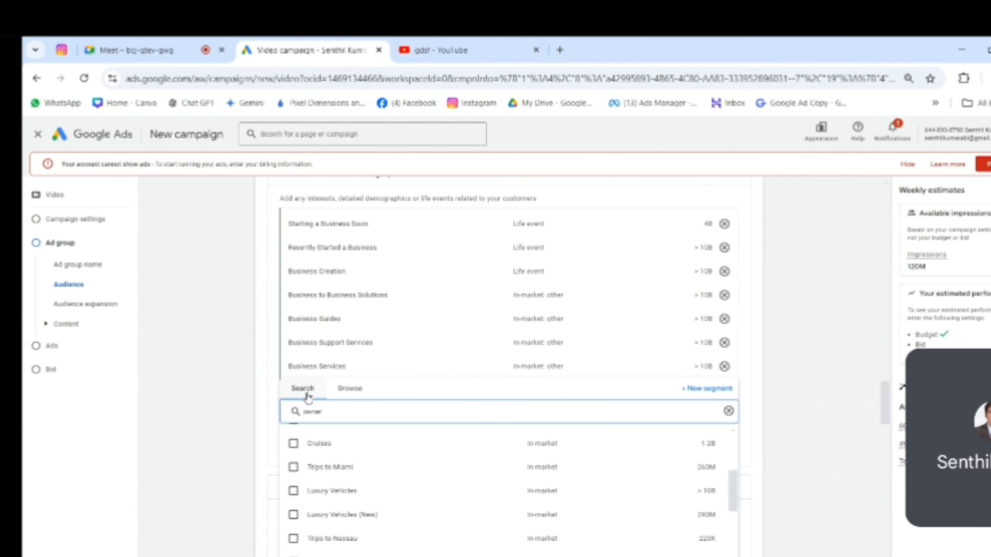
{"action": "left_click_drag", "start_coordinate": [369, 418], "coordinate": [290, 416]}
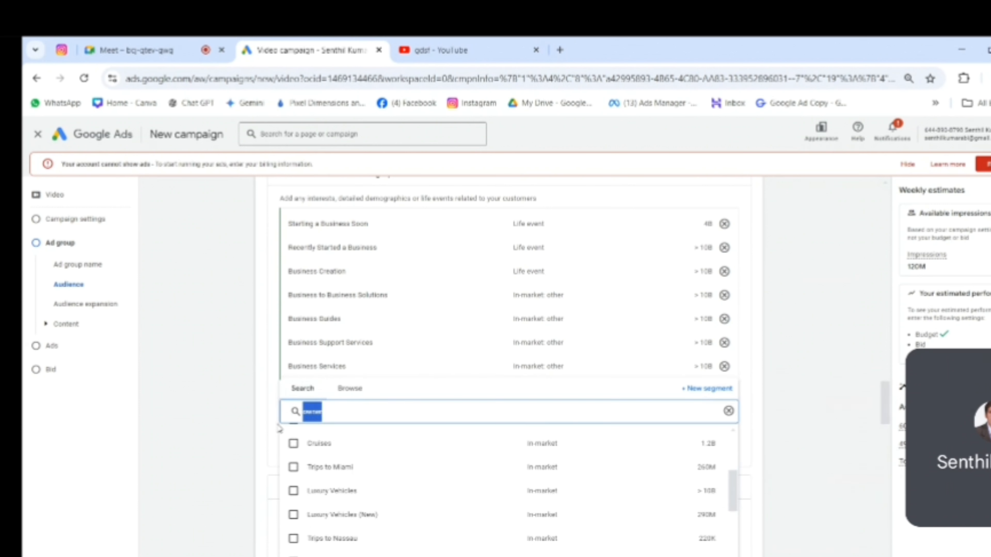
{"action": "key", "text": "BackSpace"}
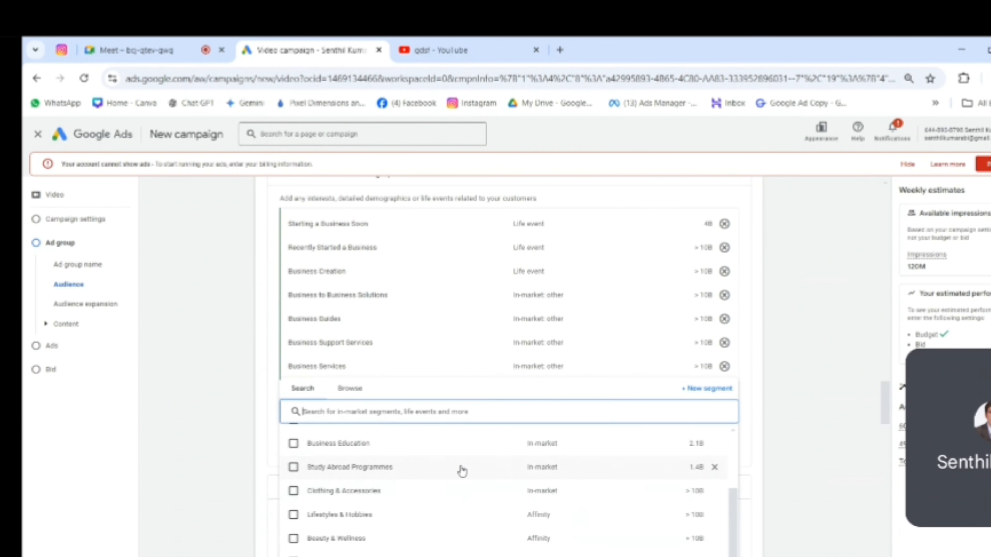
{"action": "left_click", "coordinate": [819, 278]}
Review the audience definition, from its name and demographics through the selected business segments to the Your data section
{"action": "scroll", "coordinate": [817, 275], "scroll_direction": "up", "scroll_amount": 2}
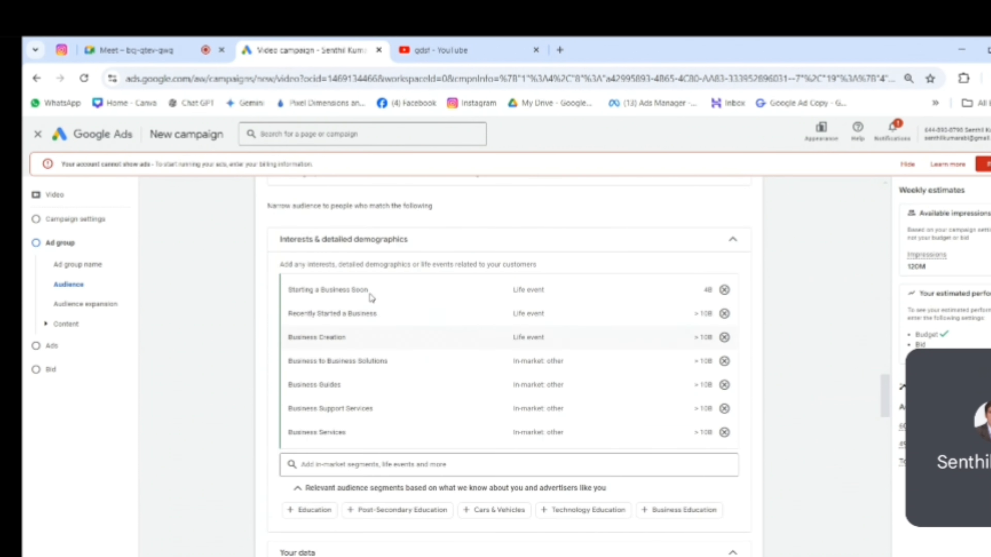
{"action": "mouse_move", "coordinate": [371, 299]}
{"action": "scroll", "coordinate": [668, 288], "scroll_direction": "up", "scroll_amount": 5}
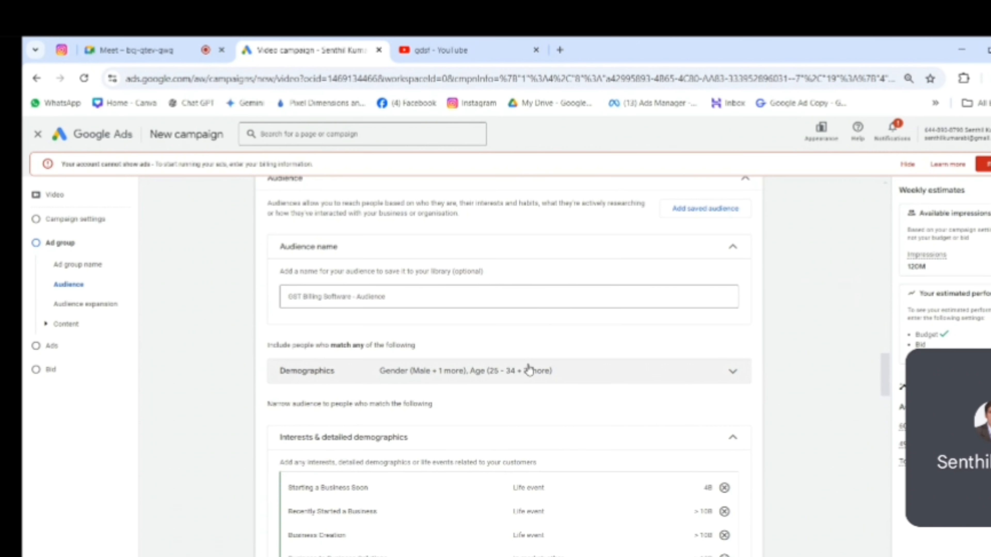
{"action": "scroll", "coordinate": [529, 369], "scroll_direction": "down", "scroll_amount": 3}
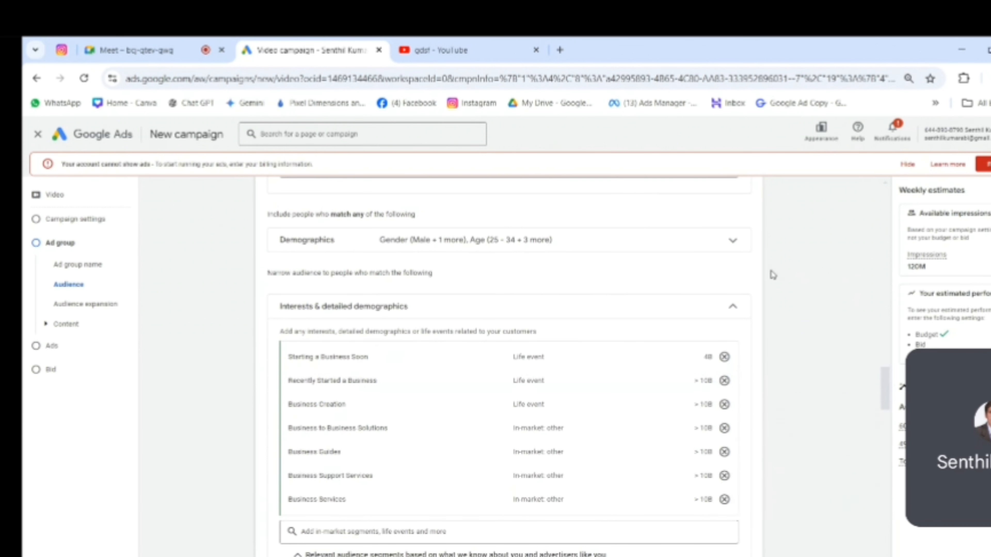
{"action": "scroll", "coordinate": [548, 328], "scroll_direction": "down", "scroll_amount": 5}
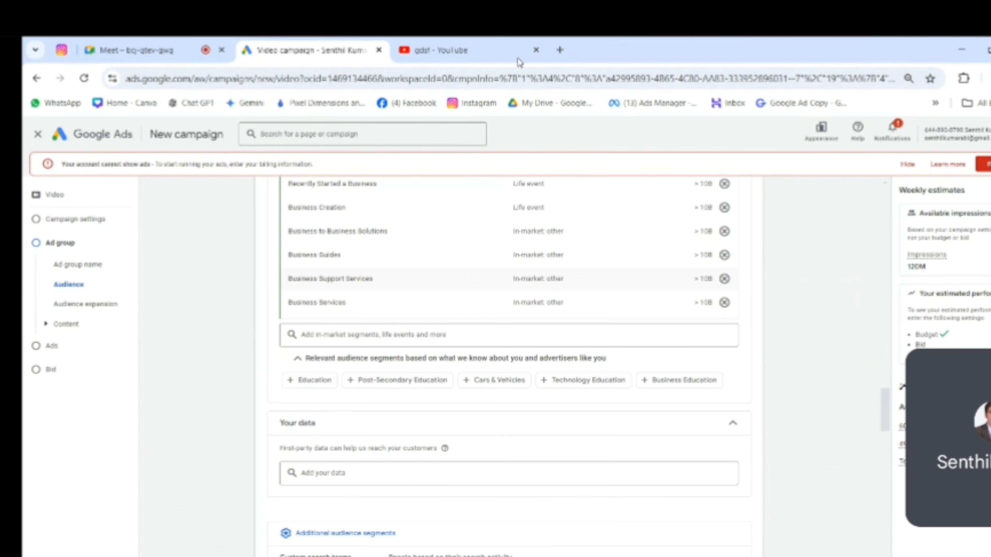
Switch to YouTube, open the video "GDSF 2014 01 of 08 HD DVD's" from the results and pause its ad
{"action": "left_click", "coordinate": [459, 50]}
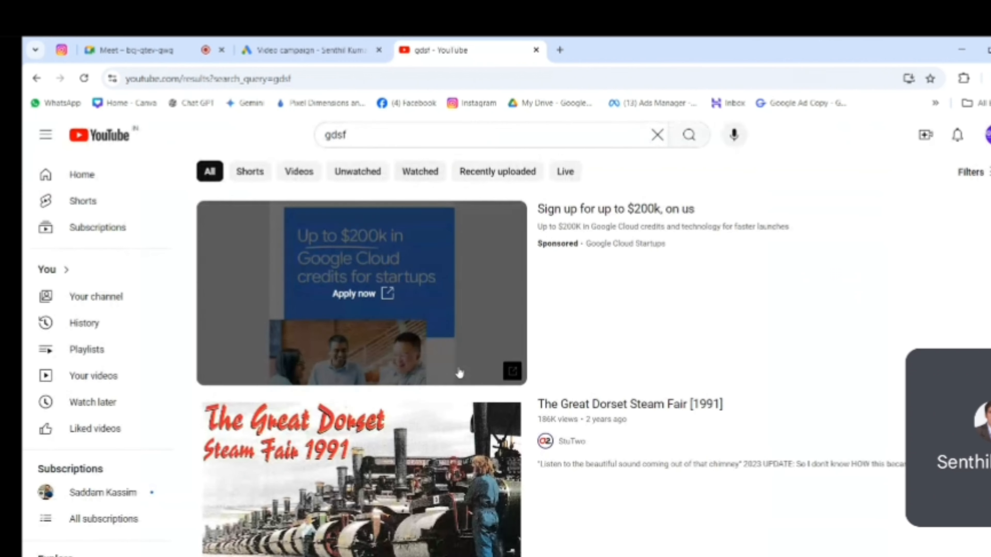
{"action": "scroll", "coordinate": [679, 379], "scroll_direction": "down", "scroll_amount": 5}
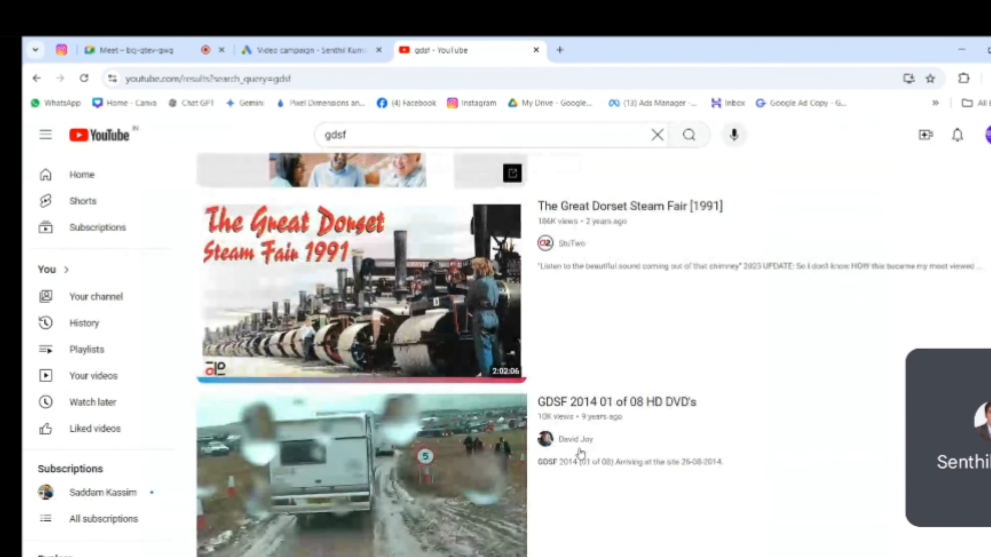
{"action": "left_click", "coordinate": [559, 404]}
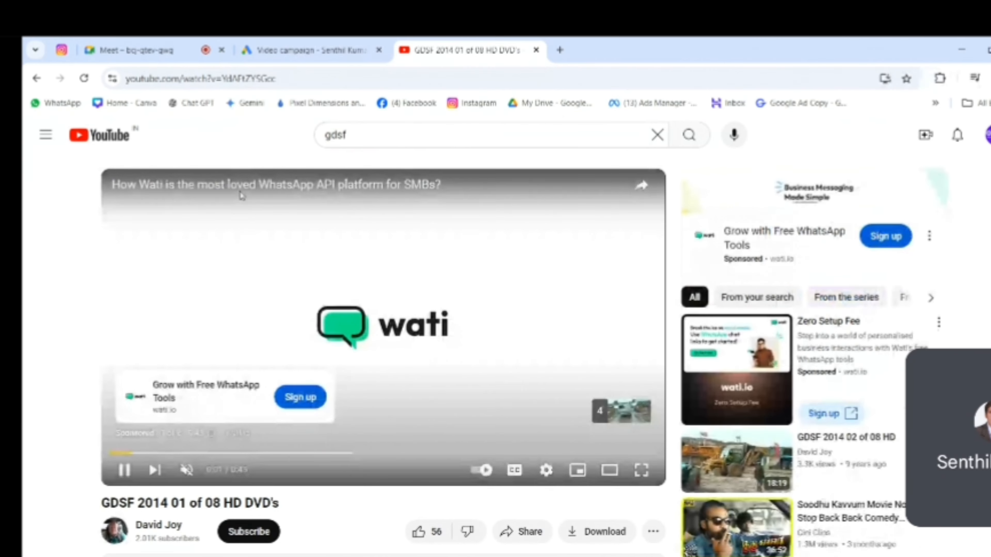
{"action": "left_click", "coordinate": [125, 470]}
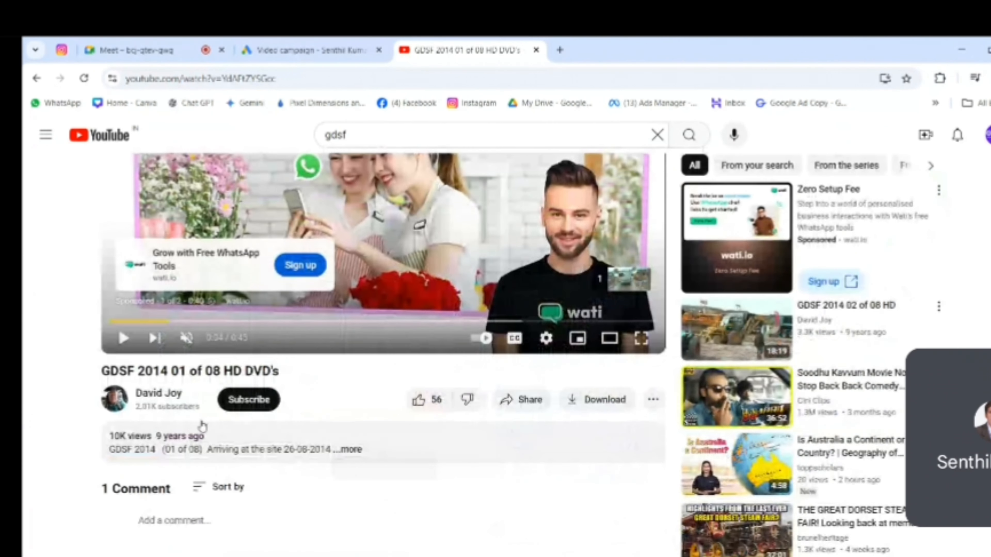
Like the video and highlight the channel's subscriber count below the title
{"action": "left_click", "coordinate": [418, 401]}
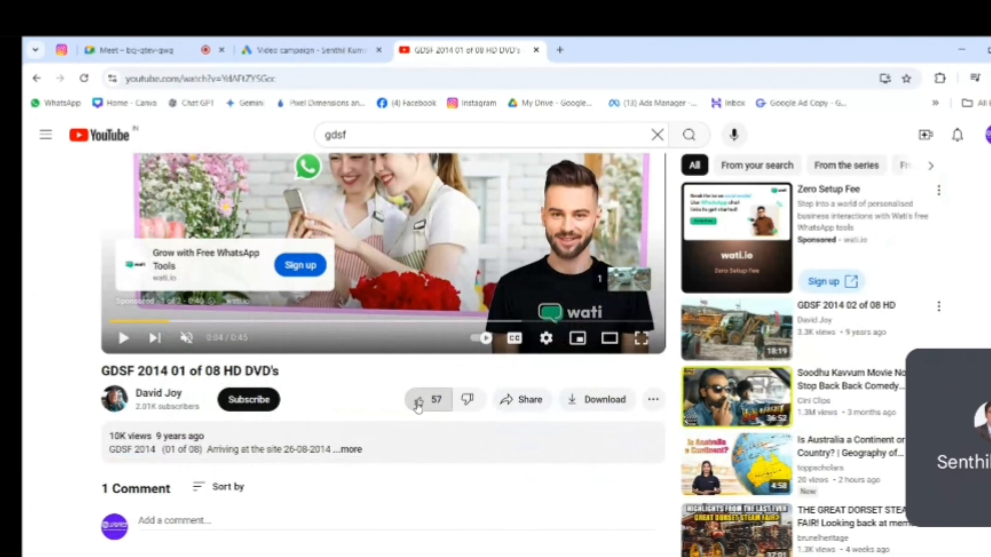
{"action": "scroll", "coordinate": [186, 264], "scroll_direction": "up", "scroll_amount": 3}
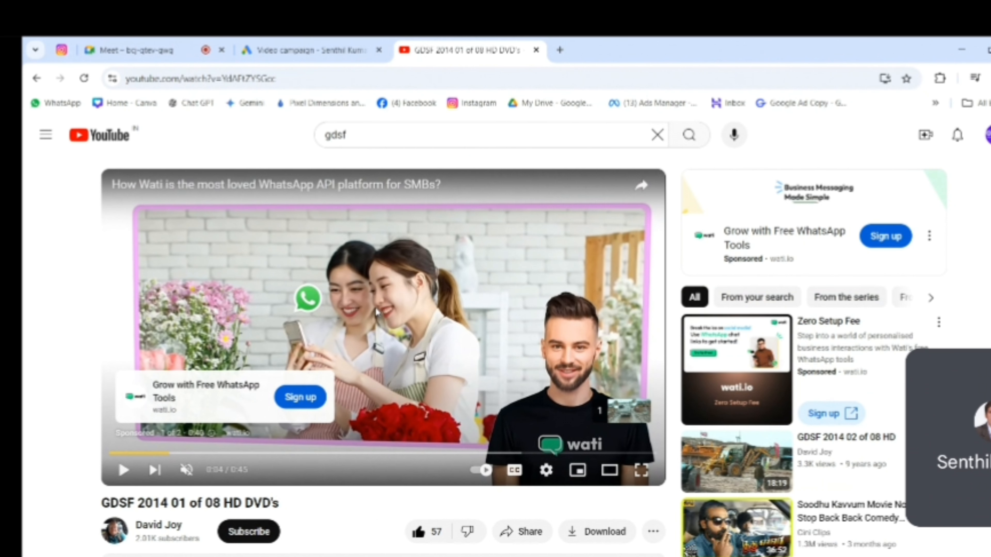
{"action": "scroll", "coordinate": [171, 358], "scroll_direction": "down", "scroll_amount": 2}
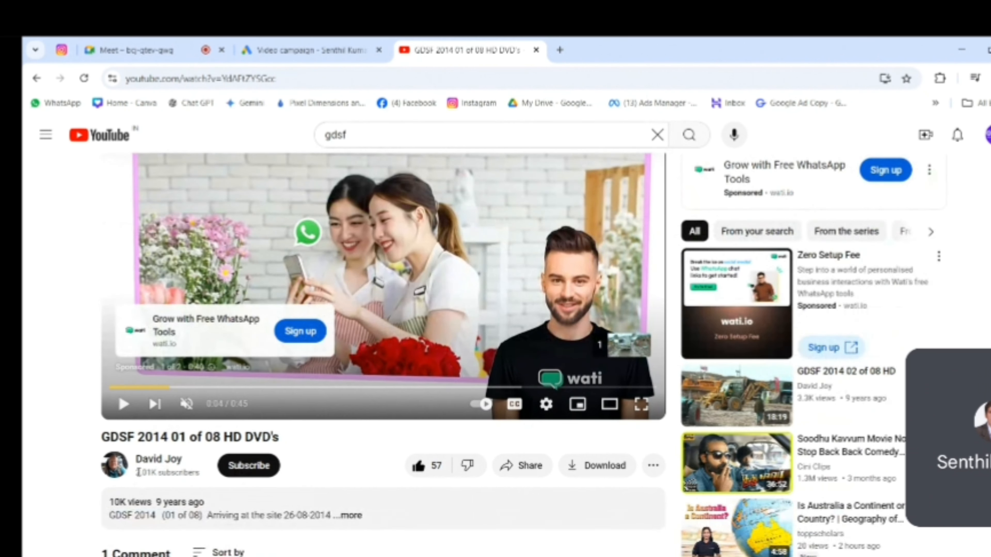
{"action": "left_click_drag", "start_coordinate": [136, 473], "coordinate": [156, 468]}
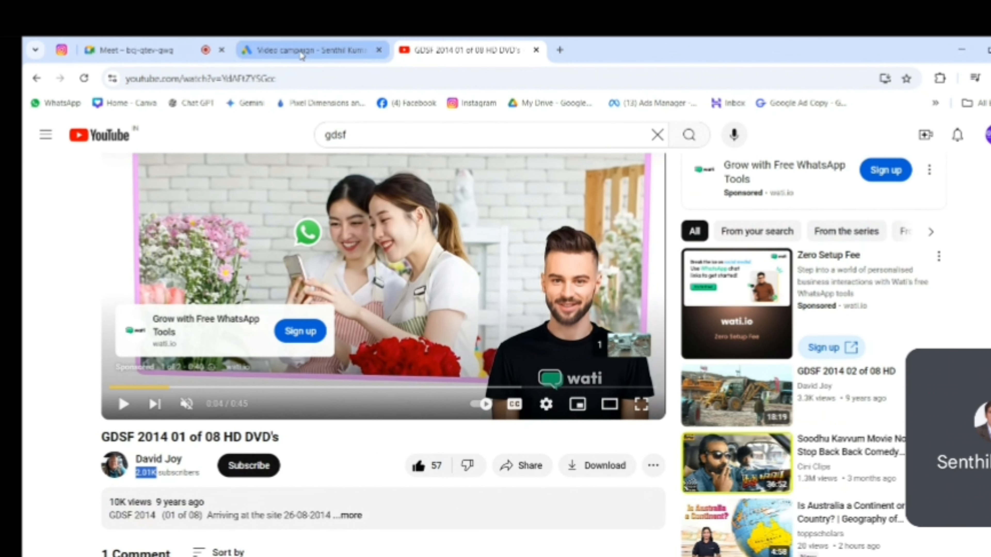
Open vensenacademy.in in a new browser tab, select its web address, and return to the Google Ads campaign
{"action": "left_click", "coordinate": [301, 54]}
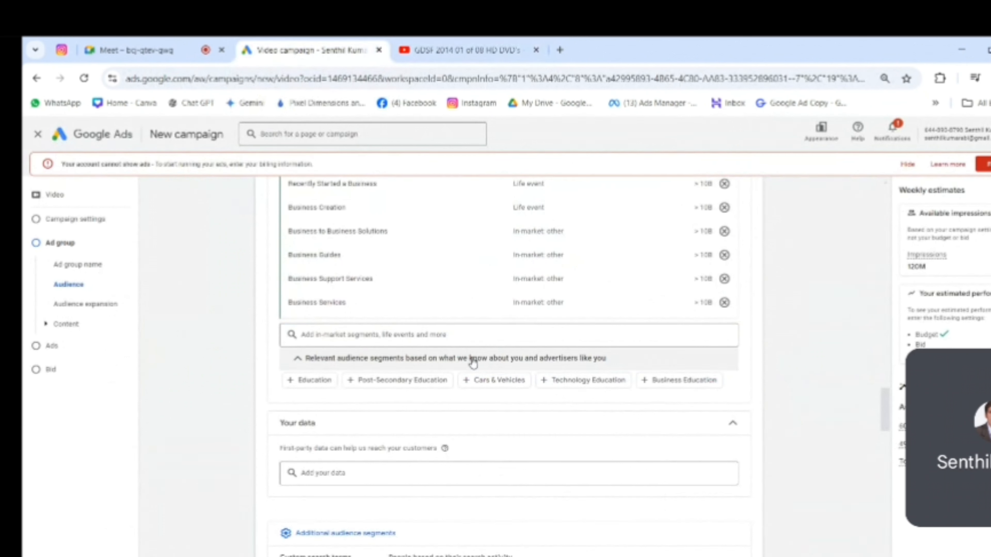
{"action": "left_click", "coordinate": [561, 50]}
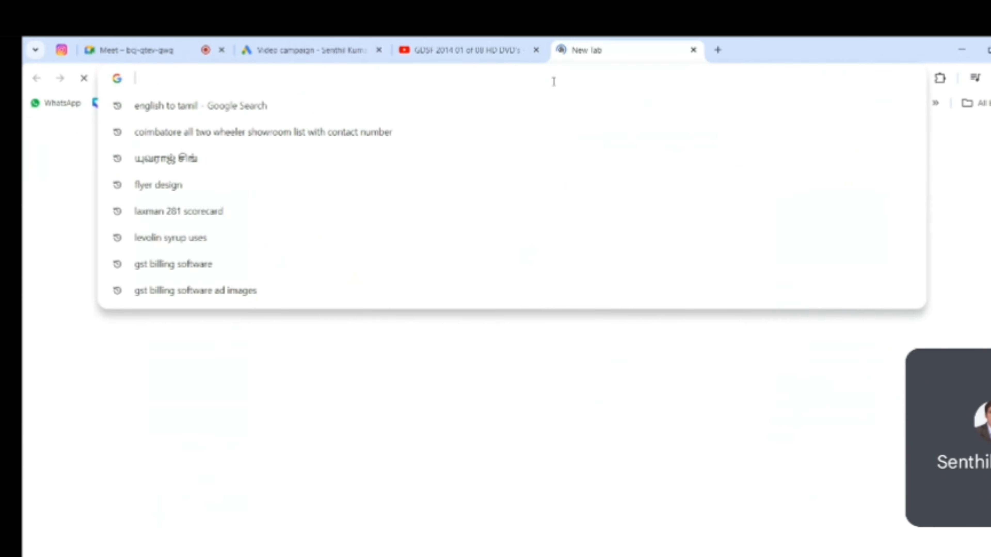
{"action": "type", "text": "vense"}
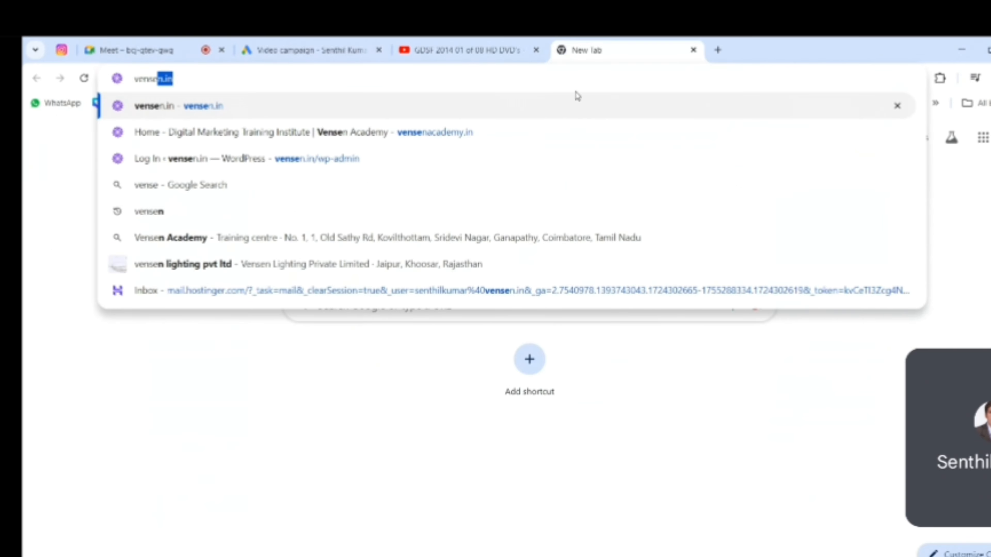
{"action": "left_click", "coordinate": [429, 141]}
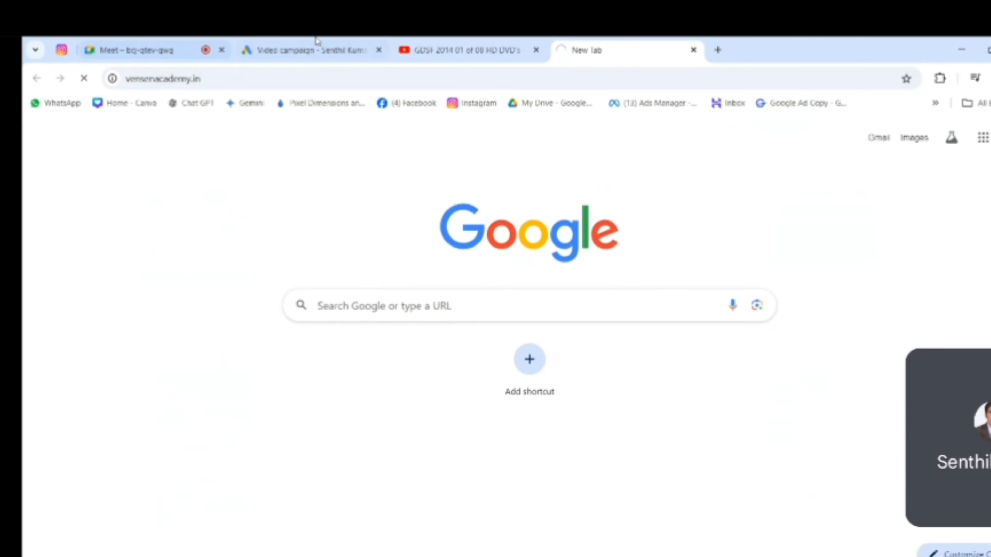
{"action": "left_click", "coordinate": [406, 79]}
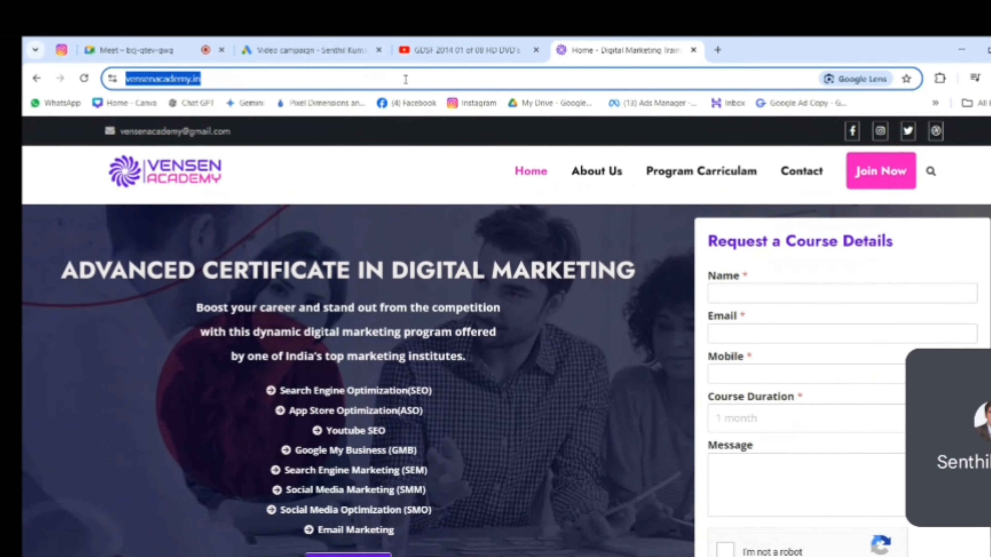
{"action": "left_click", "coordinate": [303, 53]}
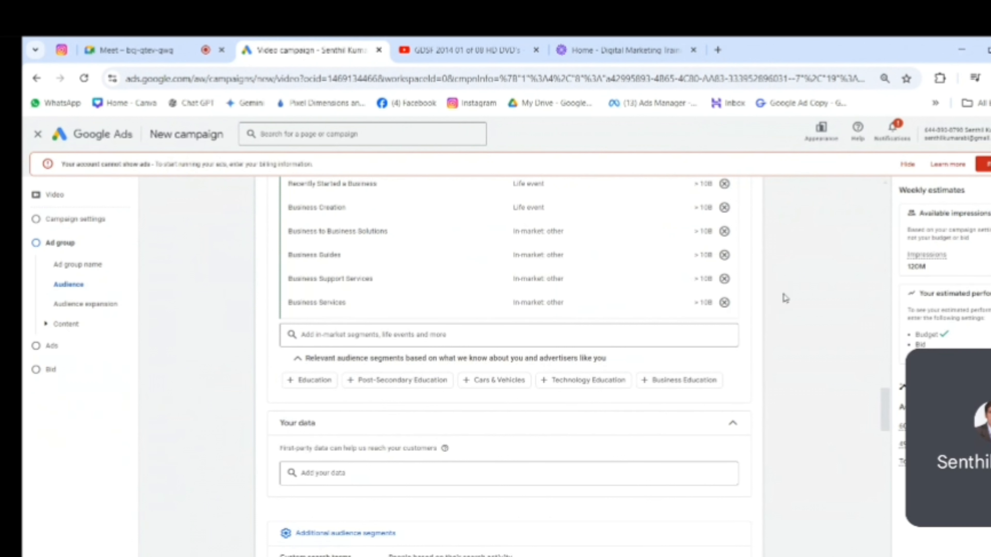
Browse the existing first-party data segments under Your data, examining the website visitors and customer lists categories
{"action": "scroll", "coordinate": [787, 301], "scroll_direction": "down", "scroll_amount": 3}
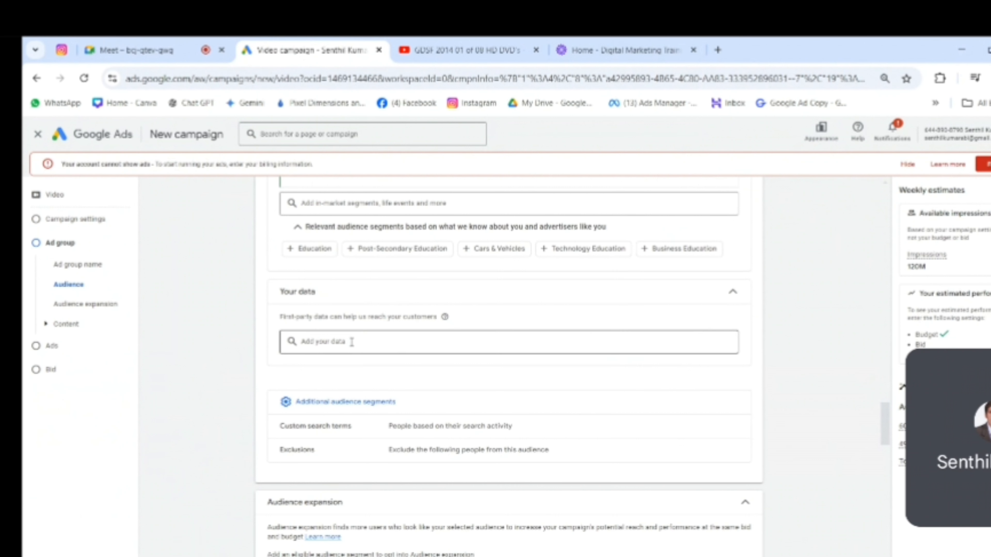
{"action": "left_click", "coordinate": [351, 342]}
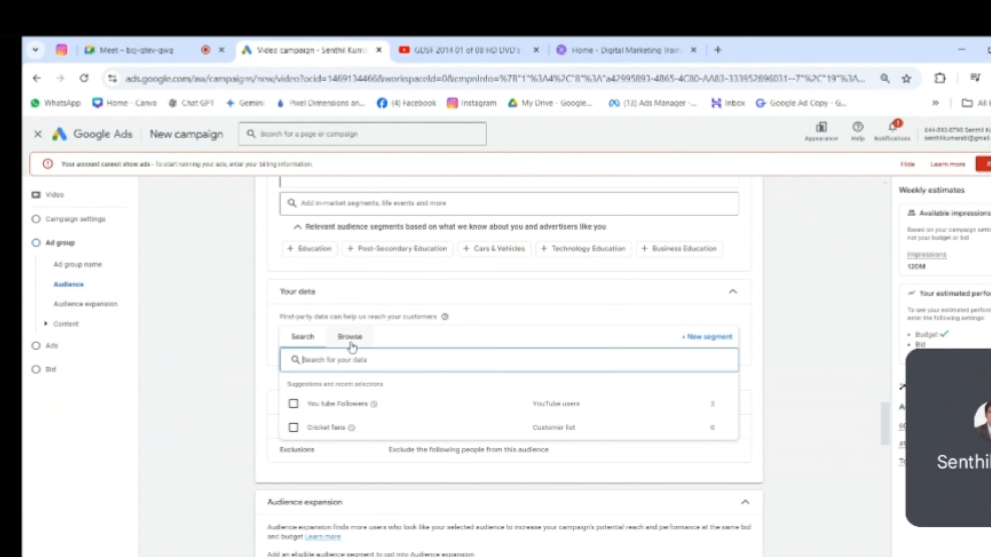
{"action": "left_click", "coordinate": [355, 344]}
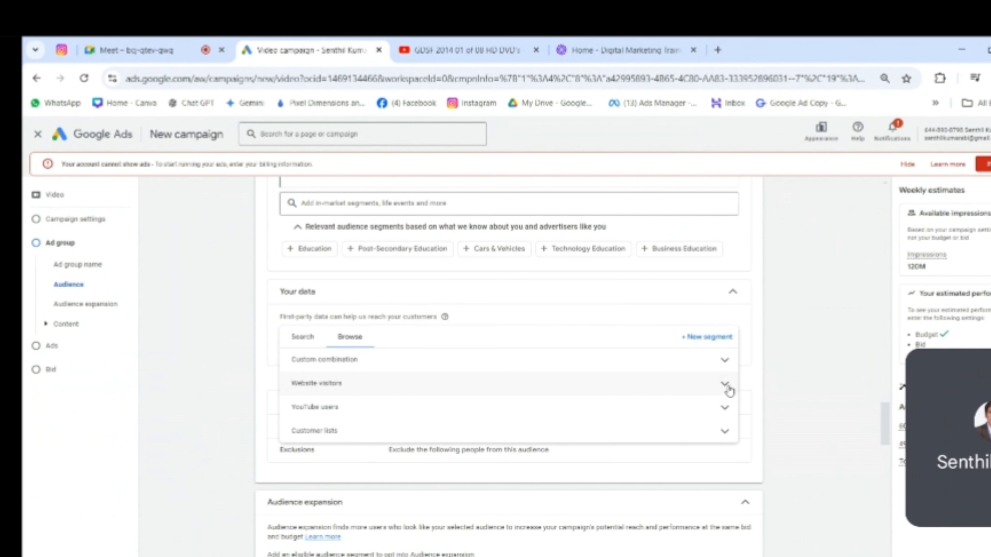
{"action": "left_click", "coordinate": [725, 386]}
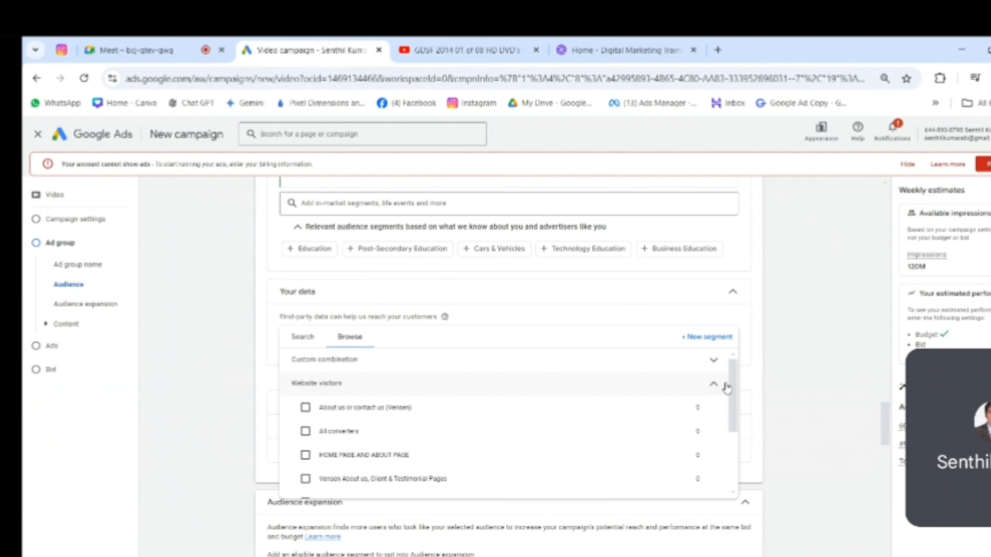
{"action": "scroll", "coordinate": [442, 427], "scroll_direction": "down", "scroll_amount": 3}
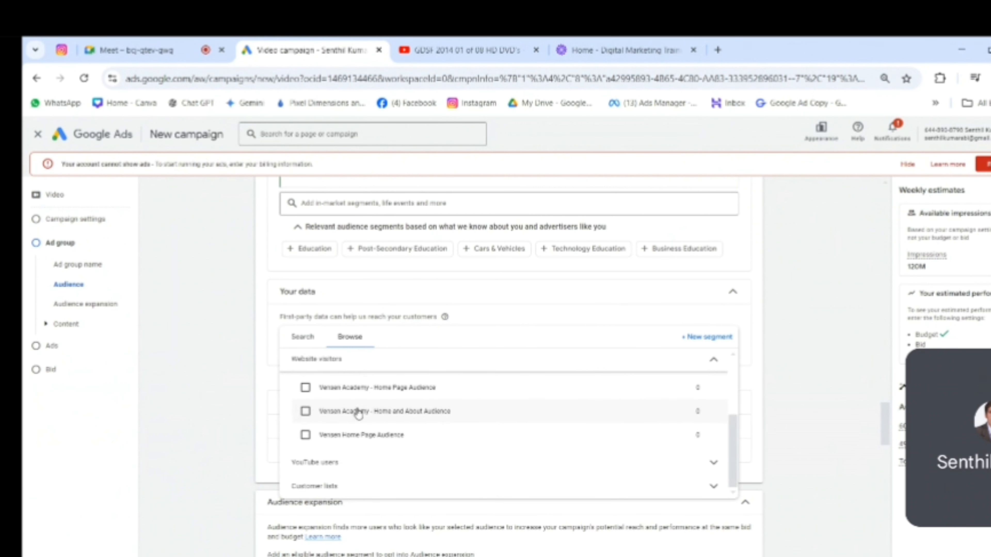
{"action": "mouse_move", "coordinate": [363, 392]}
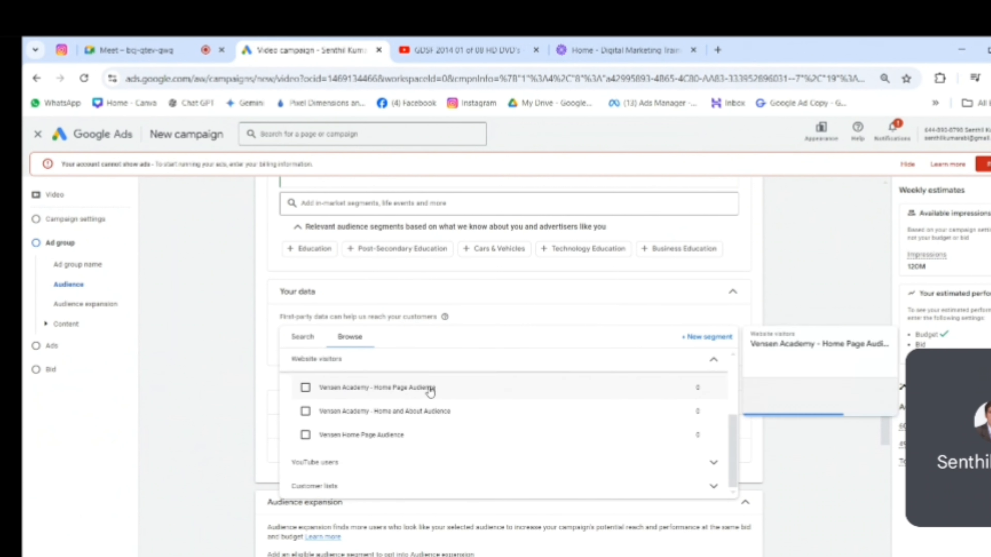
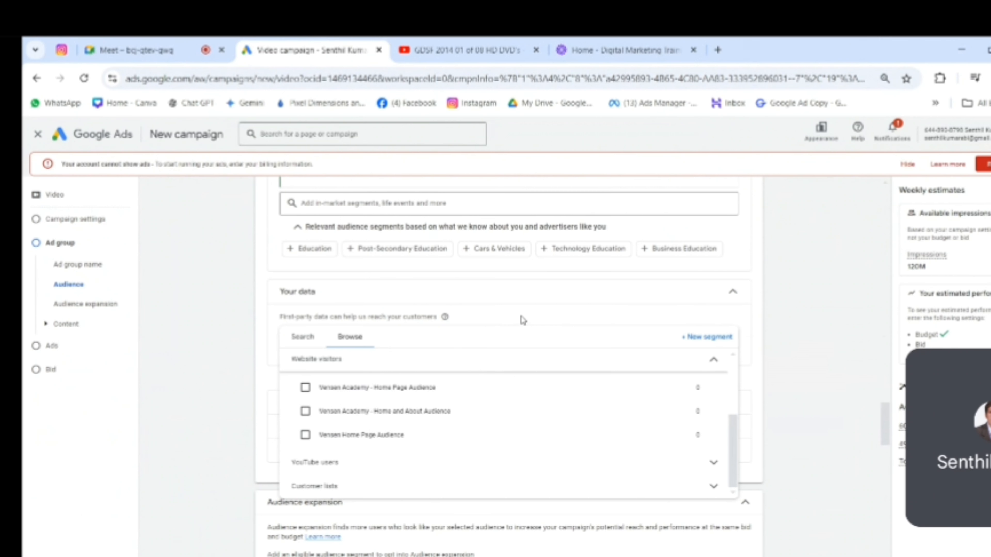
{"action": "scroll", "coordinate": [523, 320], "scroll_direction": "down", "scroll_amount": 2}
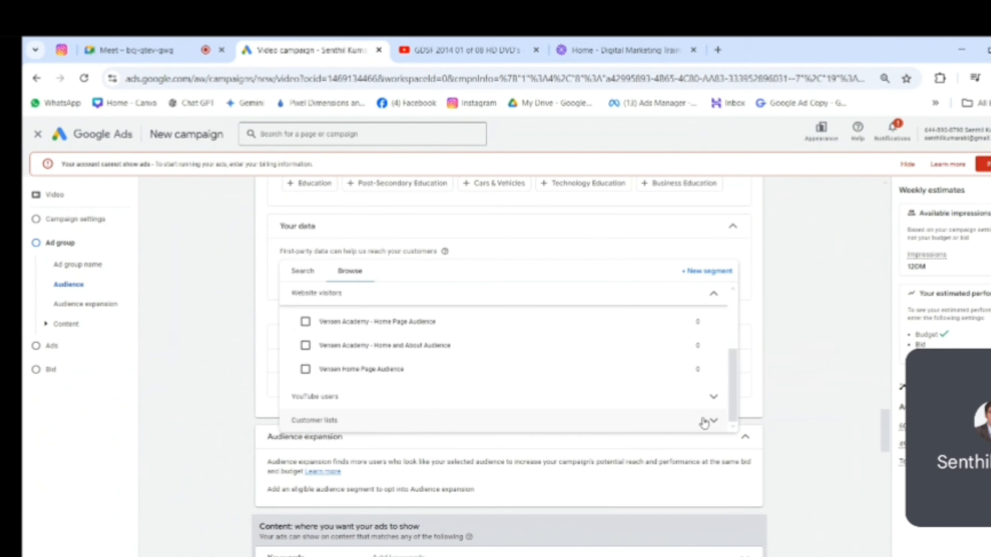
{"action": "left_click", "coordinate": [365, 413]}
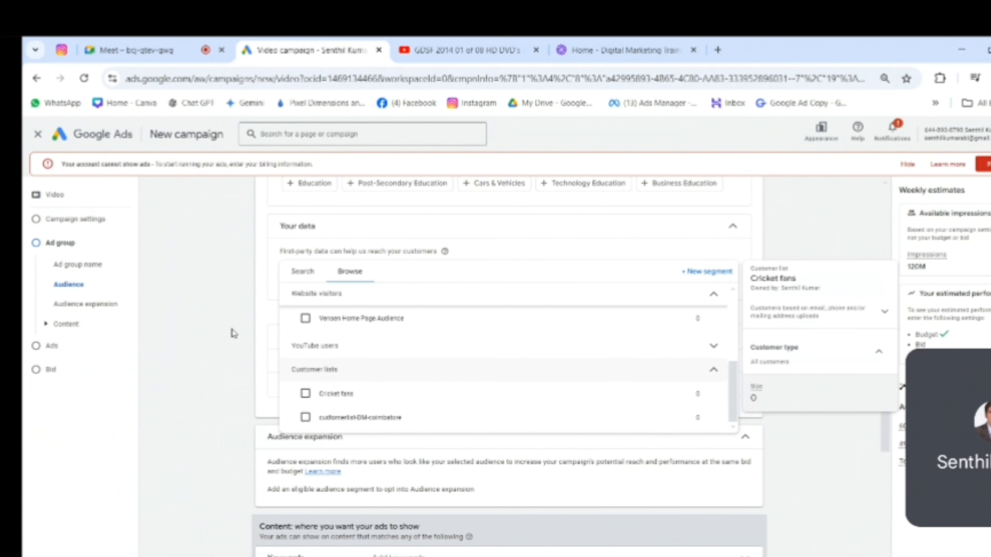
{"action": "left_click", "coordinate": [821, 229]}
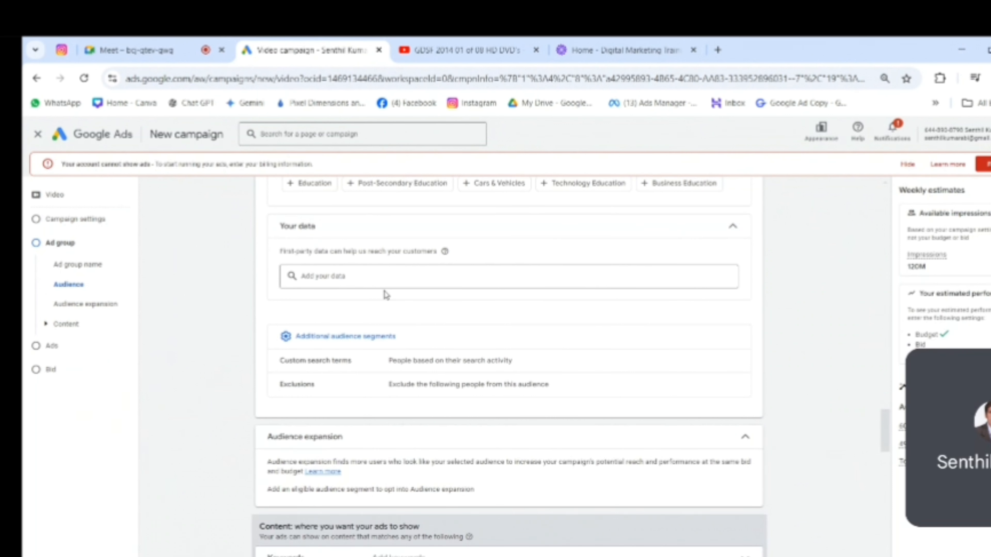
Start a new first-party data segment for the audience, choosing YouTube users as the segment type
{"action": "scroll", "coordinate": [383, 294], "scroll_direction": "up", "scroll_amount": 2}
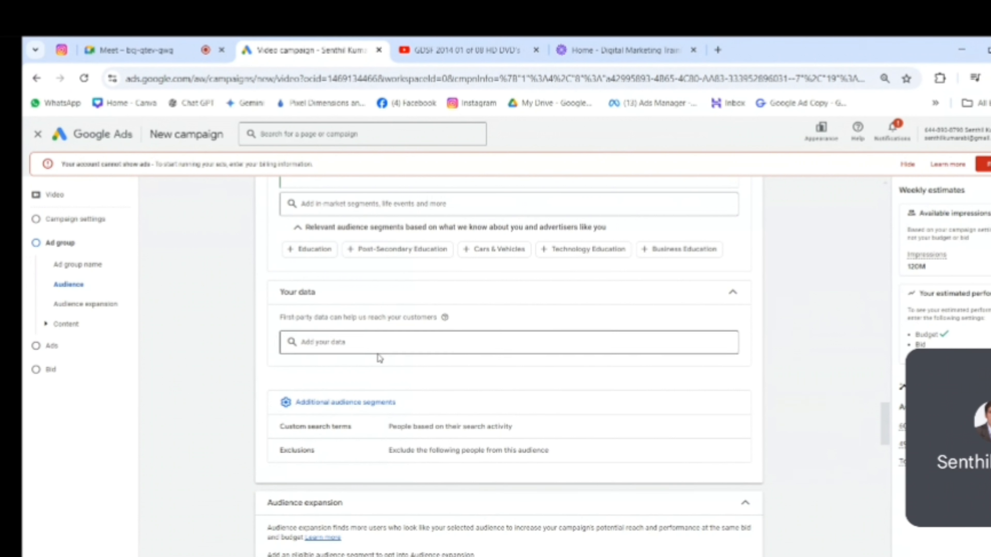
{"action": "left_click", "coordinate": [361, 345]}
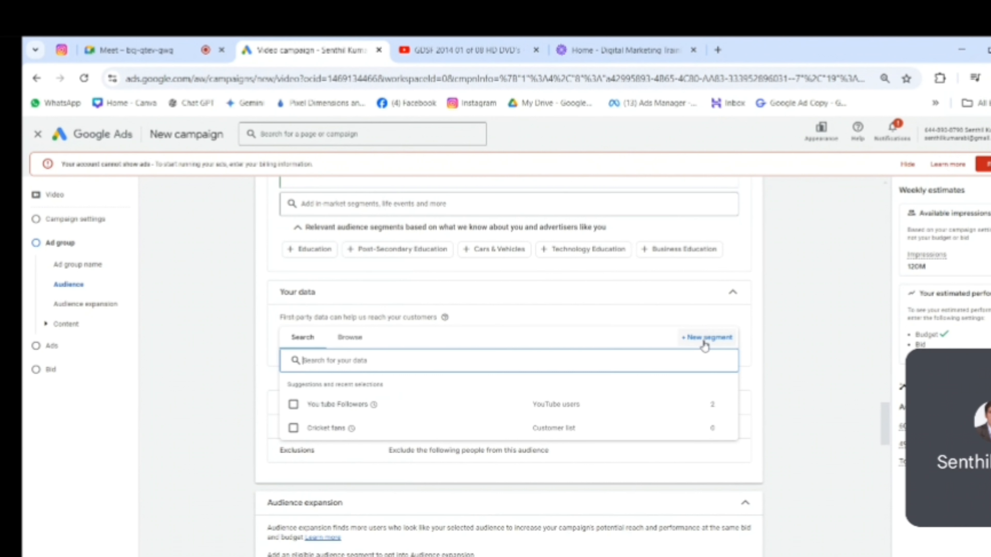
{"action": "left_click", "coordinate": [705, 343]}
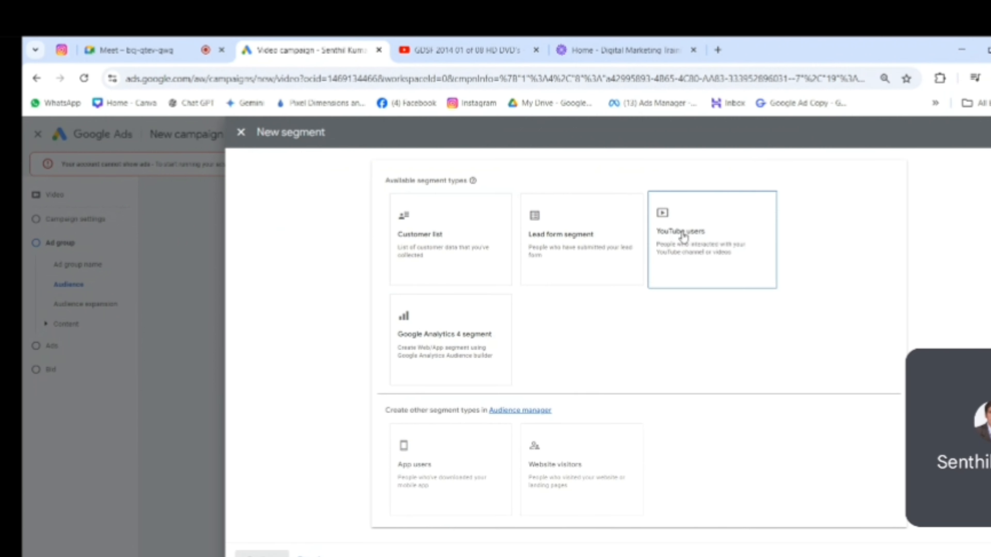
{"action": "left_click", "coordinate": [703, 231]}
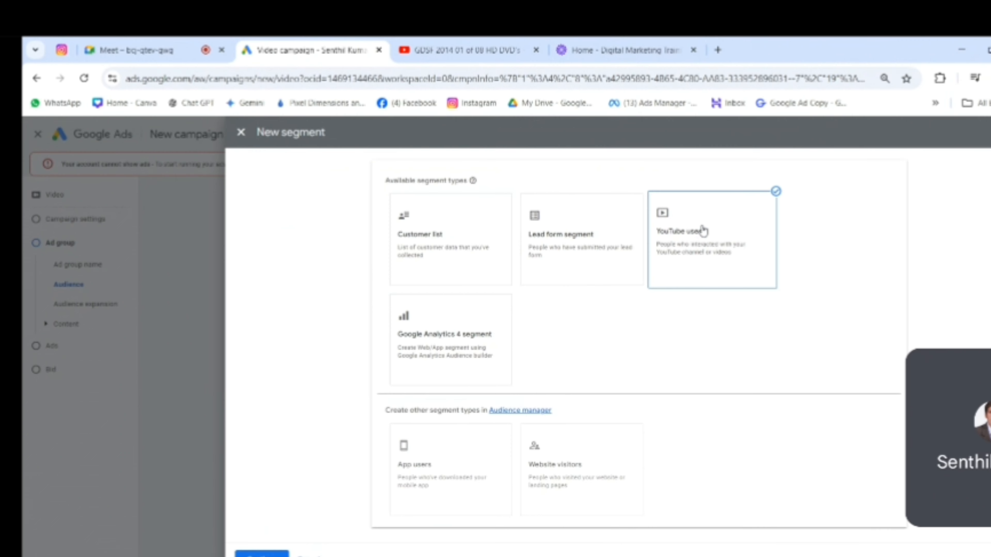
{"action": "left_click", "coordinate": [259, 553]}
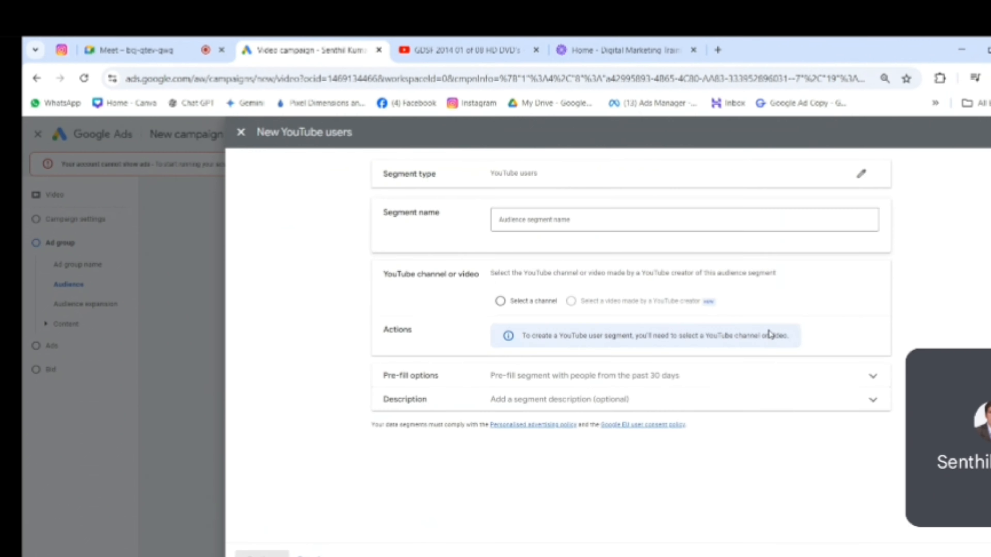
Name the segment "Youtube Audeince" and select the Vensen Academy channel as its source
{"action": "left_click", "coordinate": [543, 217]}
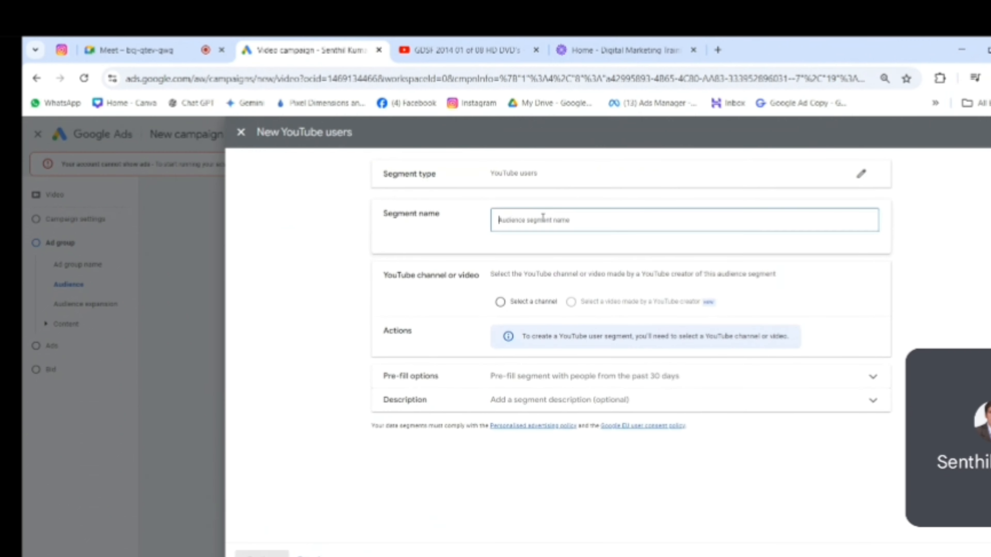
{"action": "type", "text": "Youtube Audeince"}
{"action": "left_click", "coordinate": [501, 303]}
{"action": "left_click", "coordinate": [550, 331]}
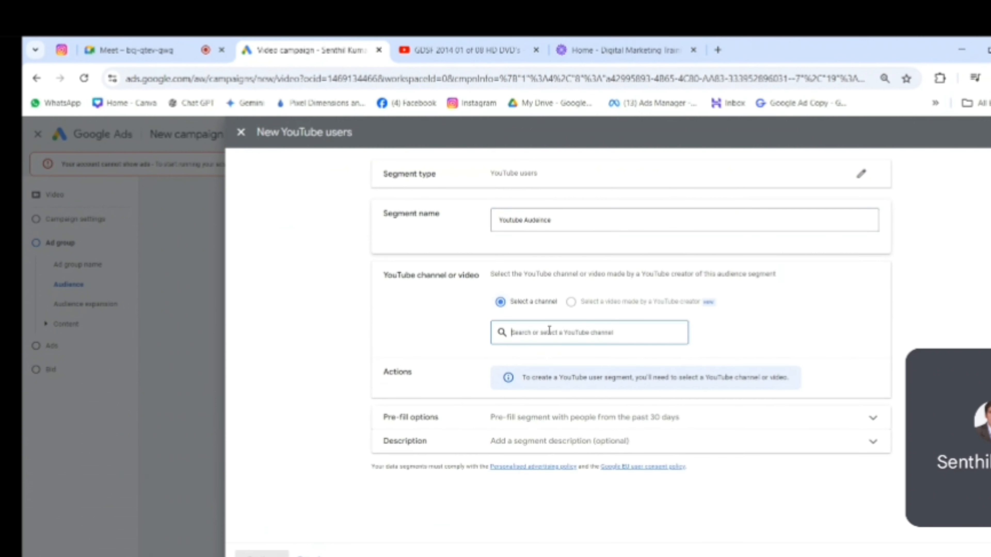
{"action": "left_click", "coordinate": [554, 412]}
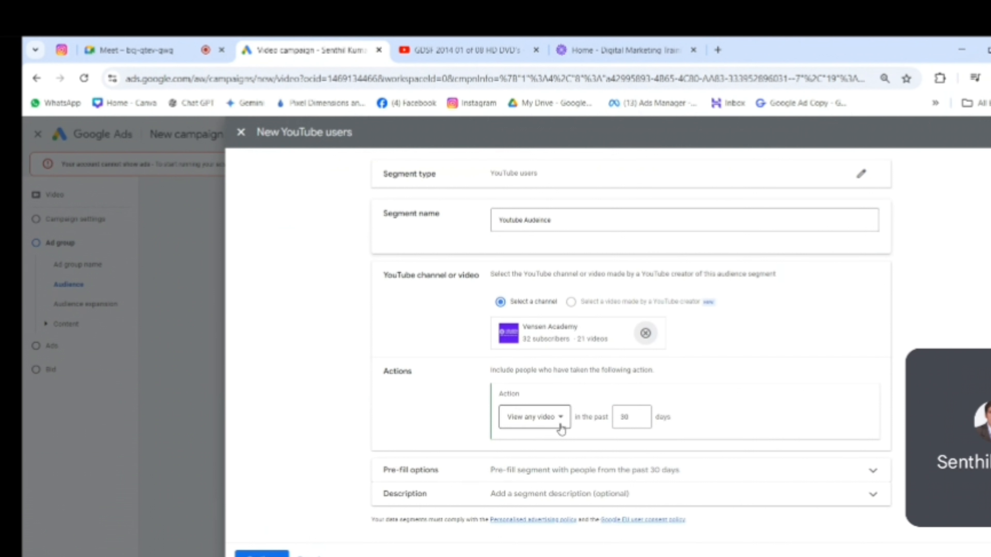
Examine the segment's lookback period and the channel interactions available as its action, without changing either
{"action": "double_click", "coordinate": [623, 419]}
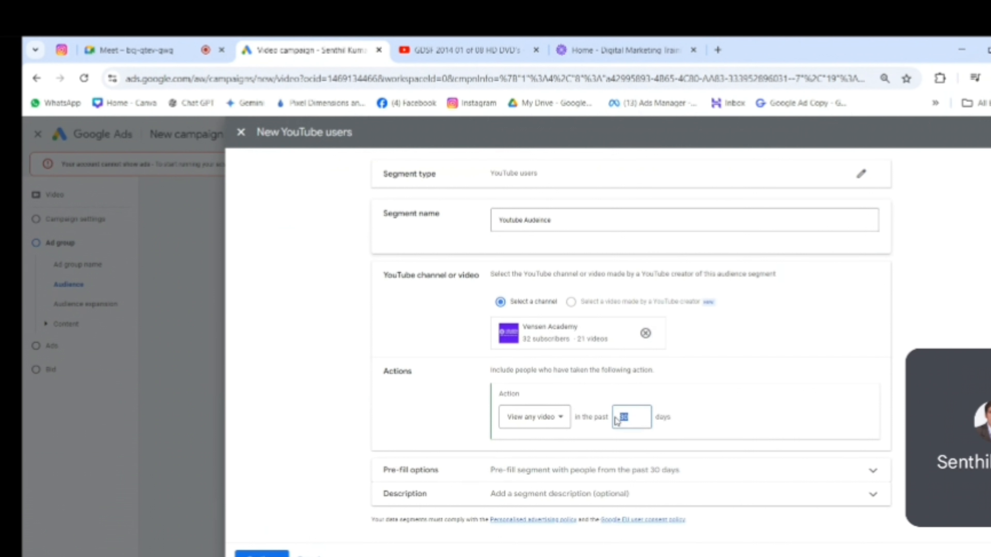
{"action": "left_click", "coordinate": [559, 423]}
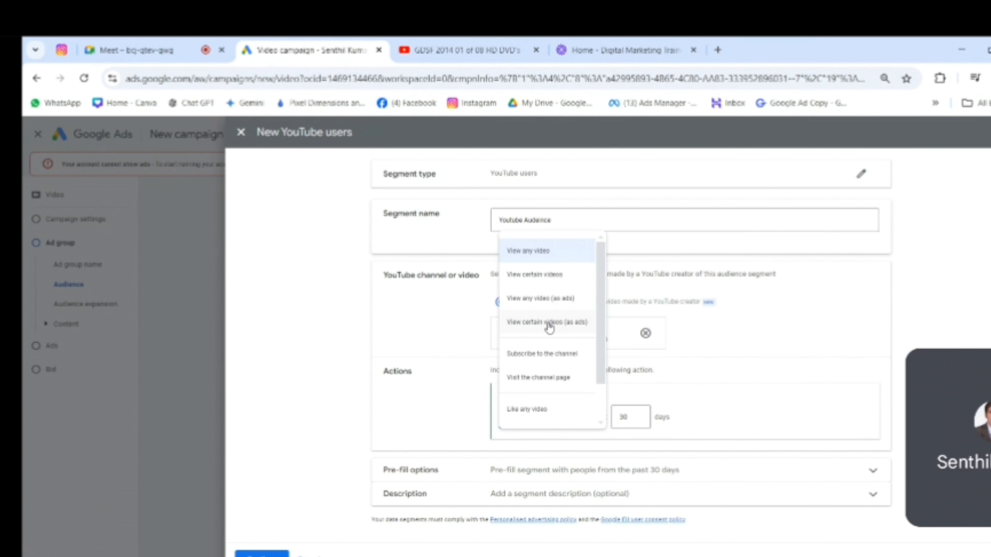
{"action": "scroll", "coordinate": [550, 329], "scroll_direction": "down", "scroll_amount": 2}
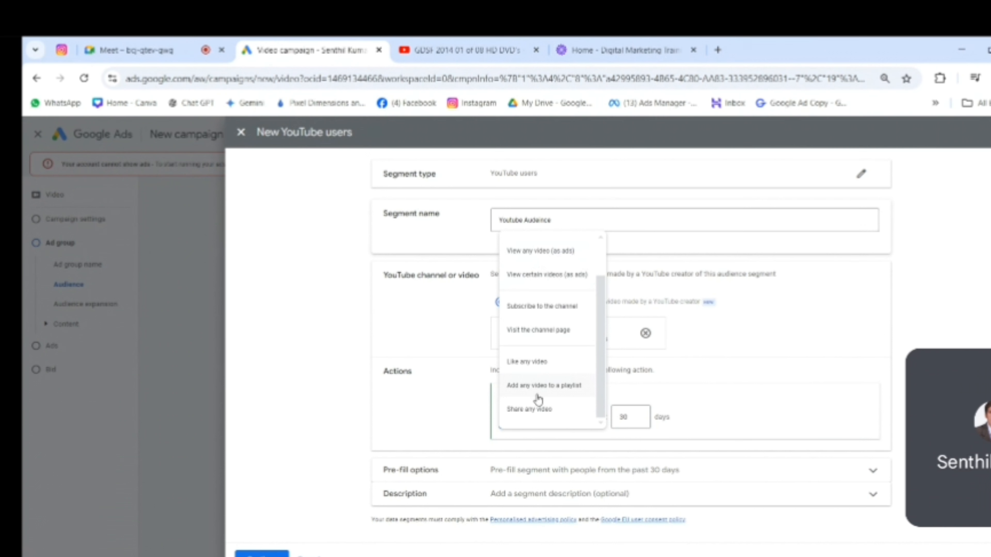
{"action": "left_click", "coordinate": [794, 313]}
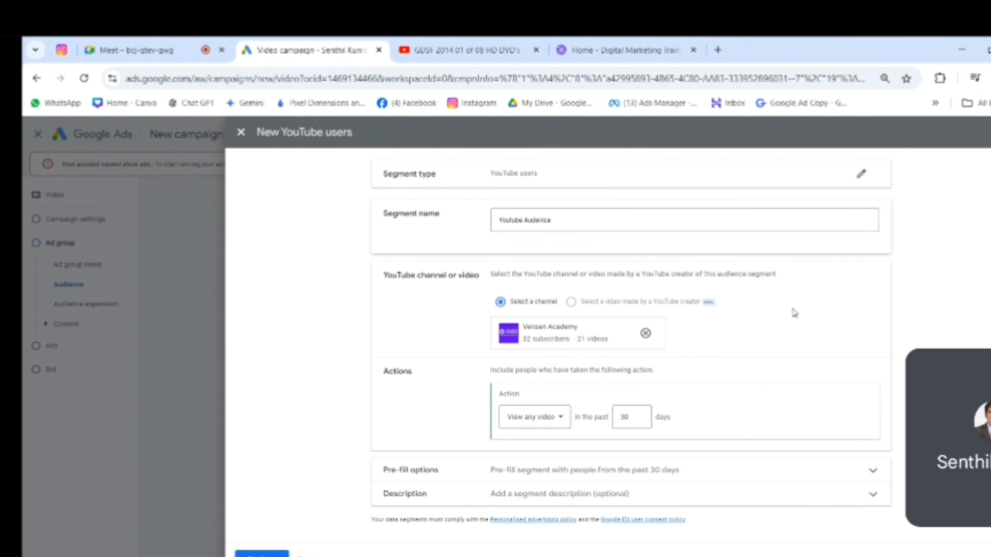
Append "(7 Day Training)" to the segment name, create the YouTube users segment and return to the audience definition
{"action": "left_click", "coordinate": [546, 217]}
{"action": "left_click", "coordinate": [587, 217]}
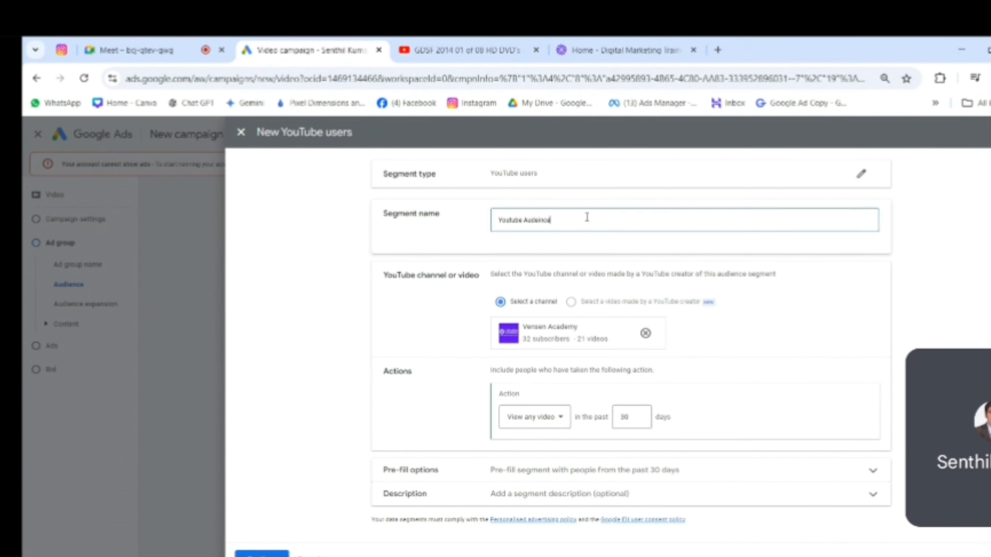
{"action": "type", "text": "(7 Day Training"}
{"action": "left_click", "coordinate": [262, 554]}
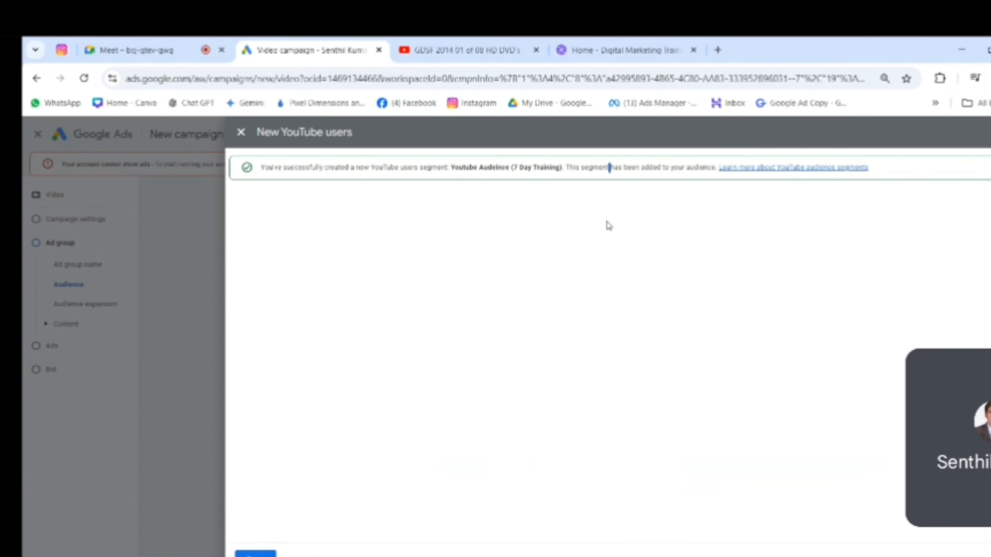
{"action": "left_click_drag", "start_coordinate": [609, 167], "coordinate": [527, 167]}
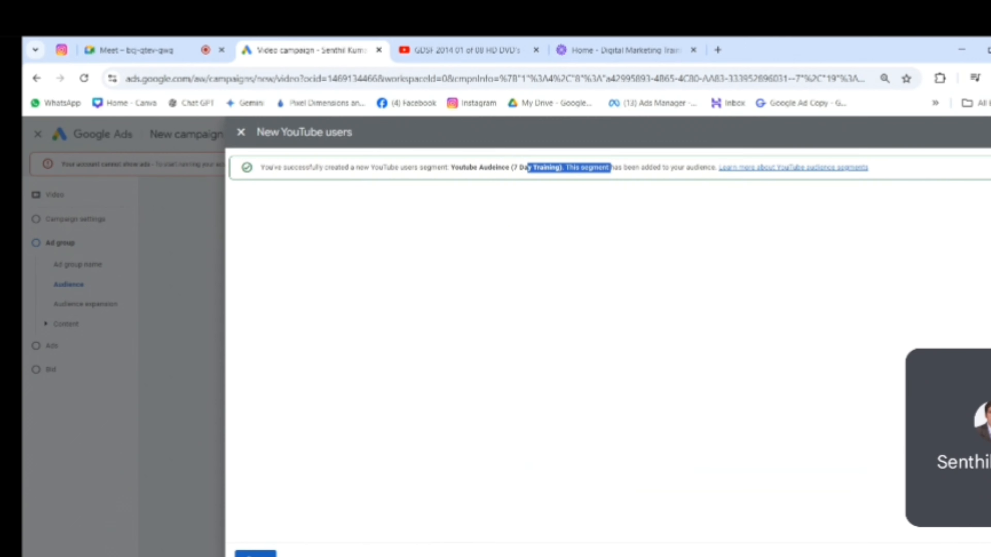
{"action": "left_click", "coordinate": [256, 553]}
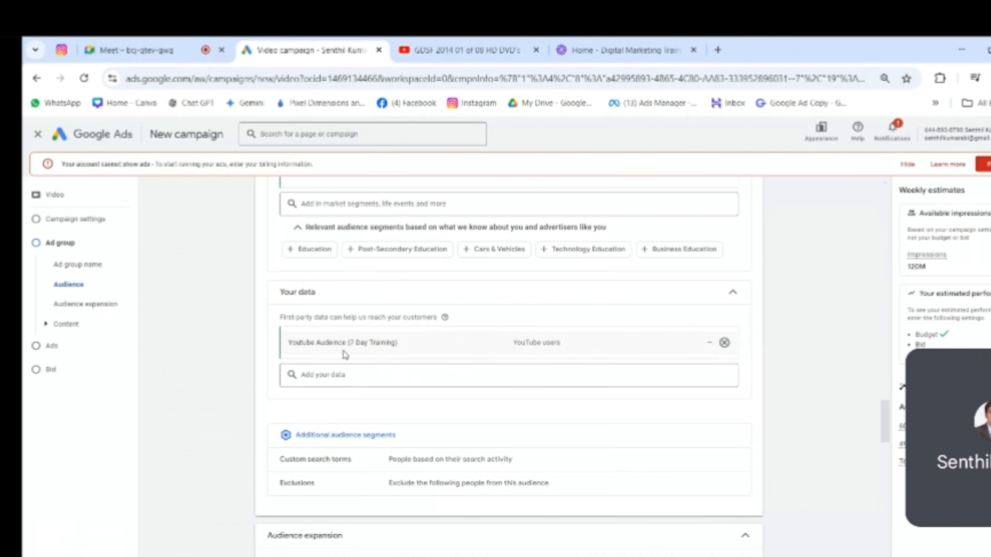
Remove the Youtube Audeince (7 Day Training) segment from Your data and add it back from the existing YouTube users segments
{"action": "left_click", "coordinate": [724, 343]}
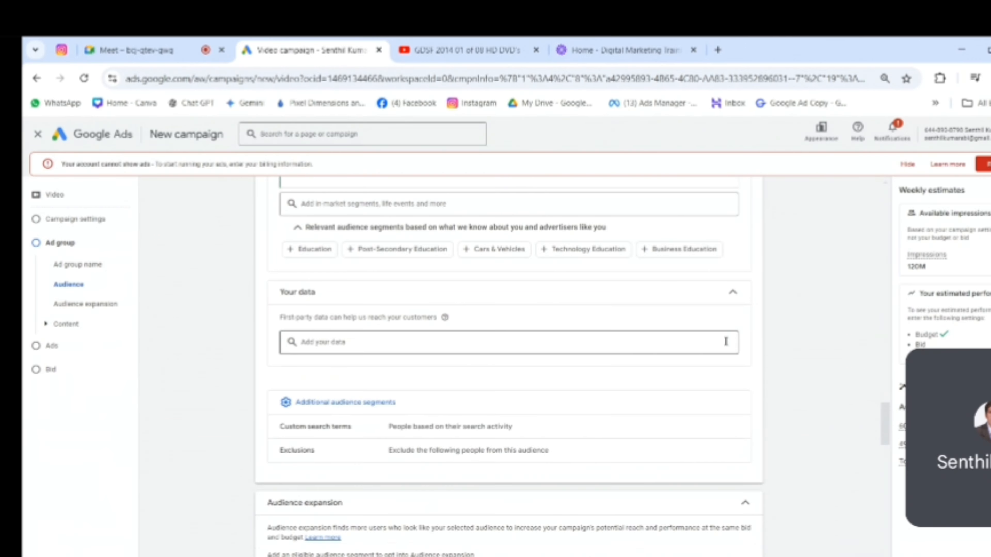
{"action": "left_click", "coordinate": [353, 342]}
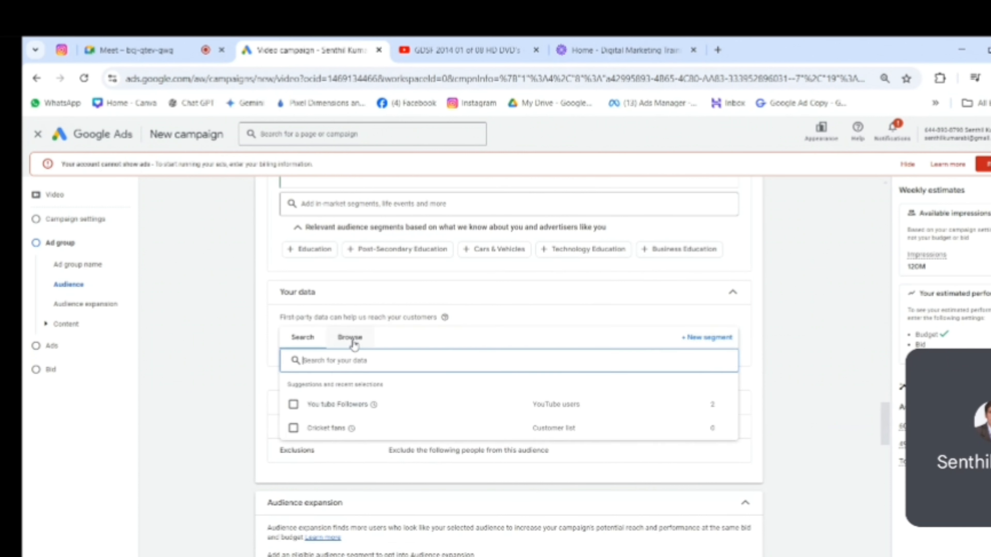
{"action": "left_click", "coordinate": [353, 339]}
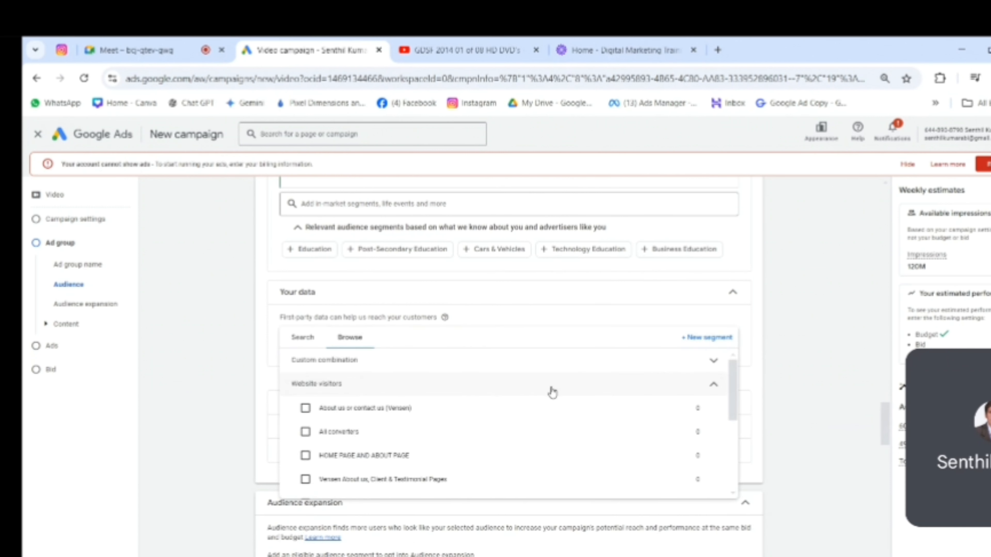
{"action": "left_click", "coordinate": [715, 388]}
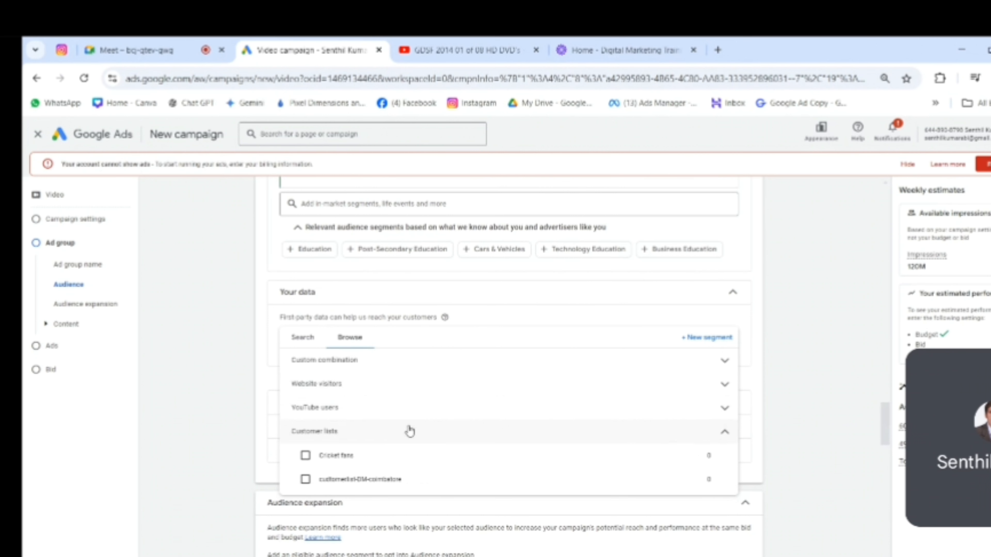
{"action": "left_click", "coordinate": [724, 435]}
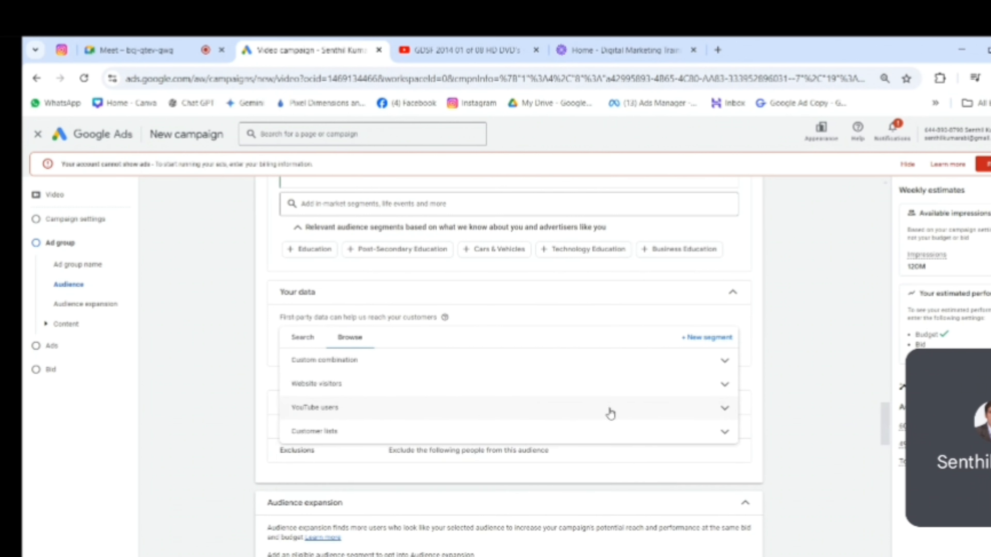
{"action": "left_click", "coordinate": [727, 409]}
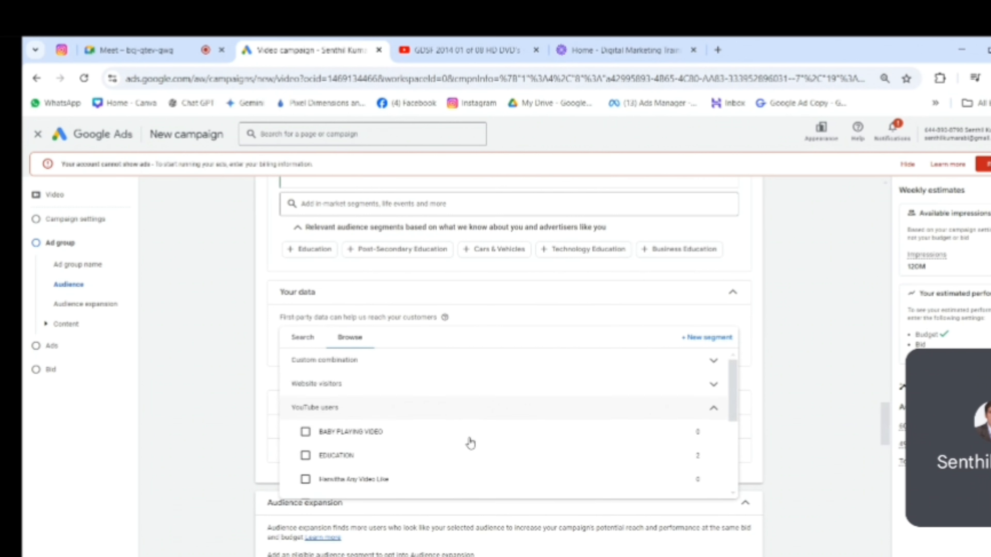
{"action": "scroll", "coordinate": [439, 436], "scroll_direction": "down", "scroll_amount": 2}
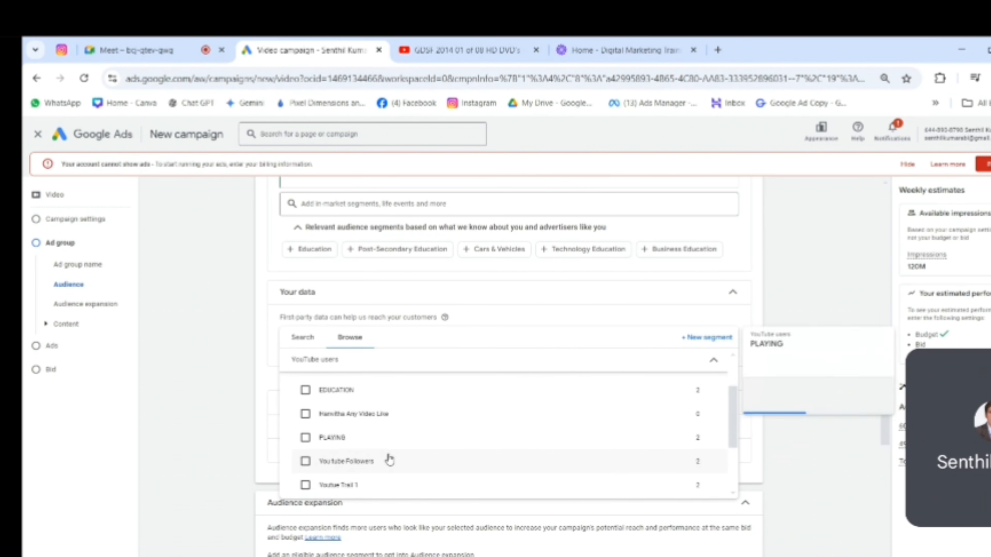
{"action": "scroll", "coordinate": [365, 443], "scroll_direction": "down", "scroll_amount": 3}
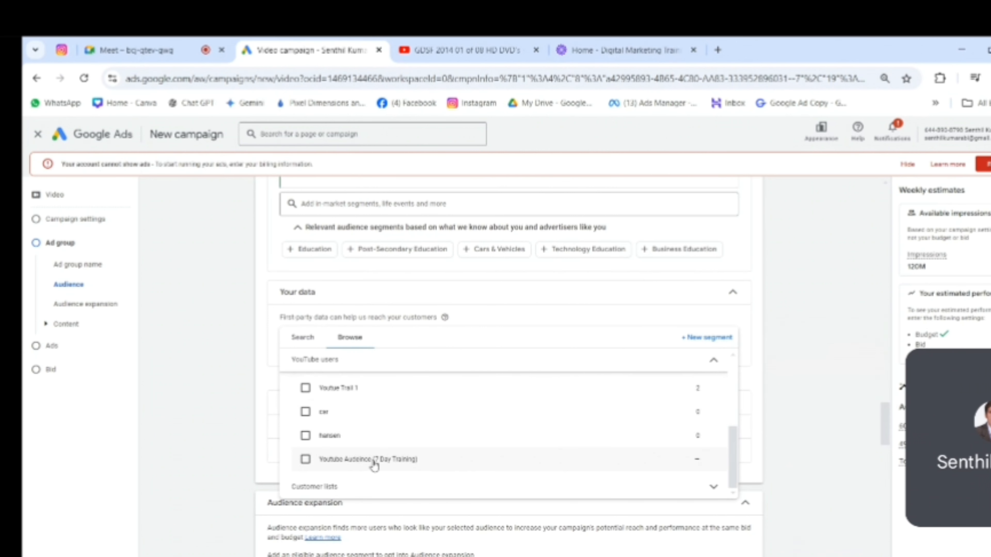
{"action": "left_click", "coordinate": [306, 461]}
{"action": "left_click", "coordinate": [306, 461]}
{"action": "left_click", "coordinate": [306, 460]}
{"action": "left_click", "coordinate": [781, 315]}
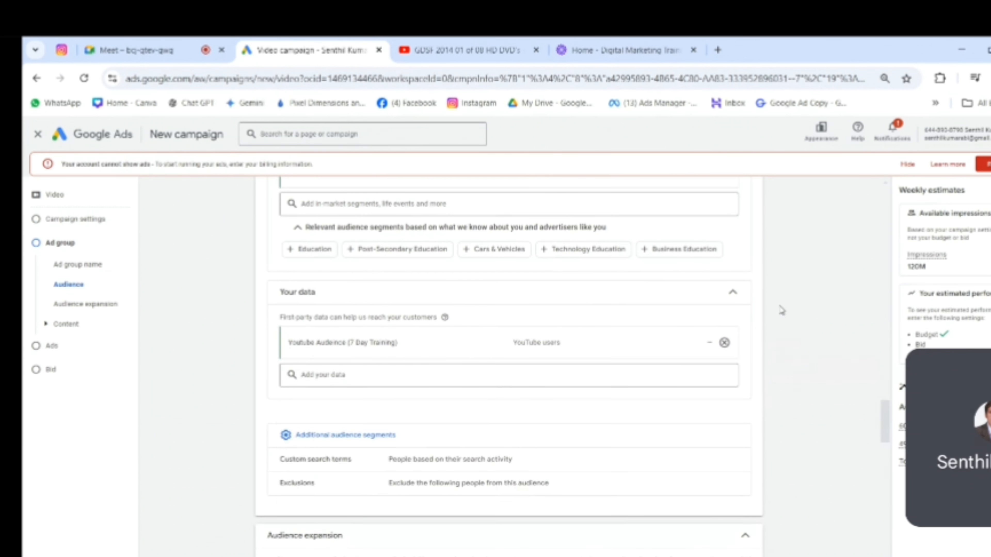
Check the audience's demographics, and remove the Starting a Business Soon and Recently Started a Business life events from the interests
{"action": "scroll", "coordinate": [763, 309], "scroll_direction": "up", "scroll_amount": 10}
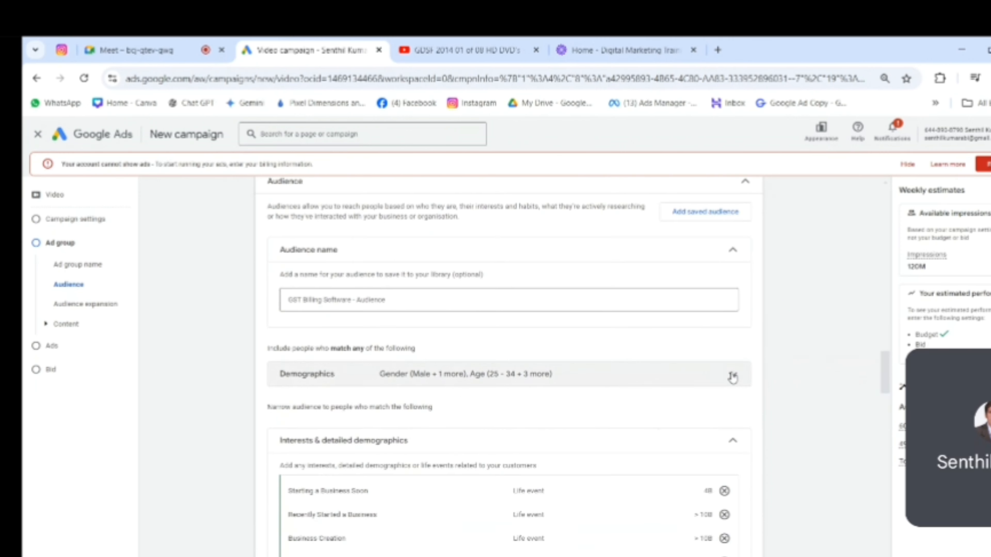
{"action": "left_click", "coordinate": [733, 381]}
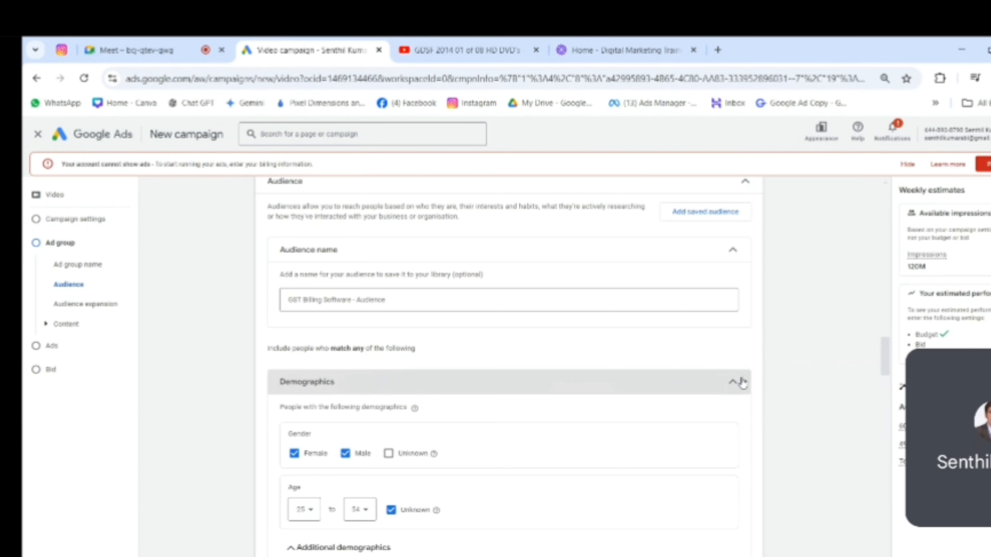
{"action": "scroll", "coordinate": [735, 382], "scroll_direction": "down", "scroll_amount": 10}
{"action": "scroll", "coordinate": [740, 383], "scroll_direction": "up", "scroll_amount": 5}
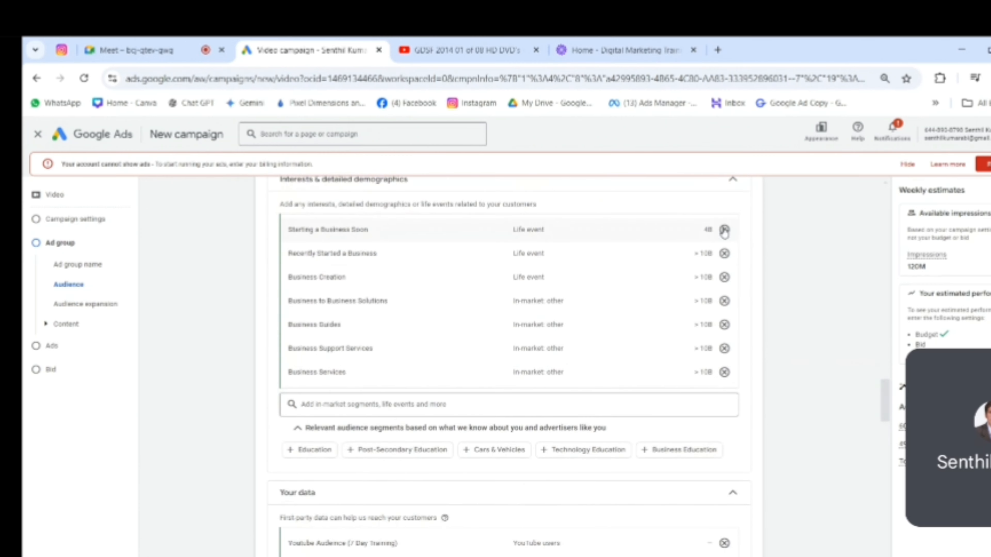
{"action": "scroll", "coordinate": [723, 234], "scroll_direction": "up", "scroll_amount": 2}
{"action": "left_click", "coordinate": [725, 296]}
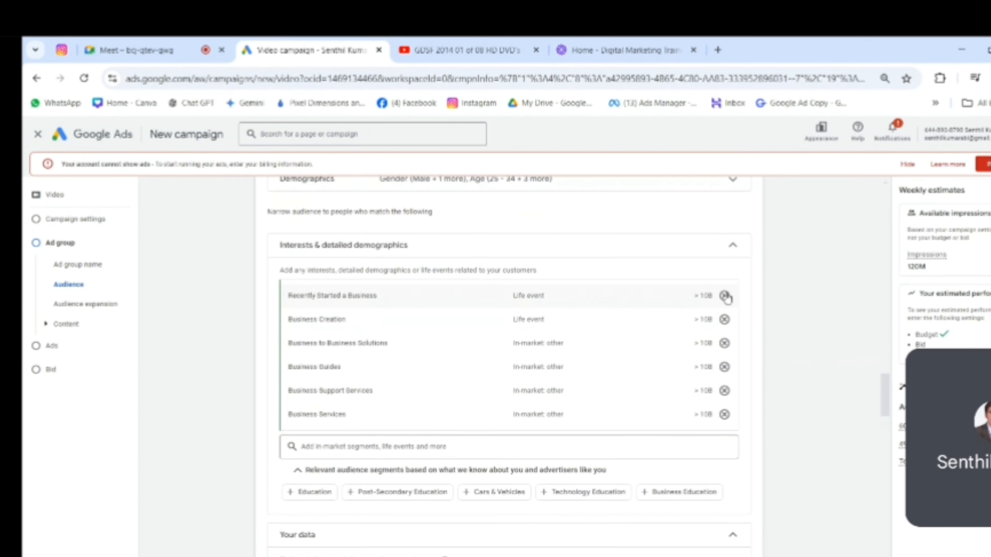
{"action": "left_click", "coordinate": [725, 296]}
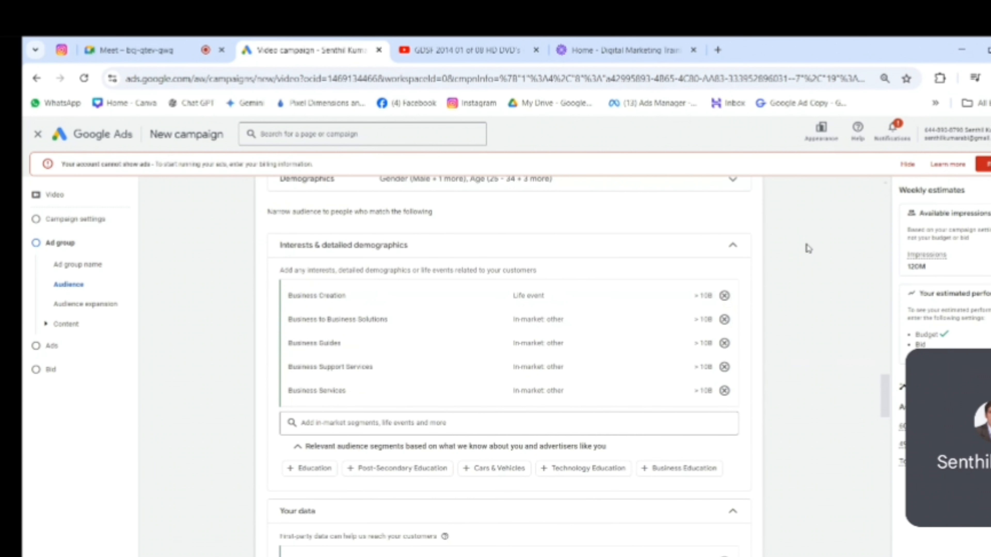
Review the audience definition from the demographics and interests through Your data to the additional audience segments
{"action": "scroll", "coordinate": [347, 460], "scroll_direction": "down", "scroll_amount": 5}
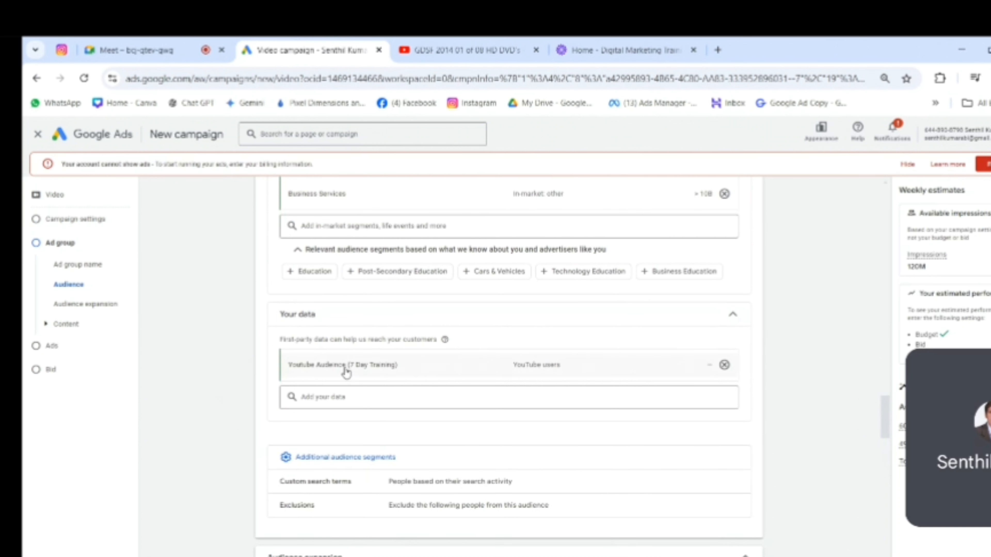
{"action": "mouse_move", "coordinate": [343, 372]}
{"action": "scroll", "coordinate": [797, 272], "scroll_direction": "up", "scroll_amount": 3}
{"action": "scroll", "coordinate": [796, 272], "scroll_direction": "up", "scroll_amount": 4}
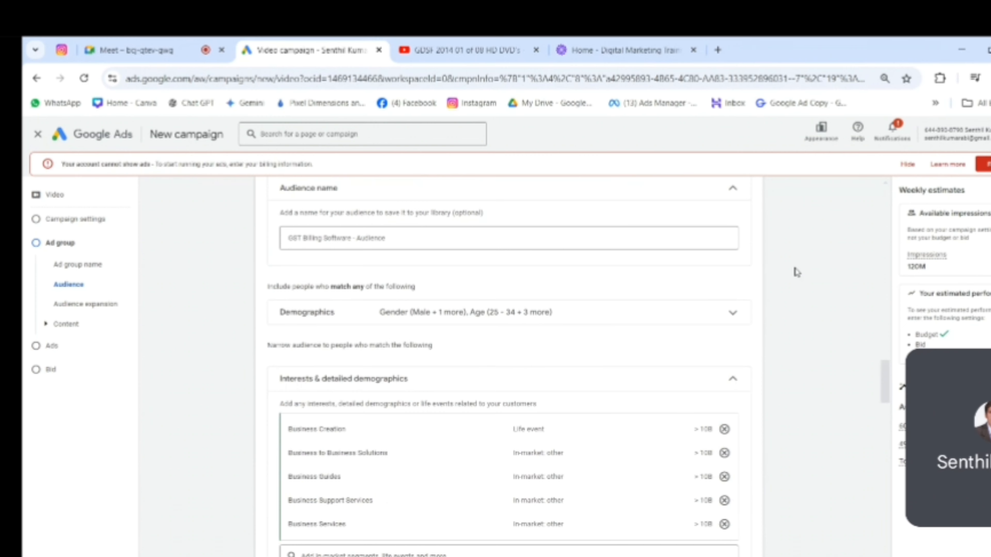
{"action": "scroll", "coordinate": [796, 272], "scroll_direction": "down", "scroll_amount": 13}
{"action": "scroll", "coordinate": [796, 272], "scroll_direction": "up", "scroll_amount": 3}
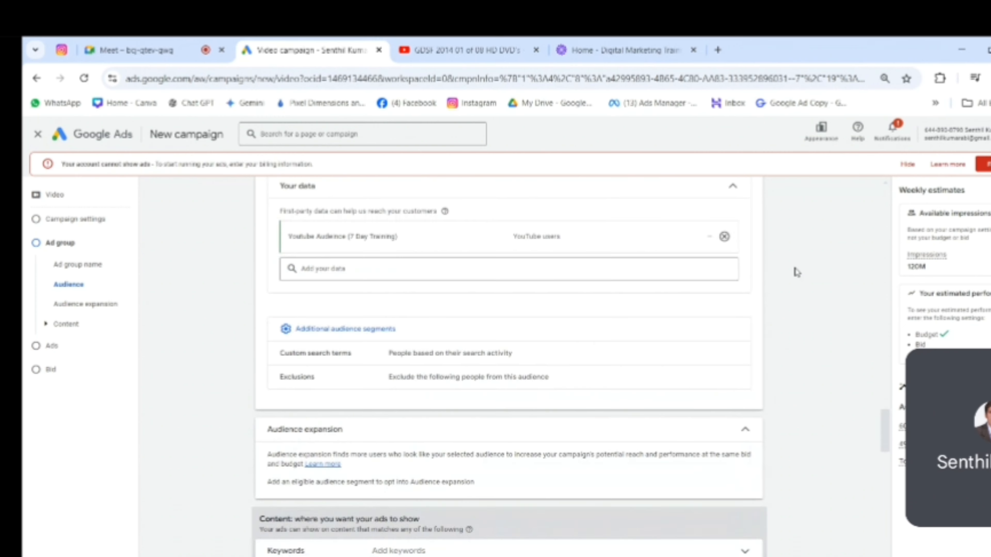
{"action": "scroll", "coordinate": [796, 272], "scroll_direction": "up", "scroll_amount": 3}
{"action": "scroll", "coordinate": [402, 331], "scroll_direction": "down", "scroll_amount": 2}
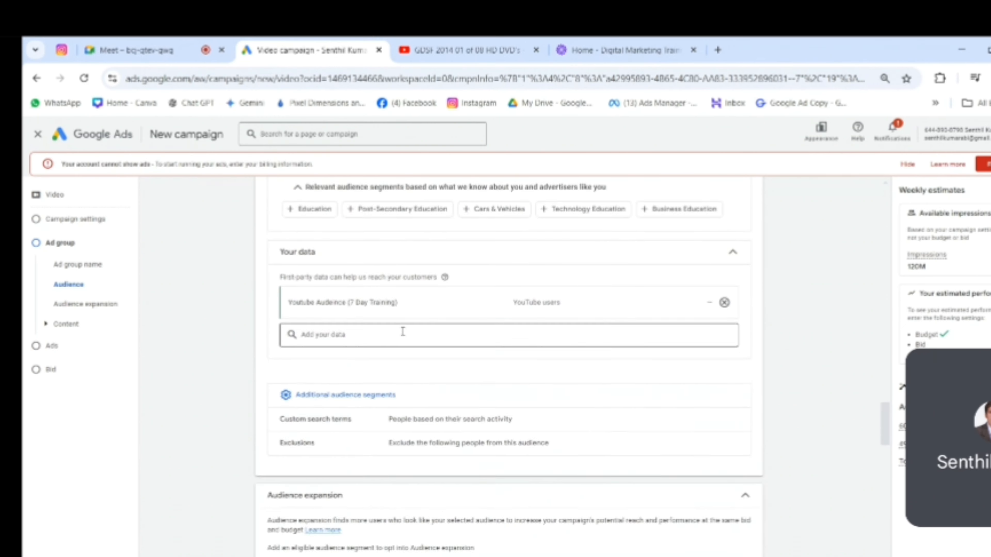
{"action": "scroll", "coordinate": [403, 332], "scroll_direction": "down", "scroll_amount": 2}
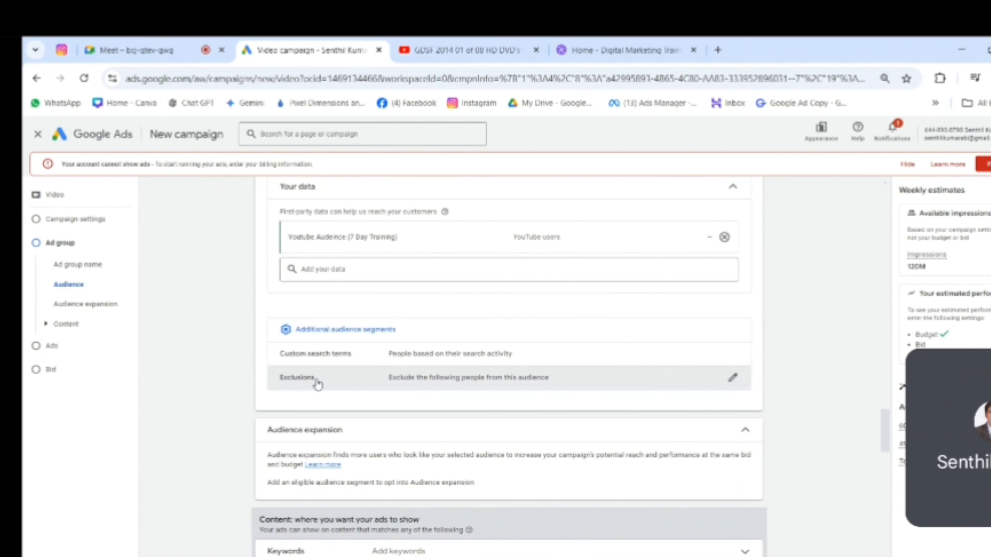
Exclude the Youtube Audeince (7 Day Training) YouTube users segment from the ad group and remove it from Your data
{"action": "left_click", "coordinate": [734, 381]}
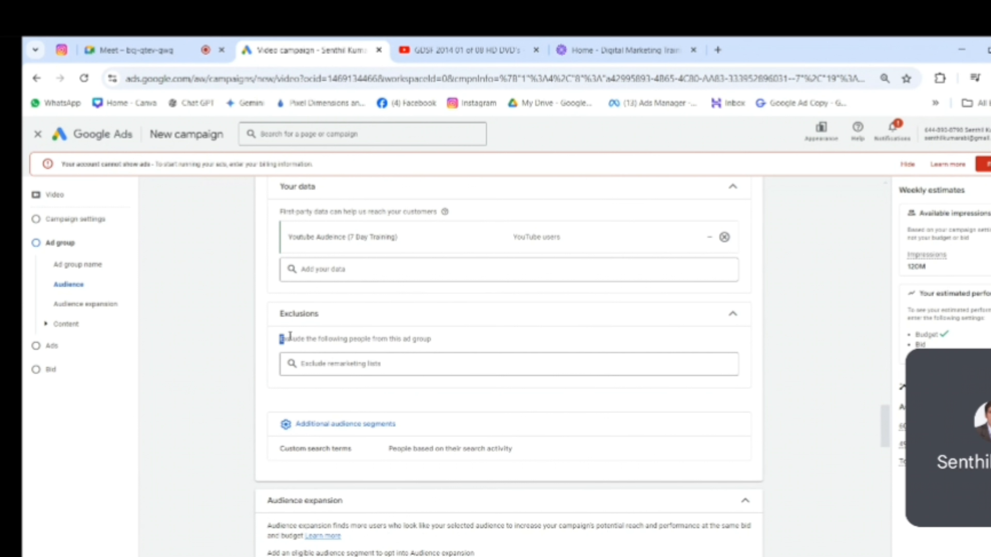
{"action": "left_click_drag", "start_coordinate": [280, 338], "coordinate": [461, 340]}
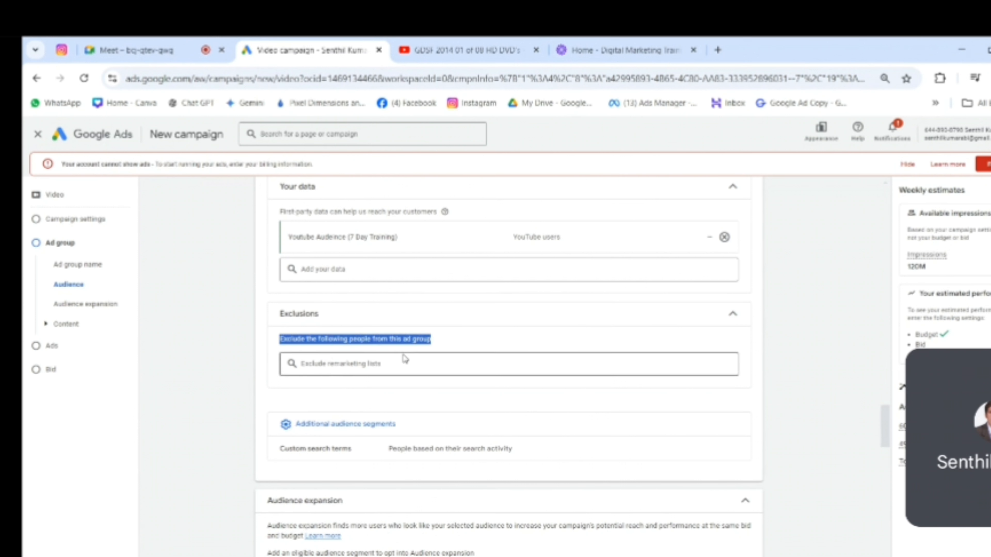
{"action": "left_click", "coordinate": [381, 365]}
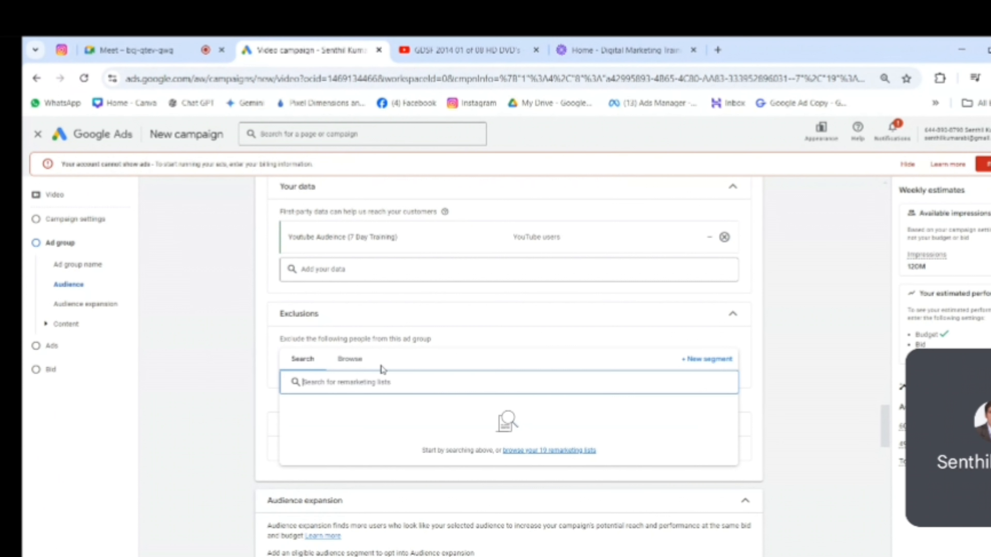
{"action": "left_click", "coordinate": [349, 359]}
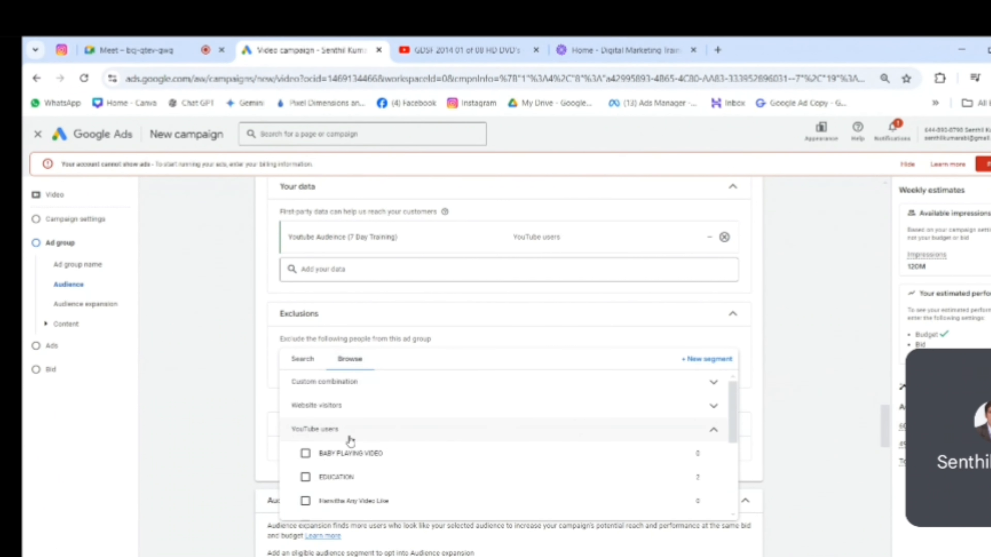
{"action": "scroll", "coordinate": [420, 429], "scroll_direction": "down", "scroll_amount": 3}
{"action": "scroll", "coordinate": [418, 427], "scroll_direction": "down", "scroll_amount": 2}
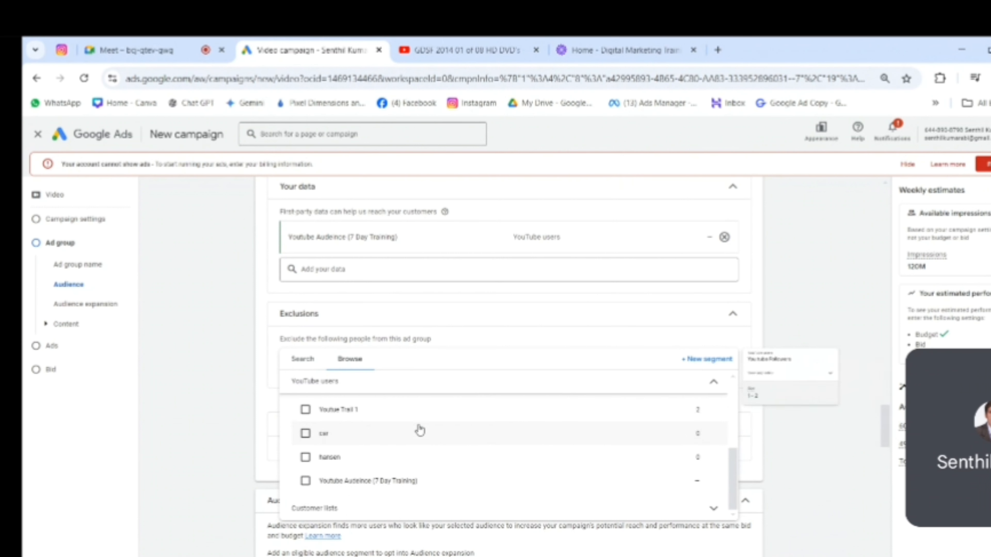
{"action": "left_click", "coordinate": [306, 481]}
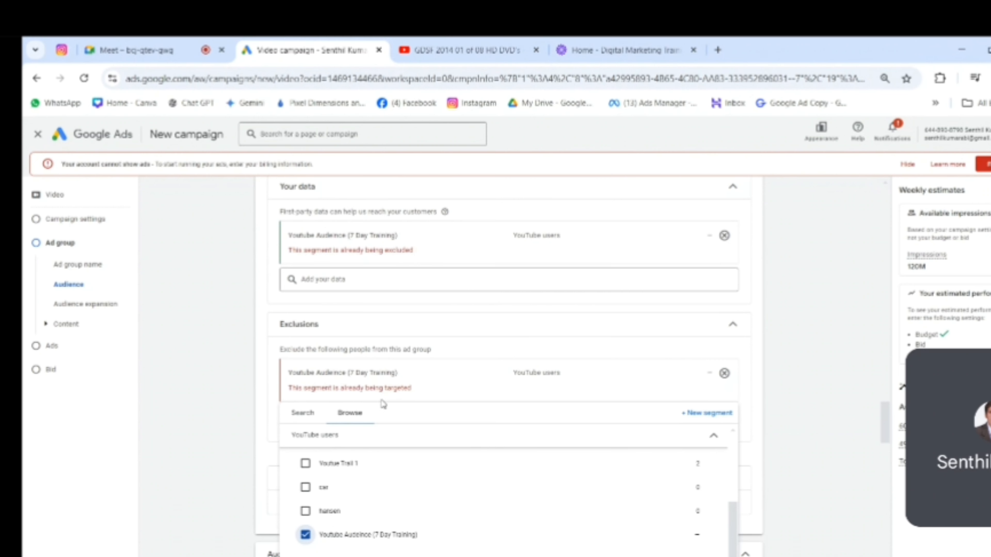
{"action": "left_click", "coordinate": [724, 237]}
Compare the audience's demographics and business interest segments with its Your data and Exclusions settings
{"action": "scroll", "coordinate": [785, 281], "scroll_direction": "up", "scroll_amount": 8}
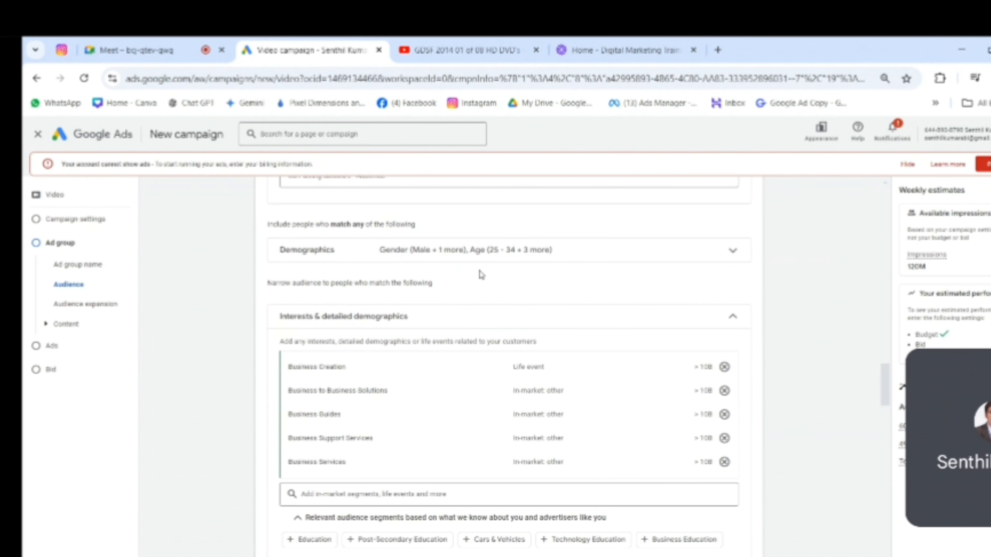
{"action": "scroll", "coordinate": [388, 367], "scroll_direction": "down", "scroll_amount": 10}
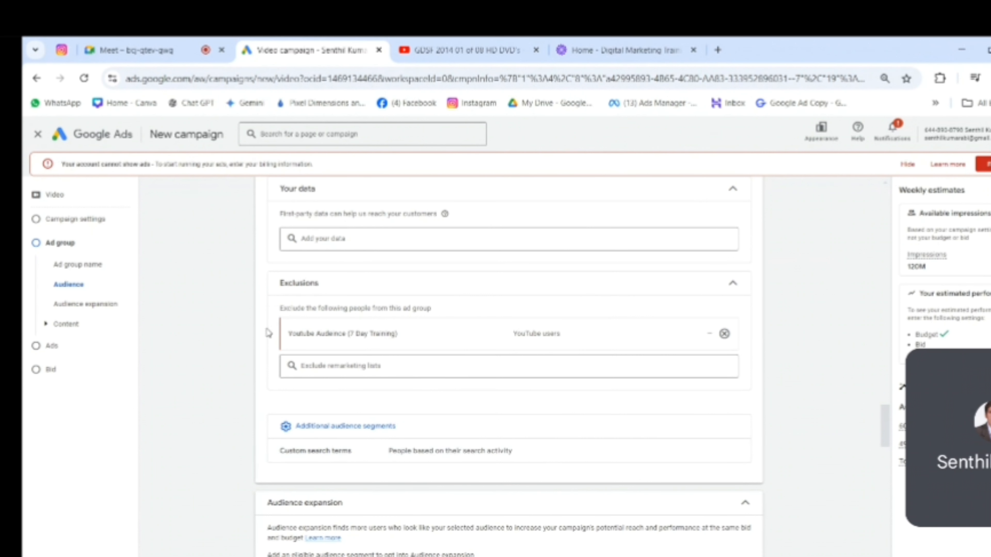
{"action": "scroll", "coordinate": [373, 303], "scroll_direction": "up", "scroll_amount": 2}
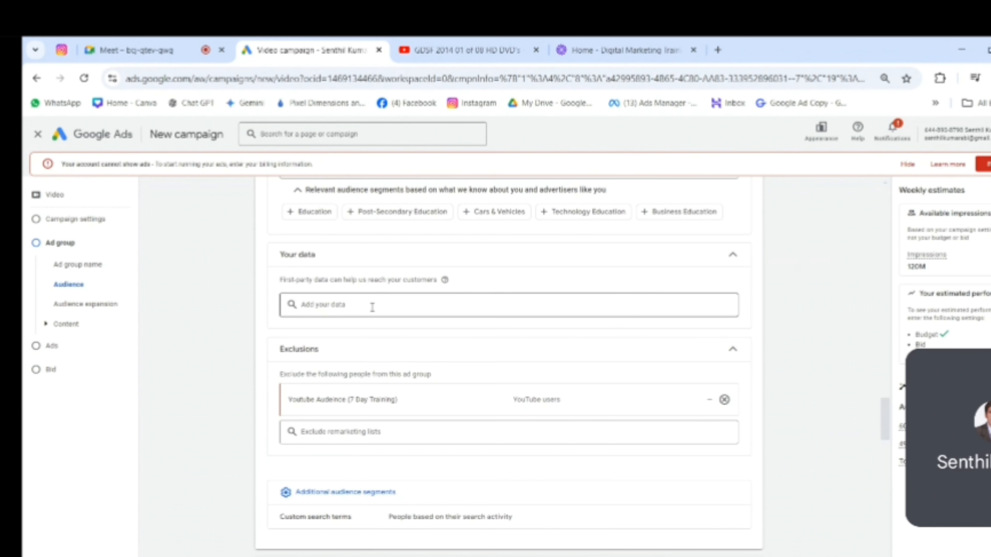
{"action": "scroll", "coordinate": [386, 343], "scroll_direction": "up", "scroll_amount": 3}
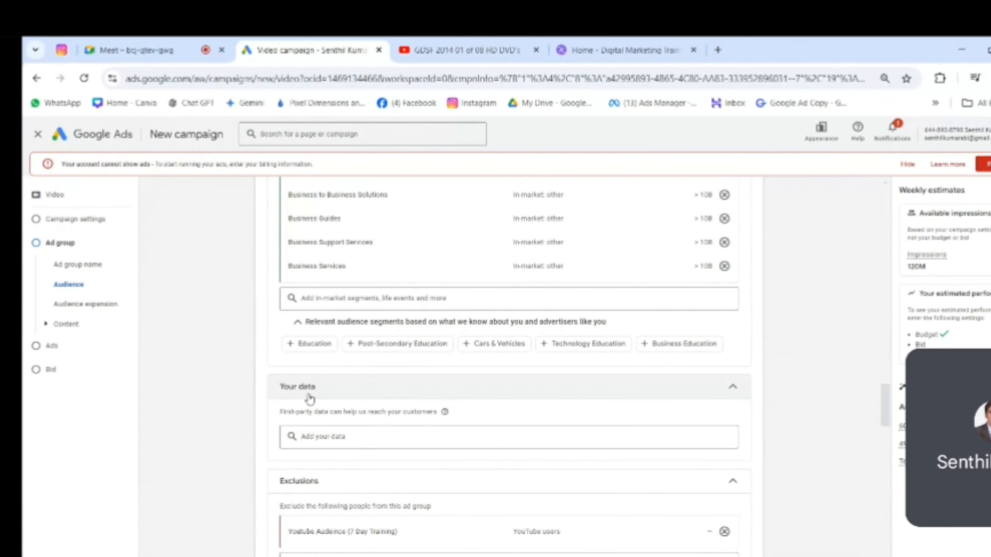
{"action": "scroll", "coordinate": [310, 398], "scroll_direction": "down", "scroll_amount": 5}
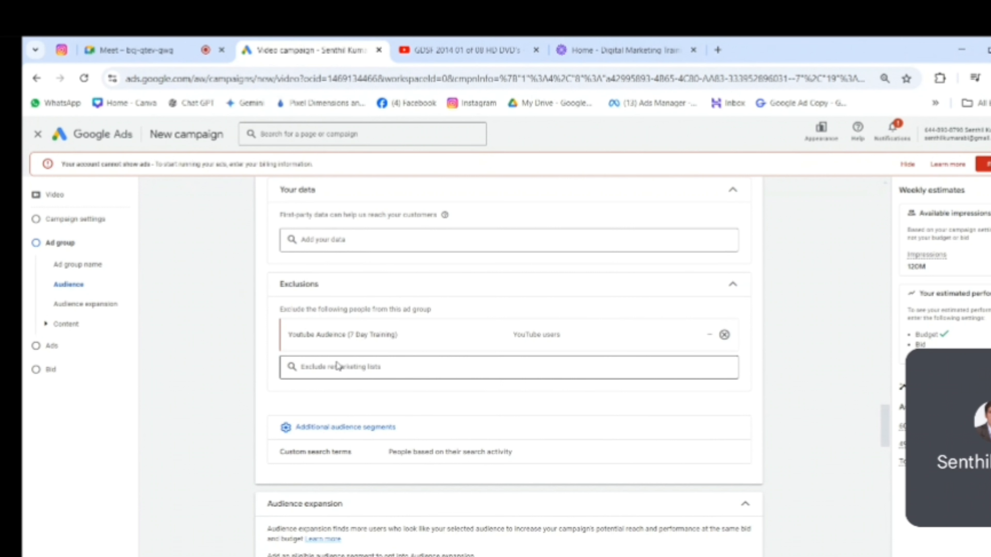
{"action": "scroll", "coordinate": [329, 335], "scroll_direction": "up", "scroll_amount": 3}
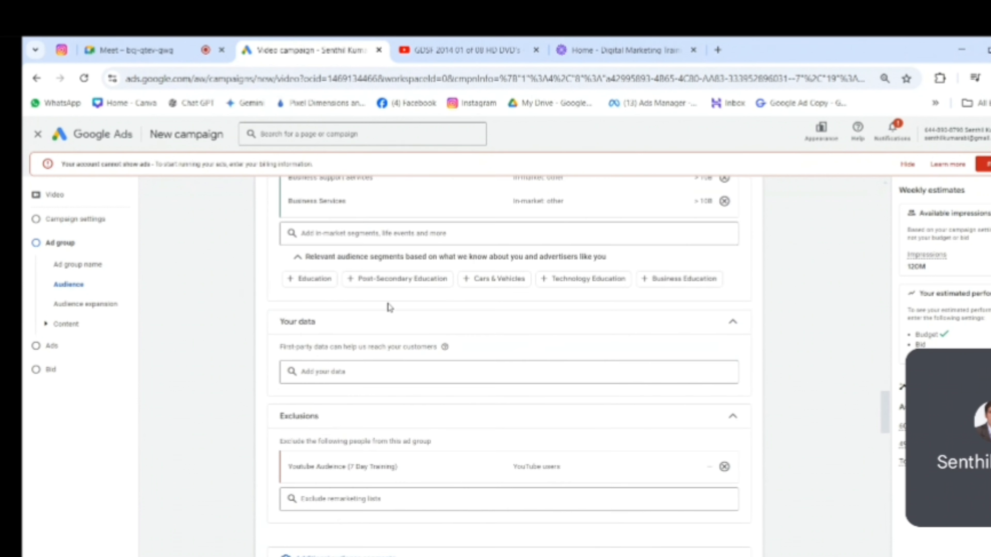
{"action": "scroll", "coordinate": [390, 281], "scroll_direction": "up", "scroll_amount": 3}
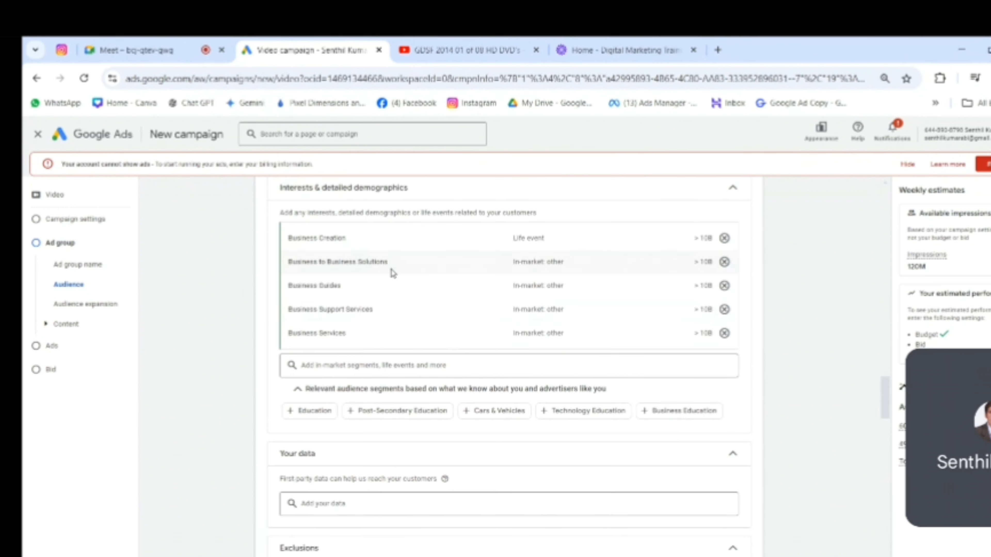
{"action": "scroll", "coordinate": [392, 274], "scroll_direction": "down", "scroll_amount": 2}
{"action": "mouse_move", "coordinate": [391, 274]}
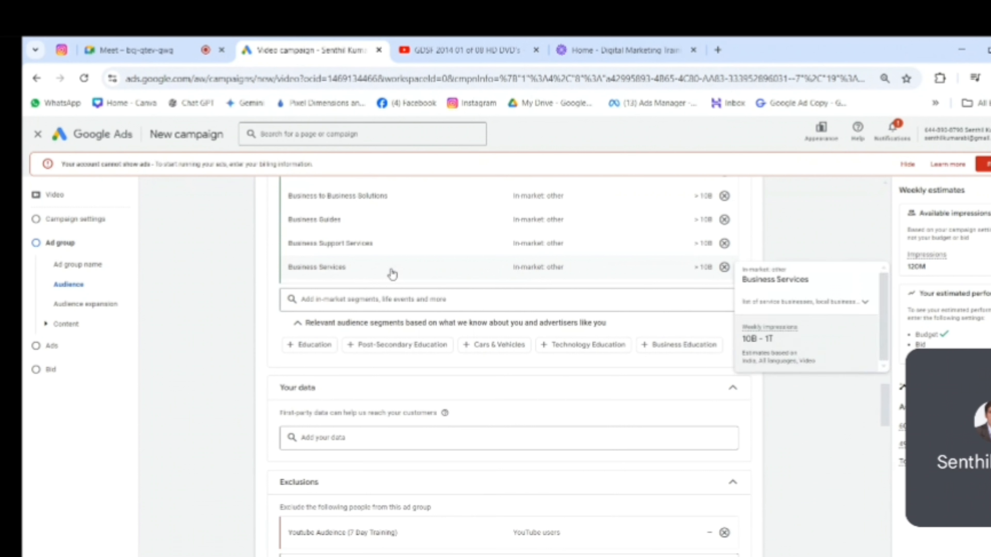
{"action": "scroll", "coordinate": [393, 275], "scroll_direction": "up", "scroll_amount": 2}
{"action": "scroll", "coordinate": [393, 274], "scroll_direction": "up", "scroll_amount": 2}
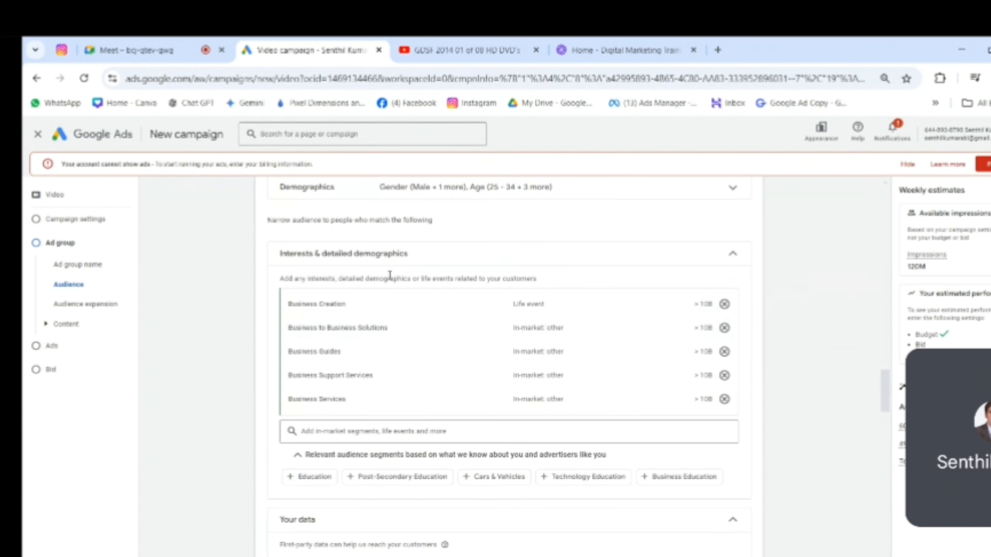
Add the Custom search terms section to the audience definition from the additional audience segments
{"action": "scroll", "coordinate": [391, 276], "scroll_direction": "down", "scroll_amount": 8}
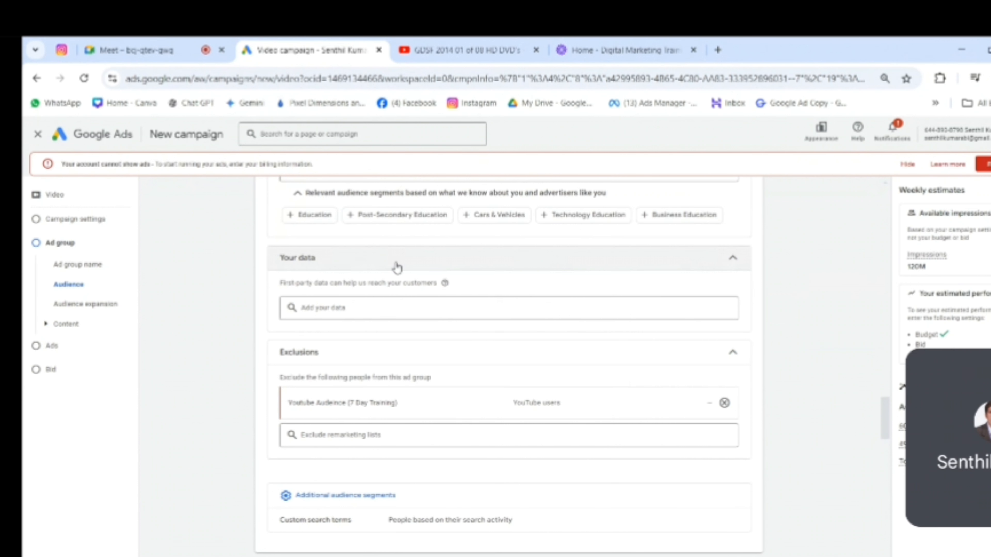
{"action": "scroll", "coordinate": [397, 268], "scroll_direction": "down", "scroll_amount": 2}
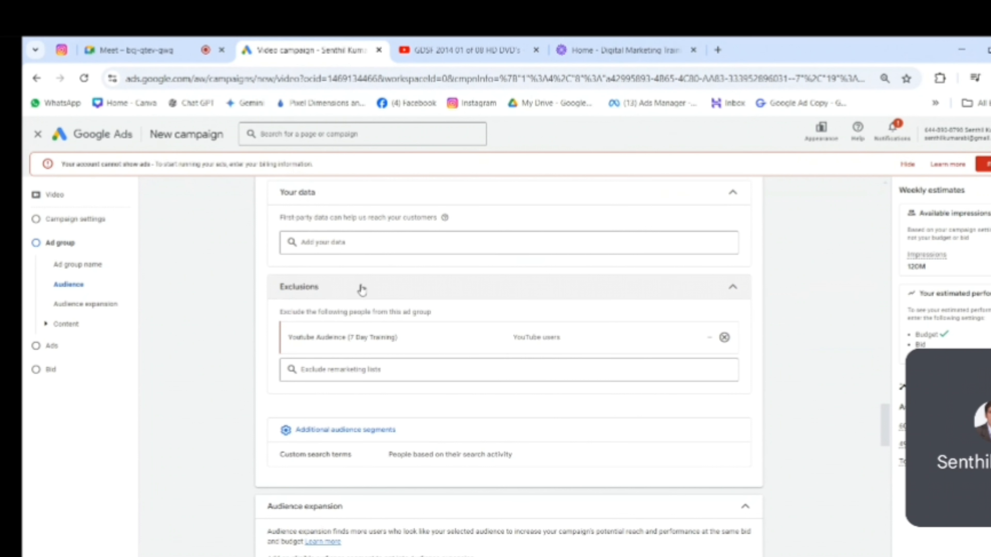
{"action": "scroll", "coordinate": [361, 289], "scroll_direction": "down", "scroll_amount": 4}
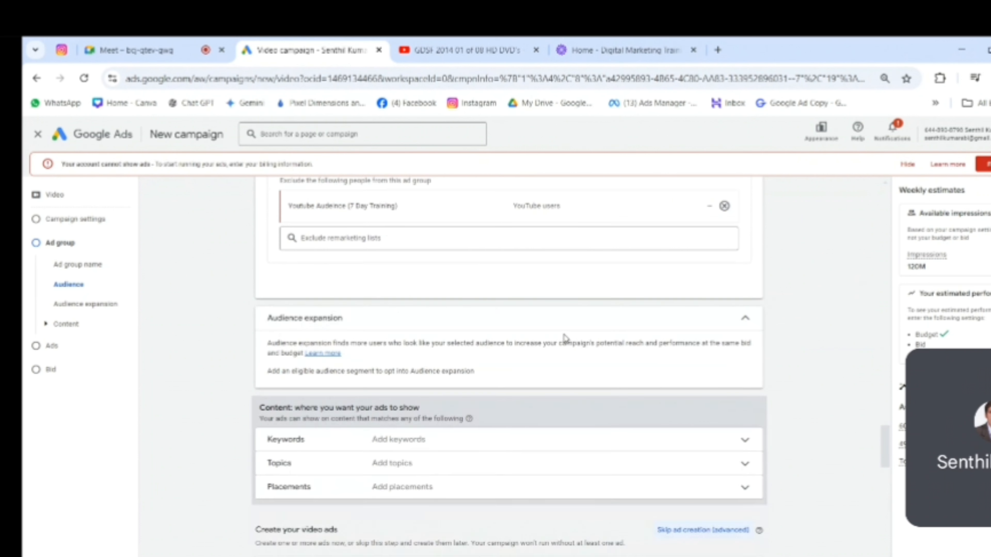
{"action": "scroll", "coordinate": [565, 335], "scroll_direction": "up", "scroll_amount": 6}
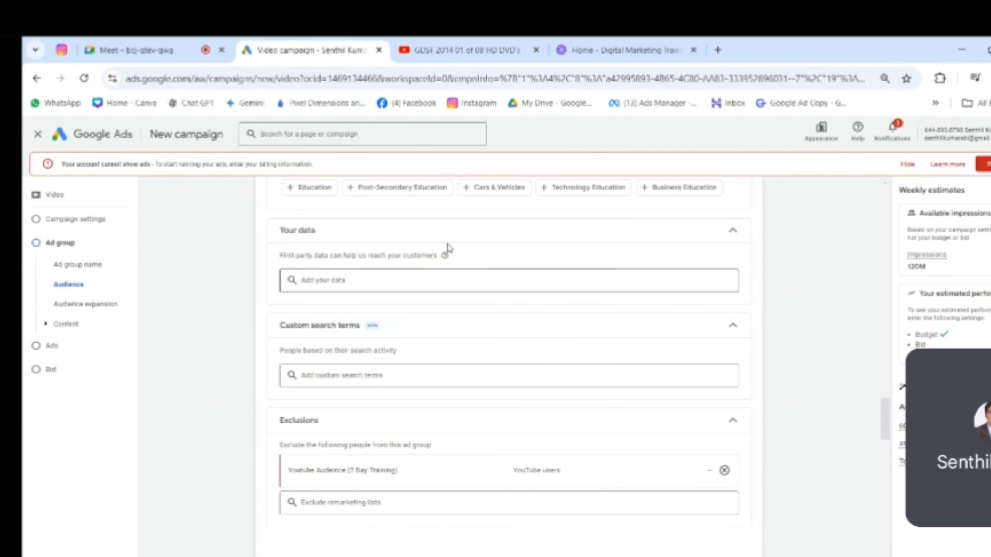
Search Google in a new tab for digital marketing course in coimbatore and copy the query
{"action": "left_click", "coordinate": [719, 49]}
{"action": "left_click", "coordinate": [650, 81]}
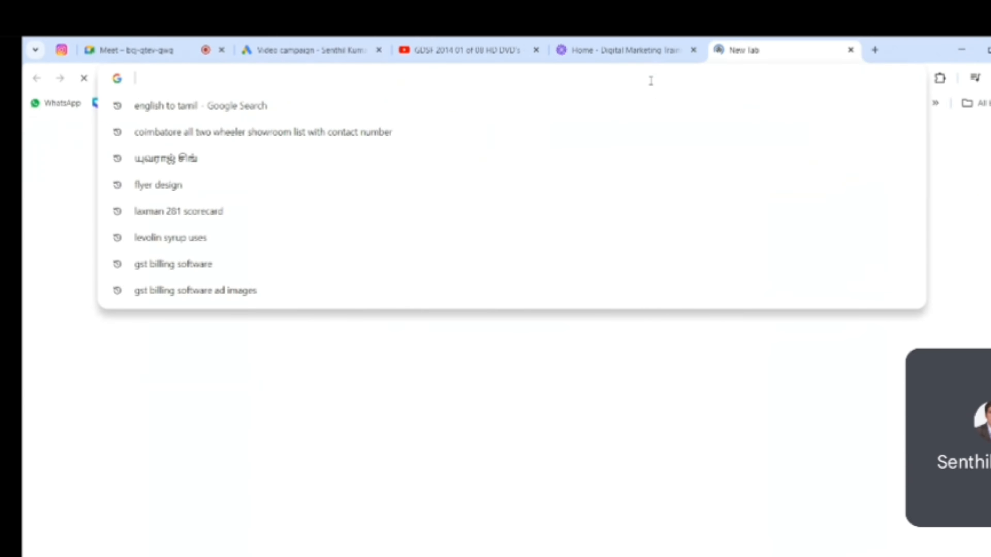
{"action": "type", "text": "digital ma"}
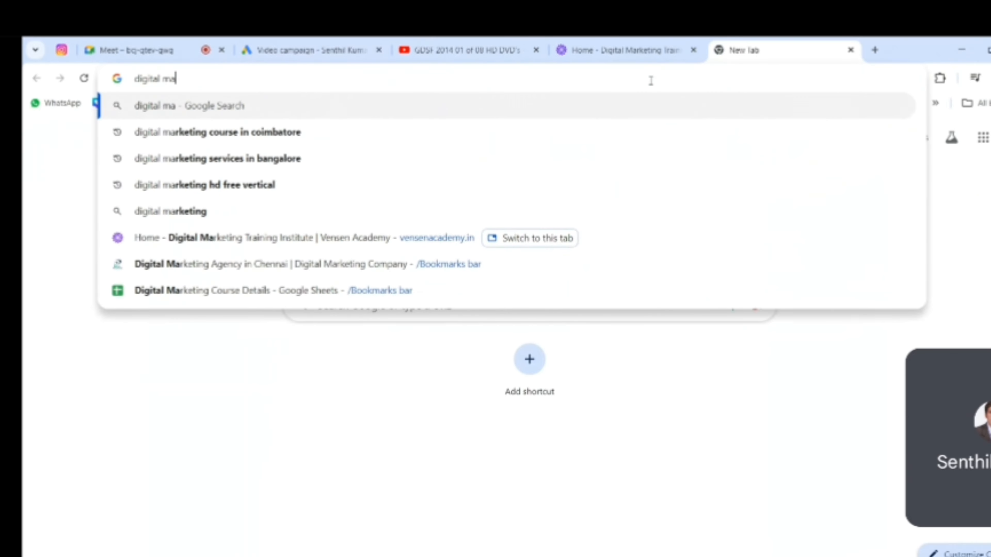
{"action": "type", "text": "rketing traini"}
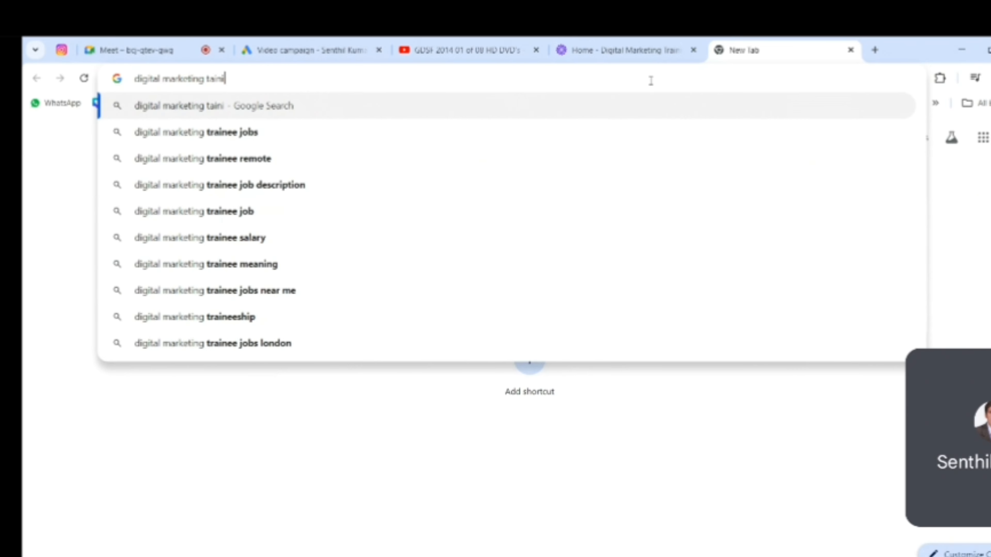
{"action": "key", "text": "BackSpace"}
{"action": "key", "text": "BackSpace"}
{"action": "key", "text": "BackSpace"}
{"action": "key", "text": "BackSpace"}
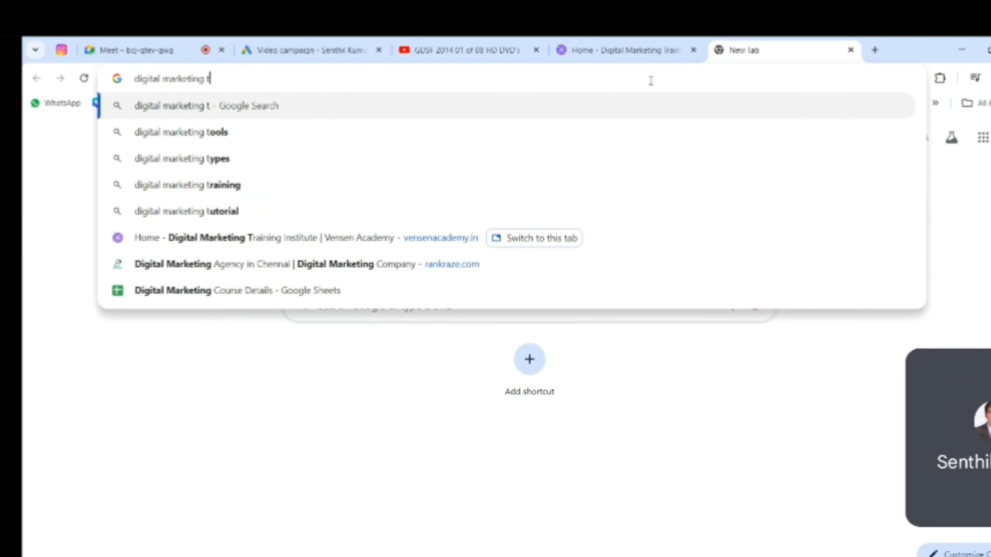
{"action": "type", "text": "raining in coimba"}
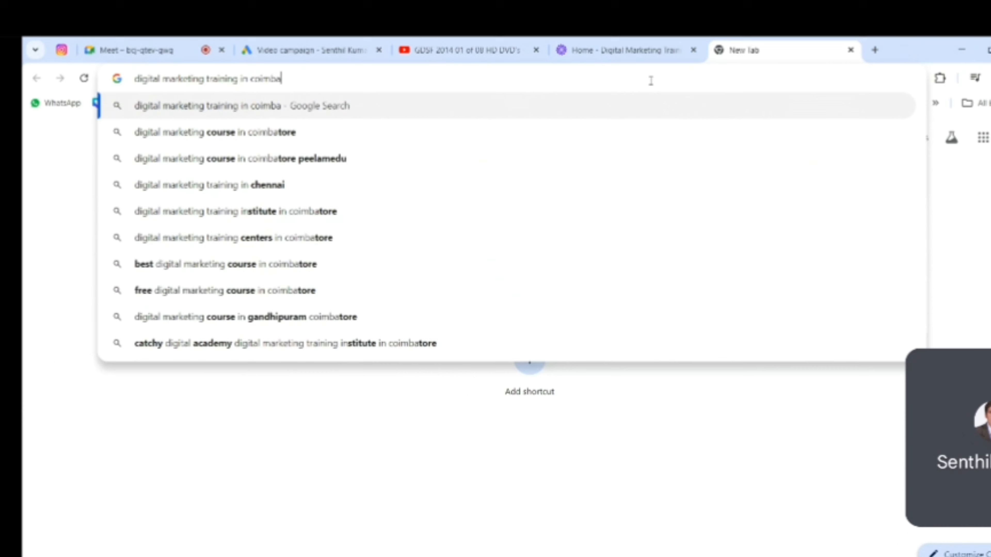
{"action": "key", "text": "Down"}
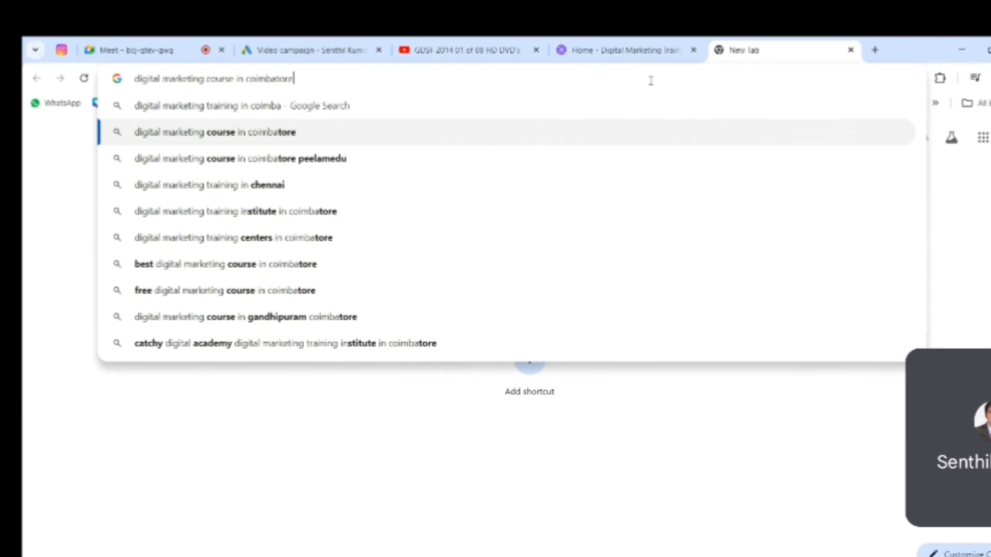
{"action": "key", "text": "Return"}
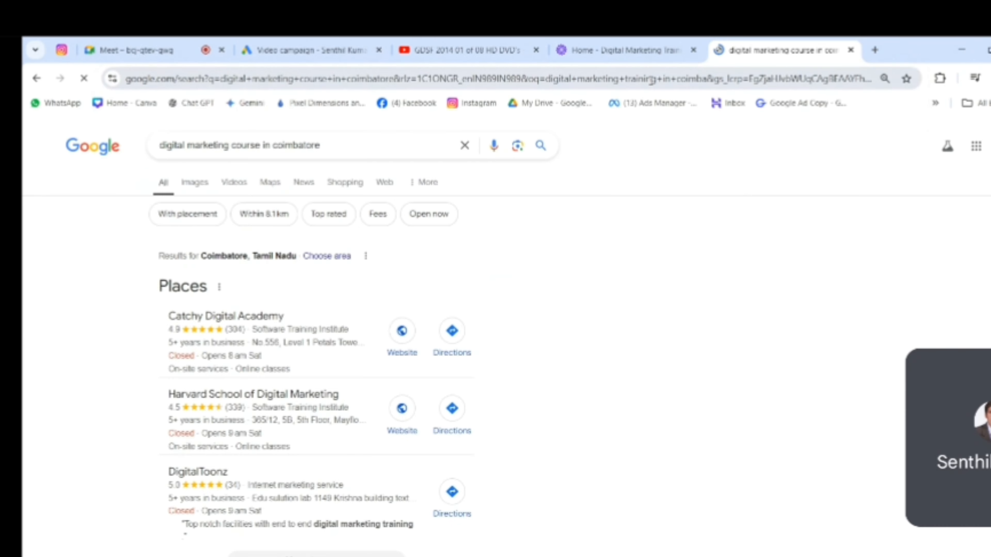
{"action": "left_click_drag", "start_coordinate": [346, 150], "coordinate": [126, 151]}
{"action": "key", "text": "ctrl+c"}
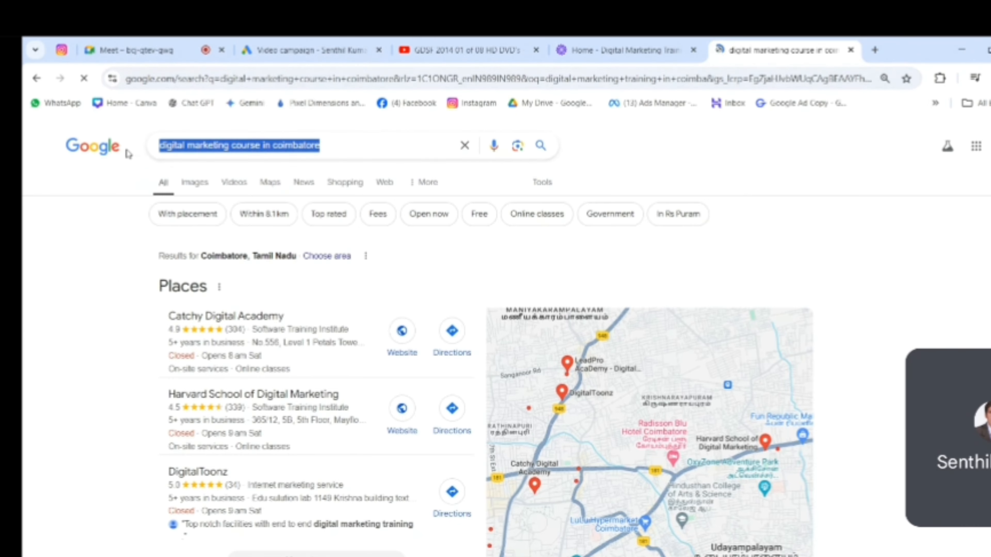
Return to Google Ads and try to find digital marketing course in coimbatore among the existing custom search terms
{"action": "left_click", "coordinate": [453, 51]}
{"action": "left_click", "coordinate": [333, 51]}
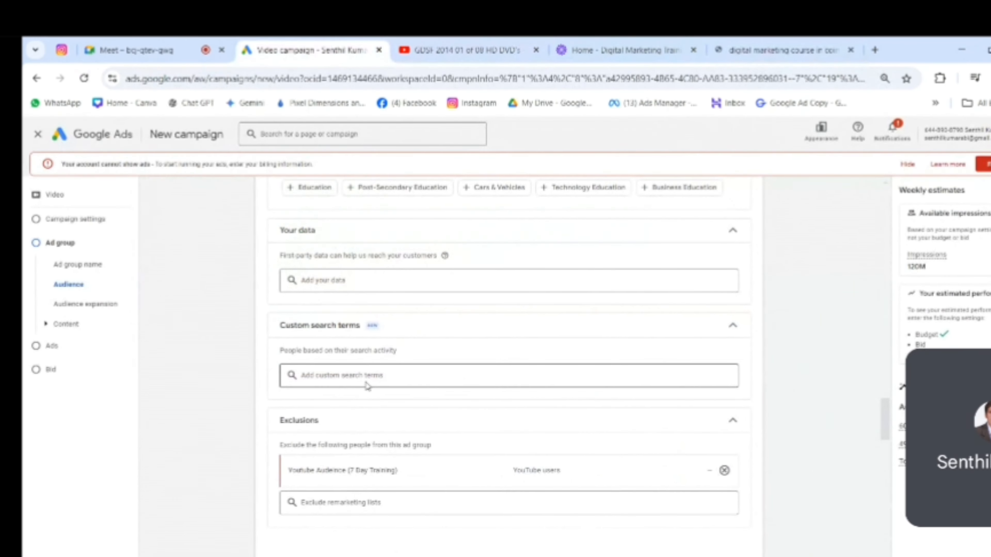
{"action": "left_click", "coordinate": [391, 376]}
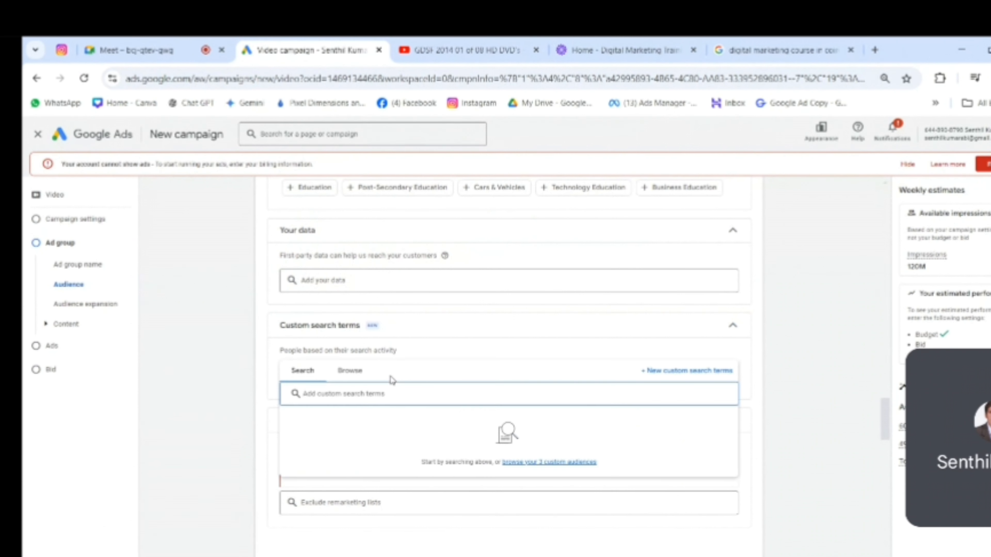
{"action": "key", "text": "ctrl+v"}
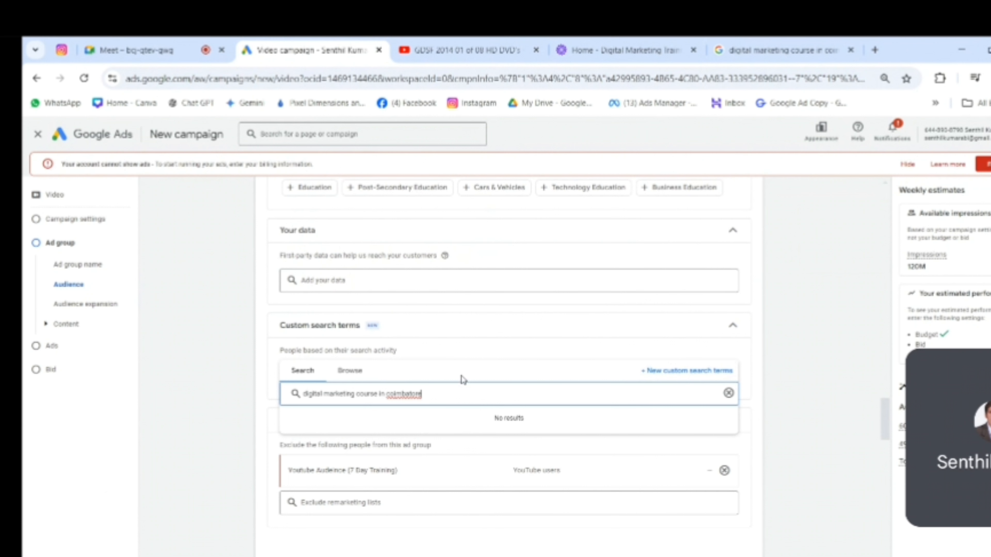
{"action": "left_click_drag", "start_coordinate": [429, 395], "coordinate": [237, 402]}
{"action": "key", "text": "ctrl+c"}
{"action": "key", "text": "BackSpace"}
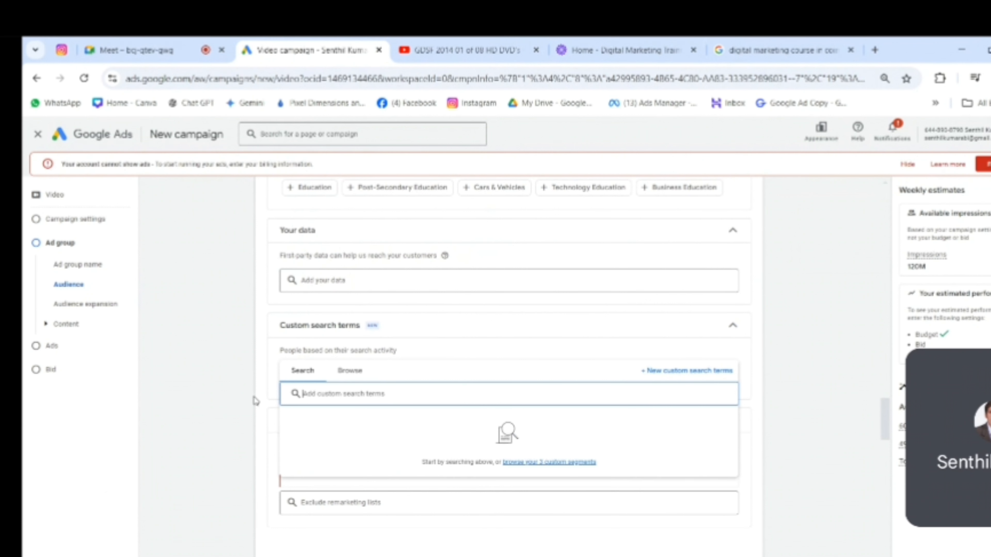
{"action": "left_click", "coordinate": [821, 293]}
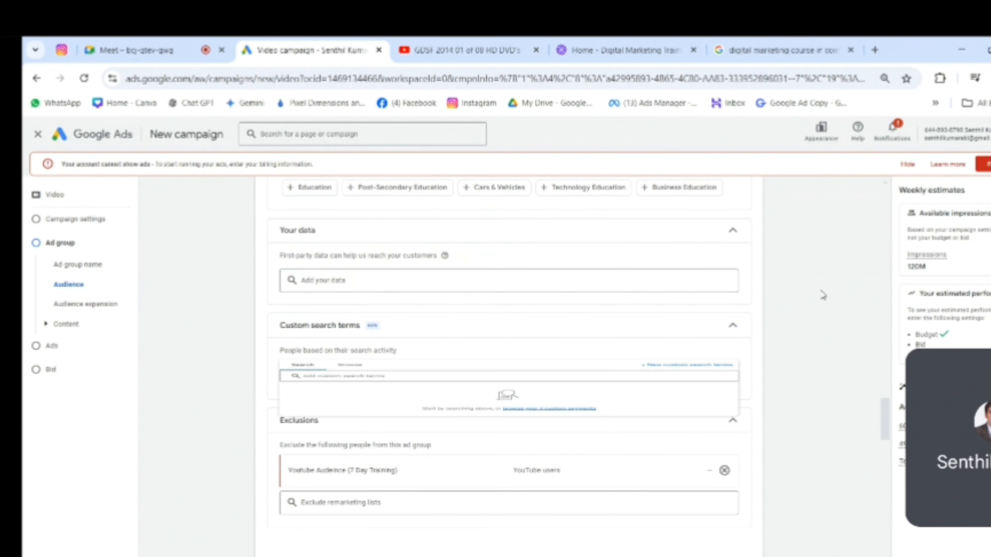
Start a new custom search terms segment and name it Digital Marketing Course Realted Keywords
{"action": "left_click", "coordinate": [347, 373]}
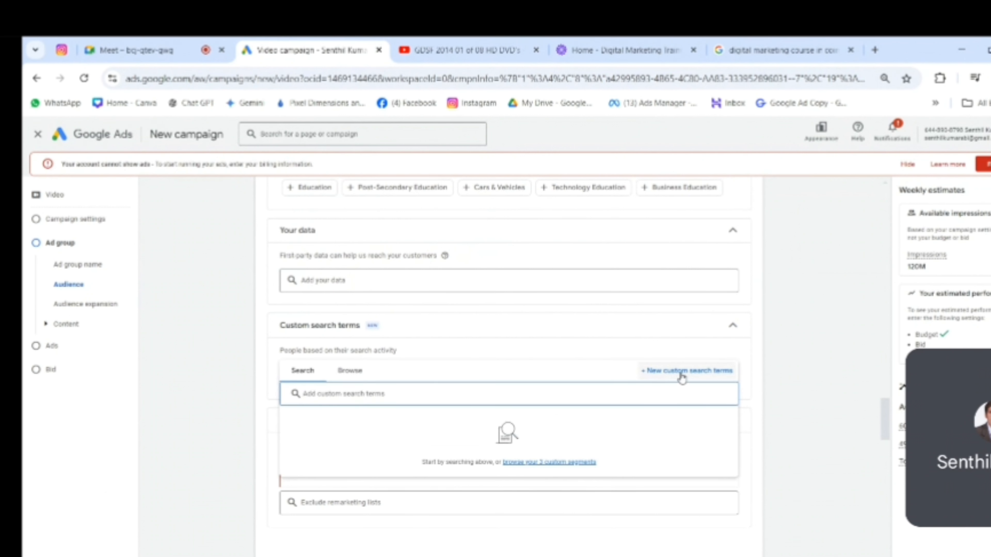
{"action": "left_click", "coordinate": [671, 372]}
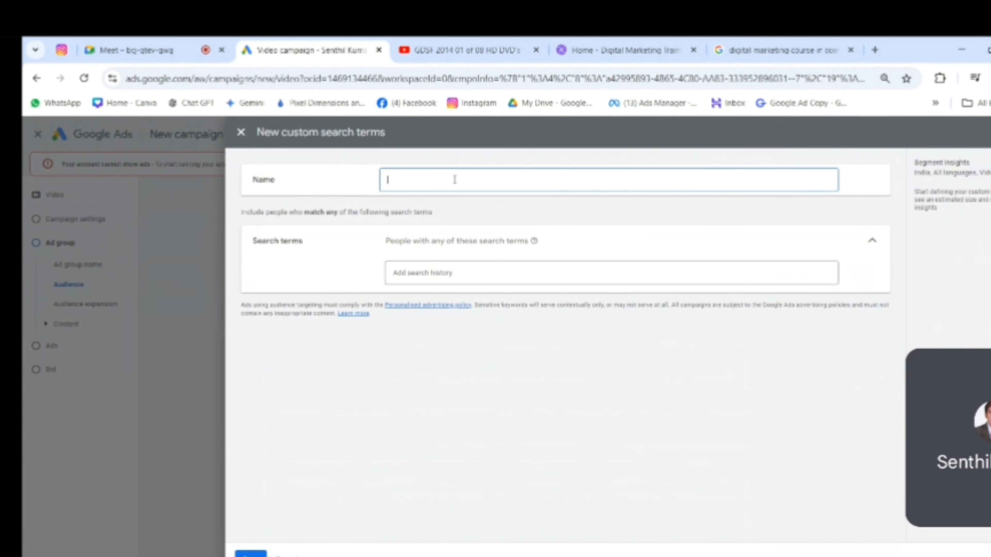
{"action": "type", "text": "digital MArekt"}
{"action": "type", "text": "ing"}
{"action": "key", "text": "BackSpace"}
{"action": "key", "text": "BackSpace"}
{"action": "key", "text": "BackSpace"}
{"action": "key", "text": "BackSpace"}
{"action": "key", "text": "BackSpace"}
{"action": "key", "text": "BackSpace"}
{"action": "key", "text": "BackSpace"}
{"action": "key", "text": "BackSpace"}
{"action": "type", "text": "arketing Odurse Realte"}
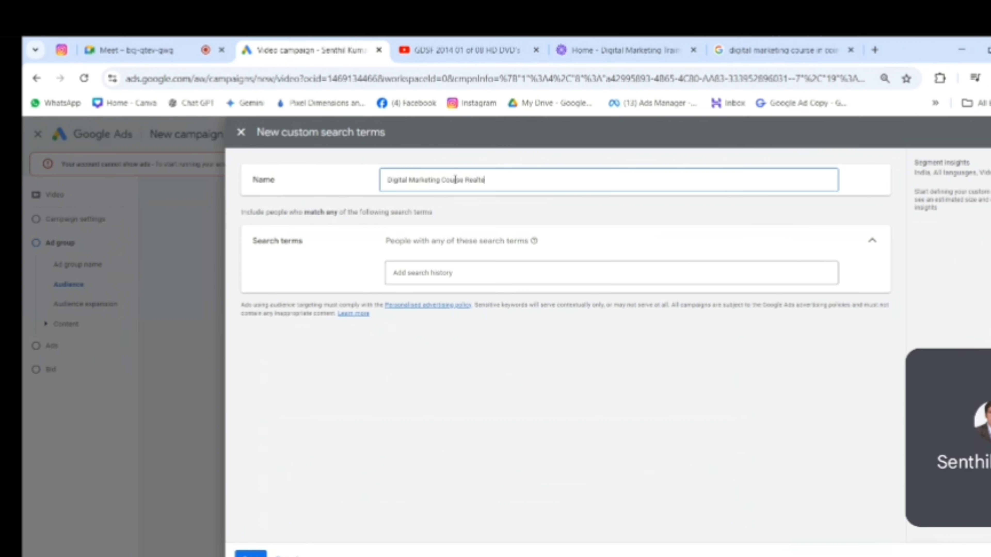
{"action": "type", "text": "d Keywords"}
Add digital marketing course in coimbatore to the new segment's search terms
{"action": "left_click", "coordinate": [475, 270]}
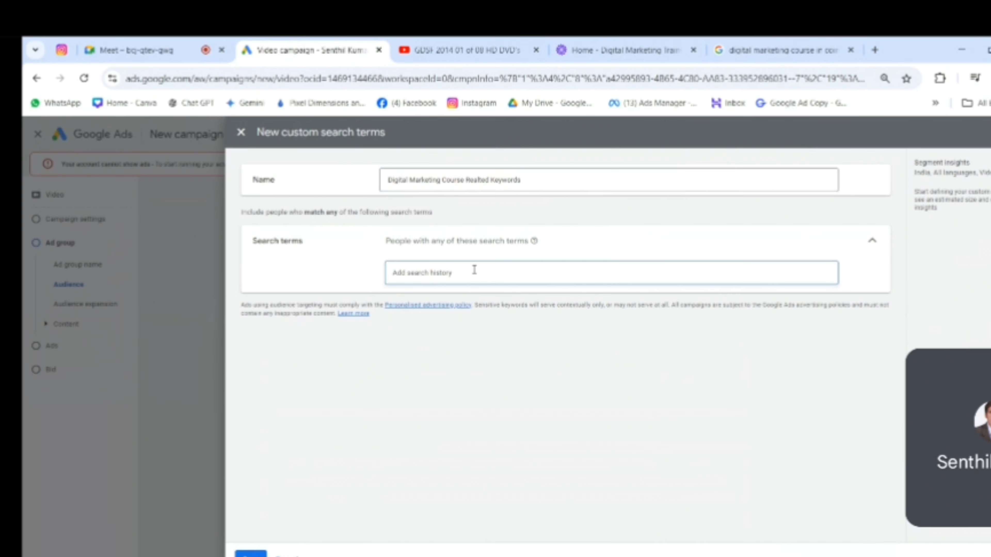
{"action": "key", "text": "ctrl+v"}
{"action": "key", "text": "Return"}
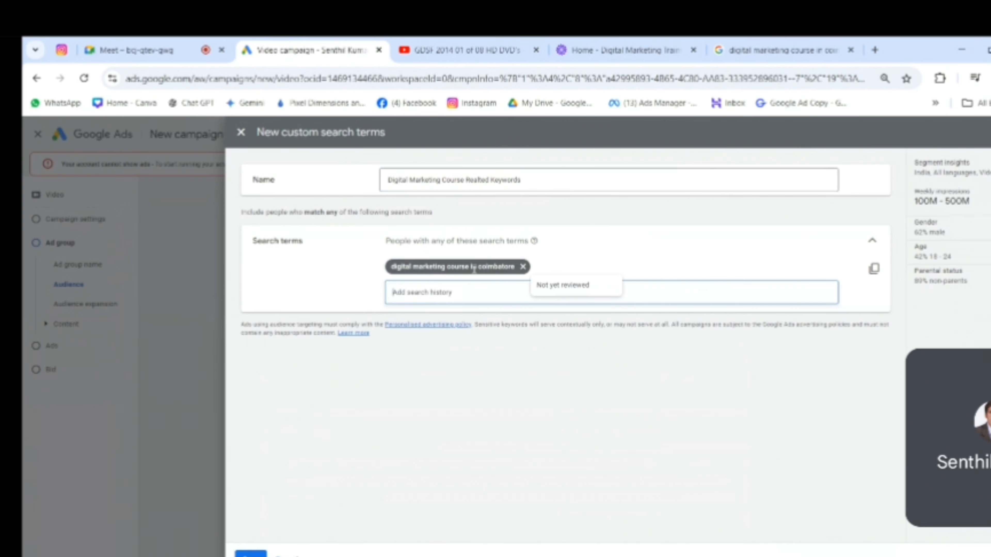
Copy the Google suggestion free digital marketing course in coimbatore into the segment's search terms and save the segment
{"action": "left_click", "coordinate": [780, 50]}
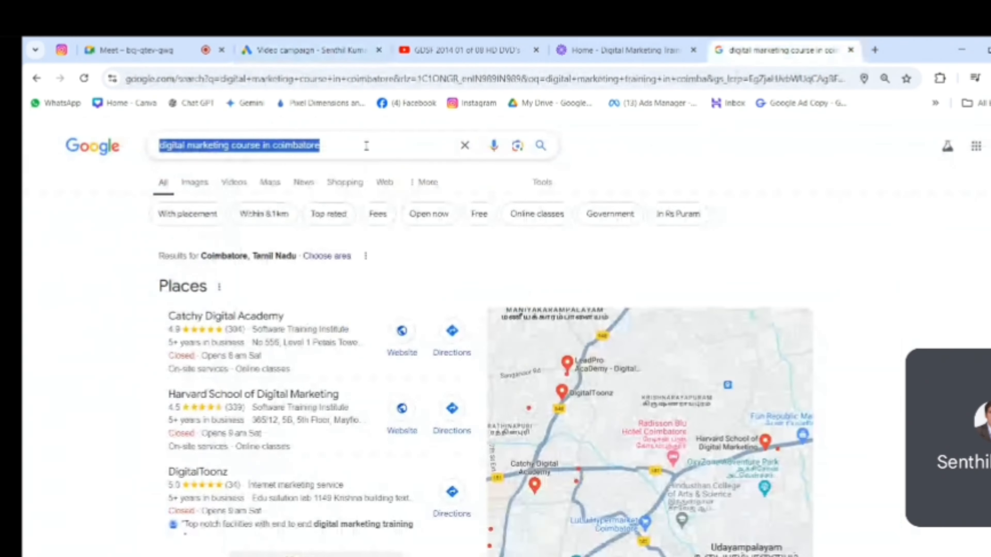
{"action": "left_click", "coordinate": [270, 146]}
{"action": "left_click", "coordinate": [270, 171]}
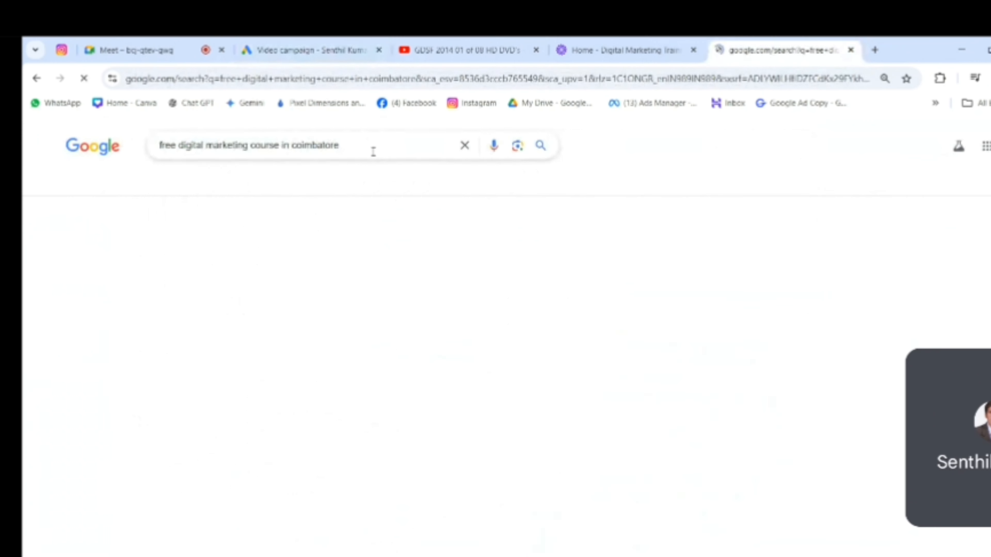
{"action": "left_click_drag", "start_coordinate": [371, 151], "coordinate": [134, 151]}
{"action": "key", "text": "ctrl+c"}
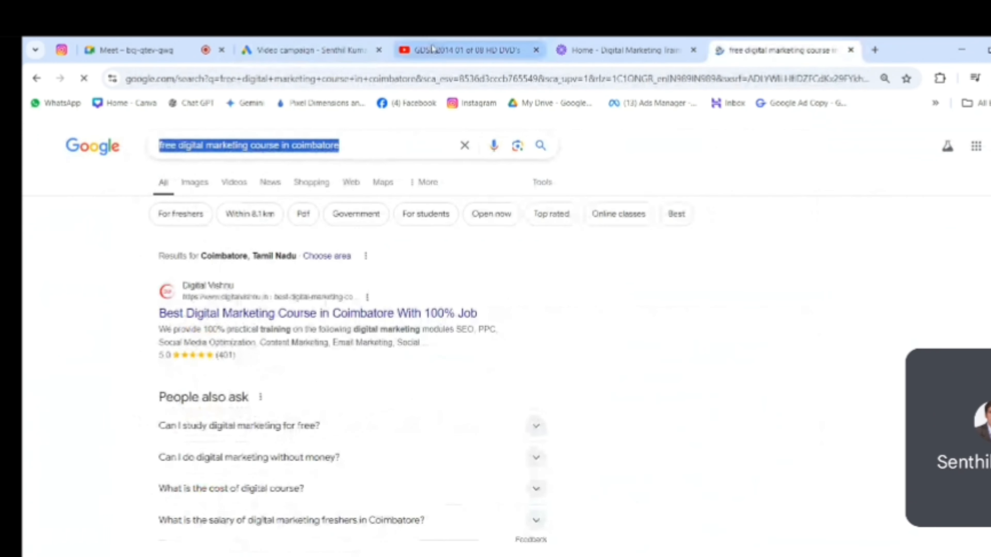
{"action": "left_click", "coordinate": [308, 50]}
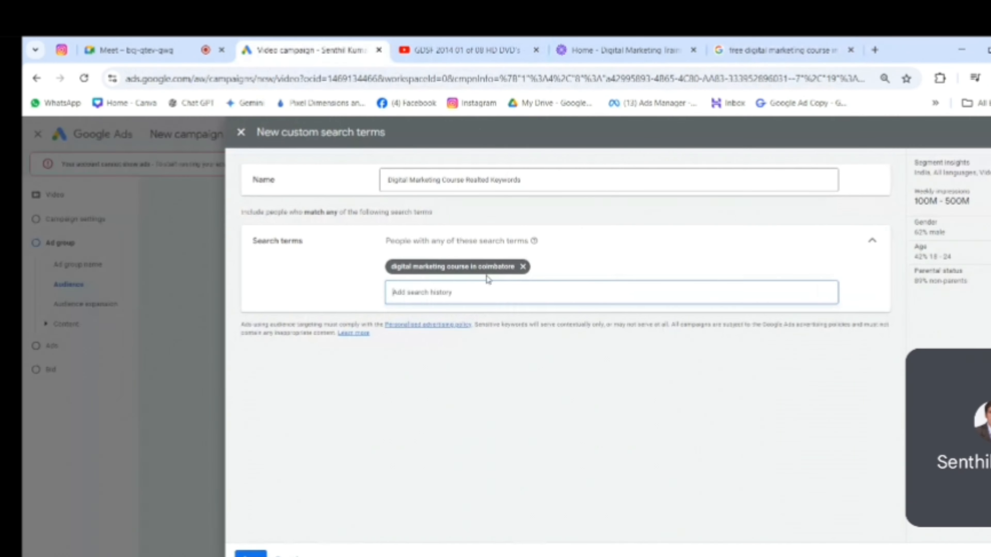
{"action": "key", "text": "ctrl+v"}
{"action": "key", "text": "Return"}
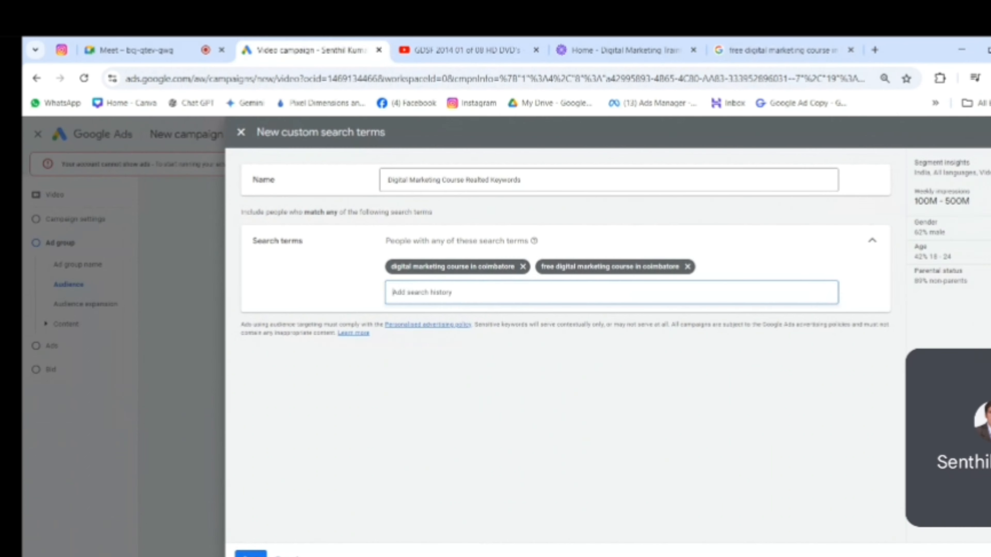
{"action": "left_click", "coordinate": [250, 553]}
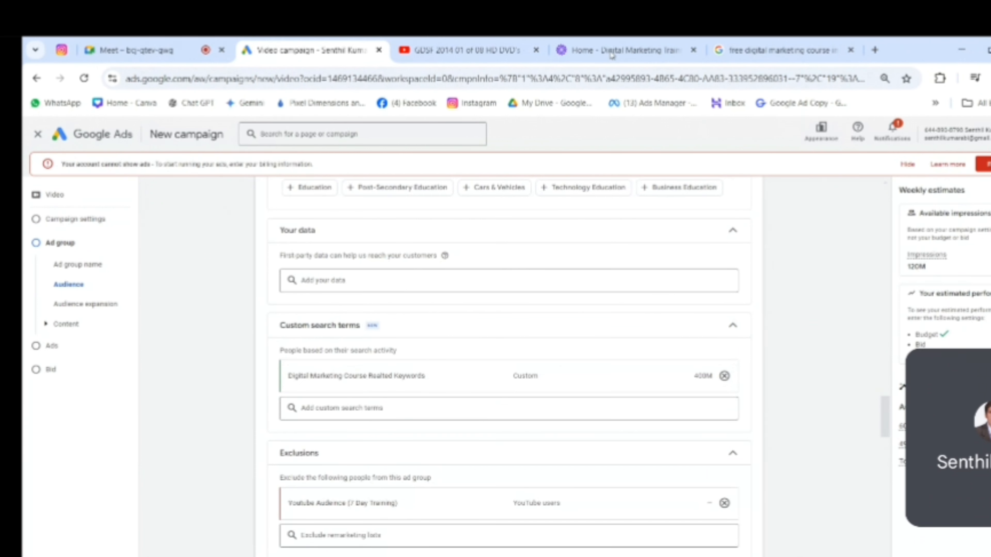
Review Google's suggestions for free digital marketing course in coimbatore and the GST Billing Software campaign notes
{"action": "left_click", "coordinate": [735, 59]}
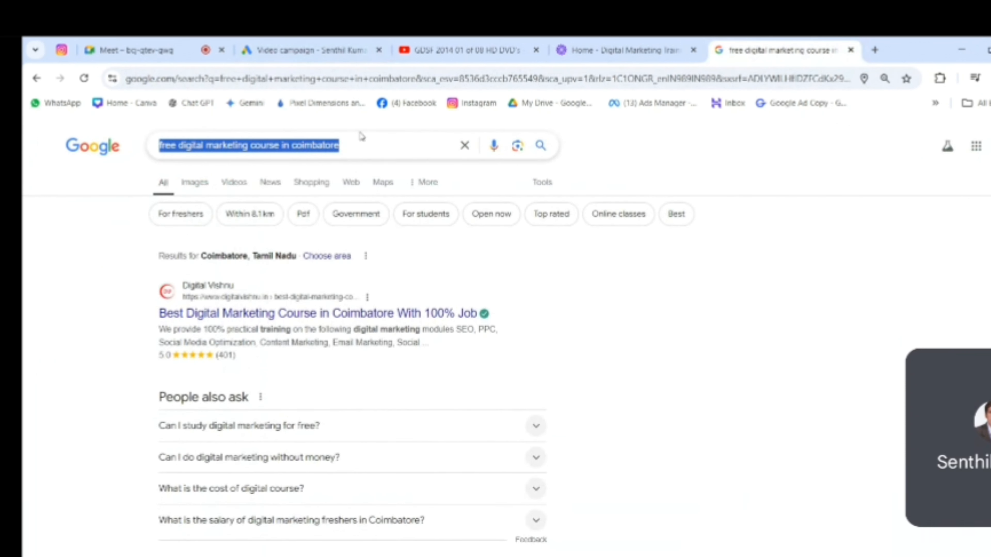
{"action": "left_click", "coordinate": [350, 150]}
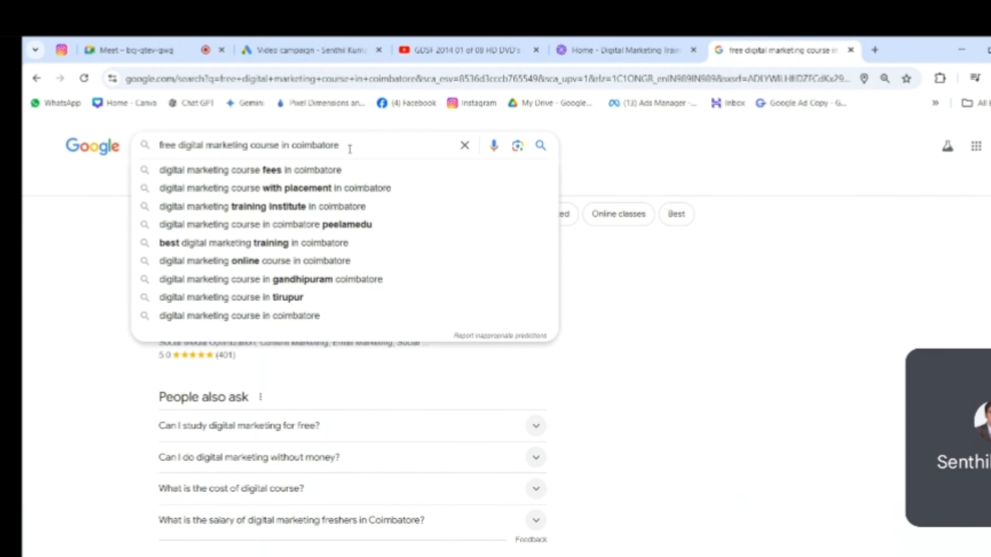
{"action": "key", "text": "alt+Tab"}
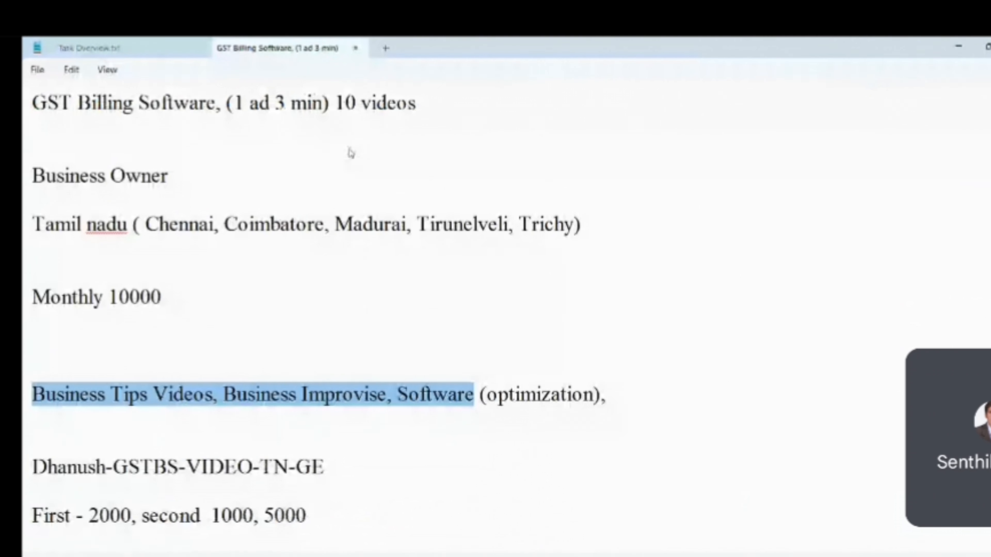
{"action": "key", "text": "alt+Tab"}
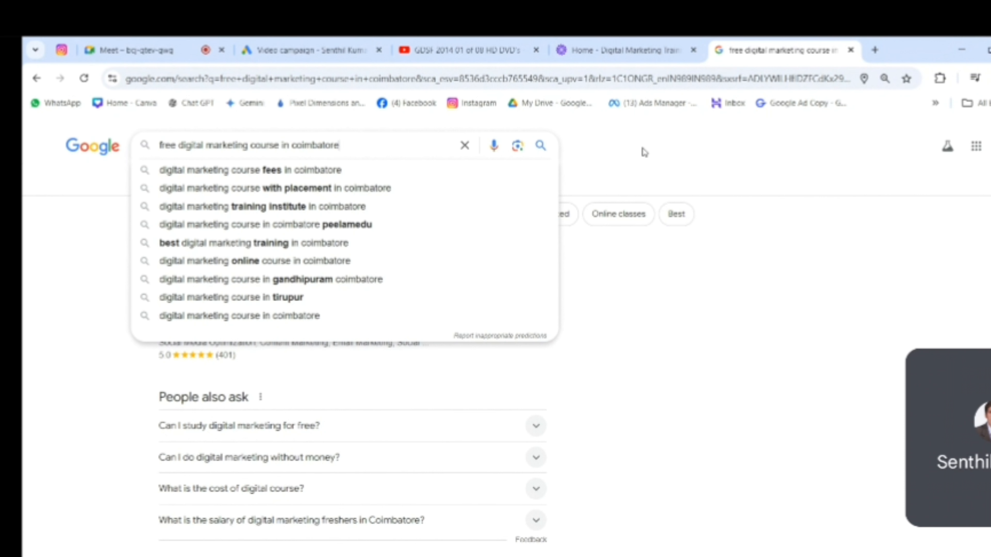
Remove the Digital Marketing Course Realted Keywords segment from the ad group's custom search terms in Google Ads
{"action": "left_click", "coordinate": [279, 50]}
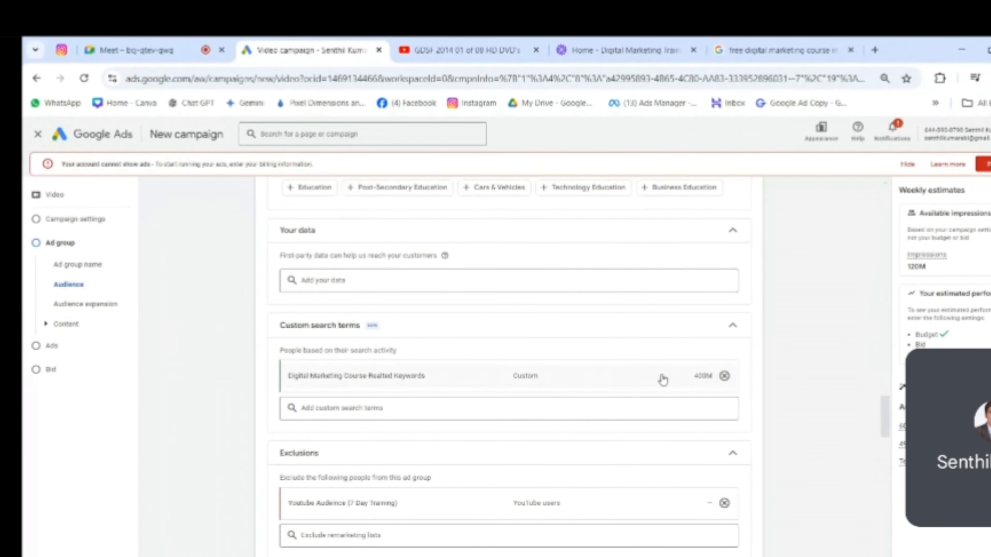
{"action": "mouse_move", "coordinate": [718, 383]}
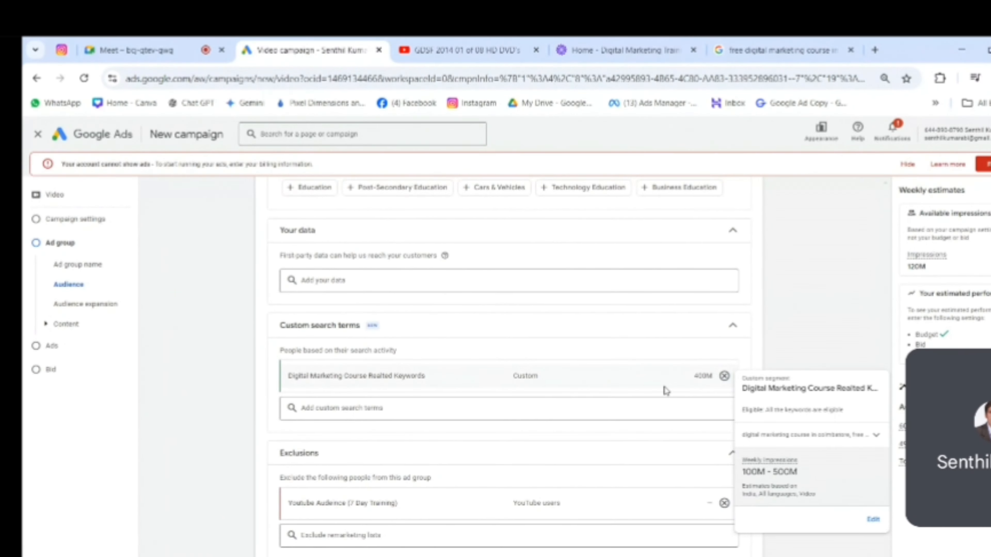
{"action": "left_click", "coordinate": [724, 376]}
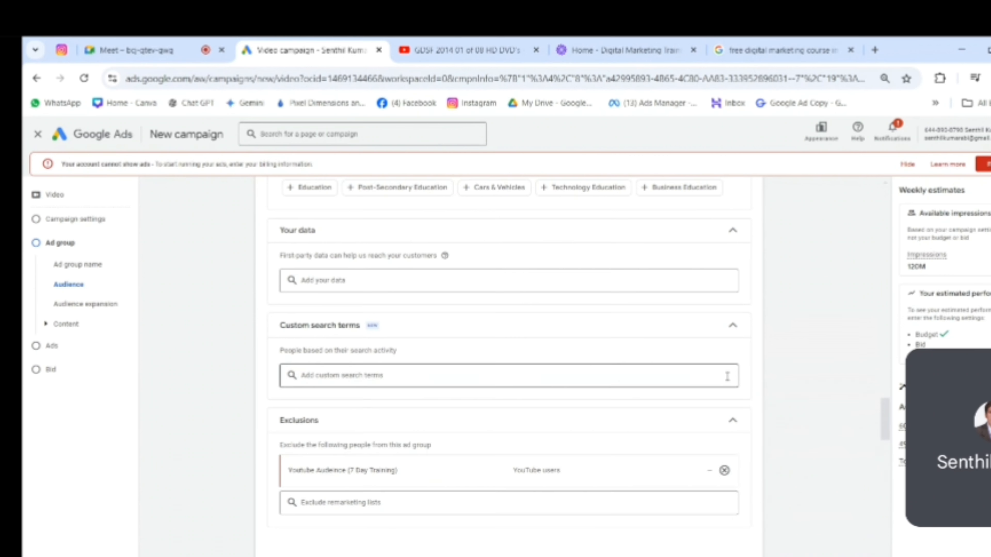
Start a new custom search terms segment and name it GST Billing Software
{"action": "left_click", "coordinate": [349, 374]}
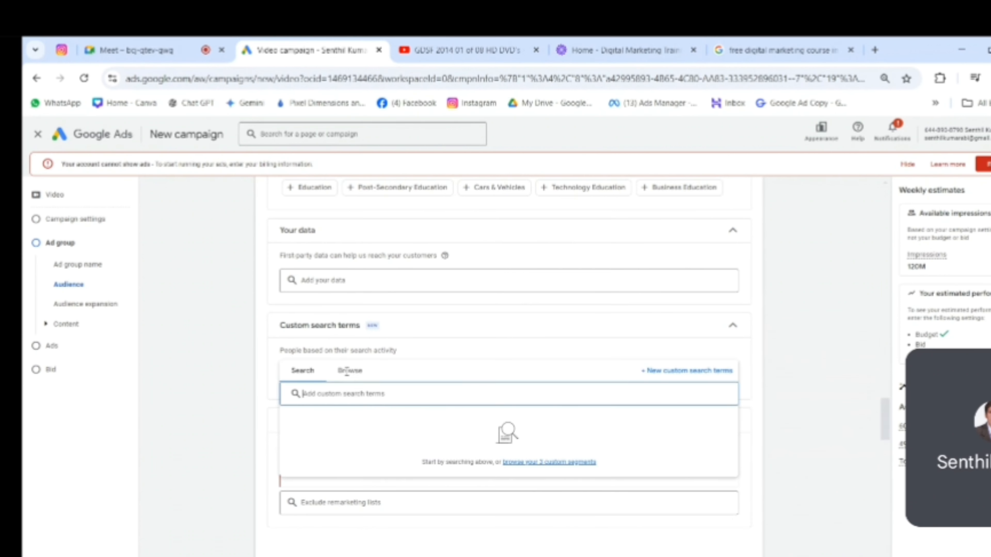
{"action": "left_click", "coordinate": [684, 372]}
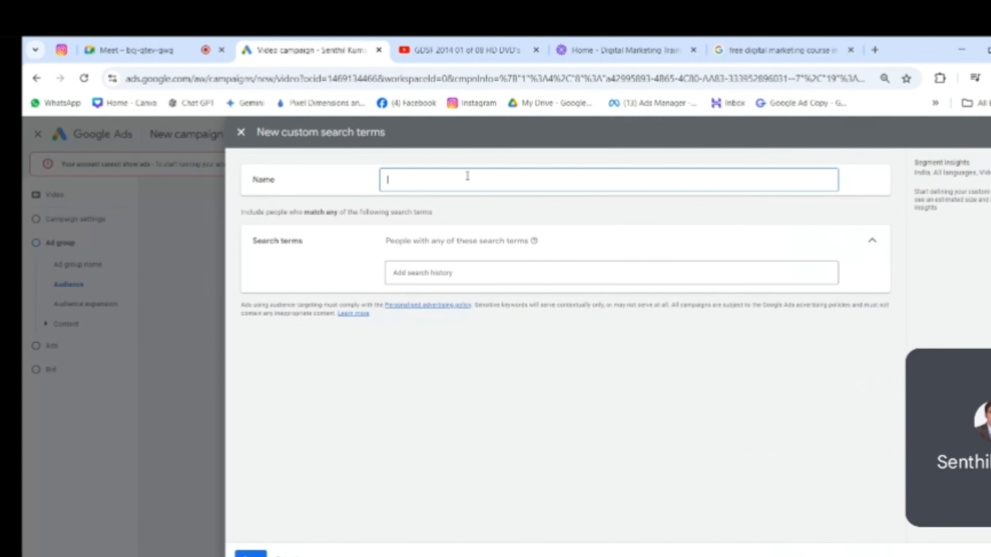
{"action": "type", "text": "GST Billing Softwa"}
{"action": "key", "text": "BackSpace"}
{"action": "key", "text": "BackSpace"}
{"action": "type", "text": "ware"}
Switch to the Google results and search for gst billing software
{"action": "left_click", "coordinate": [778, 50]}
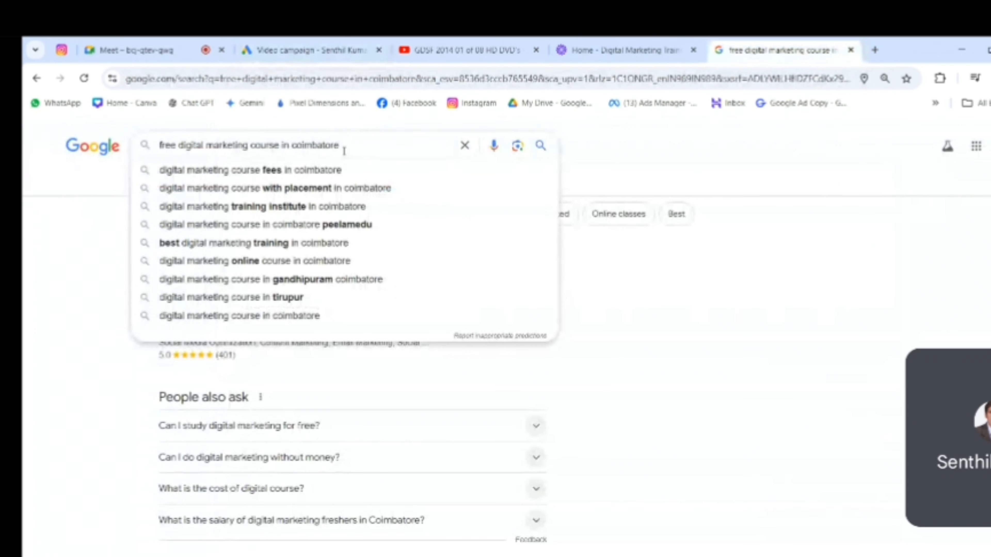
{"action": "left_click_drag", "start_coordinate": [348, 150], "coordinate": [83, 155]}
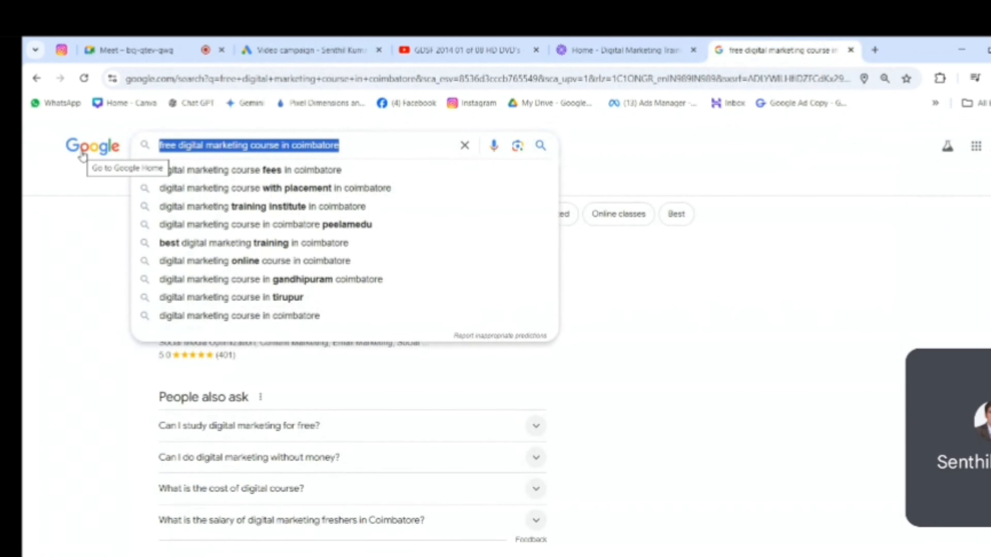
{"action": "type", "text": "Gs"}
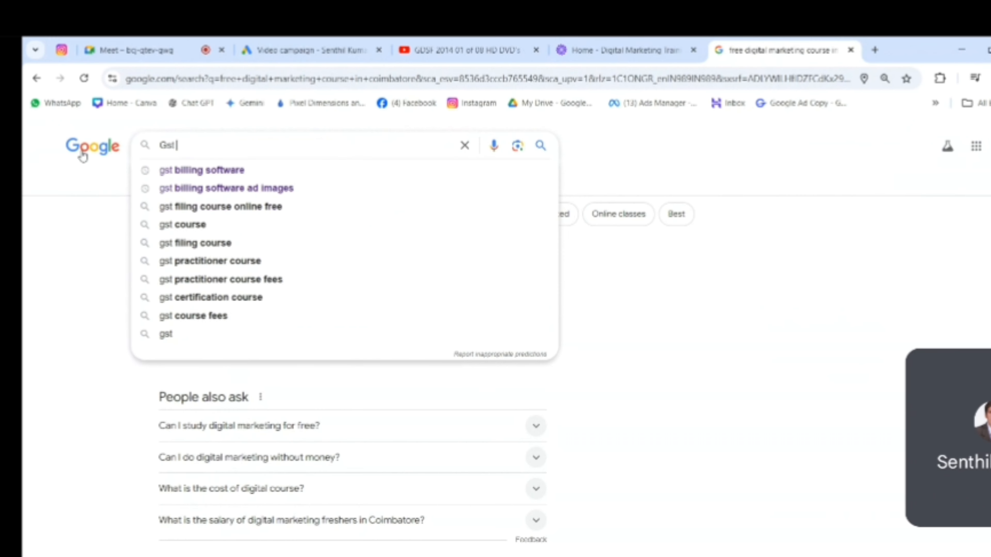
{"action": "type", "text": "t"}
{"action": "key", "text": "Down"}
{"action": "key", "text": "Return"}
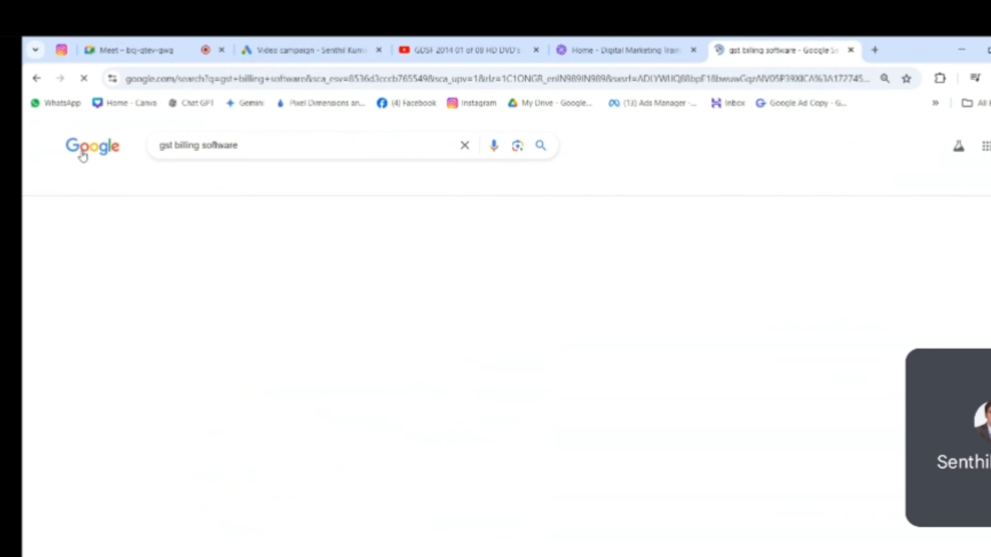
Copy the query gst billing software from Google and add it to the new Google Ads segment's search terms
{"action": "left_click_drag", "start_coordinate": [257, 146], "coordinate": [138, 152]}
{"action": "key", "text": "ctrl+c"}
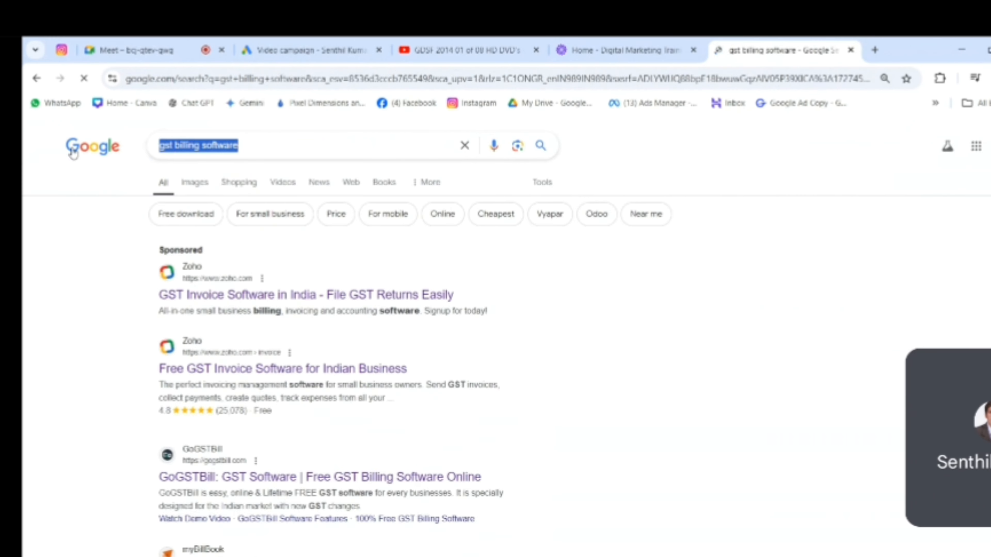
{"action": "left_click", "coordinate": [308, 50]}
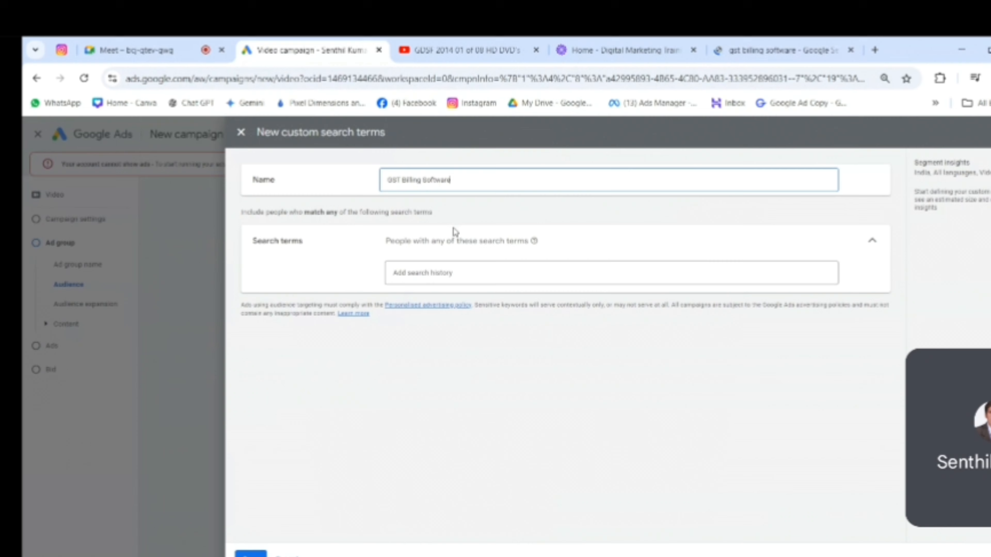
{"action": "left_click", "coordinate": [457, 273]}
{"action": "key", "text": "ctrl+v"}
{"action": "key", "text": "Return"}
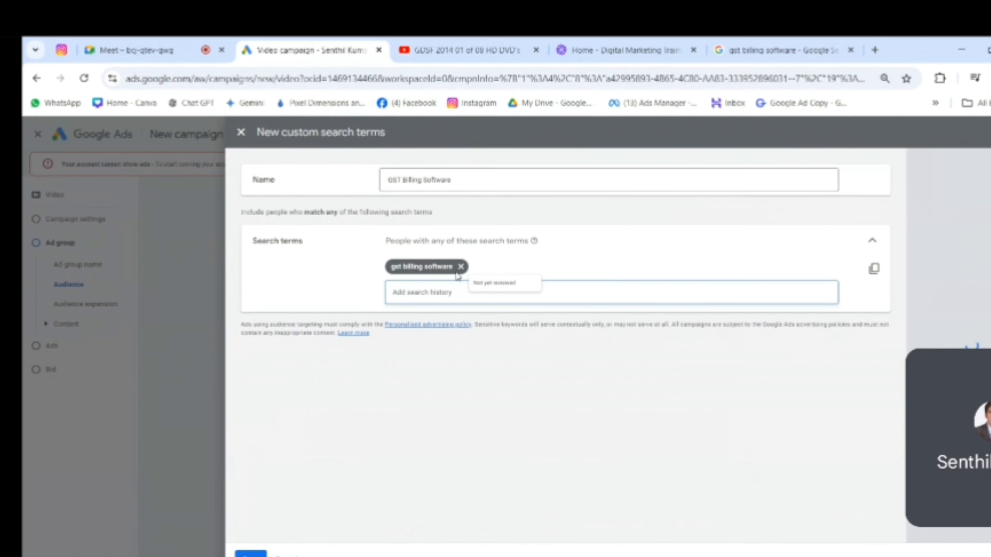
Copy GST Invoice Software in India from the first Zoho ad headline on Google and add it to the segment's search terms
{"action": "left_click", "coordinate": [766, 51]}
{"action": "left_click_drag", "start_coordinate": [157, 295], "coordinate": [317, 295]}
{"action": "key", "text": "ctrl+c"}
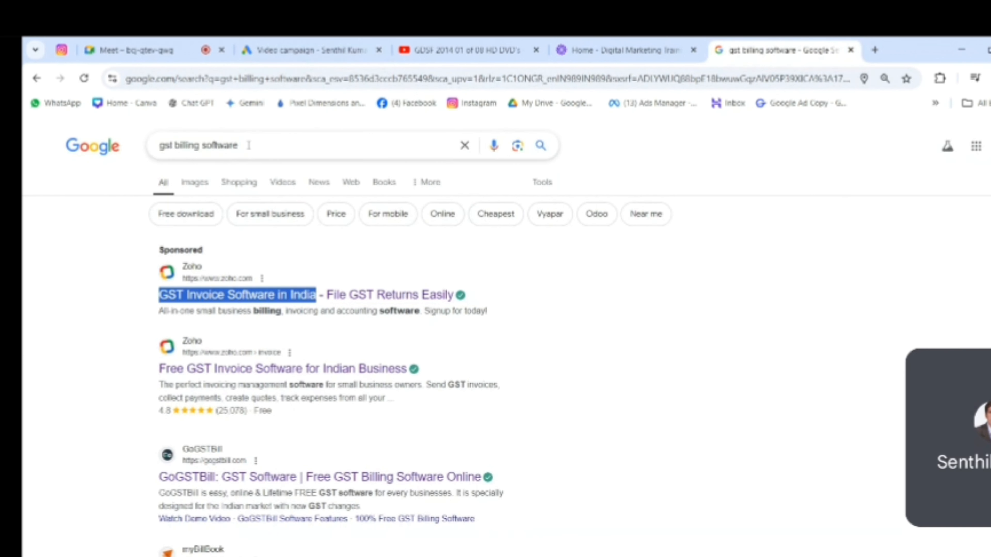
{"action": "left_click", "coordinate": [303, 50]}
{"action": "left_click", "coordinate": [507, 292]}
{"action": "key", "text": "ctrl+v"}
{"action": "key", "text": "Return"}
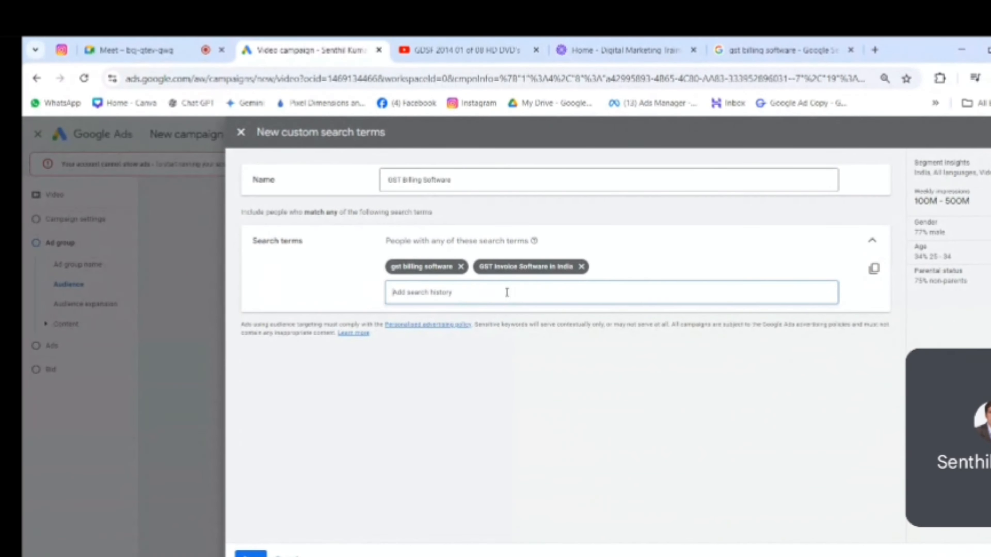